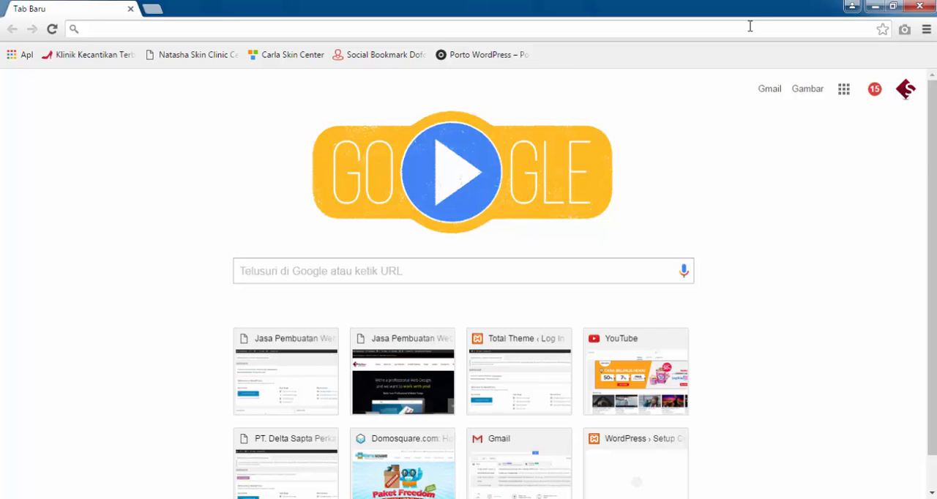
Go to sibilian.com and open the article "Template WordPress Pro Gratis & Tutorial Cara Instal Ke Website Mu" from the Artikel page.
{"action": "type", "text": "sibilian.com"}
{"action": "key", "text": "Return"}
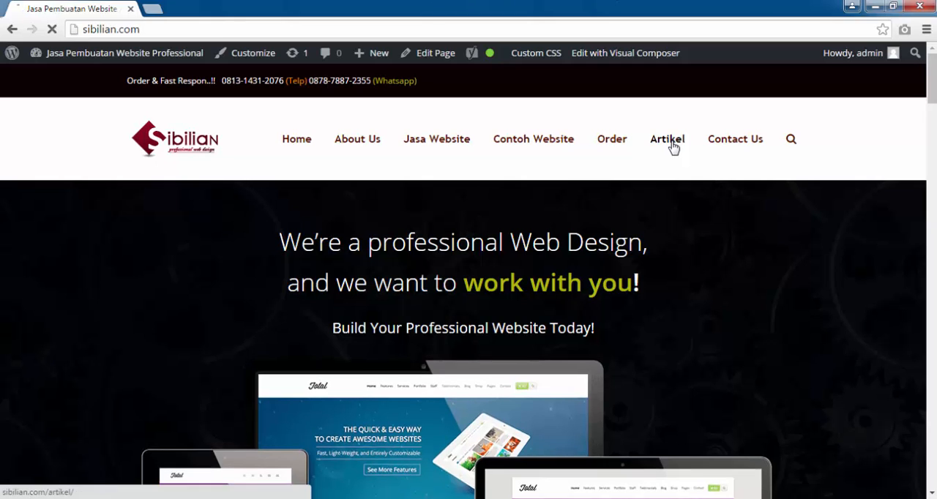
{"action": "left_click", "coordinate": [671, 141]}
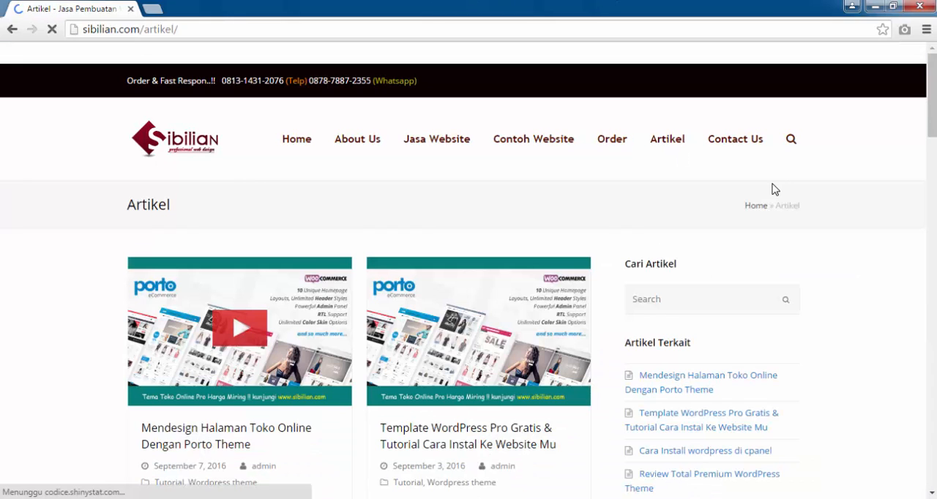
{"action": "scroll", "coordinate": [774, 189], "scroll_direction": "down", "scroll_amount": 2}
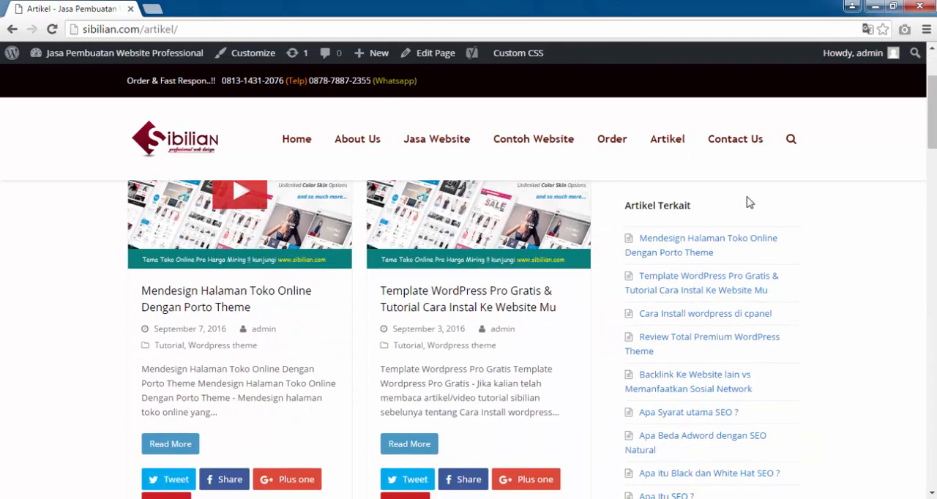
{"action": "left_click", "coordinate": [416, 300]}
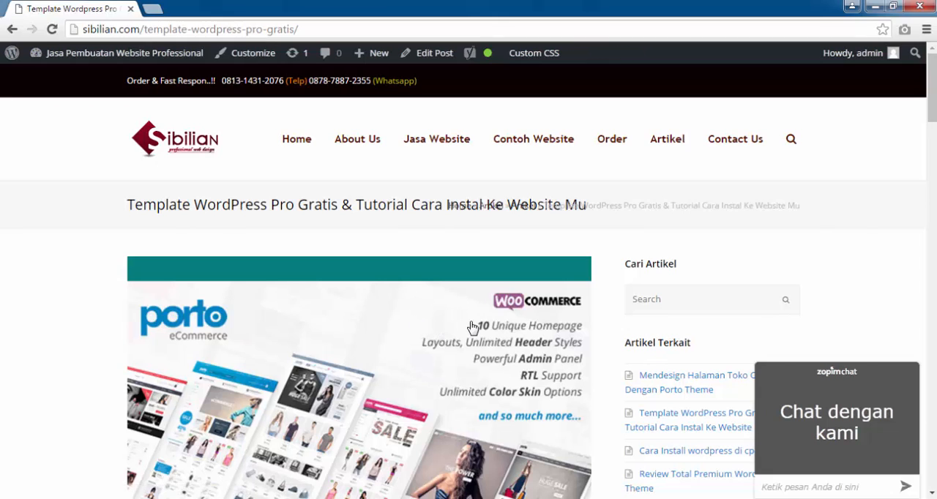
Look through the free WordPress template article, including its Porto Theme preview, feature list, tutorial video and download link.
{"action": "scroll", "coordinate": [480, 302], "scroll_direction": "down", "scroll_amount": 5}
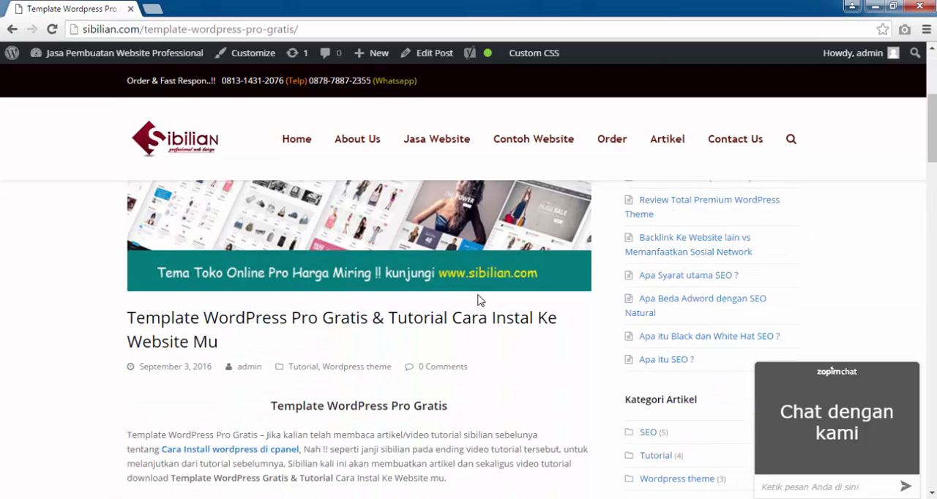
{"action": "scroll", "coordinate": [480, 300], "scroll_direction": "down", "scroll_amount": 1}
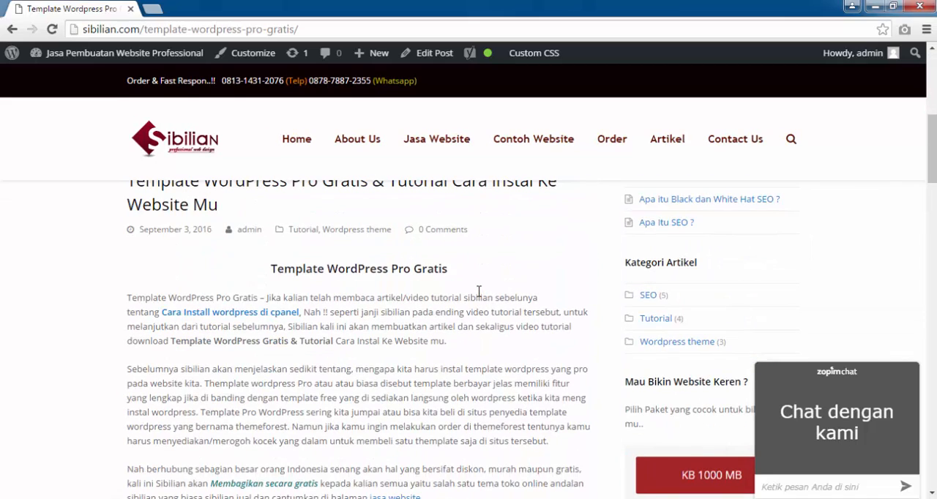
{"action": "scroll", "coordinate": [476, 292], "scroll_direction": "down", "scroll_amount": 3}
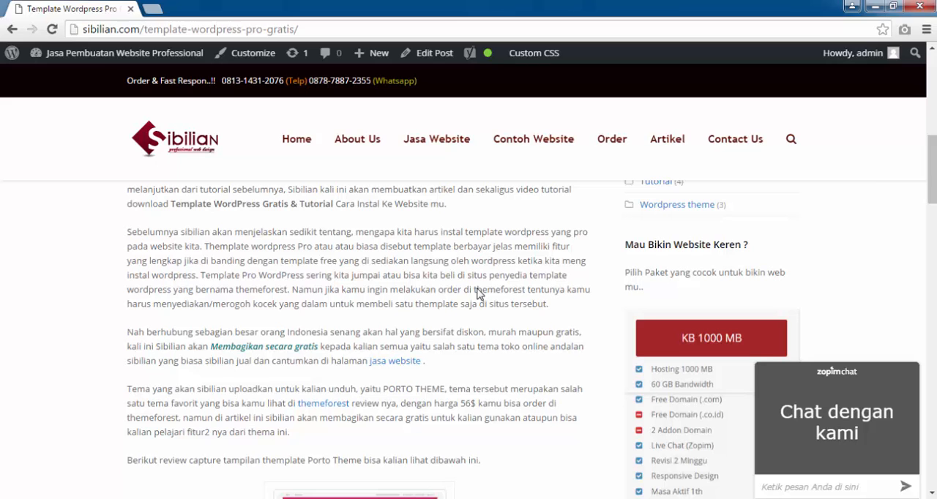
{"action": "scroll", "coordinate": [479, 294], "scroll_direction": "down", "scroll_amount": 3}
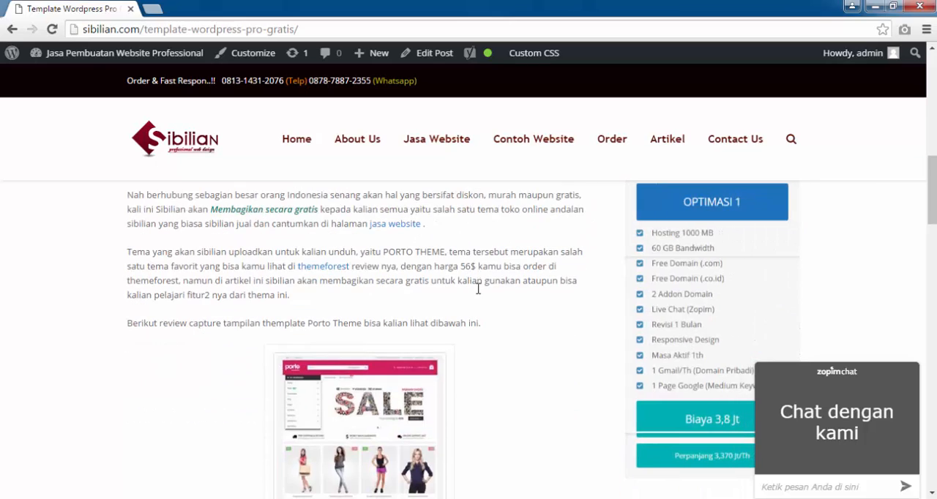
{"action": "scroll", "coordinate": [480, 295], "scroll_direction": "down", "scroll_amount": 6}
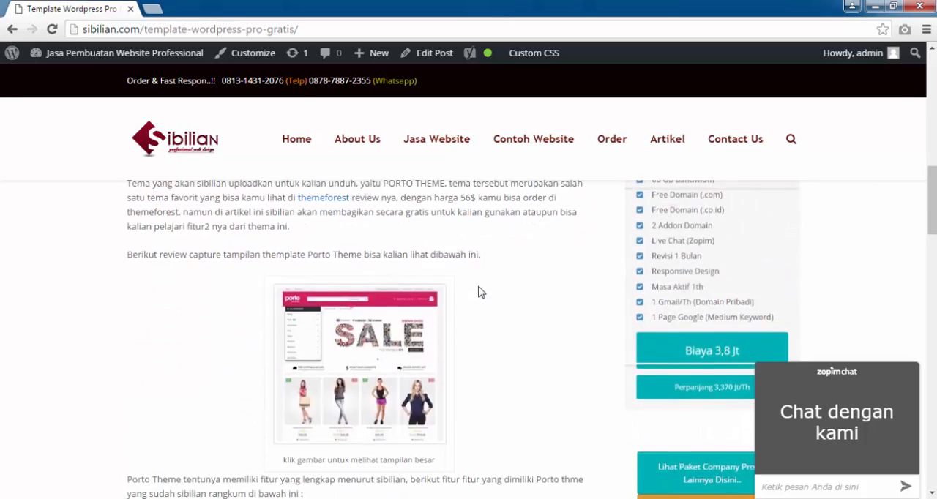
{"action": "scroll", "coordinate": [479, 274], "scroll_direction": "up", "scroll_amount": 12}
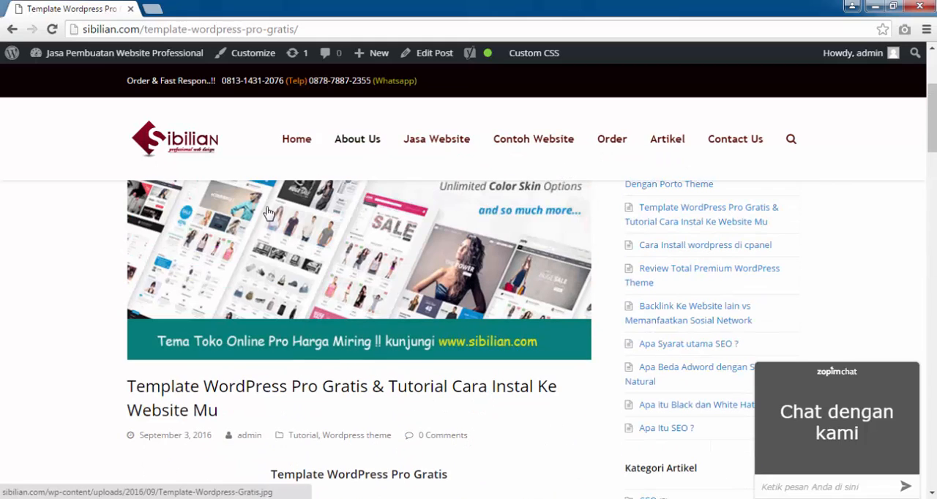
{"action": "scroll", "coordinate": [556, 132], "scroll_direction": "up", "scroll_amount": 4}
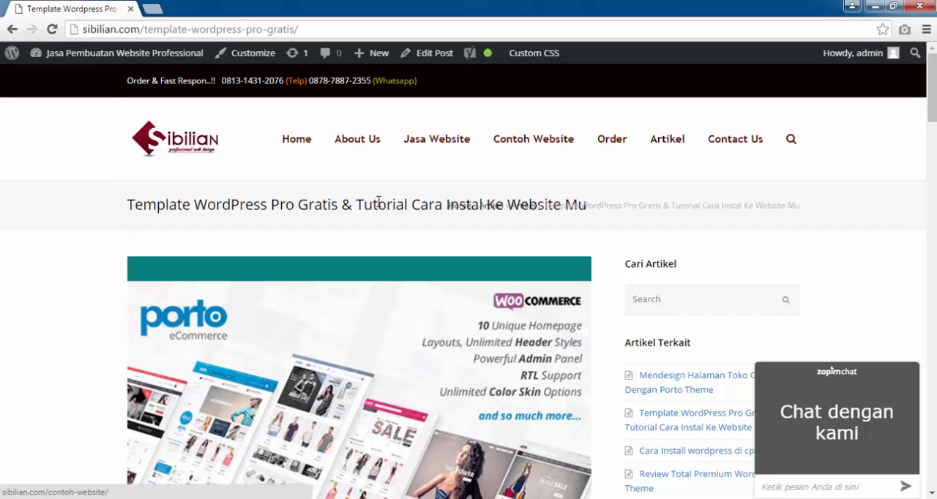
{"action": "scroll", "coordinate": [424, 202], "scroll_direction": "down", "scroll_amount": 10}
{"action": "scroll", "coordinate": [424, 202], "scroll_direction": "down", "scroll_amount": 10}
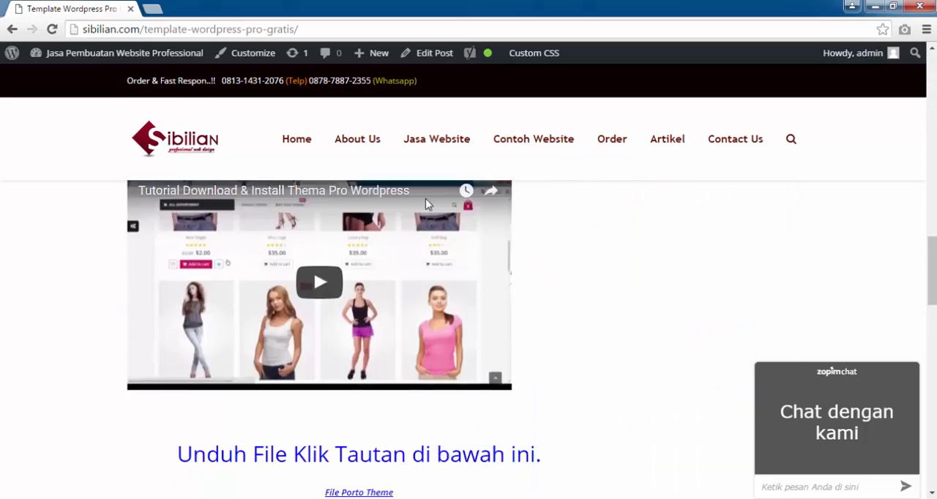
{"action": "scroll", "coordinate": [423, 217], "scroll_direction": "up", "scroll_amount": 1}
{"action": "scroll", "coordinate": [714, 205], "scroll_direction": "up", "scroll_amount": 3}
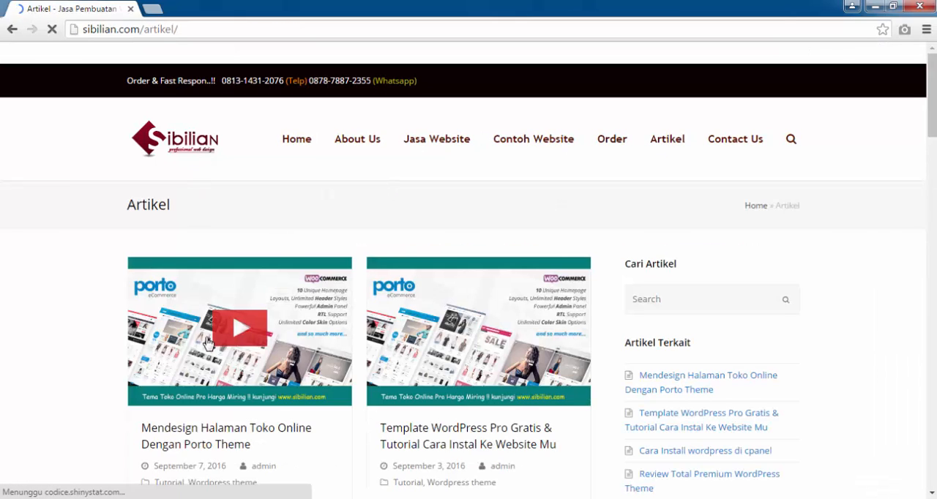
Open the article "Mendesign Halaman Toko Online Dengan Porto Theme" from the Artikel page and examine its text, tutorial video and file import link.
{"action": "left_click", "coordinate": [235, 354]}
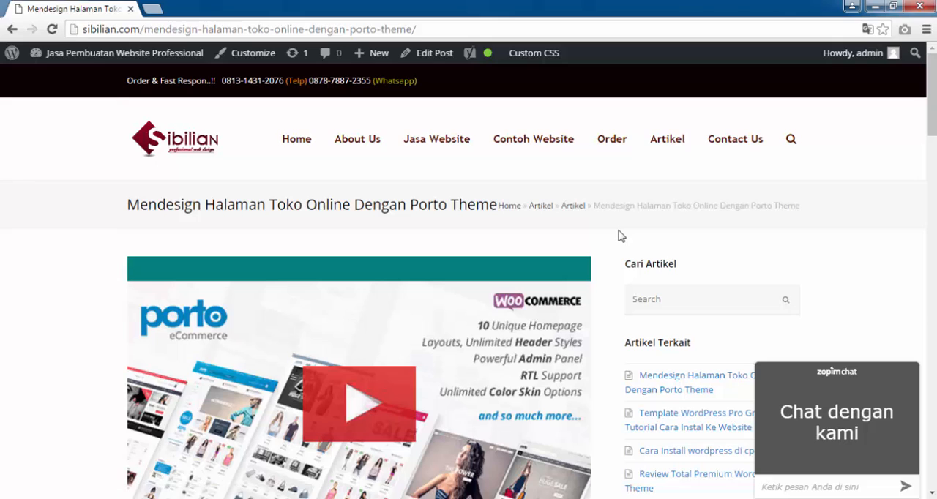
{"action": "scroll", "coordinate": [529, 244], "scroll_direction": "down", "scroll_amount": 6}
{"action": "scroll", "coordinate": [529, 235], "scroll_direction": "up", "scroll_amount": 2}
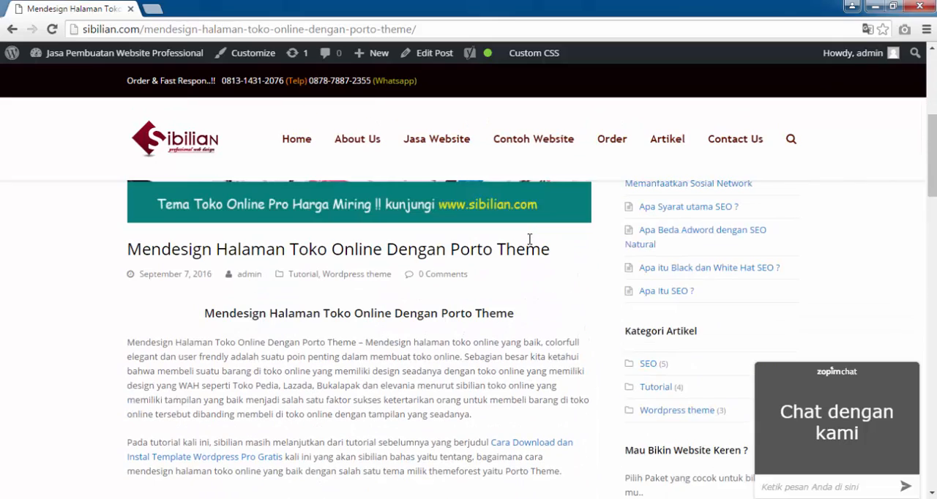
{"action": "scroll", "coordinate": [529, 239], "scroll_direction": "down", "scroll_amount": 3}
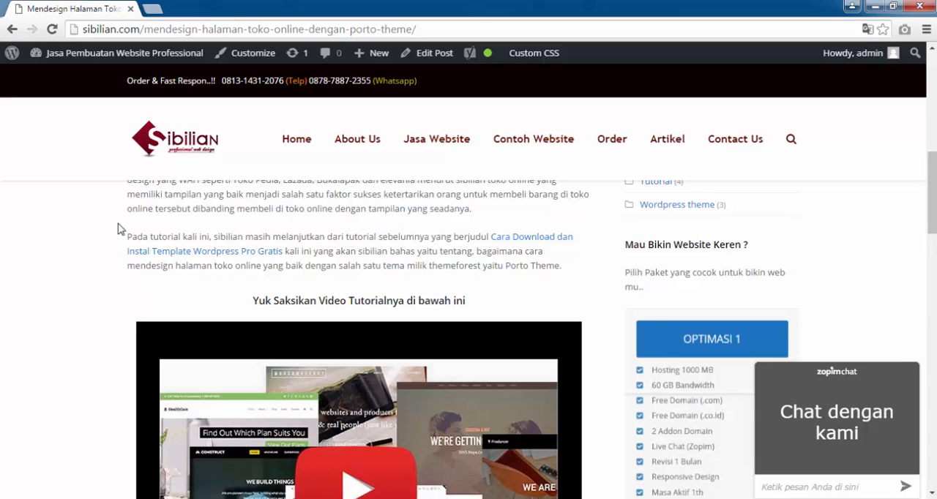
{"action": "scroll", "coordinate": [128, 214], "scroll_direction": "down", "scroll_amount": 4}
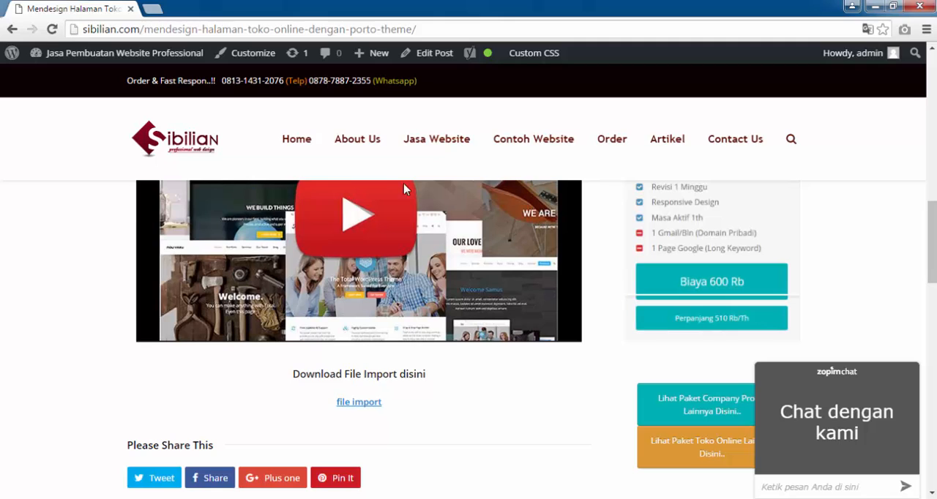
{"action": "scroll", "coordinate": [512, 223], "scroll_direction": "up", "scroll_amount": 5}
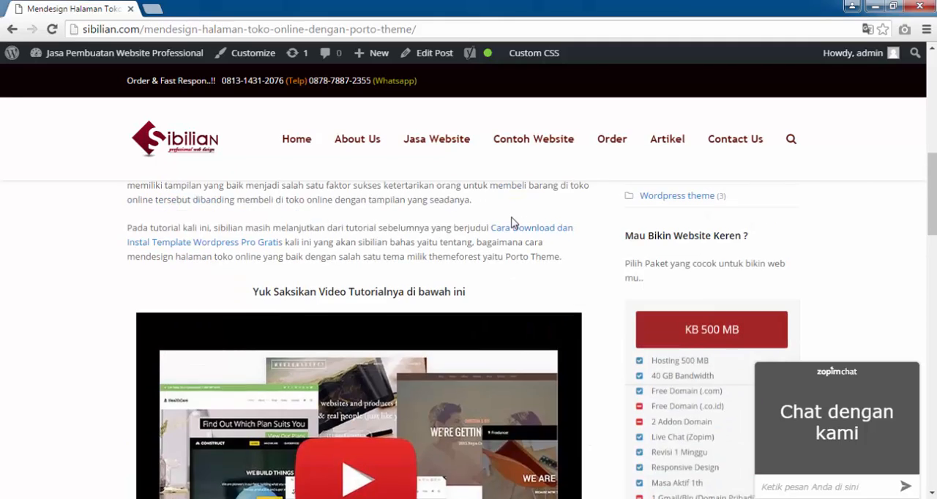
{"action": "scroll", "coordinate": [512, 223], "scroll_direction": "down", "scroll_amount": 4}
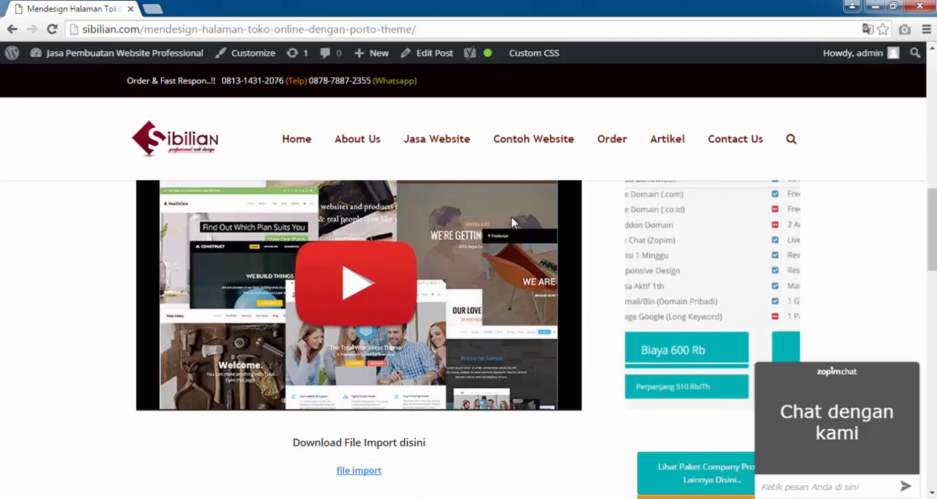
{"action": "scroll", "coordinate": [22, 148], "scroll_direction": "up", "scroll_amount": 1}
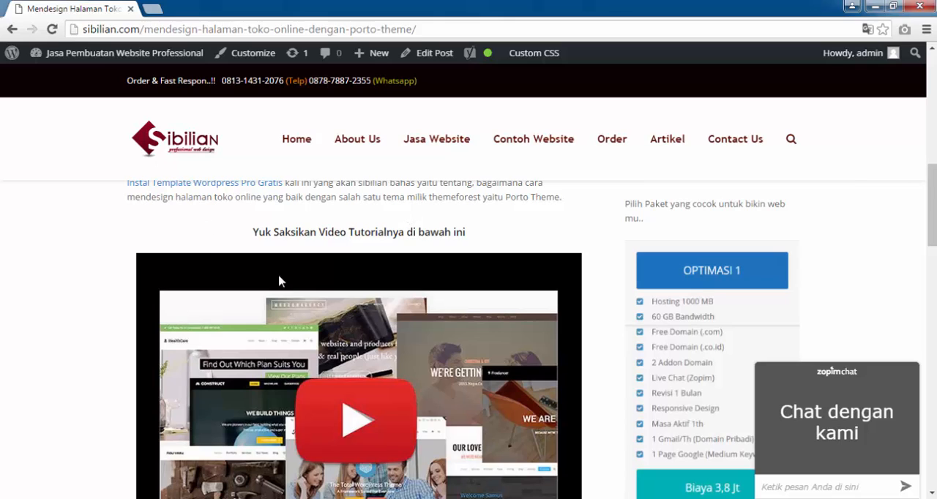
{"action": "scroll", "coordinate": [609, 308], "scroll_direction": "down", "scroll_amount": 4}
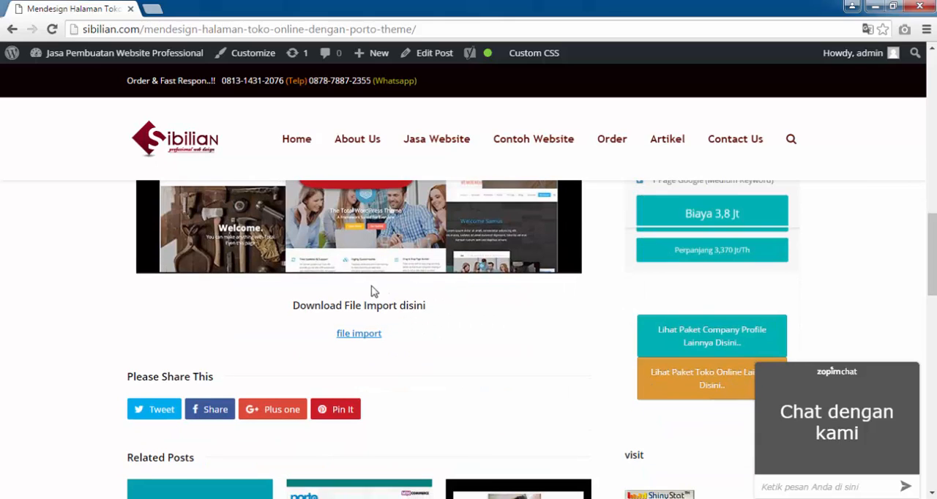
{"action": "scroll", "coordinate": [330, 265], "scroll_direction": "up", "scroll_amount": 10}
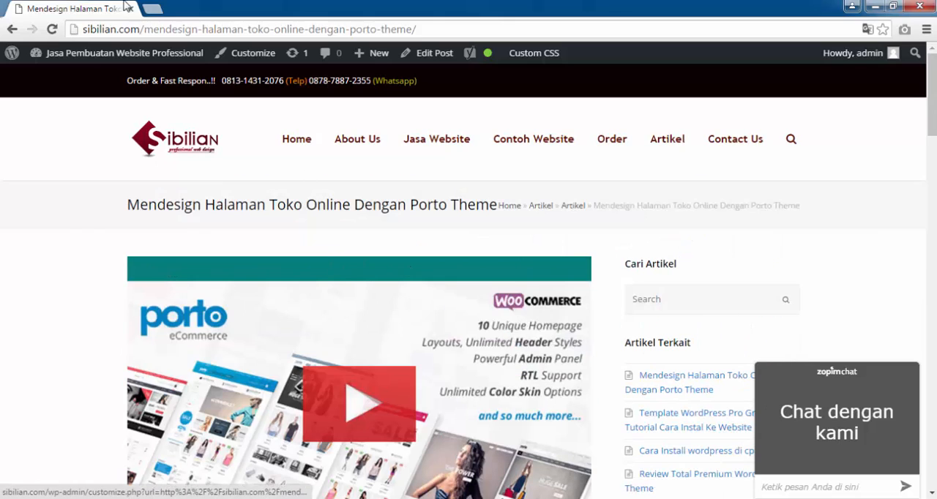
Open the bookmarked Porto WordPress demo site in a new browser tab and look over its shop home page.
{"action": "left_click", "coordinate": [151, 9]}
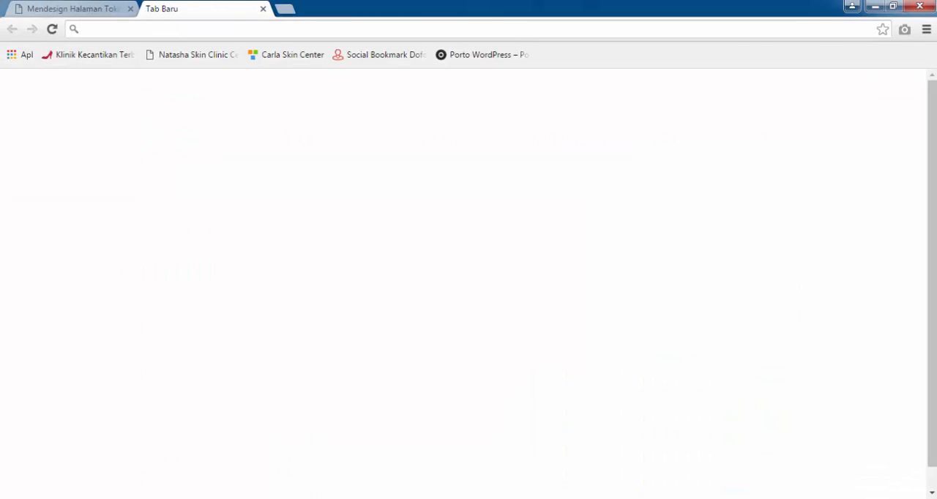
{"action": "left_click", "coordinate": [926, 29]}
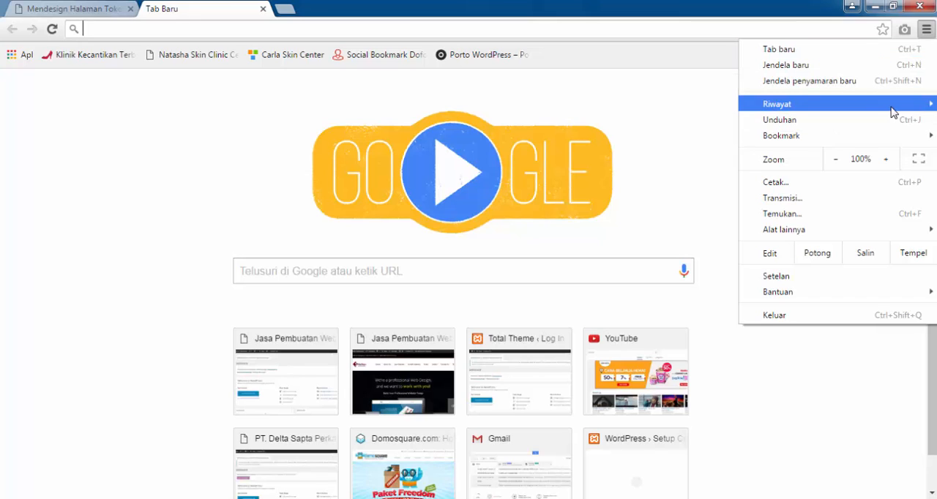
{"action": "mouse_move", "coordinate": [893, 111]}
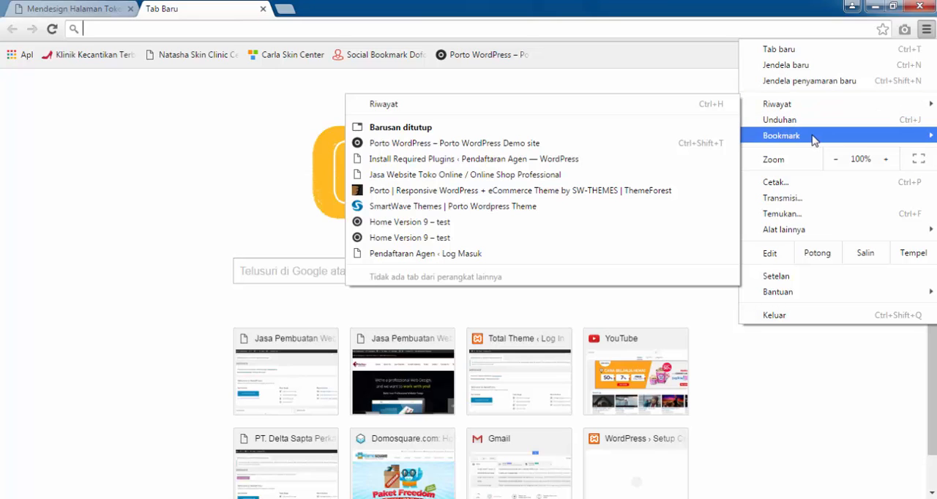
{"action": "mouse_move", "coordinate": [759, 136]}
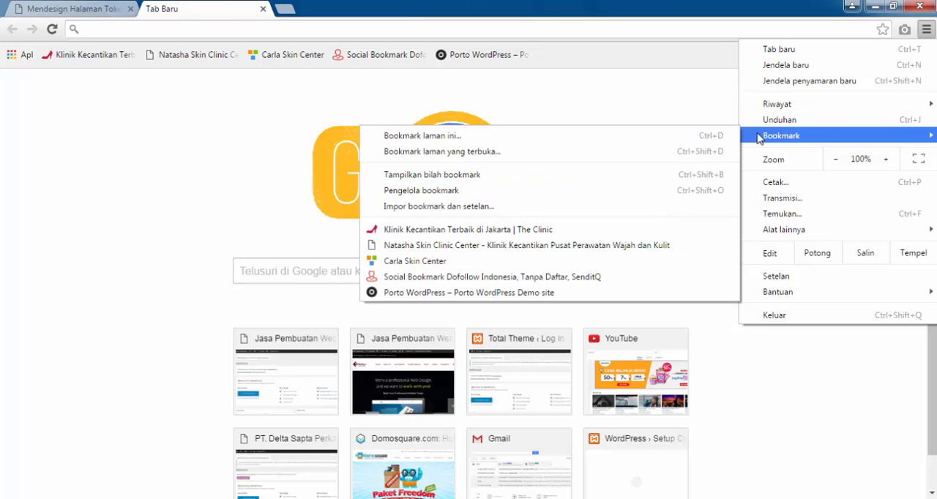
{"action": "left_click", "coordinate": [494, 293]}
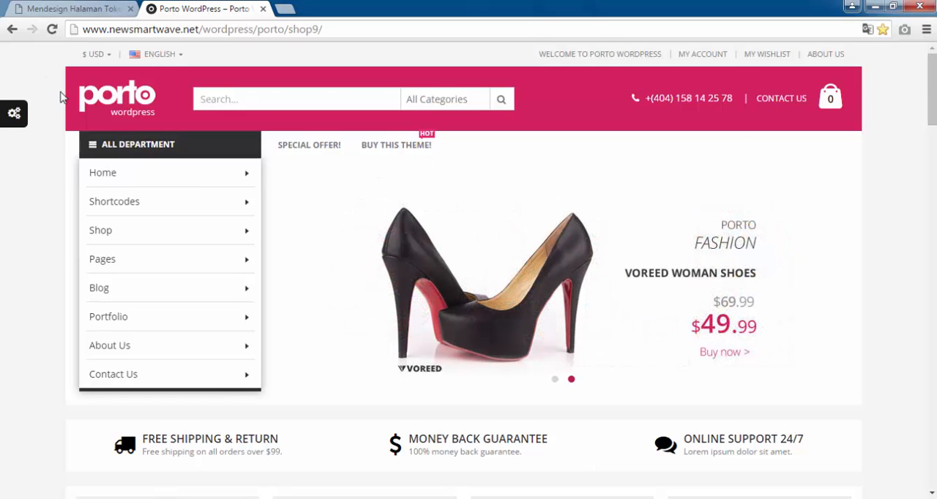
{"action": "scroll", "coordinate": [926, 198], "scroll_direction": "down", "scroll_amount": 6}
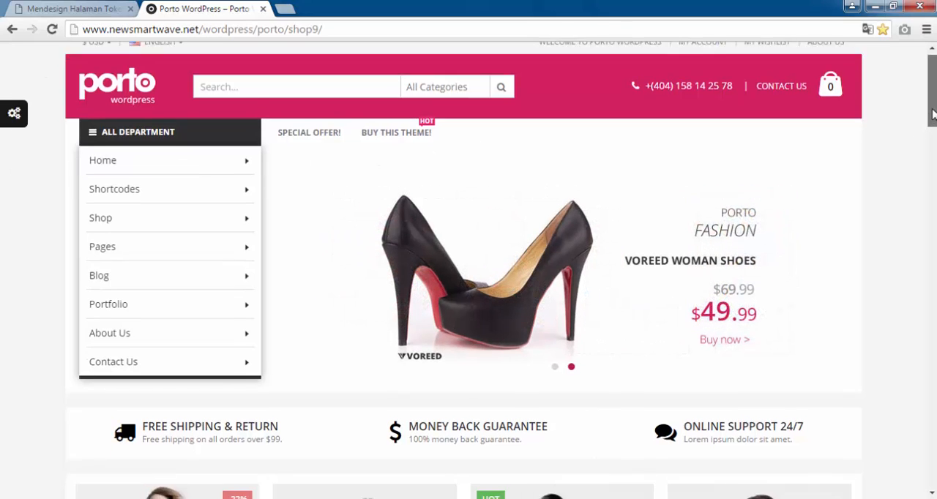
{"action": "scroll", "coordinate": [926, 198], "scroll_direction": "down", "scroll_amount": 15}
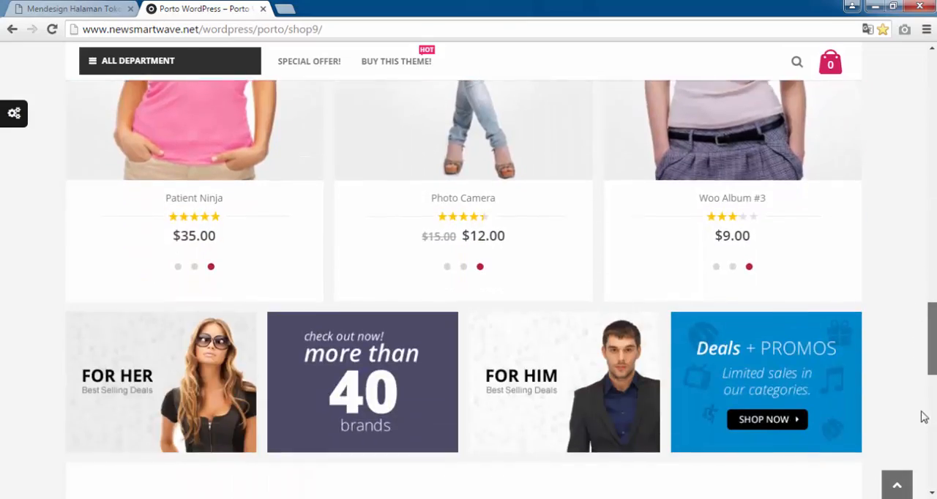
{"action": "left_click_drag", "start_coordinate": [923, 417], "coordinate": [930, 86]}
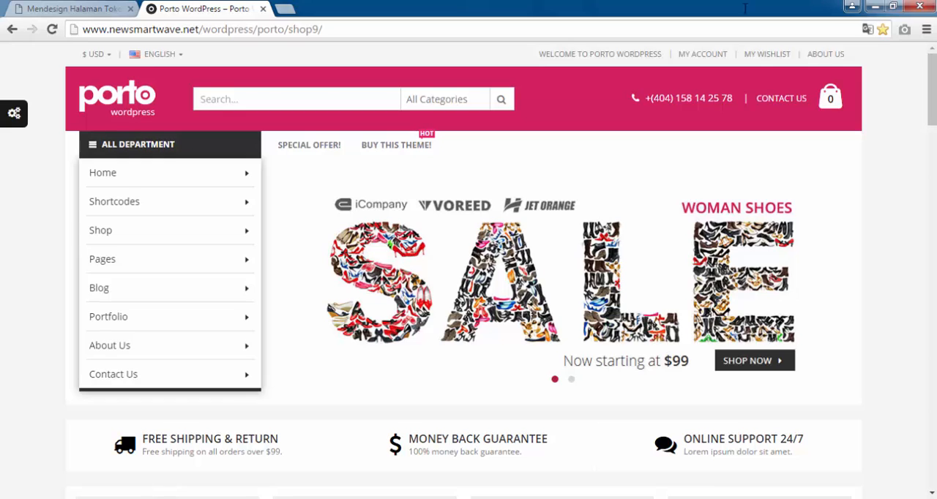
{"action": "left_click", "coordinate": [294, 11]}
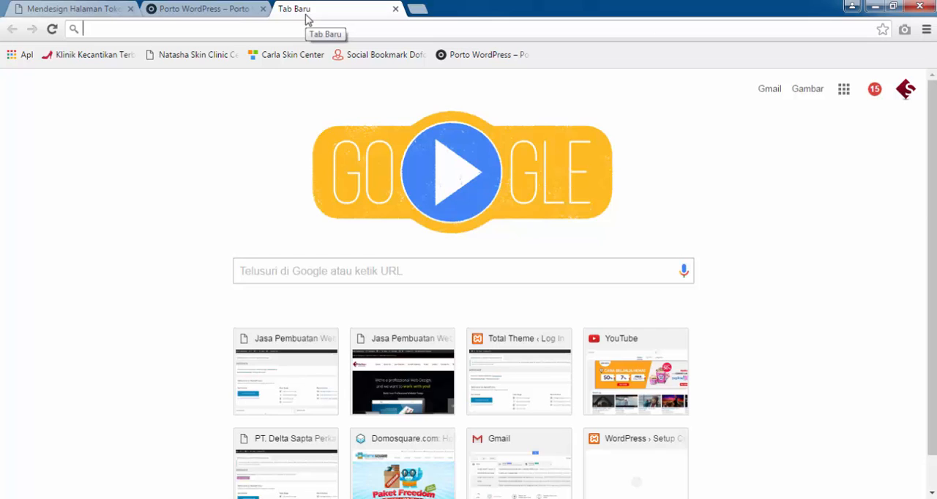
{"action": "type", "text": "pendaftaranagen.com"}
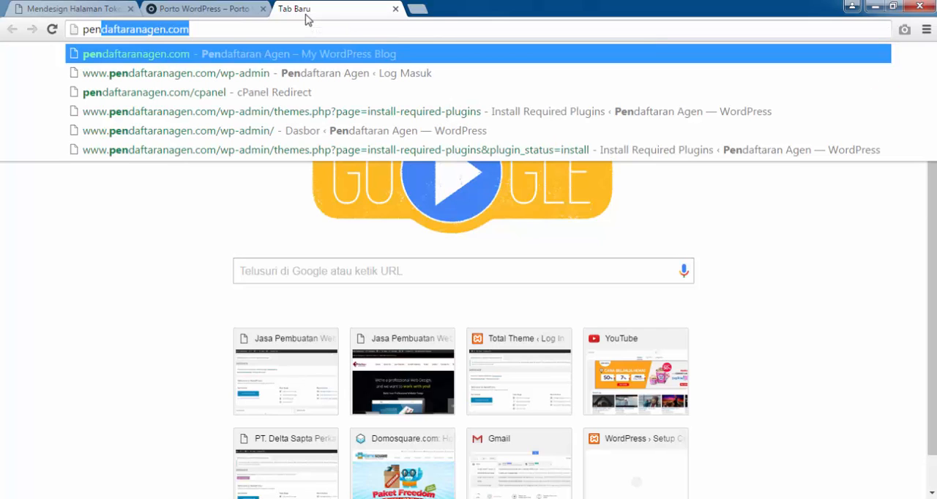
{"action": "key", "text": "Down"}
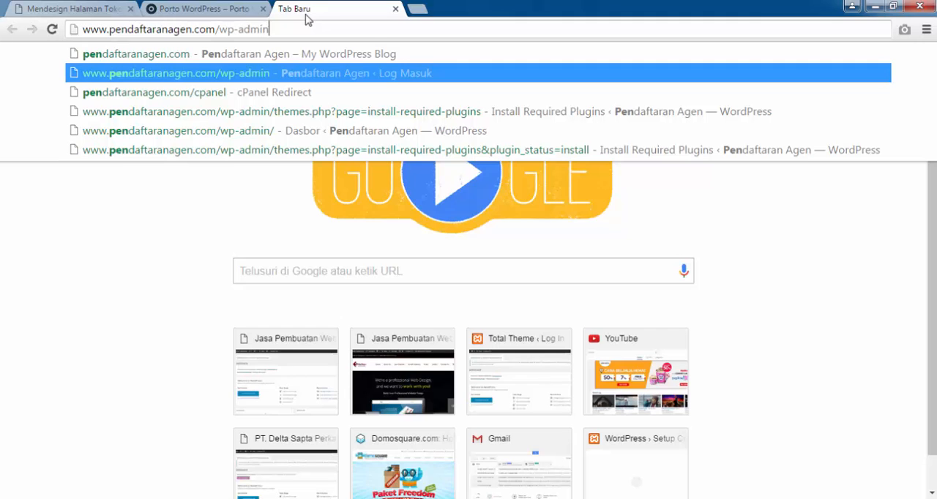
{"action": "key", "text": "BackSpace"}
{"action": "key", "text": "BackSpace"}
{"action": "key", "text": "BackSpace"}
{"action": "key", "text": "BackSpace"}
{"action": "key", "text": "BackSpace"}
{"action": "key", "text": "BackSpace"}
{"action": "key", "text": "BackSpace"}
{"action": "key", "text": "BackSpace"}
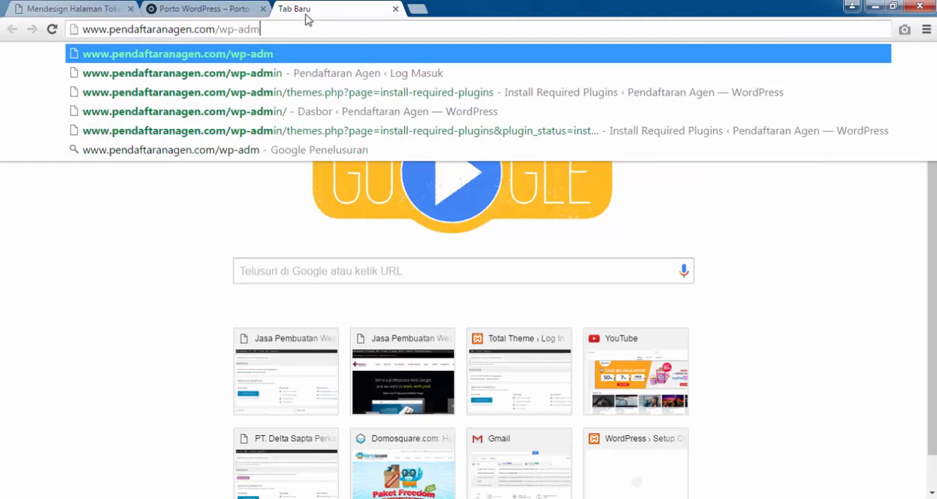
{"action": "key", "text": "Return"}
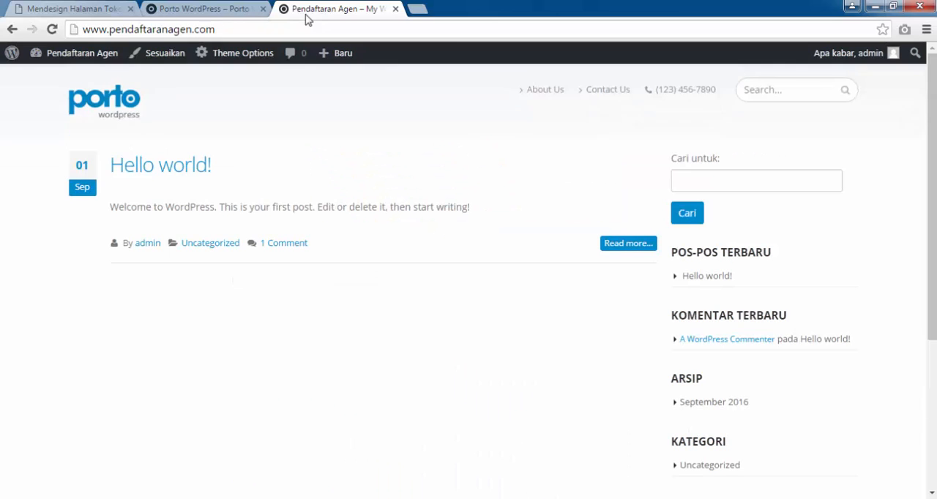
Log out of the WordPress admin account on the pendaftaranagen.com site.
{"action": "scroll", "coordinate": [895, 86], "scroll_direction": "down", "scroll_amount": 1}
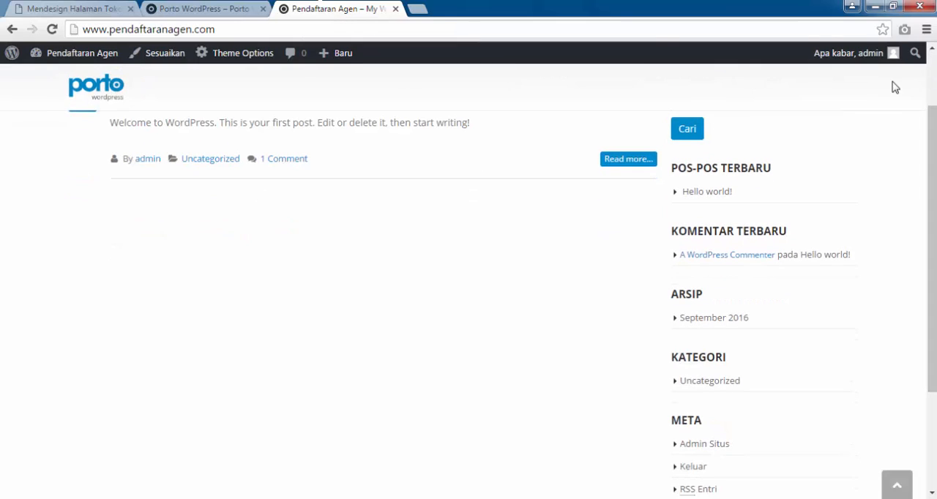
{"action": "mouse_move", "coordinate": [890, 61]}
{"action": "left_click", "coordinate": [823, 122]}
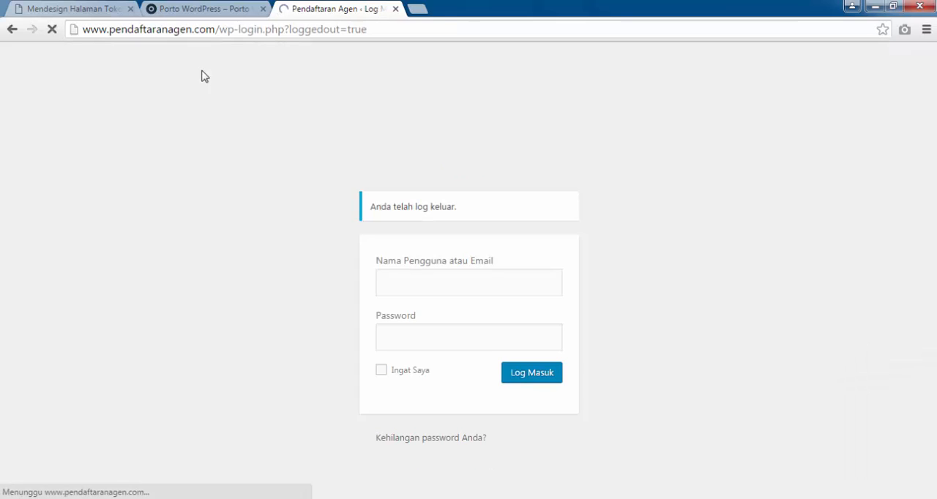
{"action": "left_click_drag", "start_coordinate": [368, 29], "coordinate": [220, 29]}
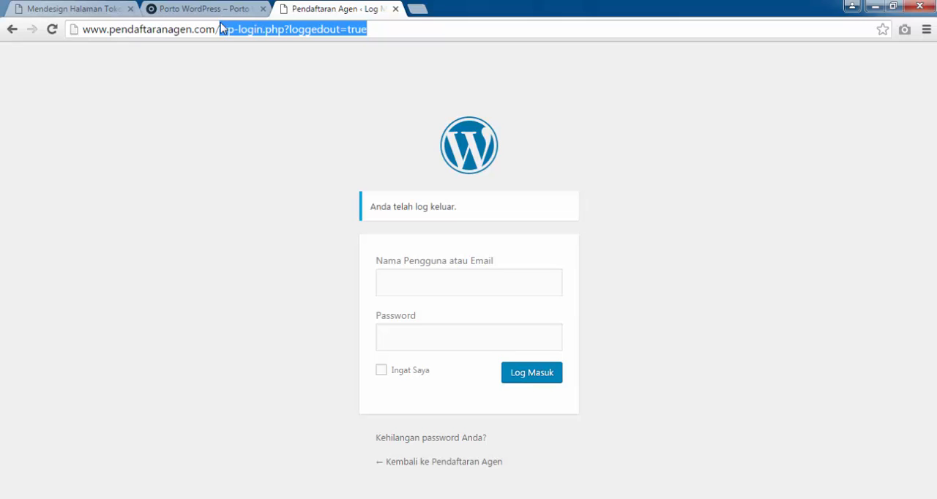
{"action": "key", "text": "BackSpace"}
{"action": "key", "text": "Return"}
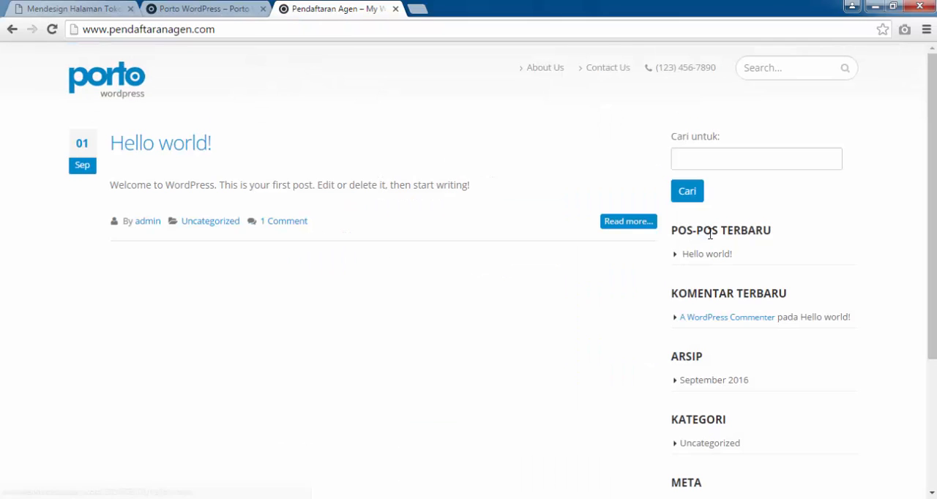
{"action": "scroll", "coordinate": [709, 234], "scroll_direction": "down", "scroll_amount": 3}
{"action": "scroll", "coordinate": [709, 234], "scroll_direction": "up", "scroll_amount": 2}
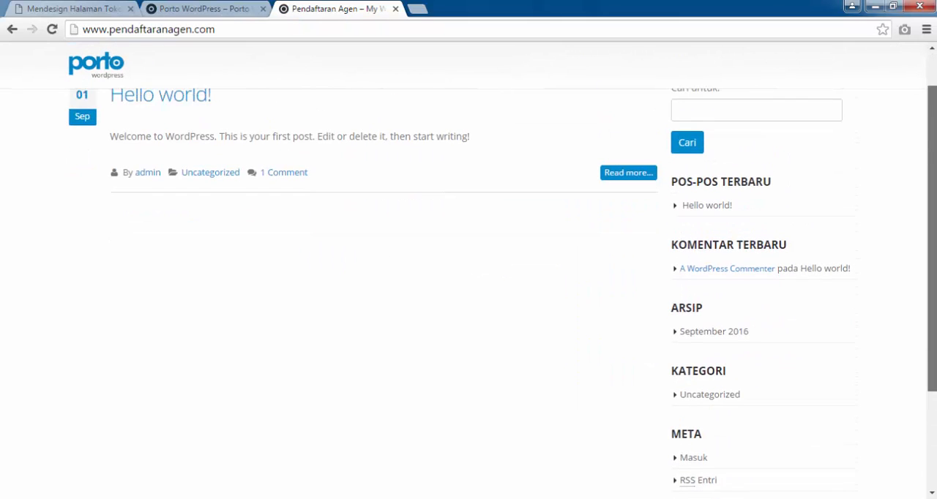
{"action": "scroll", "coordinate": [128, 82], "scroll_direction": "up", "scroll_amount": 1}
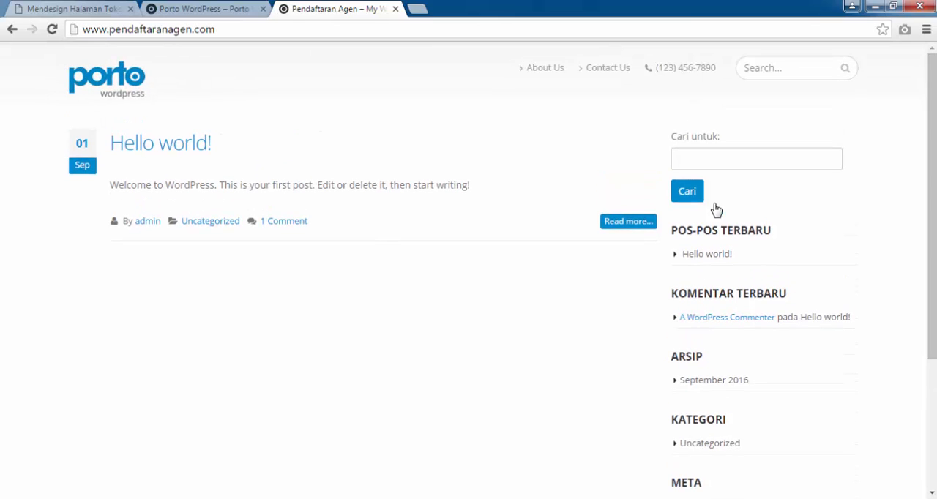
{"action": "scroll", "coordinate": [897, 205], "scroll_direction": "down", "scroll_amount": 1}
{"action": "scroll", "coordinate": [897, 205], "scroll_direction": "down", "scroll_amount": 2}
{"action": "scroll", "coordinate": [897, 206], "scroll_direction": "up", "scroll_amount": 3}
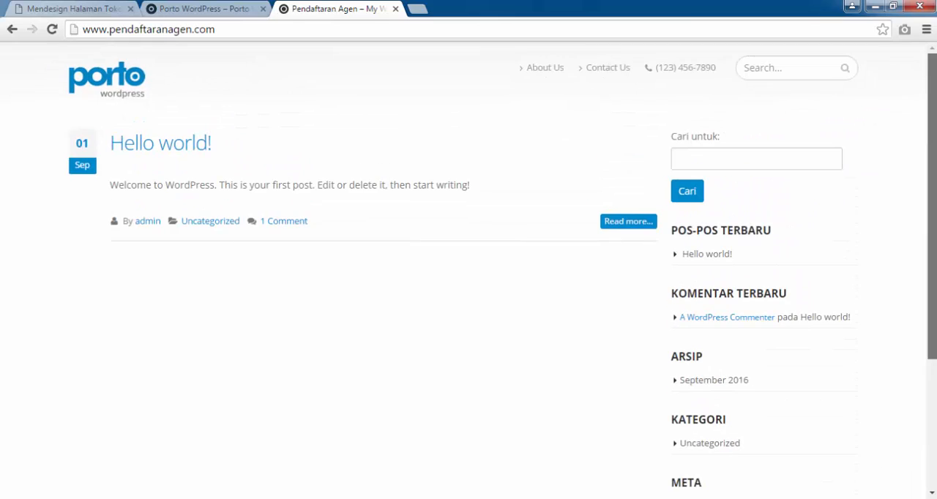
{"action": "scroll", "coordinate": [897, 205], "scroll_direction": "down", "scroll_amount": 2}
{"action": "scroll", "coordinate": [897, 206], "scroll_direction": "up", "scroll_amount": 2}
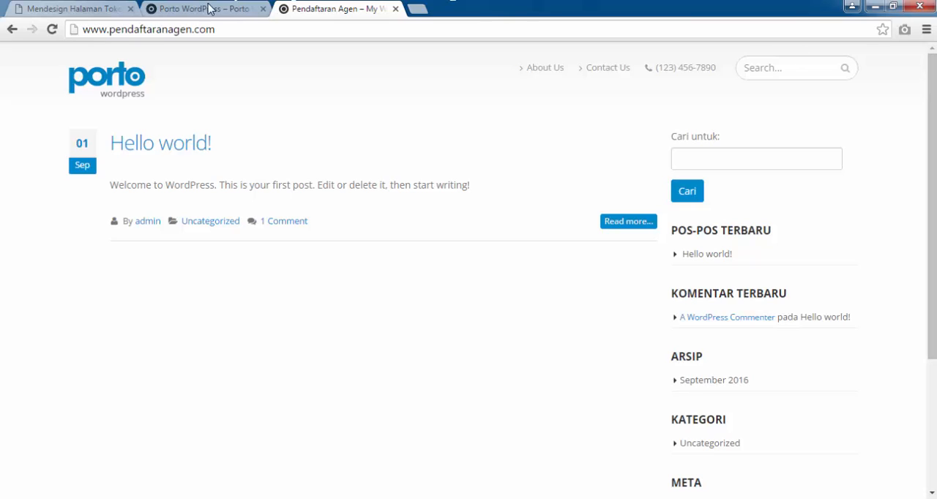
{"action": "left_click", "coordinate": [374, 29]}
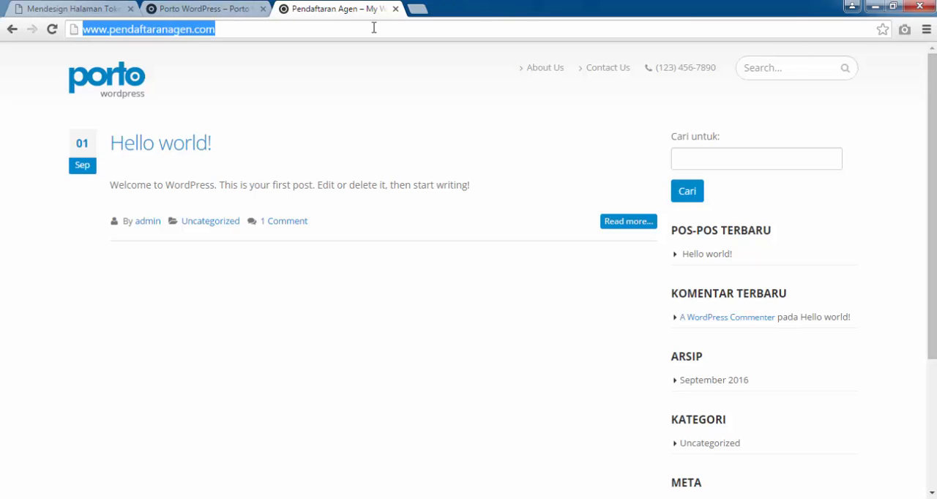
{"action": "left_click", "coordinate": [374, 29]}
{"action": "type", "text": "/"}
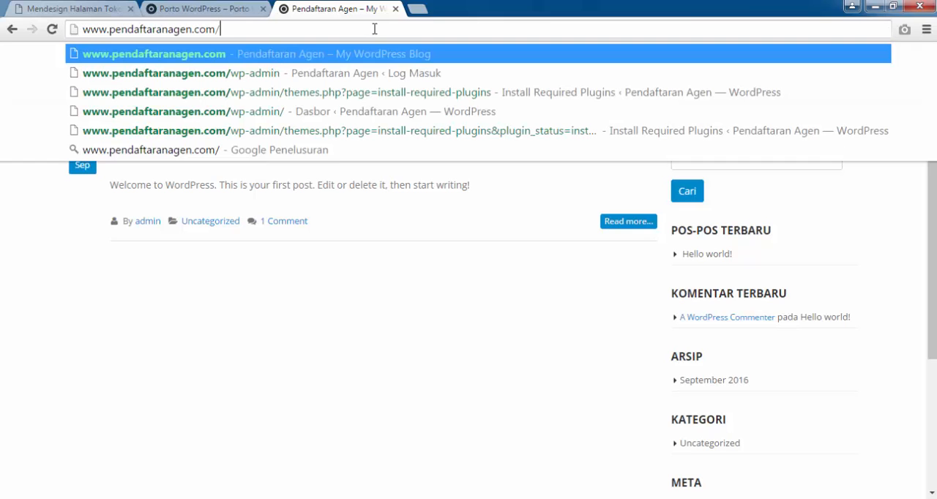
{"action": "type", "text": "wp"}
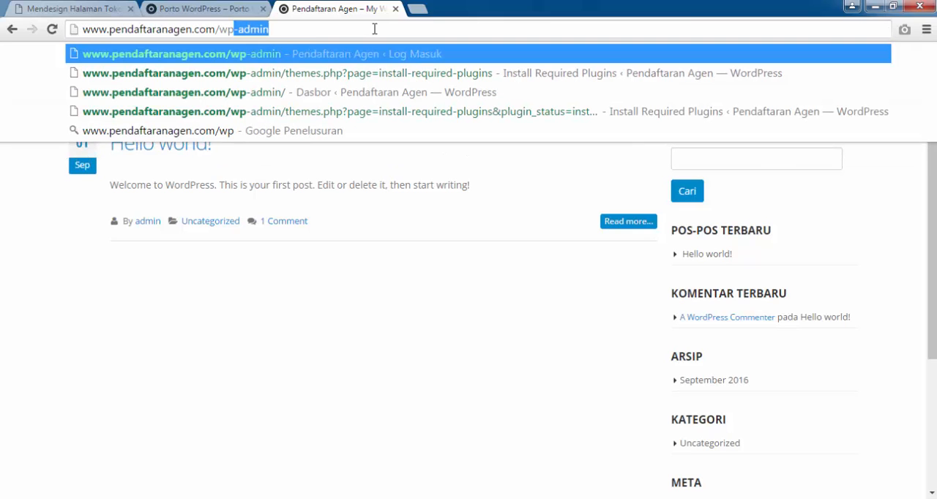
{"action": "key", "text": "Return"}
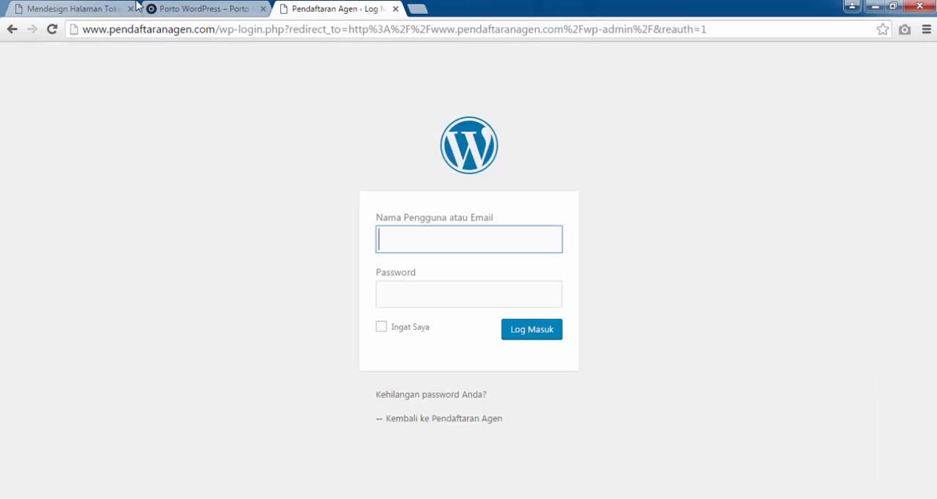
Log in to the WordPress dashboard with the username admin and the account password.
{"action": "type", "text": "admin"}
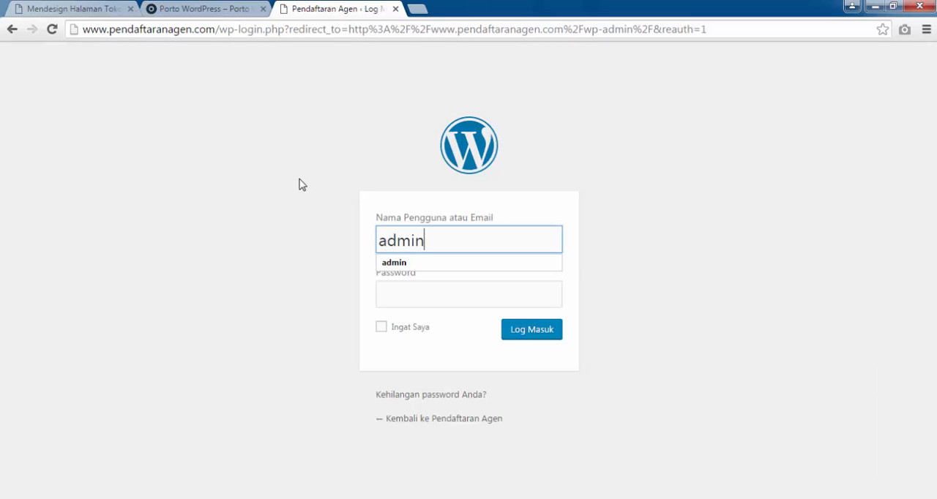
{"action": "key", "text": "Tab"}
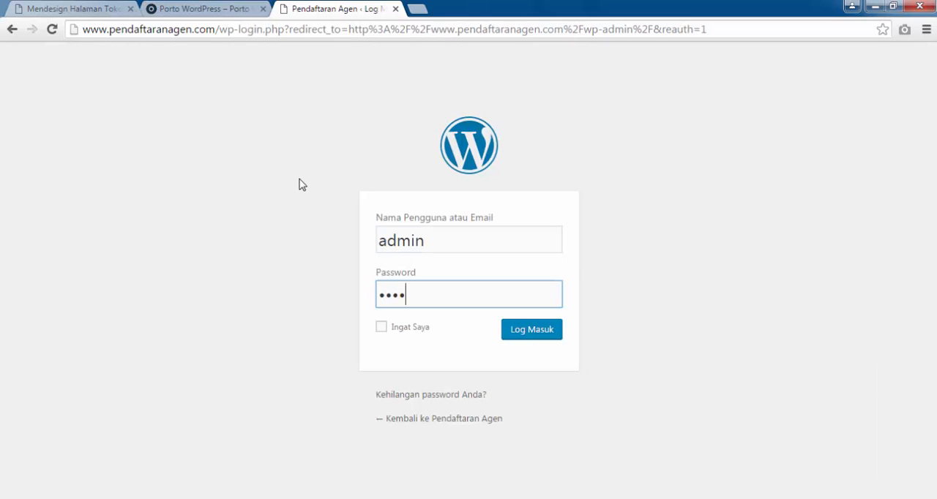
{"action": "key", "text": "Return"}
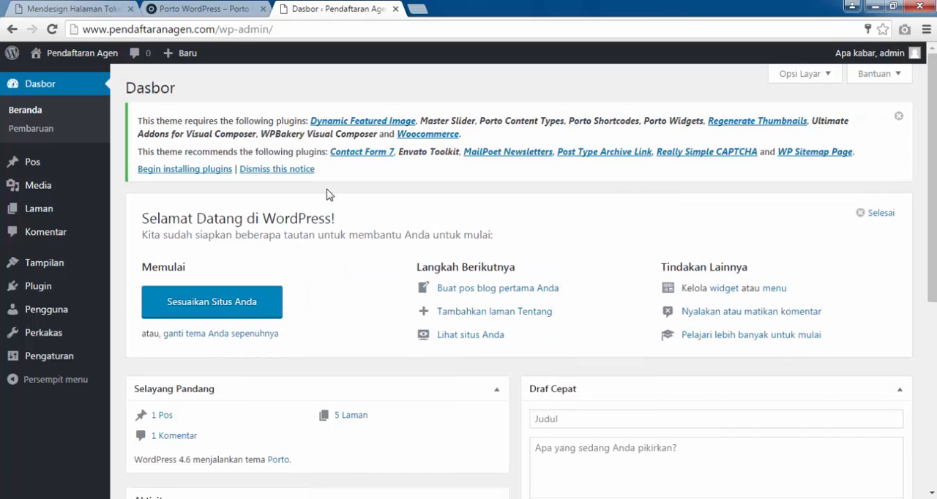
Look over the Porto demo shop page again, from its header and product grid to the footer.
{"action": "left_click", "coordinate": [218, 7]}
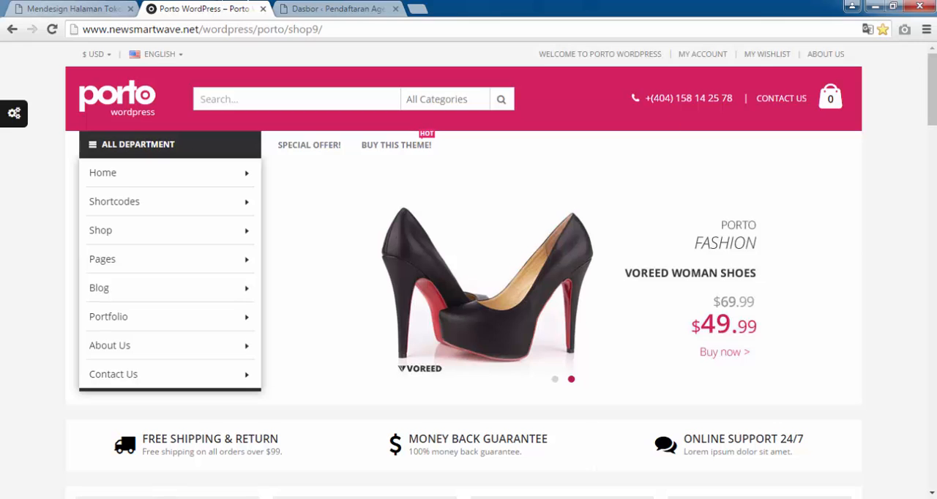
{"action": "scroll", "coordinate": [468, 292], "scroll_direction": "down", "scroll_amount": 8}
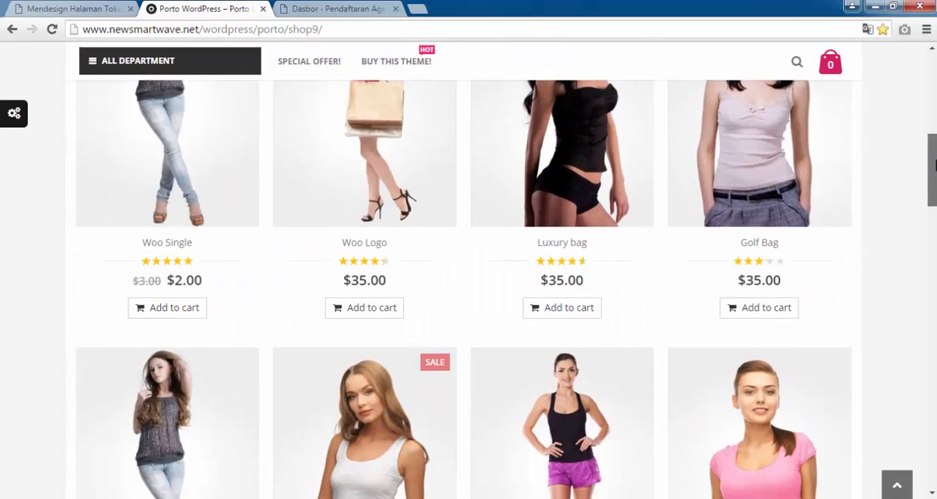
{"action": "scroll", "coordinate": [468, 293], "scroll_direction": "down", "scroll_amount": 10}
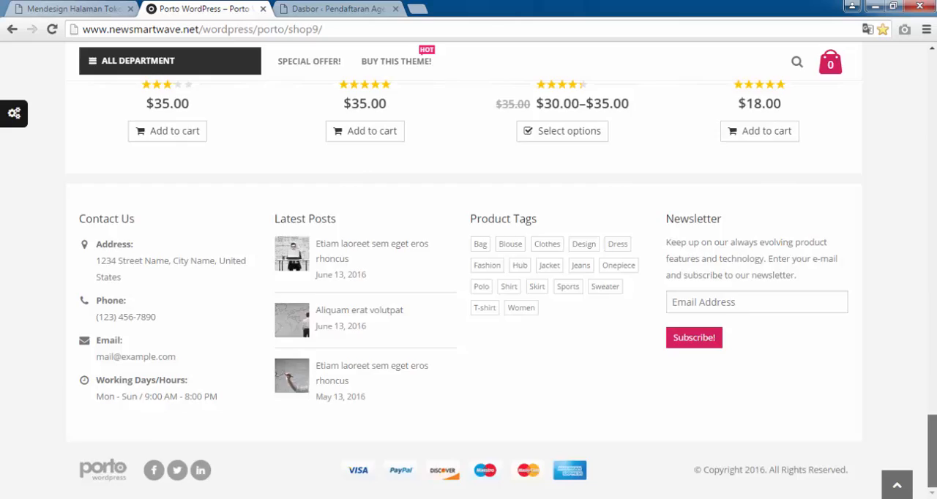
{"action": "left_click_drag", "start_coordinate": [932, 451], "coordinate": [932, 88]}
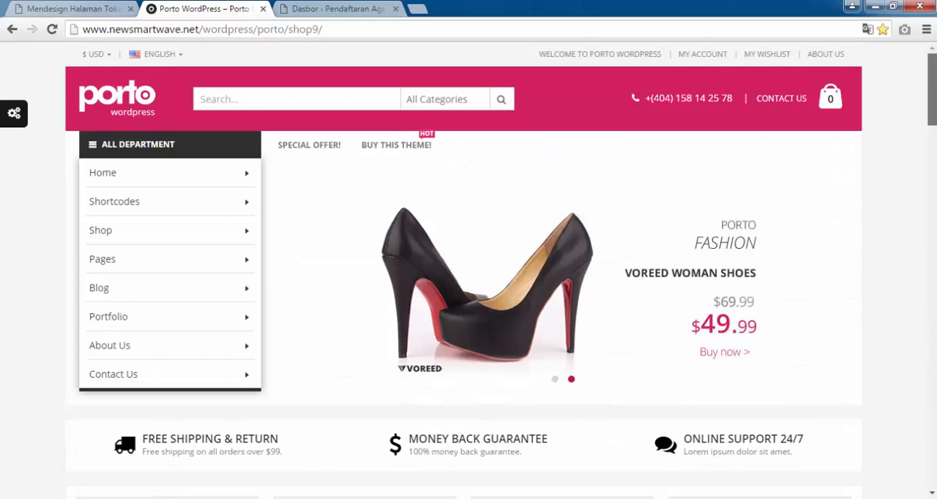
Return to the pendaftaranagen.com dashboard, begin installing the theme's required plugins, and install and activate Dynamic Featured Image.
{"action": "left_click", "coordinate": [370, 6]}
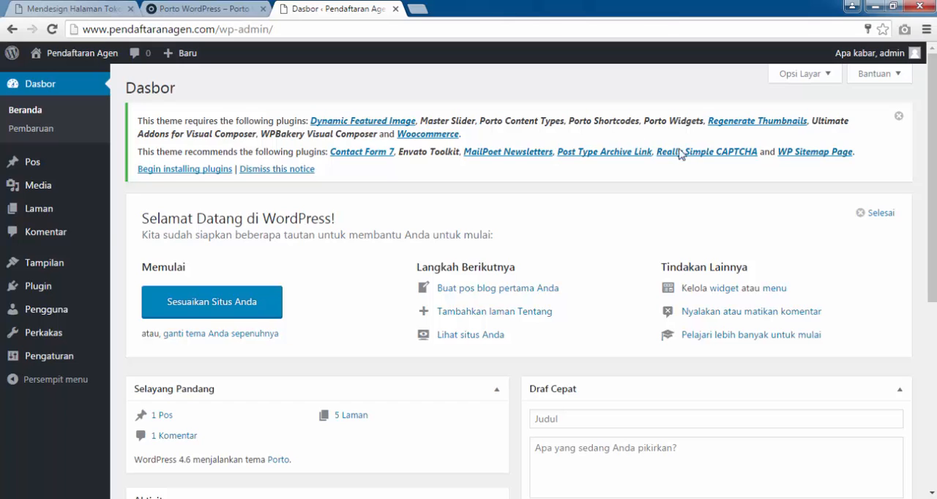
{"action": "left_click", "coordinate": [185, 169]}
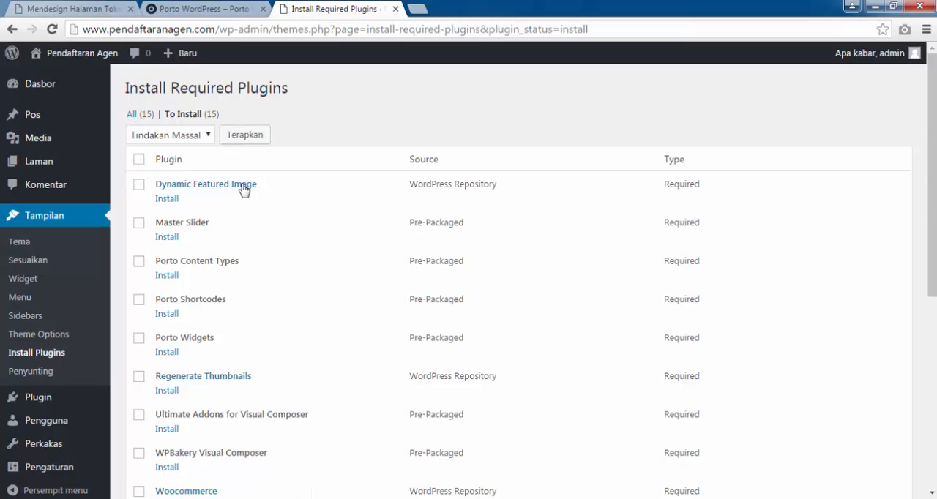
{"action": "left_click", "coordinate": [167, 199]}
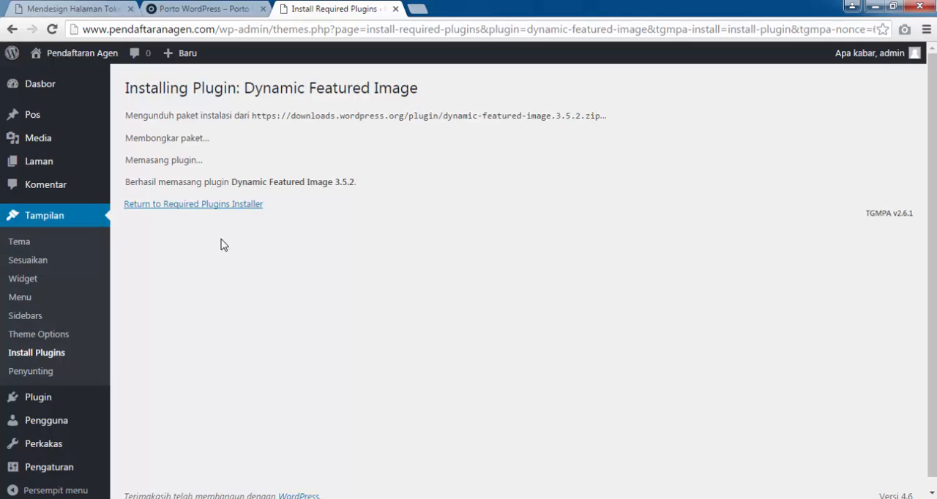
{"action": "left_click", "coordinate": [130, 206]}
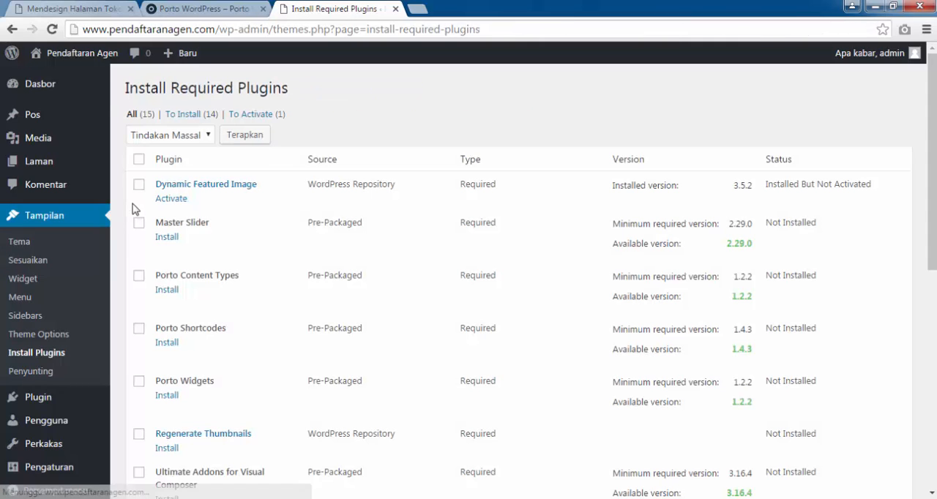
{"action": "left_click", "coordinate": [175, 199]}
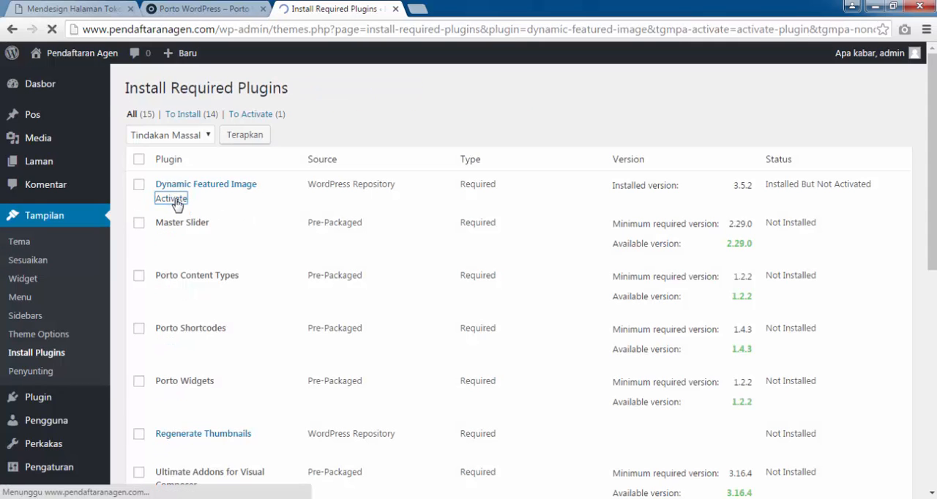
Install the Master Slider plugin from the required plugins list and activate it.
{"action": "scroll", "coordinate": [206, 248], "scroll_direction": "down", "scroll_amount": 3}
{"action": "scroll", "coordinate": [205, 248], "scroll_direction": "down", "scroll_amount": 3}
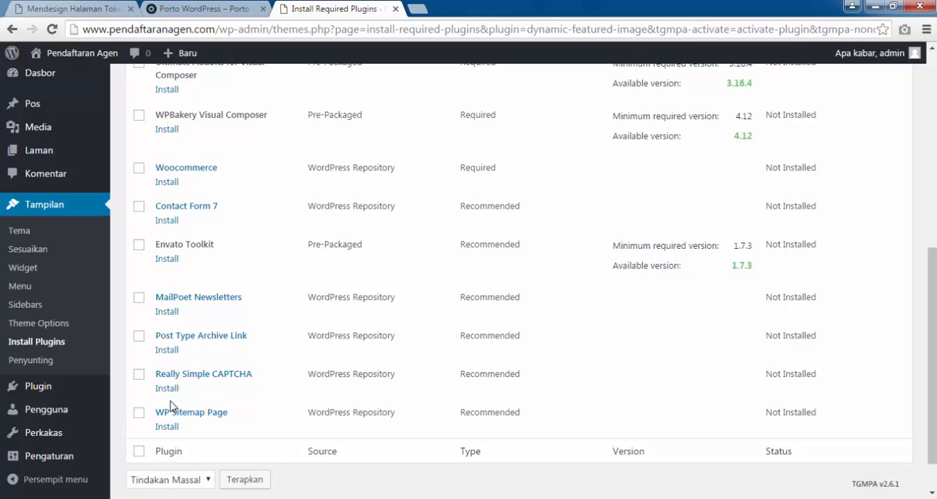
{"action": "scroll", "coordinate": [219, 118], "scroll_direction": "up", "scroll_amount": 4}
{"action": "scroll", "coordinate": [220, 118], "scroll_direction": "up", "scroll_amount": 2}
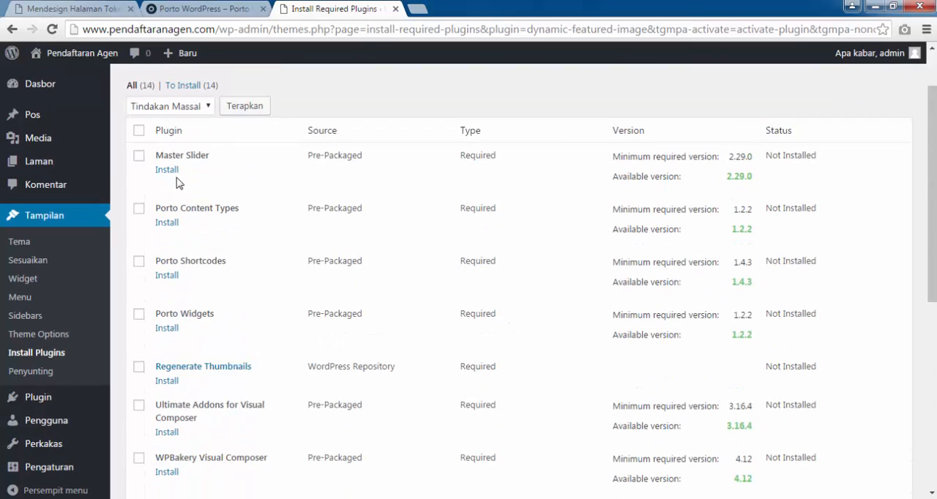
{"action": "left_click", "coordinate": [167, 171]}
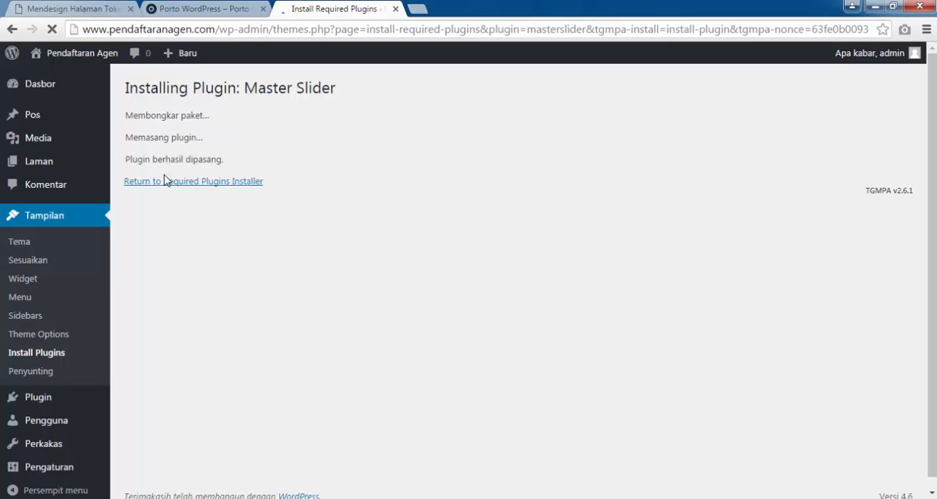
{"action": "left_click", "coordinate": [166, 185]}
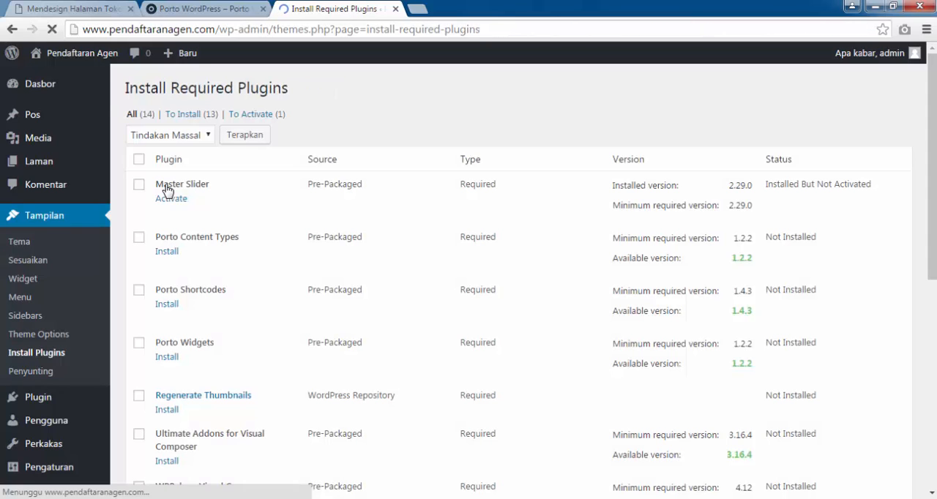
{"action": "left_click", "coordinate": [170, 199]}
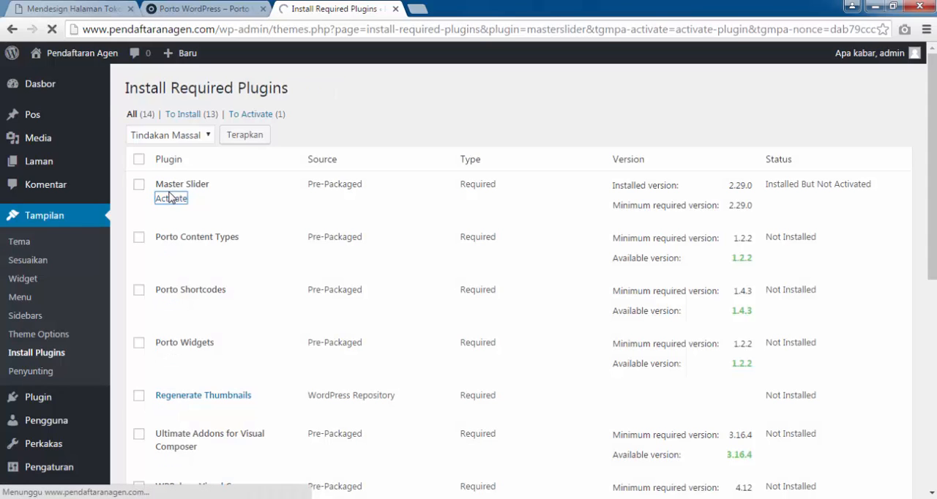
Install the Porto Content Types plugin from the required plugins list and activate it.
{"action": "scroll", "coordinate": [181, 207], "scroll_direction": "down", "scroll_amount": 1}
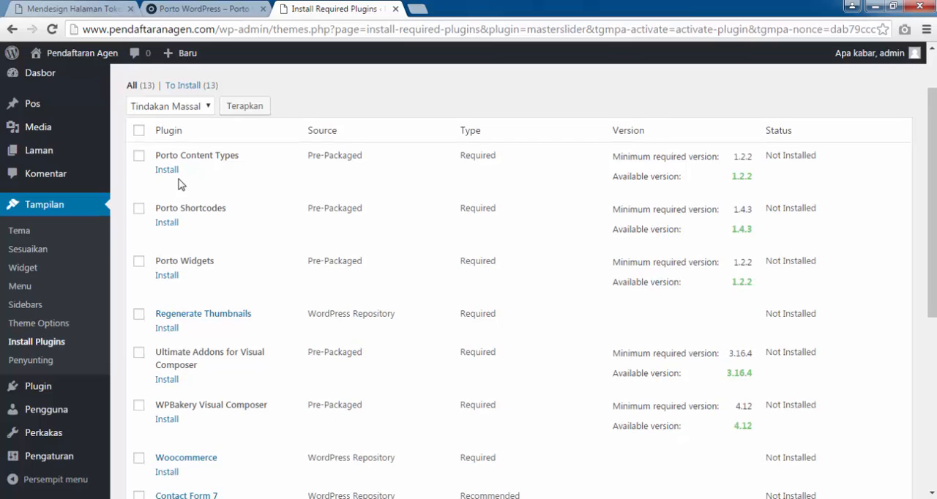
{"action": "left_click", "coordinate": [170, 170]}
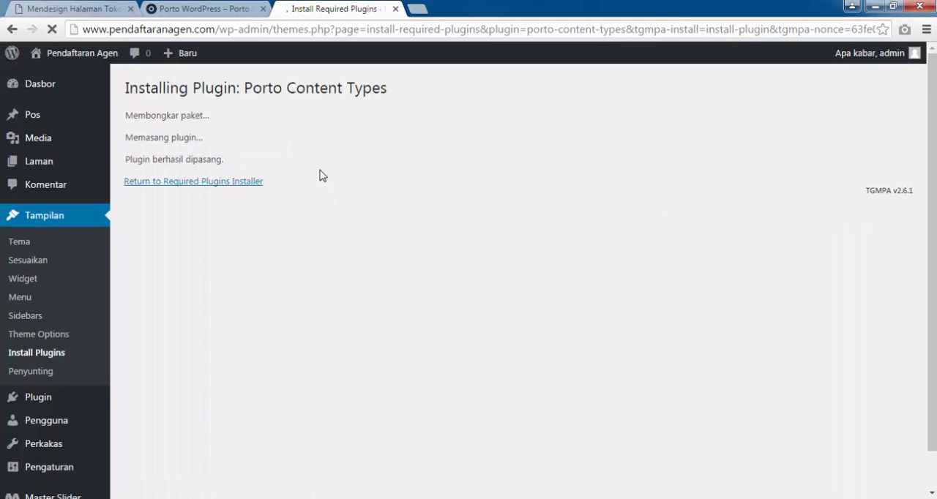
{"action": "left_click", "coordinate": [228, 187]}
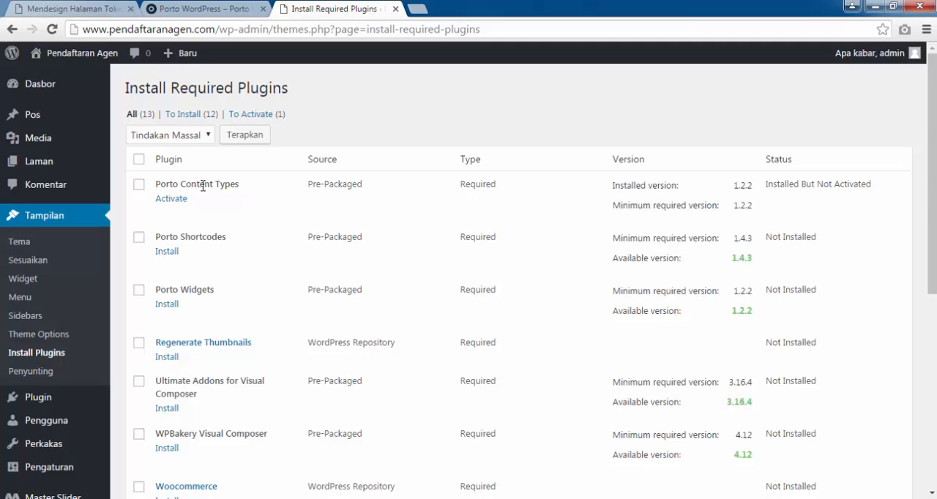
{"action": "left_click", "coordinate": [180, 199]}
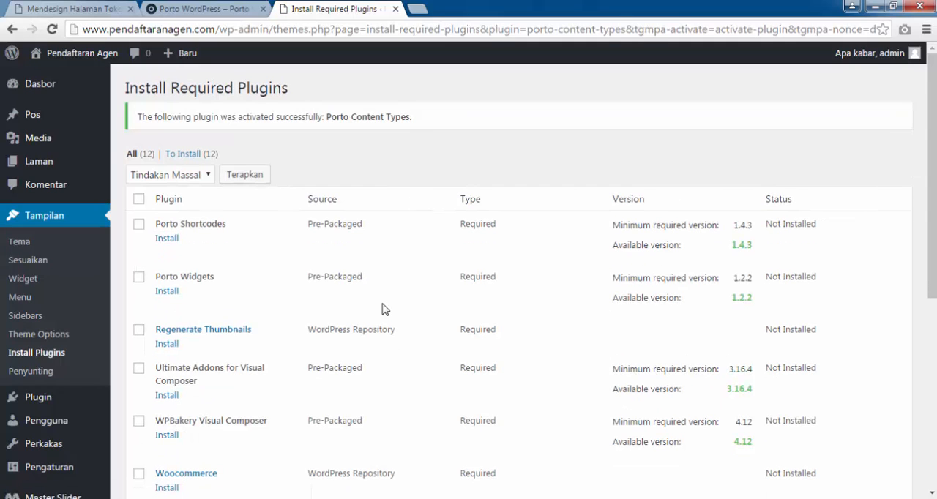
Install the Porto Shortcodes plugin from the required plugins list and activate it.
{"action": "left_click", "coordinate": [167, 239]}
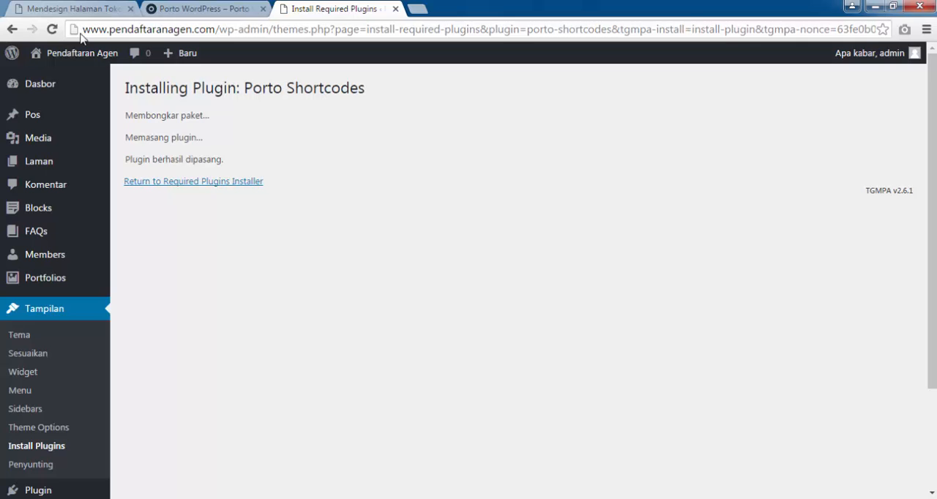
{"action": "left_click", "coordinate": [169, 182]}
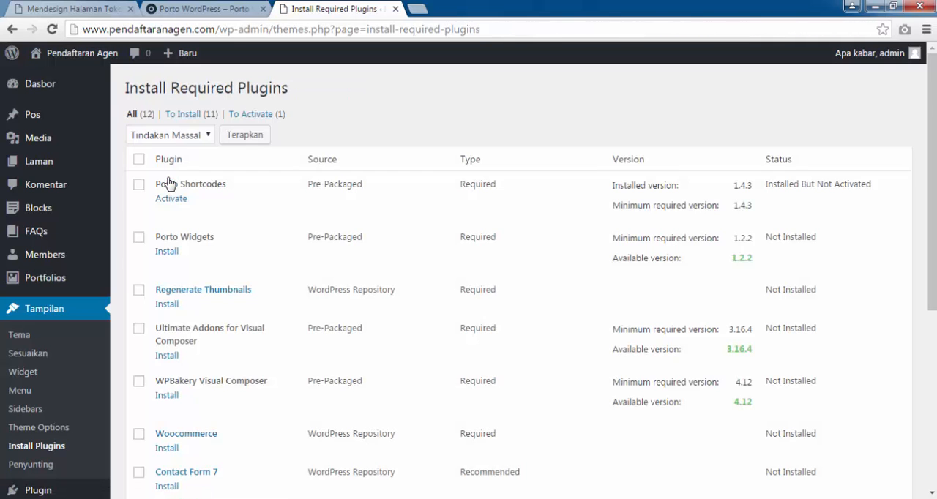
{"action": "left_click", "coordinate": [176, 200]}
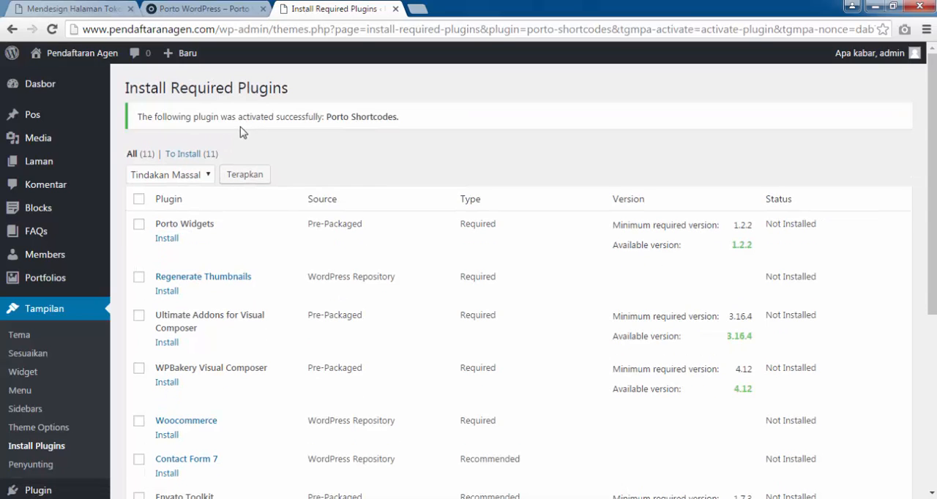
Install the Porto Widgets plugin from the required plugins list and activate it.
{"action": "left_click", "coordinate": [163, 245]}
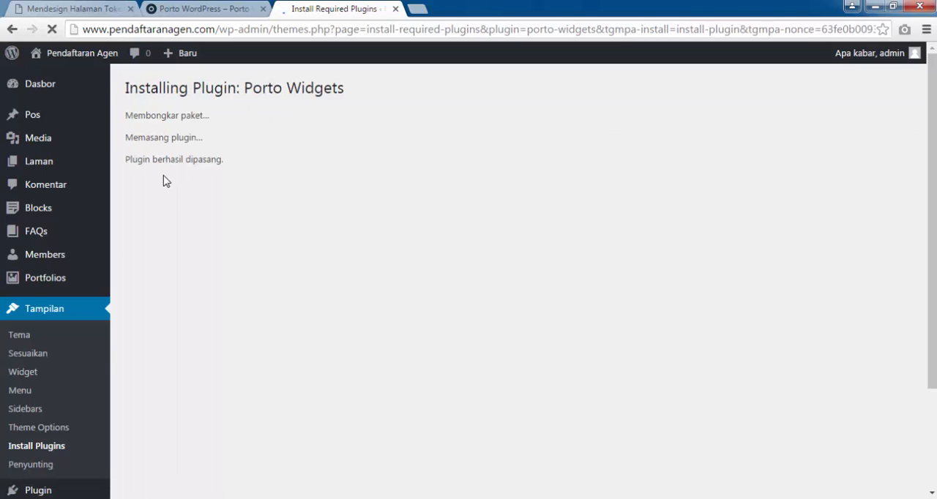
{"action": "left_click", "coordinate": [178, 187]}
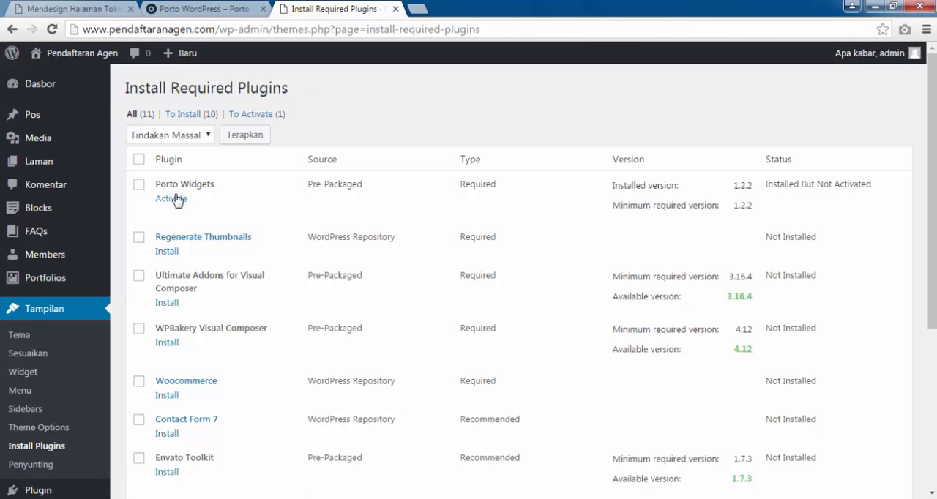
{"action": "left_click", "coordinate": [176, 200]}
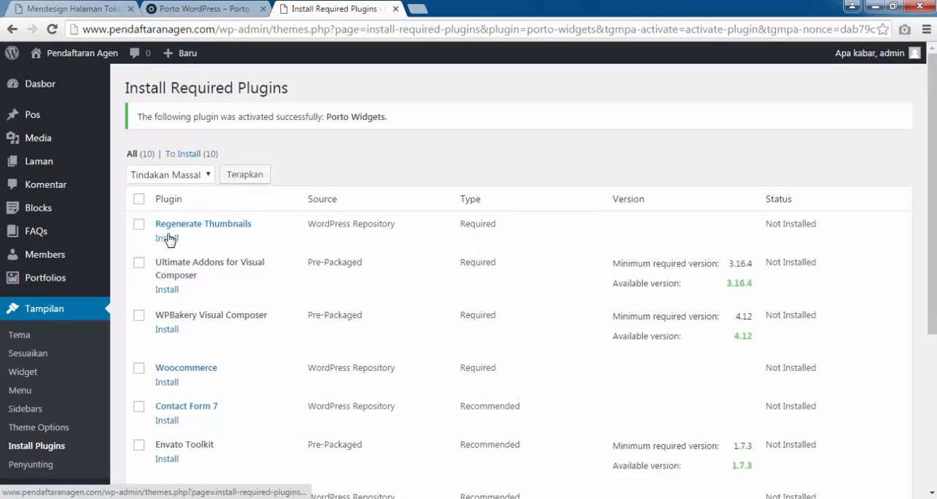
Install the Regenerate Thumbnails plugin from the required plugins list and activate it.
{"action": "left_click", "coordinate": [167, 238]}
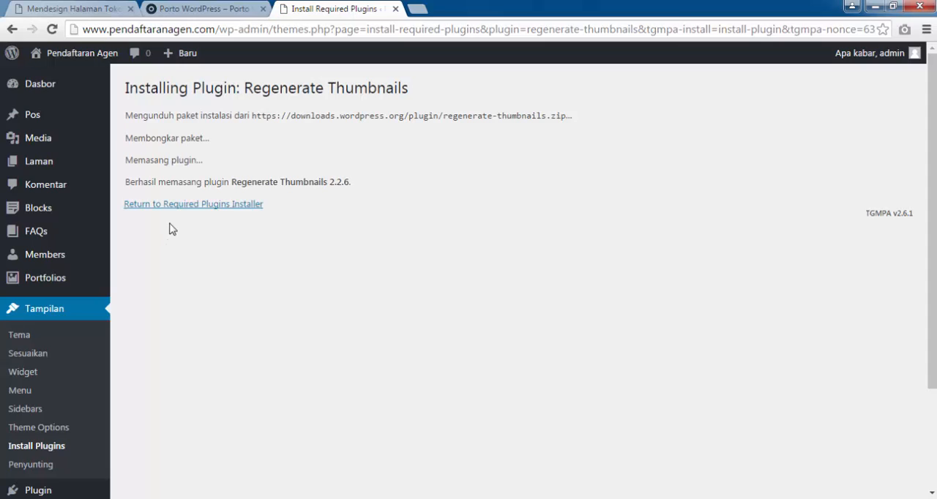
{"action": "left_click", "coordinate": [176, 211]}
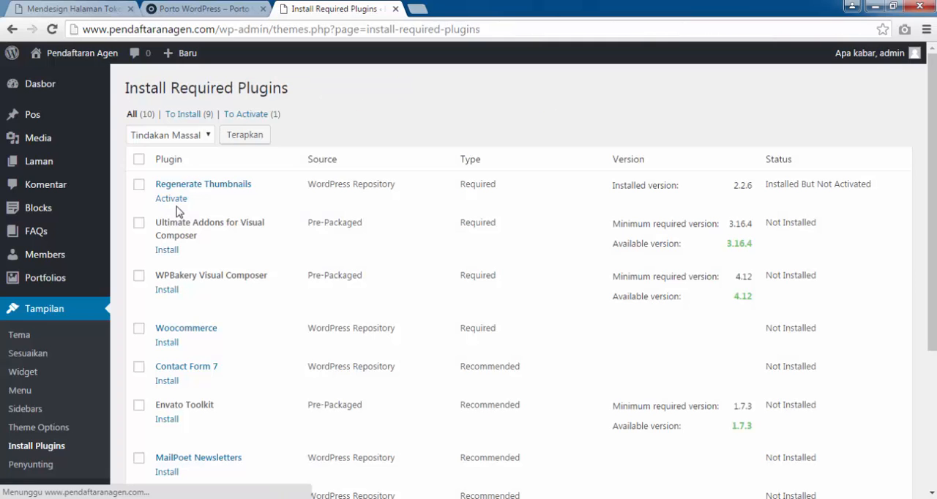
{"action": "left_click", "coordinate": [181, 201]}
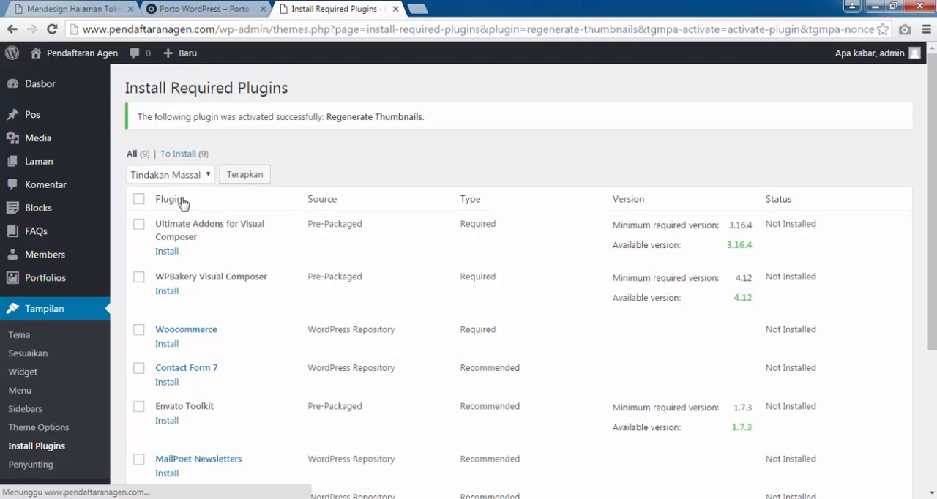
Install the Ultimate Addons for Visual Composer plugin and activate it.
{"action": "scroll", "coordinate": [182, 198], "scroll_direction": "down", "scroll_amount": 2}
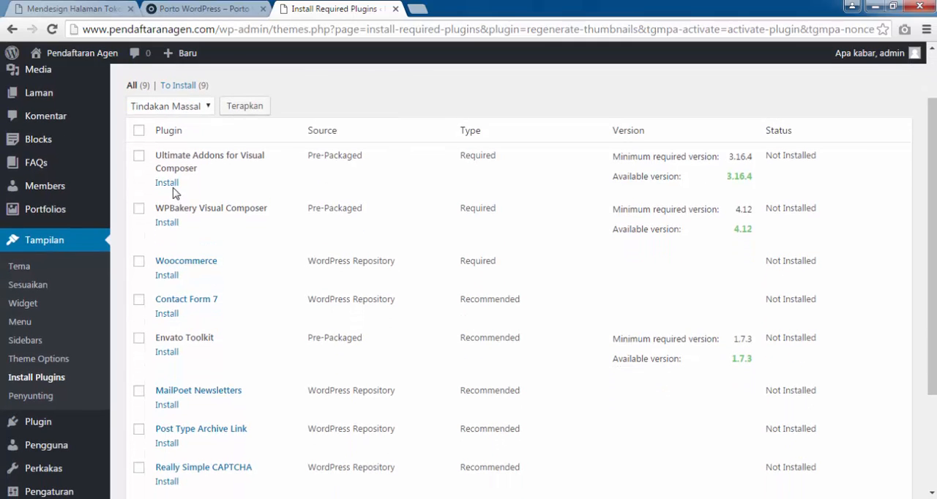
{"action": "left_click", "coordinate": [174, 185]}
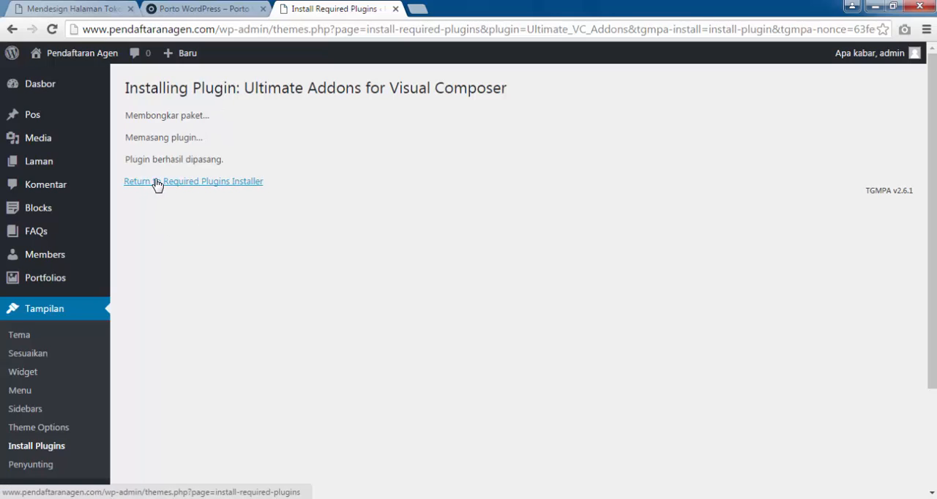
{"action": "left_click", "coordinate": [157, 185]}
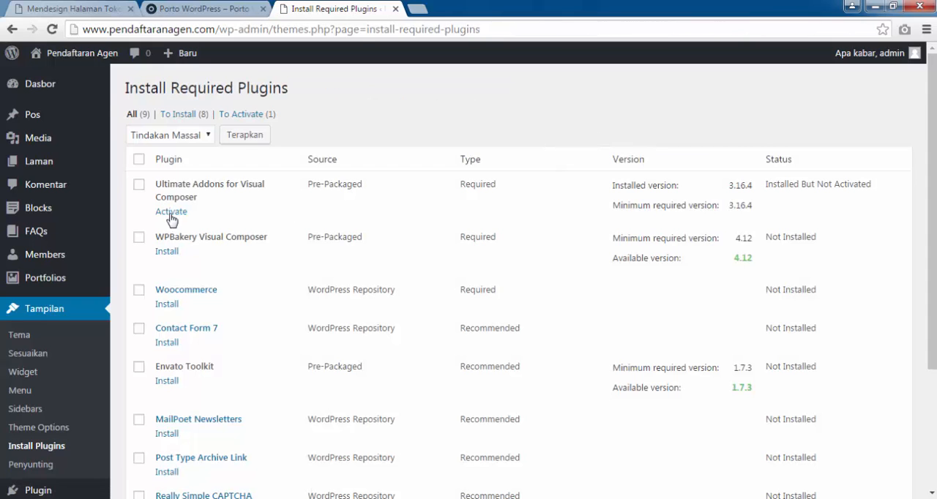
{"action": "left_click", "coordinate": [171, 212]}
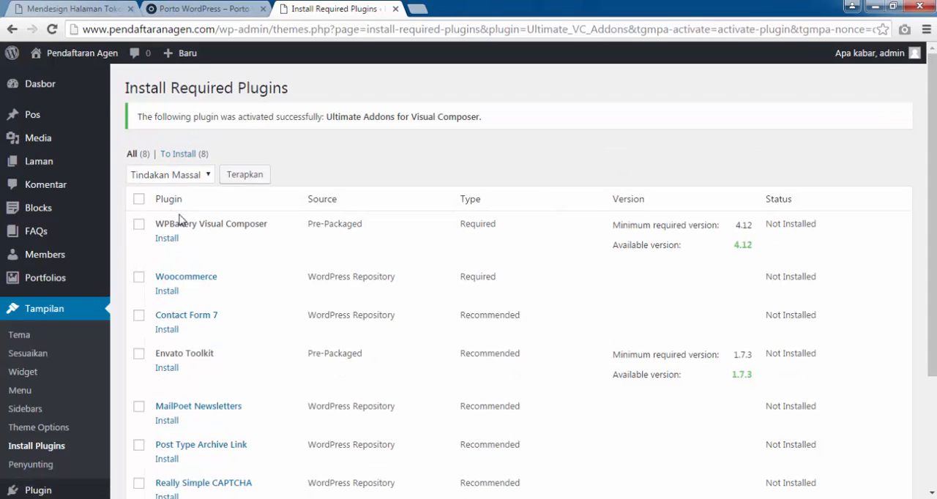
Install the WPBakery Visual Composer plugin and look over the Ultimate Addons welcome page.
{"action": "left_click", "coordinate": [167, 241]}
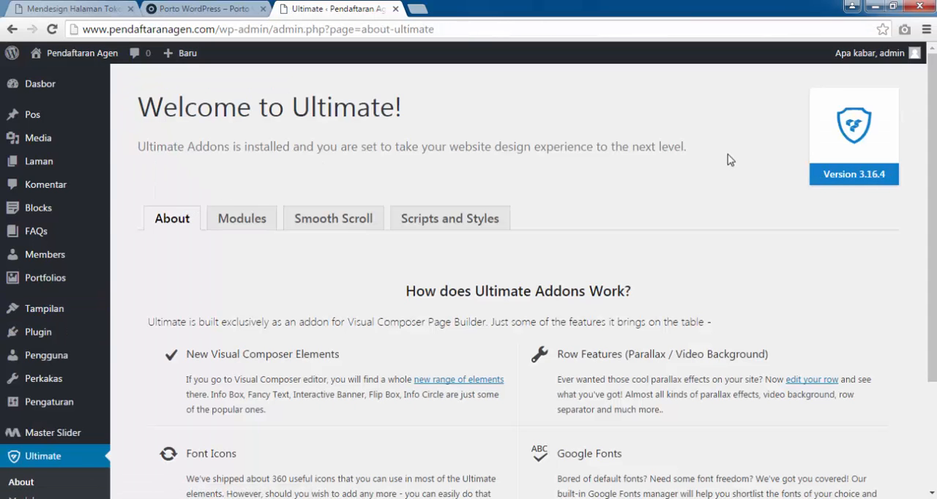
{"action": "scroll", "coordinate": [734, 160], "scroll_direction": "down", "scroll_amount": 3}
{"action": "scroll", "coordinate": [157, 319], "scroll_direction": "up", "scroll_amount": 3}
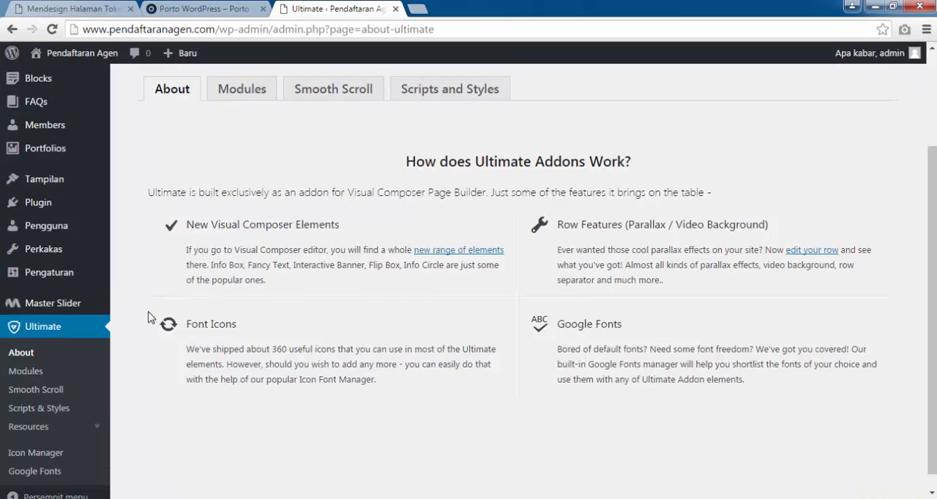
{"action": "left_click_drag", "start_coordinate": [145, 101], "coordinate": [603, 104]}
{"action": "scroll", "coordinate": [278, 306], "scroll_direction": "down", "scroll_amount": 1}
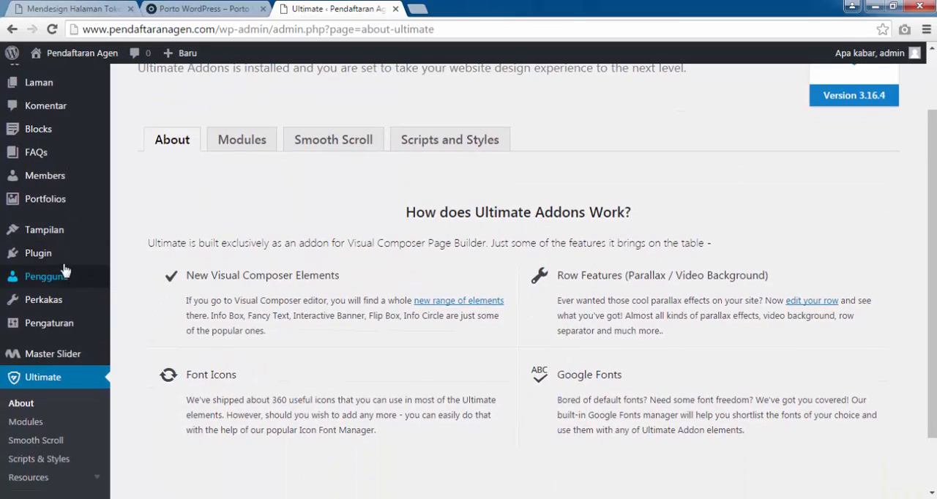
{"action": "scroll", "coordinate": [55, 99], "scroll_direction": "up", "scroll_amount": 1}
Reopen the required plugins list from the dashboard notice and install the Woocommerce plugin.
{"action": "left_click", "coordinate": [57, 86]}
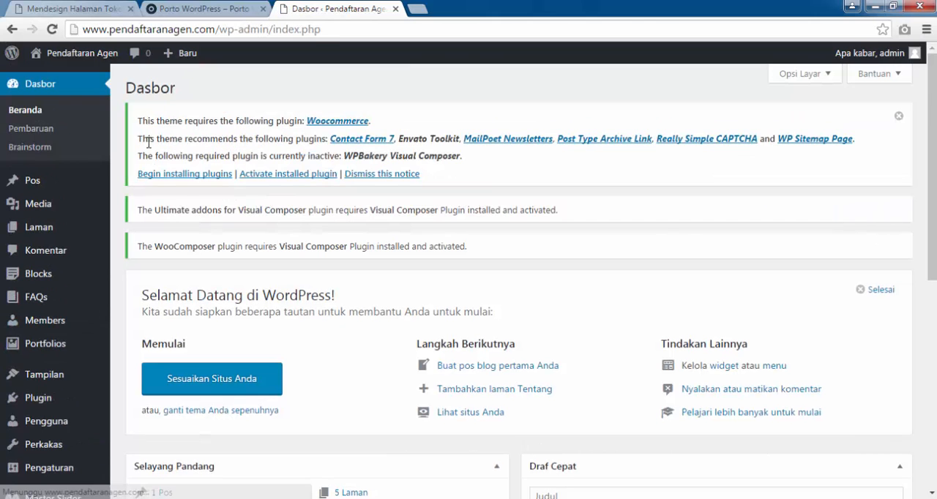
{"action": "left_click", "coordinate": [174, 177]}
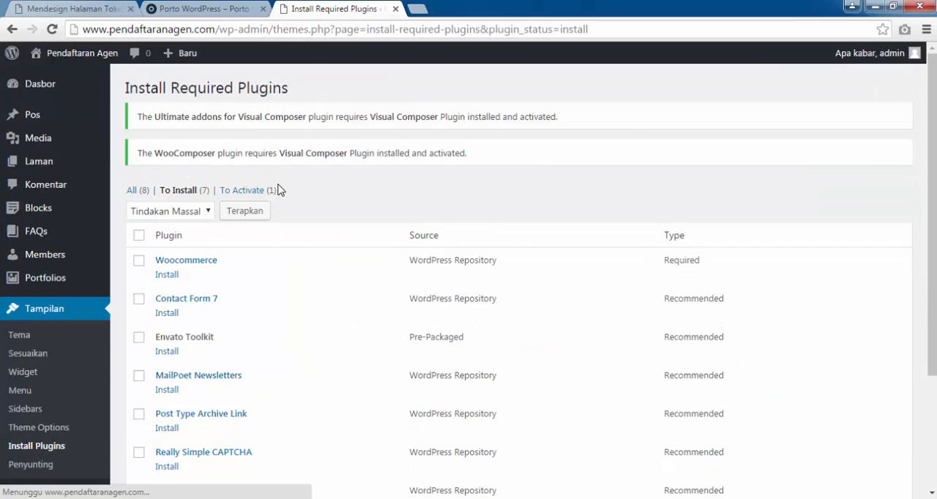
{"action": "left_click", "coordinate": [164, 278]}
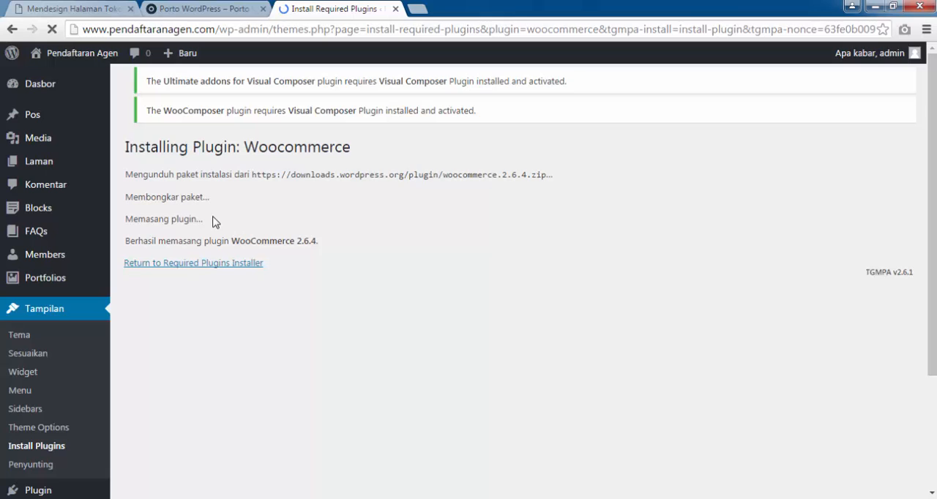
{"action": "left_click", "coordinate": [205, 276]}
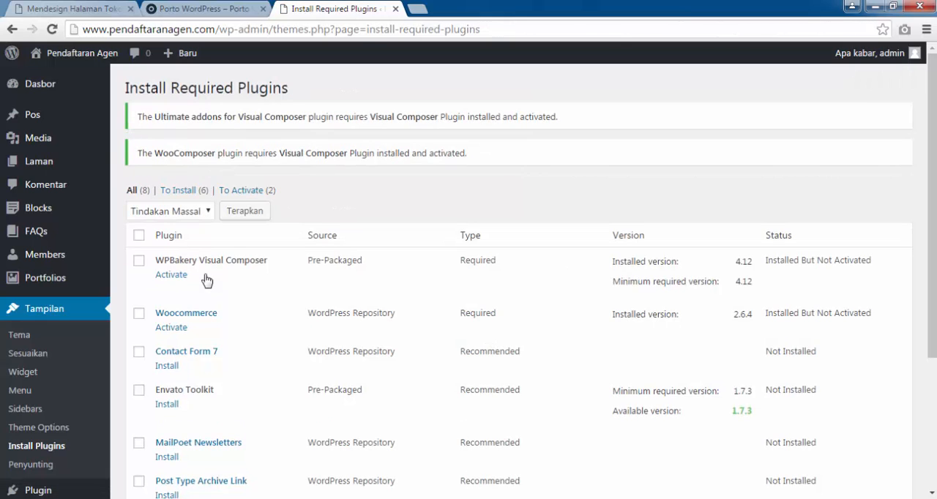
Activate WPBakery Visual Composer and install the recommended Contact Form 7 plugin.
{"action": "left_click", "coordinate": [169, 275]}
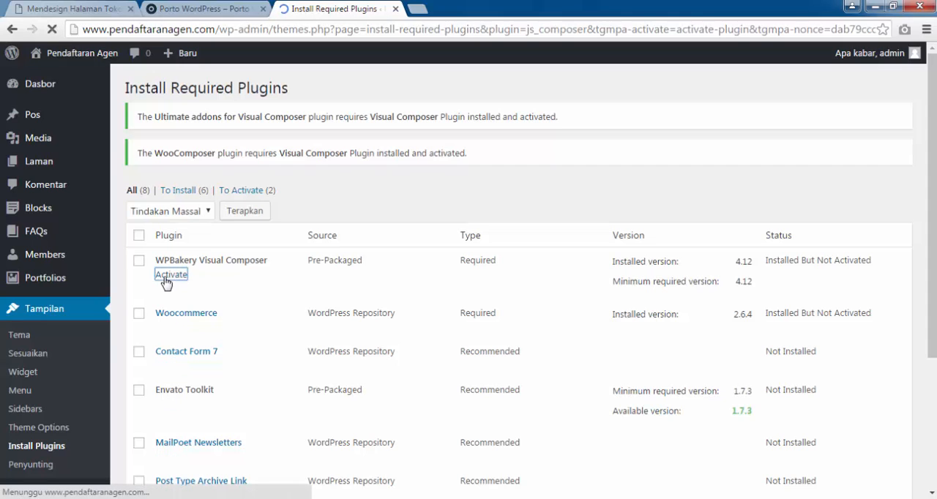
{"action": "scroll", "coordinate": [236, 328], "scroll_direction": "down", "scroll_amount": 1}
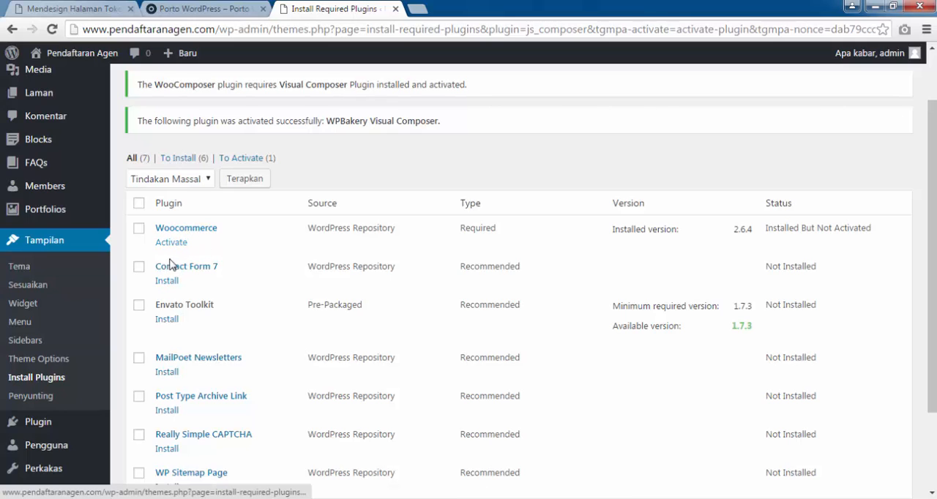
{"action": "left_click", "coordinate": [161, 284]}
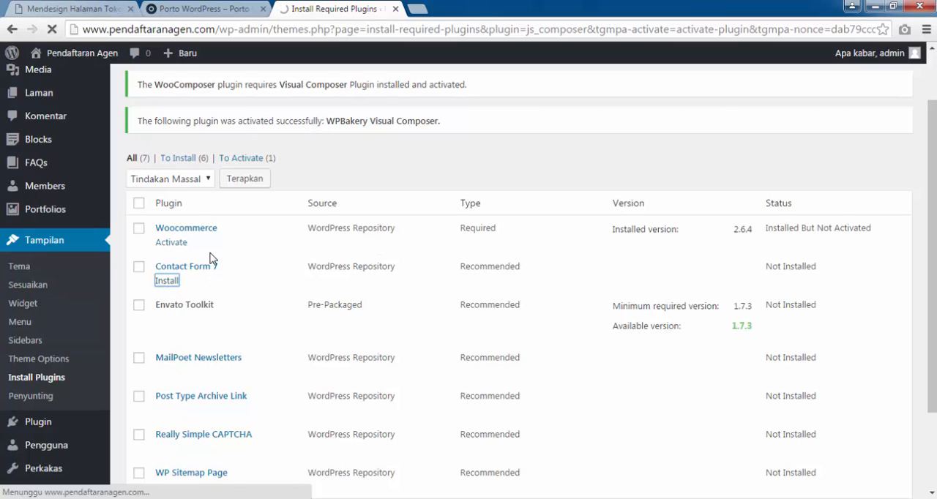
{"action": "scroll", "coordinate": [188, 322], "scroll_direction": "down", "scroll_amount": 3}
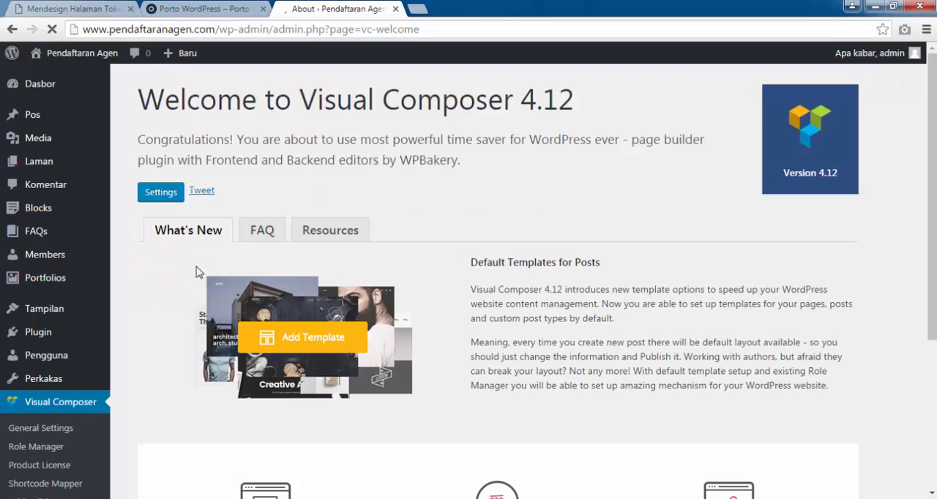
{"action": "scroll", "coordinate": [198, 266], "scroll_direction": "down", "scroll_amount": 3}
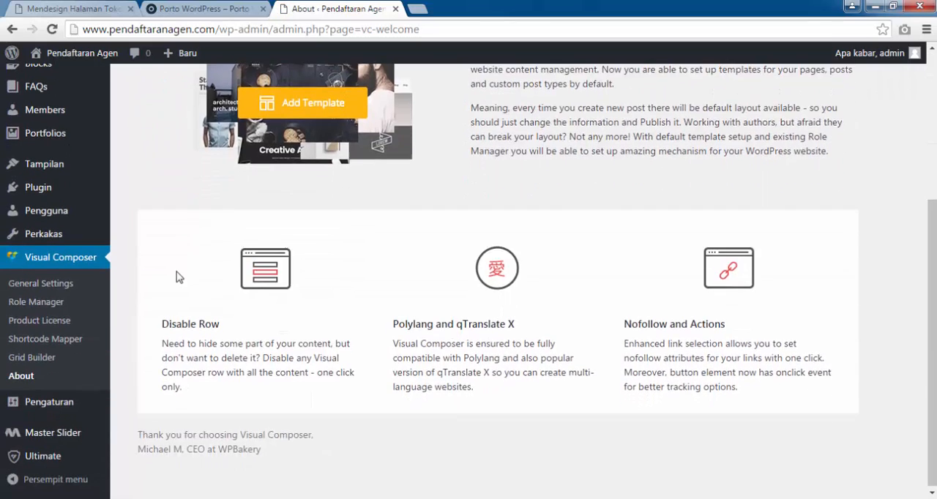
{"action": "scroll", "coordinate": [177, 277], "scroll_direction": "up", "scroll_amount": 3}
Return to the dashboard and reopen the list of theme plugins still waiting for installation.
{"action": "left_click", "coordinate": [51, 93]}
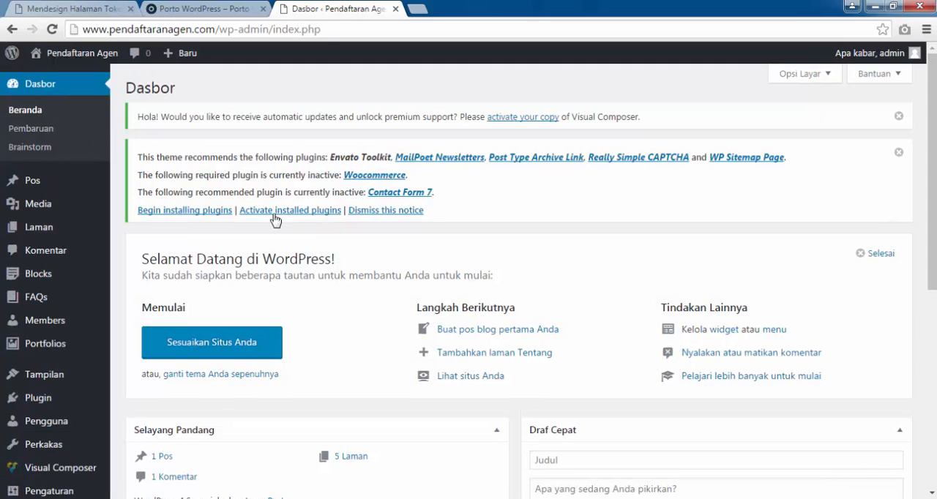
{"action": "left_click", "coordinate": [229, 210]}
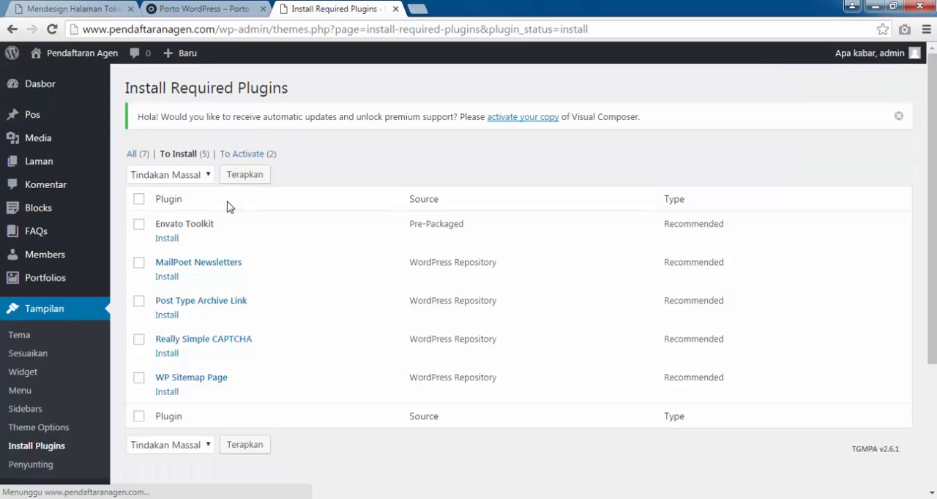
{"action": "scroll", "coordinate": [73, 316], "scroll_direction": "down", "scroll_amount": 2}
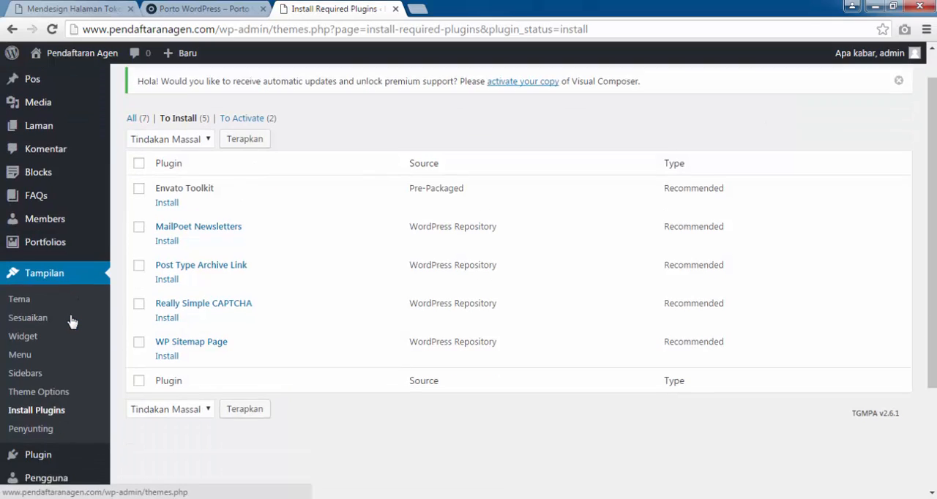
{"action": "scroll", "coordinate": [32, 307], "scroll_direction": "up", "scroll_amount": 2}
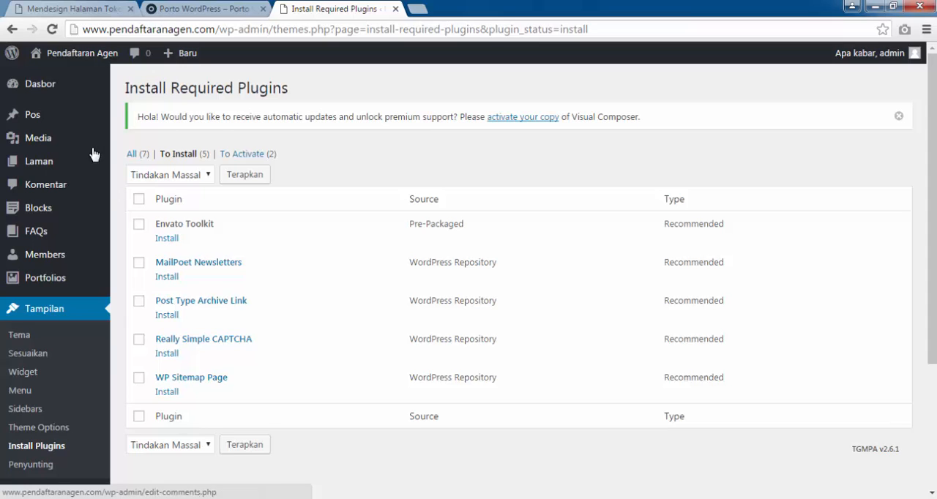
{"action": "left_click", "coordinate": [54, 84]}
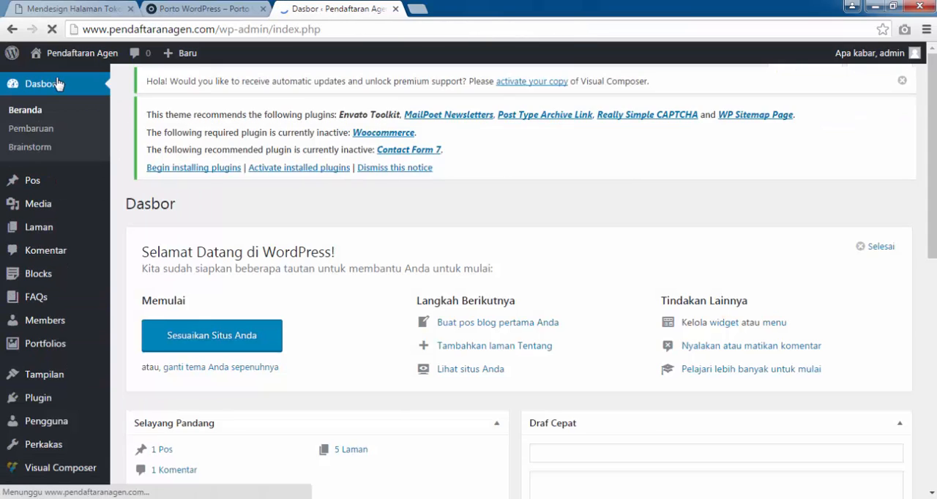
{"action": "left_click", "coordinate": [212, 210]}
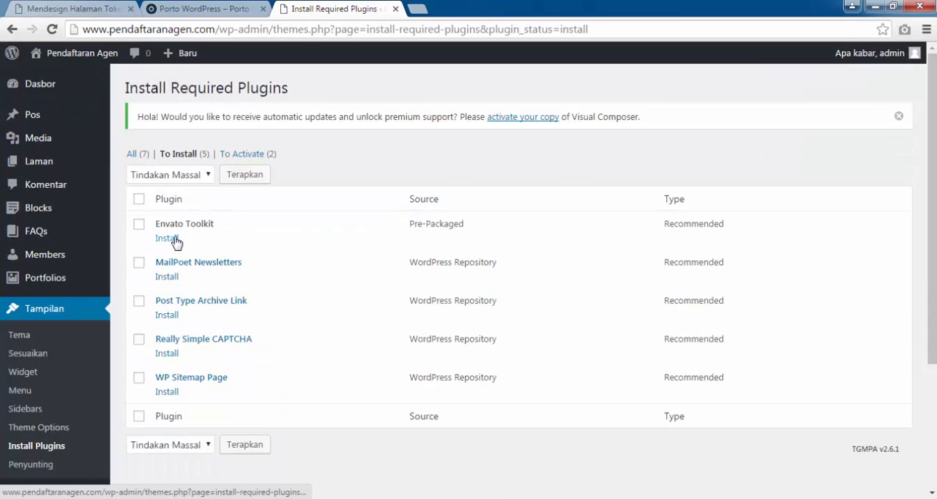
Install the Envato Toolkit plugin and activate Contact Form 7 in the theme's plugins list.
{"action": "left_click", "coordinate": [176, 239]}
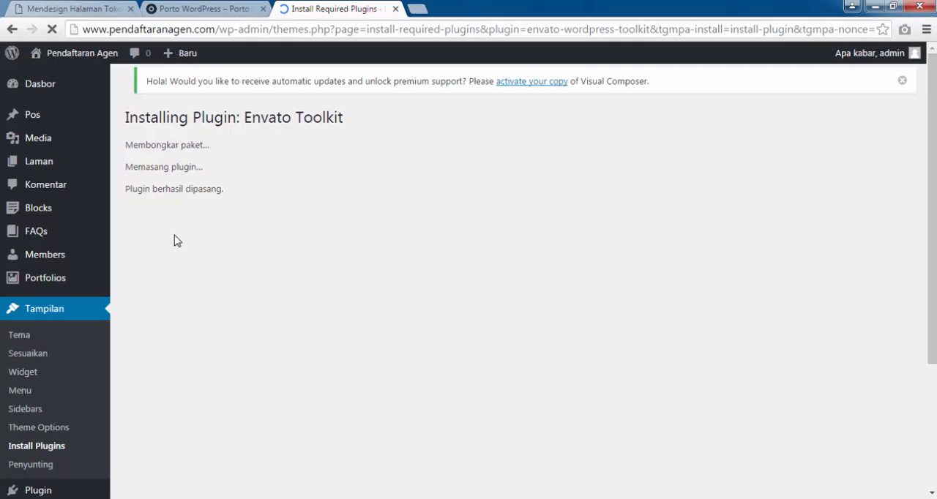
{"action": "left_click", "coordinate": [180, 218]}
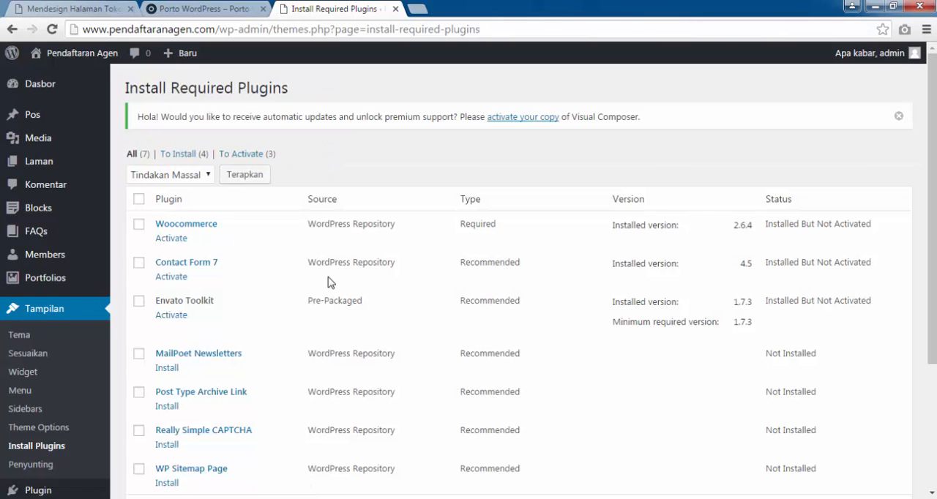
{"action": "scroll", "coordinate": [328, 282], "scroll_direction": "down", "scroll_amount": 1}
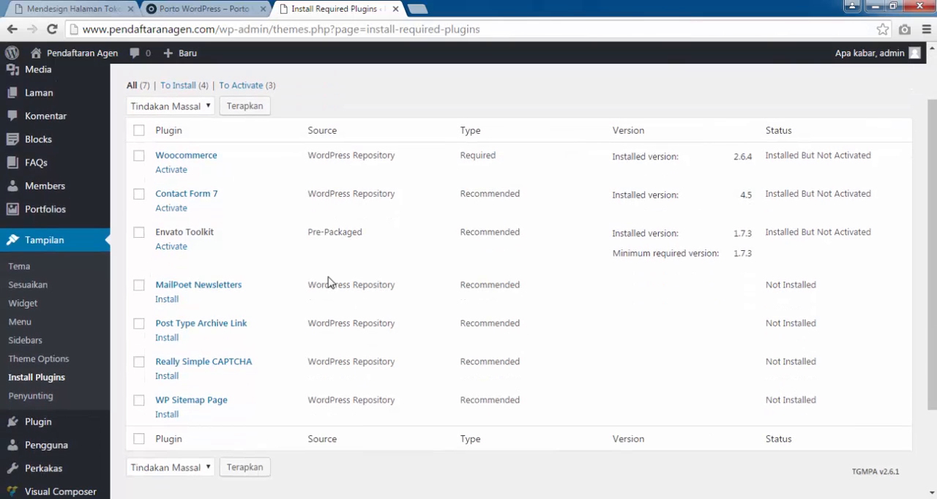
{"action": "left_click", "coordinate": [174, 209]}
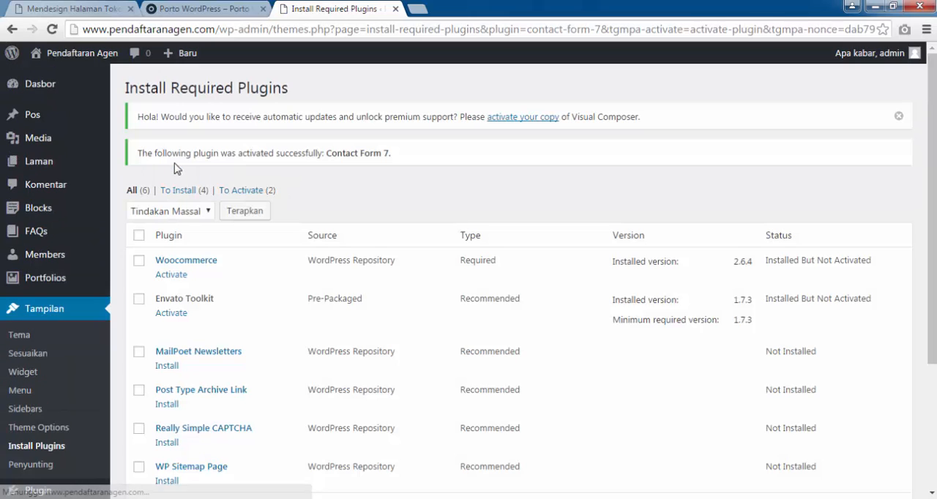
Activate the Envato Toolkit plugin and try to install the recommended MailPoet Newsletters plugin.
{"action": "left_click", "coordinate": [170, 313]}
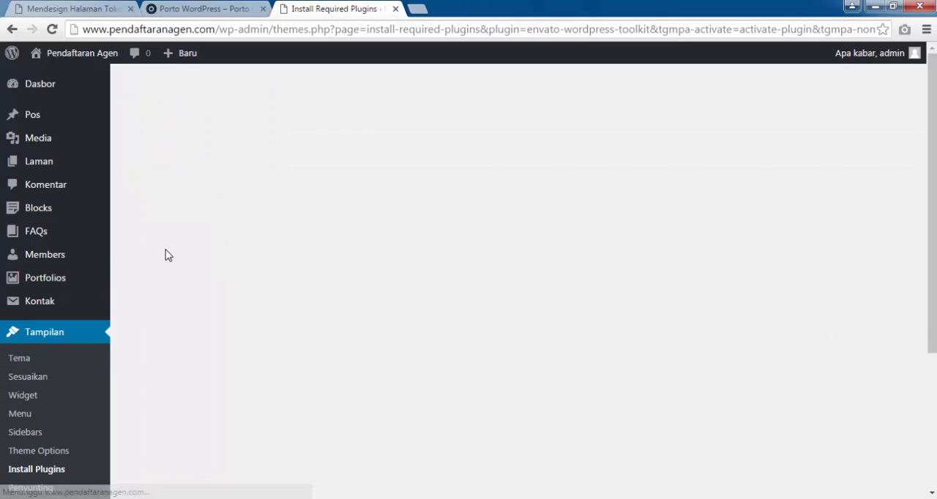
{"action": "left_click", "coordinate": [167, 312]}
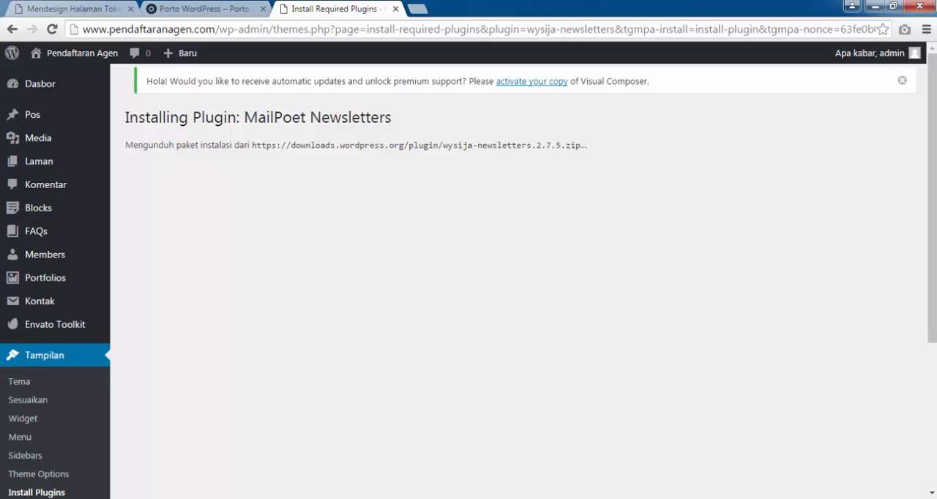
{"action": "left_click_drag", "start_coordinate": [125, 145], "coordinate": [587, 145]}
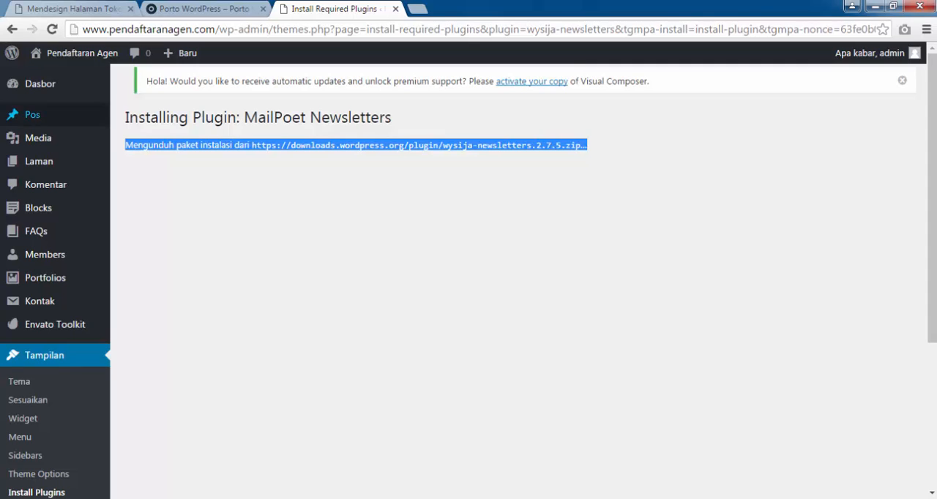
Go back to the dashboard and reopen the list of theme plugins awaiting installation.
{"action": "left_click", "coordinate": [41, 83]}
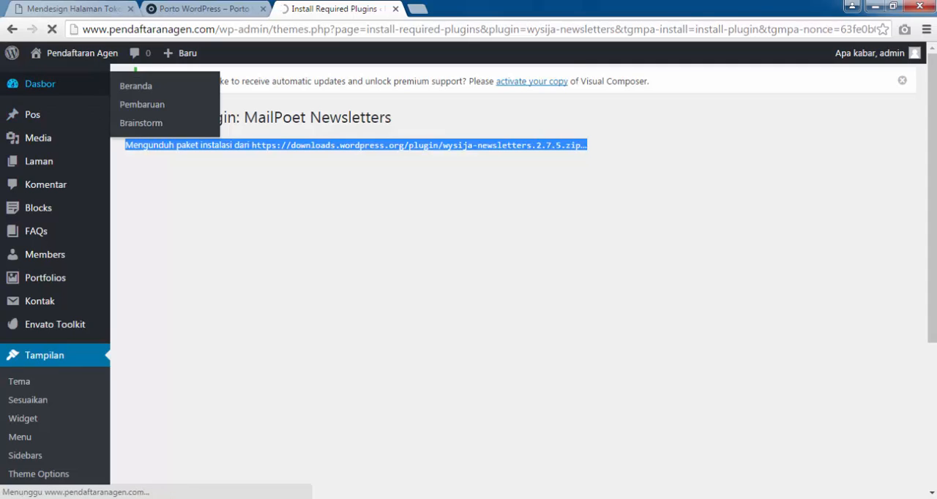
{"action": "scroll", "coordinate": [512, 278], "scroll_direction": "down", "scroll_amount": 3}
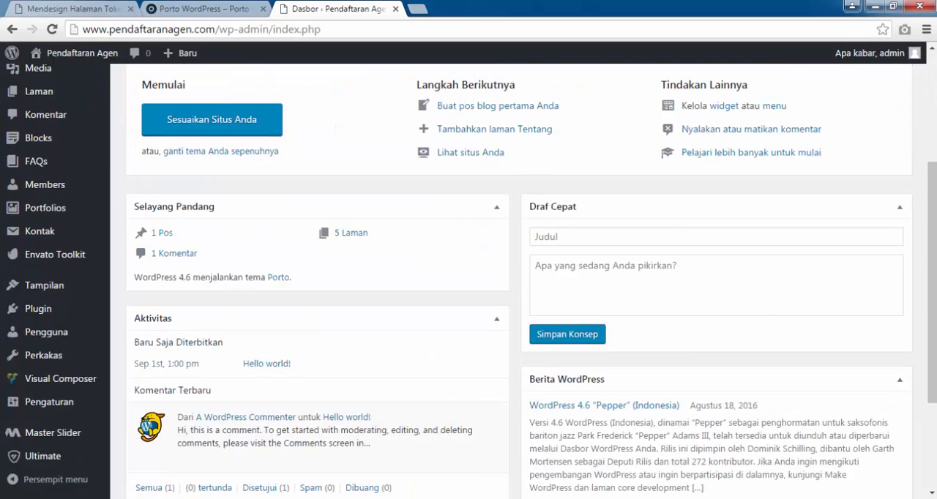
{"action": "scroll", "coordinate": [513, 278], "scroll_direction": "up", "scroll_amount": 3}
{"action": "left_click", "coordinate": [184, 192]}
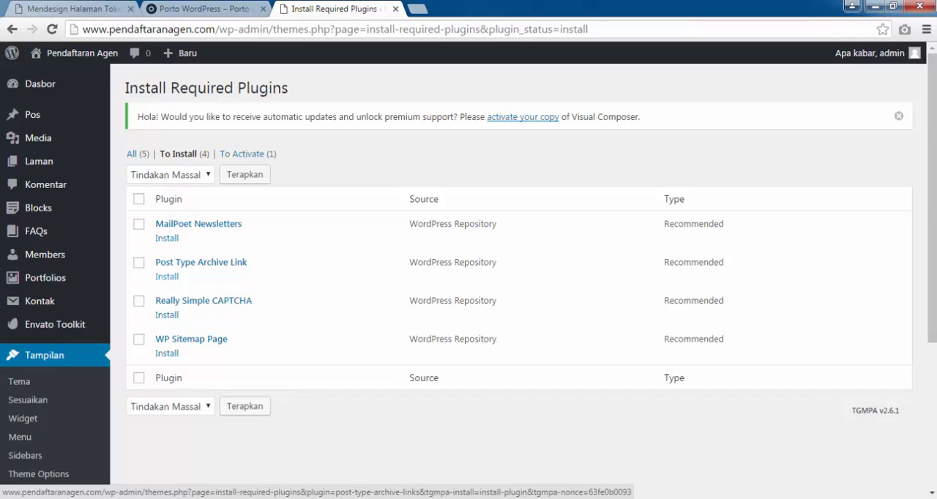
Install the Post Type Archive Link plugin and activate it in the required plugins list.
{"action": "left_click", "coordinate": [167, 276]}
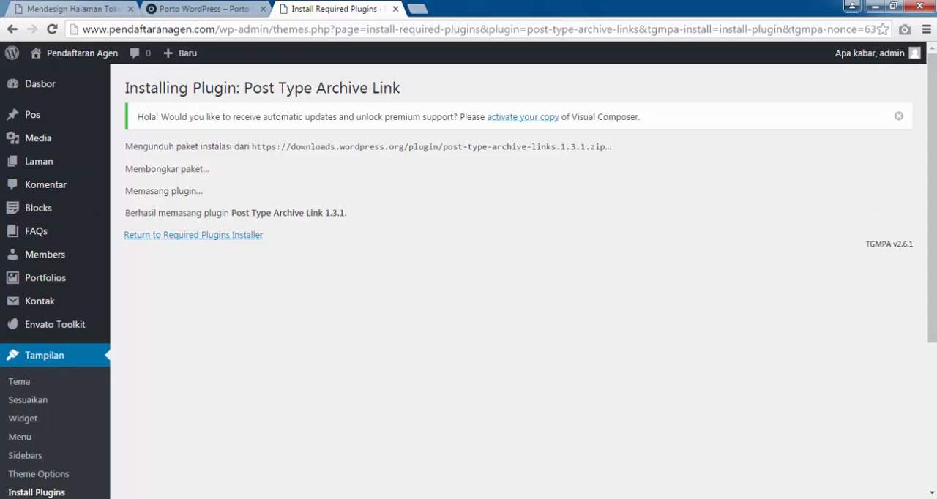
{"action": "left_click", "coordinate": [193, 234]}
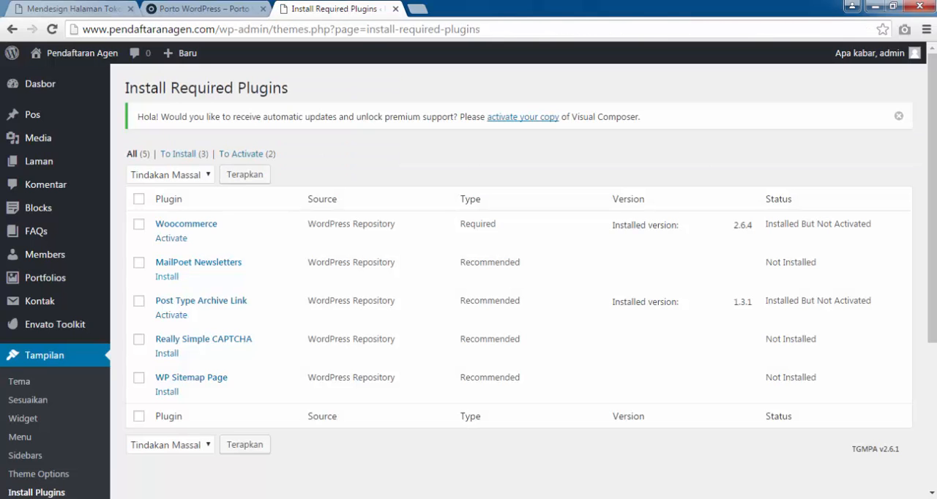
{"action": "left_click", "coordinate": [172, 315]}
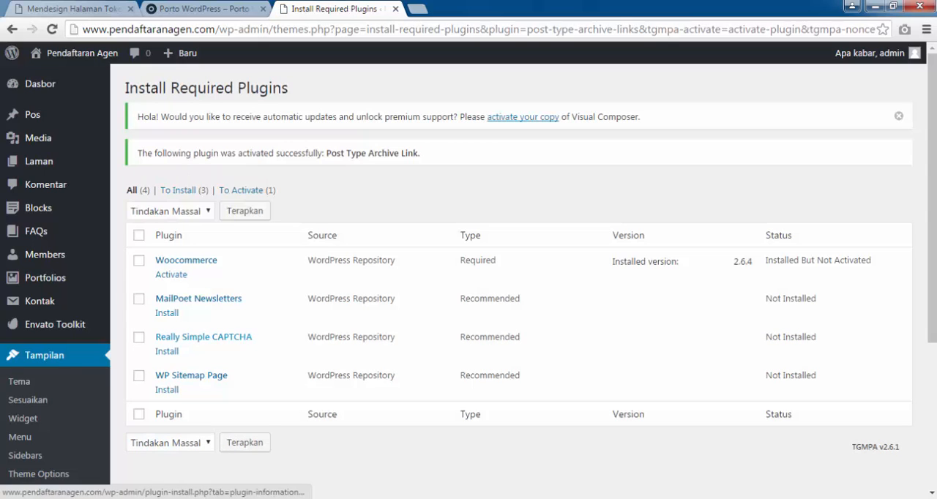
Install the Really Simple CAPTCHA plugin and activate it in the required plugins list.
{"action": "left_click", "coordinate": [167, 352]}
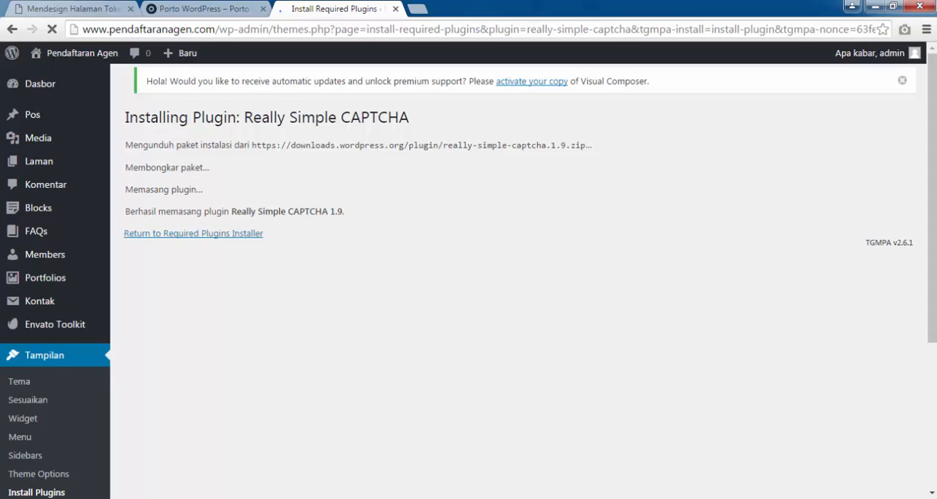
{"action": "left_click", "coordinate": [194, 234]}
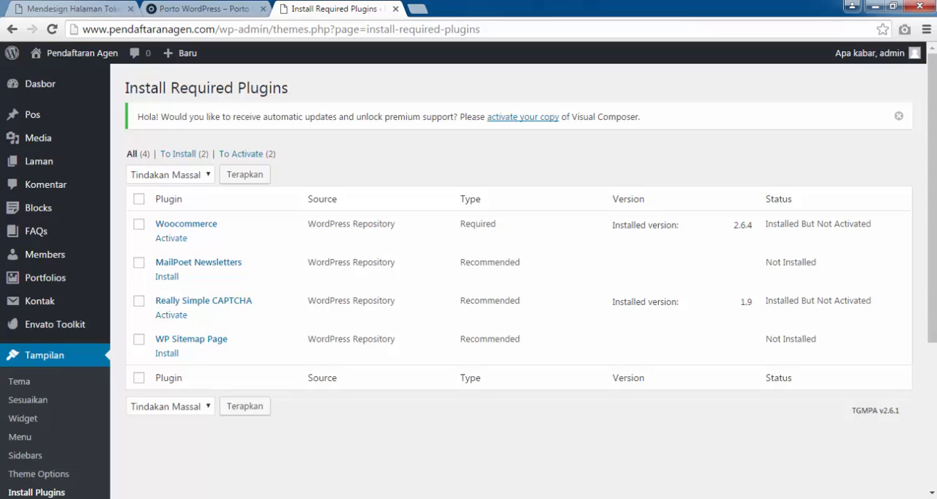
{"action": "left_click", "coordinate": [171, 315]}
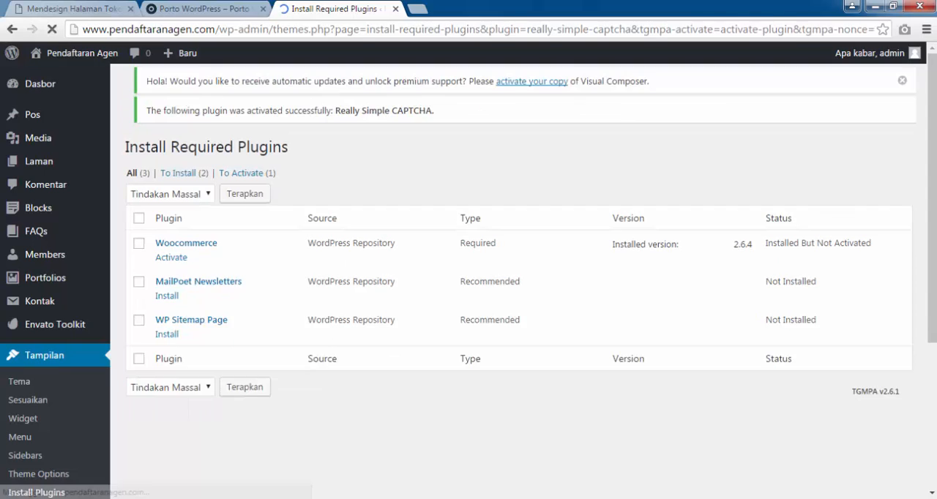
Install the WP Sitemap Page plugin and activate it in the required plugins list.
{"action": "left_click", "coordinate": [167, 351]}
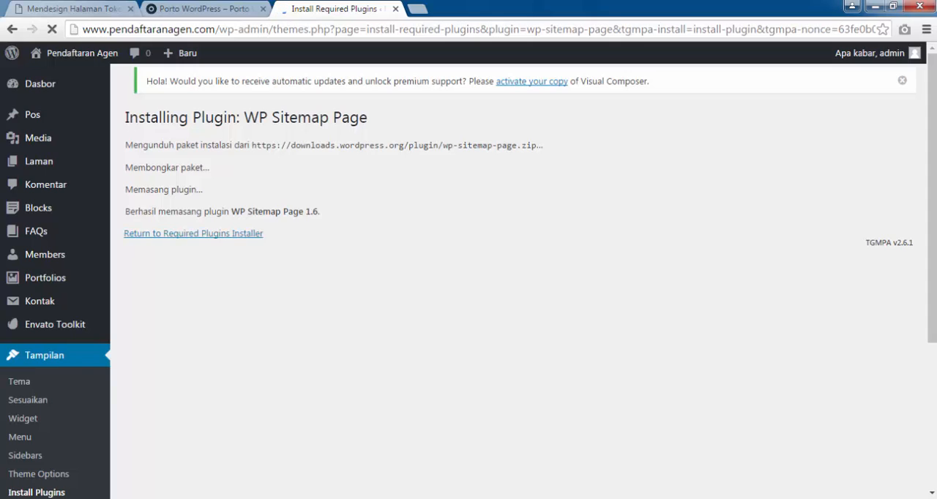
{"action": "left_click", "coordinate": [193, 232]}
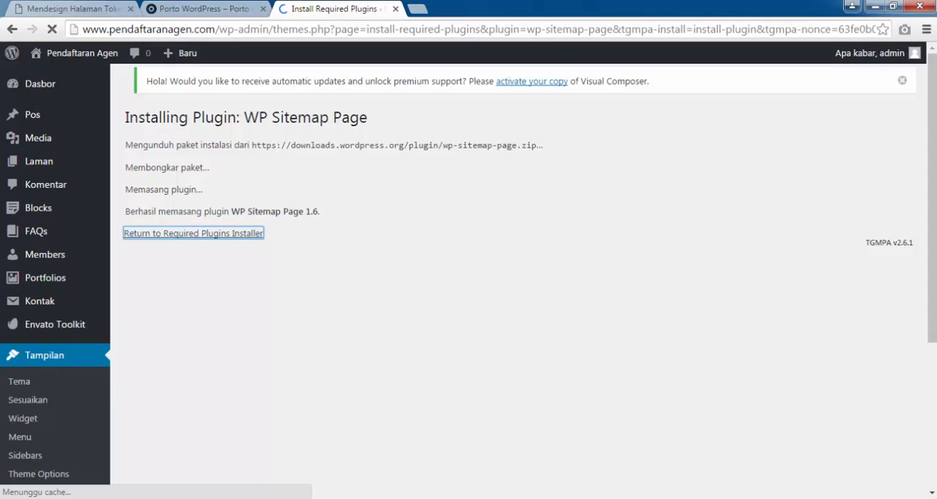
{"action": "left_click_drag", "start_coordinate": [124, 117], "coordinate": [367, 117]}
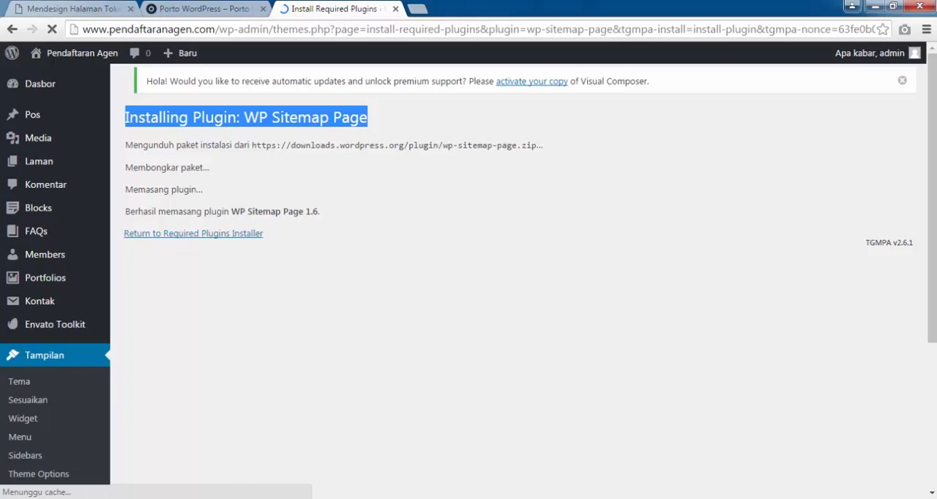
{"action": "left_click", "coordinate": [194, 233]}
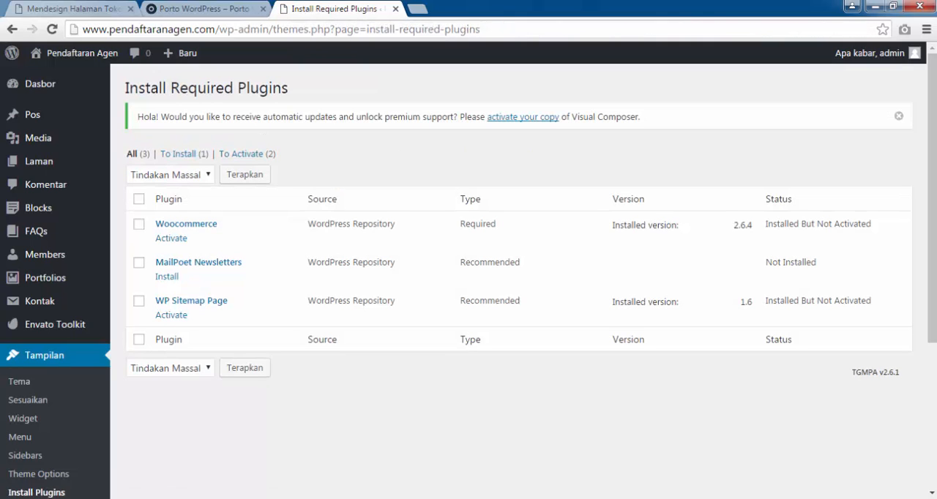
{"action": "left_click", "coordinate": [170, 314]}
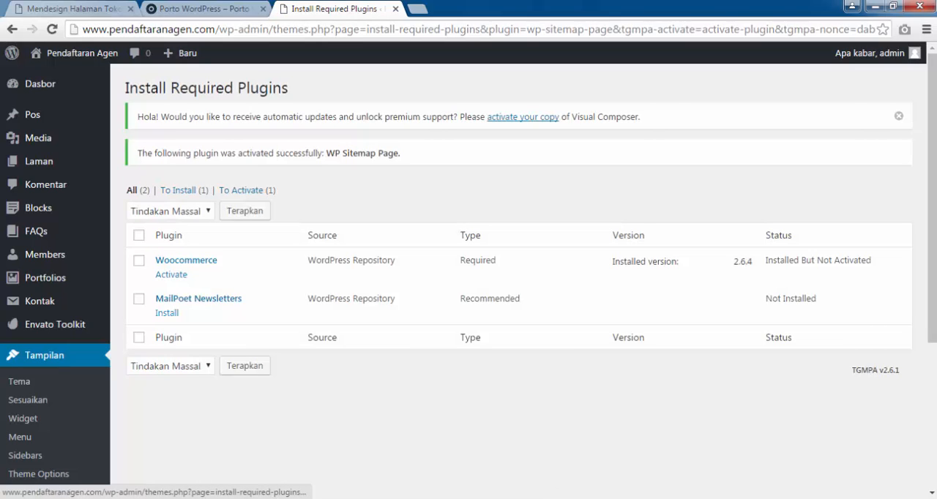
Try again to install MailPoet Newsletters, and activate the required Woocommerce plugin.
{"action": "left_click", "coordinate": [167, 312]}
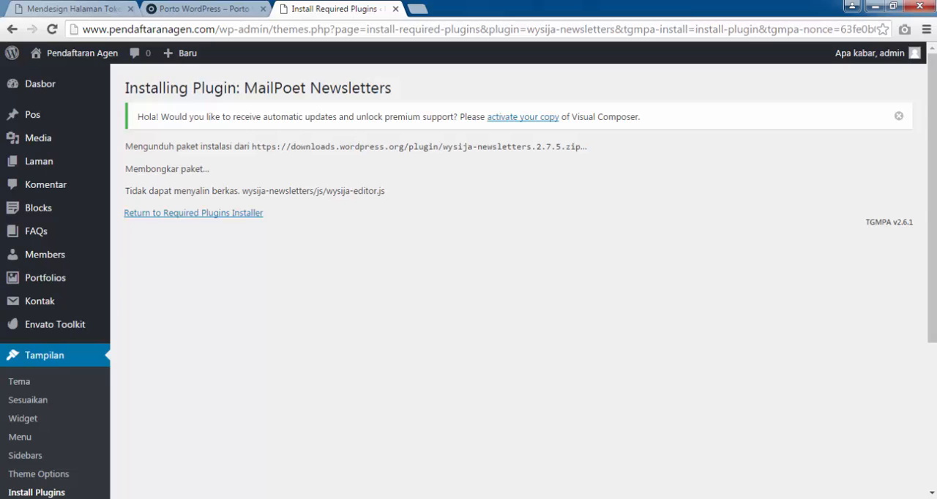
{"action": "left_click", "coordinate": [193, 213]}
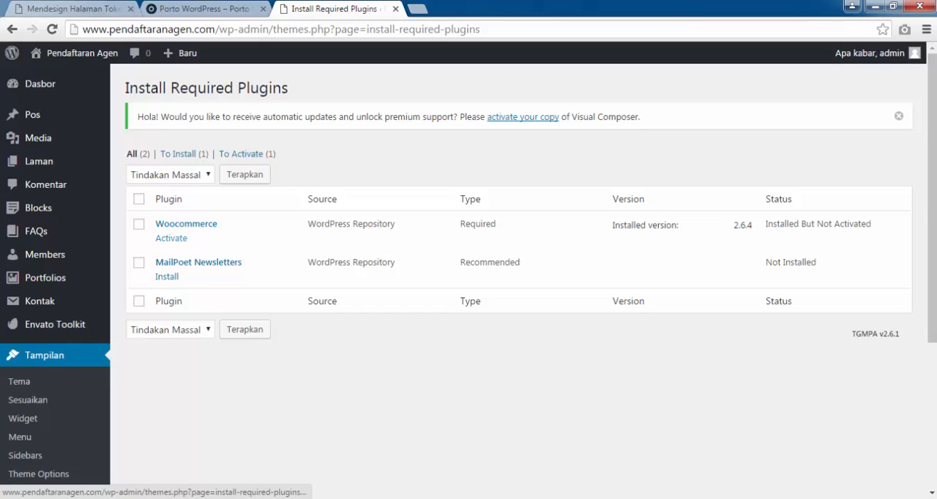
{"action": "left_click", "coordinate": [171, 239]}
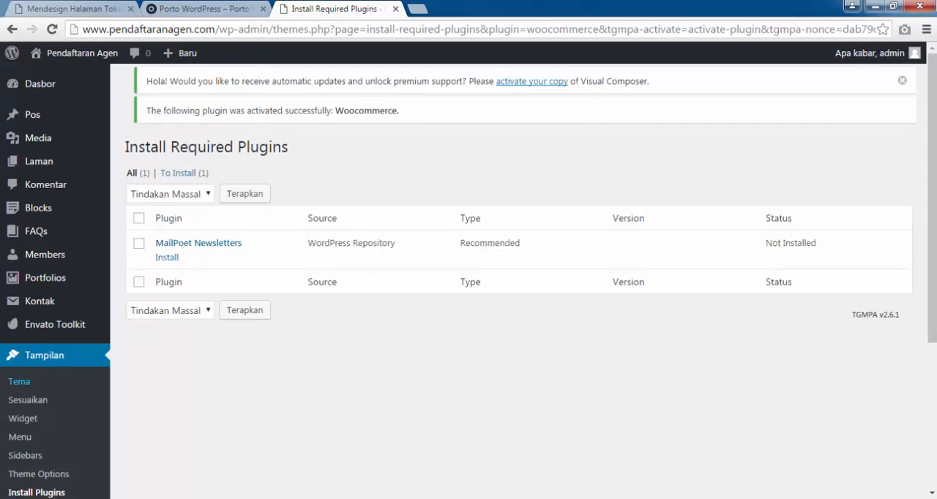
Open the WooCommerce settings from the list of installed plugins.
{"action": "scroll", "coordinate": [44, 254], "scroll_direction": "down", "scroll_amount": 3}
{"action": "scroll", "coordinate": [20, 368], "scroll_direction": "up", "scroll_amount": 2}
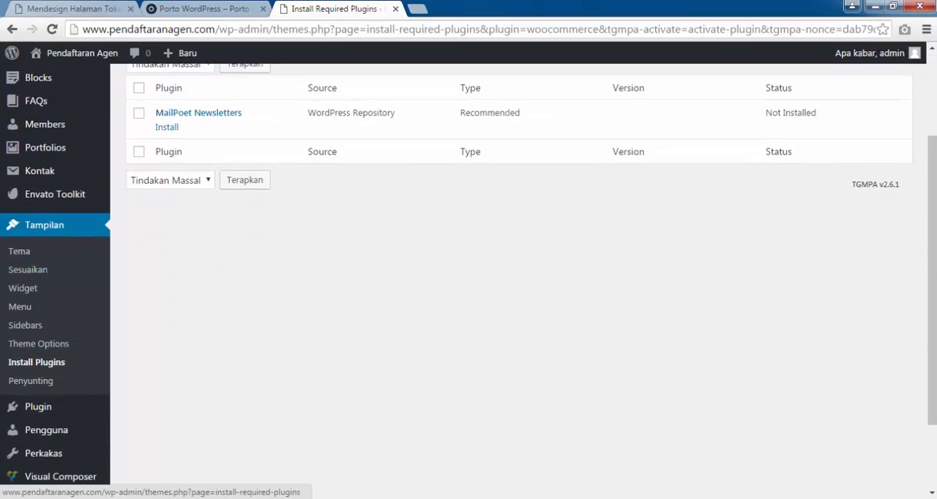
{"action": "scroll", "coordinate": [22, 380], "scroll_direction": "down", "scroll_amount": 3}
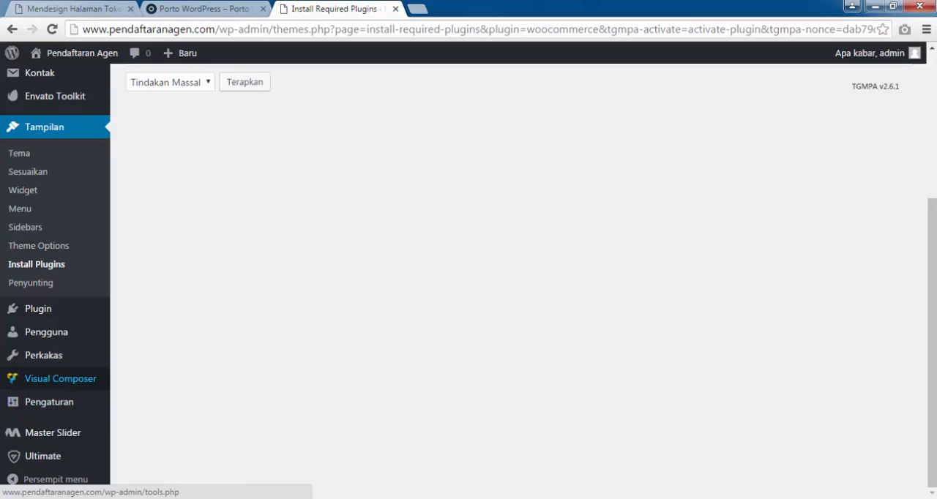
{"action": "scroll", "coordinate": [29, 270], "scroll_direction": "up", "scroll_amount": 3}
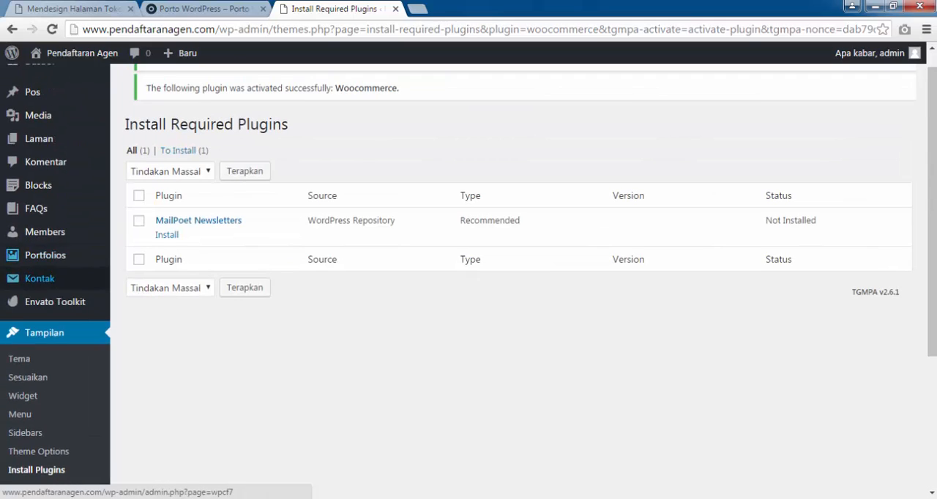
{"action": "scroll", "coordinate": [29, 271], "scroll_direction": "down", "scroll_amount": 2}
{"action": "scroll", "coordinate": [37, 315], "scroll_direction": "down", "scroll_amount": 1}
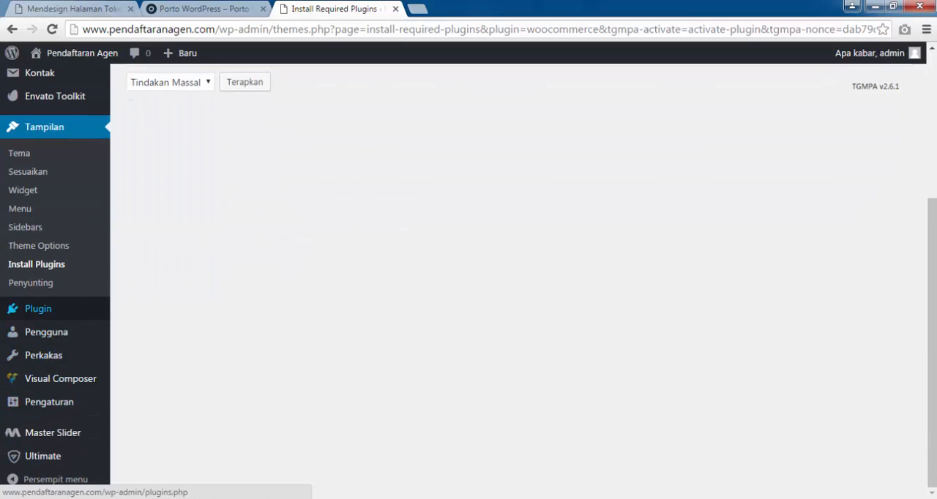
{"action": "left_click", "coordinate": [38, 309]}
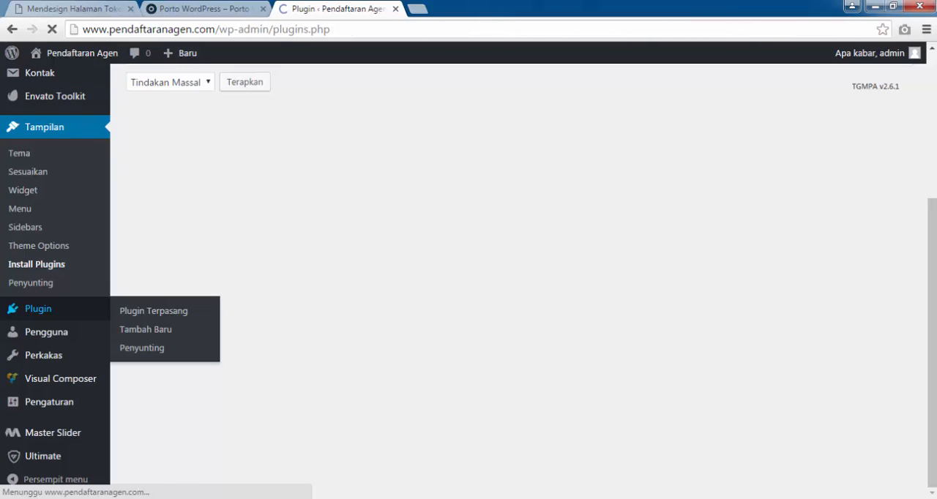
{"action": "scroll", "coordinate": [469, 278], "scroll_direction": "down", "scroll_amount": 5}
{"action": "scroll", "coordinate": [468, 278], "scroll_direction": "down", "scroll_amount": 5}
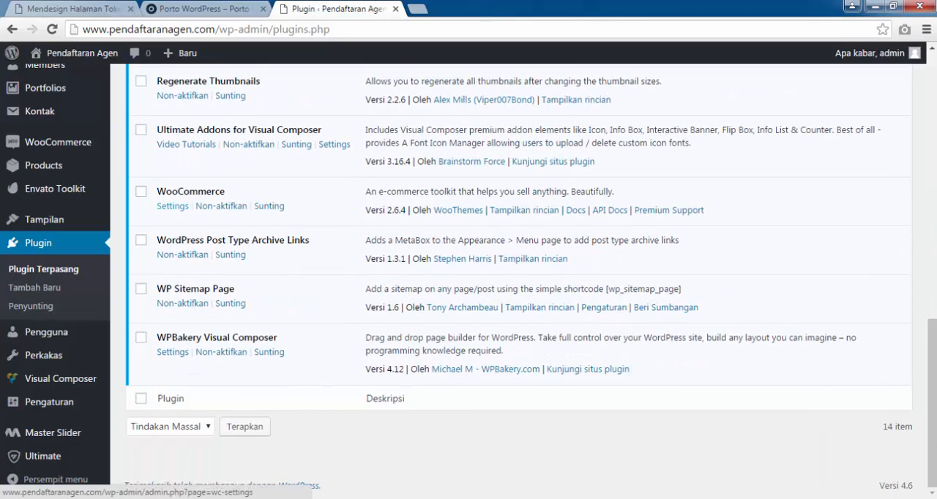
{"action": "left_click", "coordinate": [173, 205]}
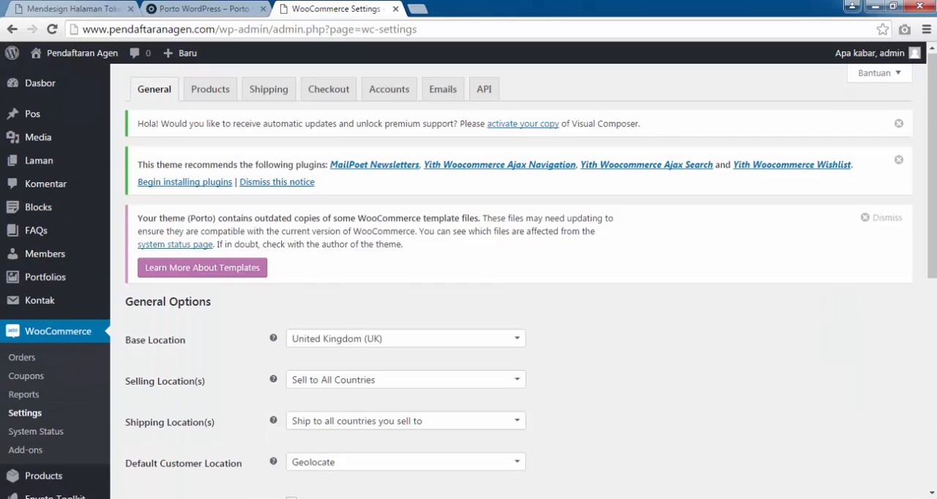
Set the store's base location to Indonesia — DKI Jakarta in the WooCommerce general options.
{"action": "scroll", "coordinate": [44, 164], "scroll_direction": "down", "scroll_amount": 2}
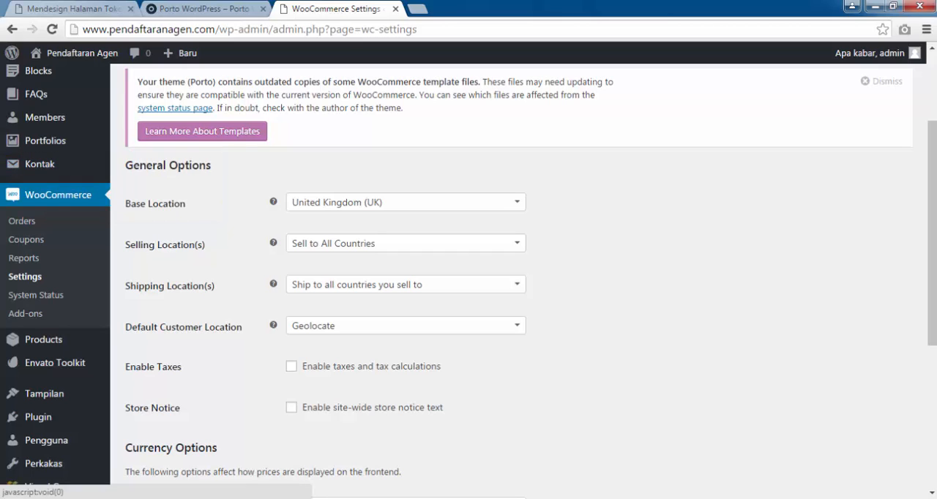
{"action": "left_click", "coordinate": [406, 202]}
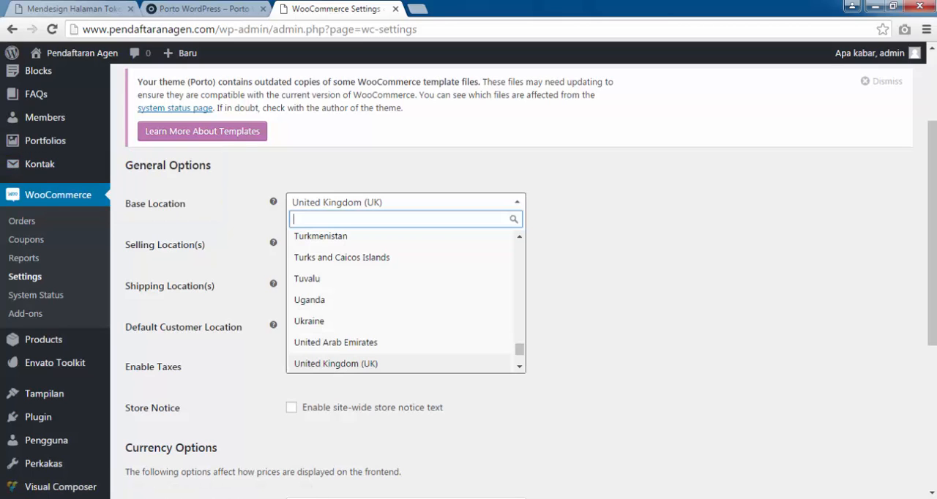
{"action": "type", "text": "ind"}
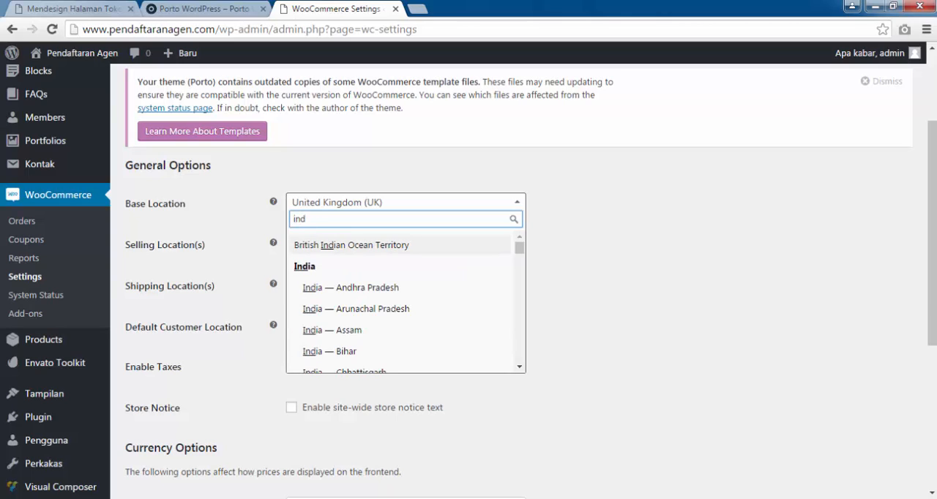
{"action": "type", "text": "one"}
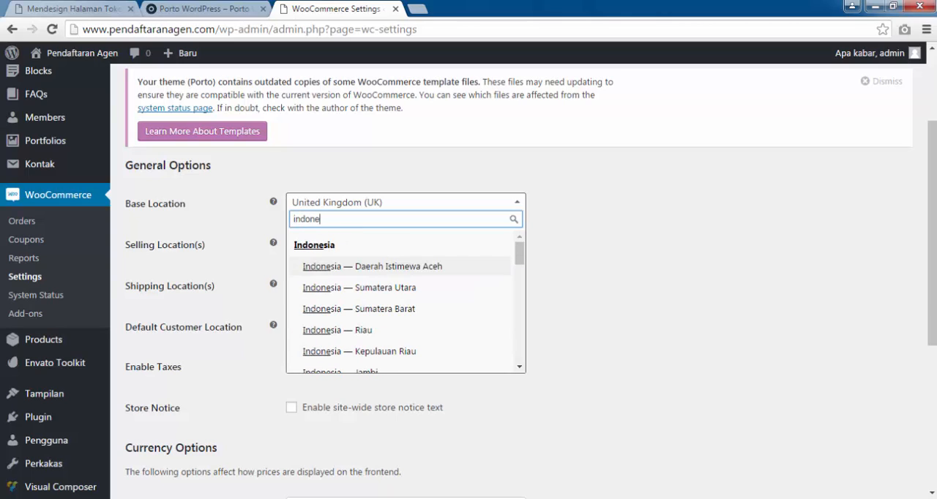
{"action": "key", "text": "Down"}
{"action": "key", "text": "Down"}
{"action": "key", "text": "Down"}
{"action": "key", "text": "Down"}
{"action": "key", "text": "Down"}
{"action": "key", "text": "Down"}
{"action": "key", "text": "Down"}
{"action": "key", "text": "Down"}
{"action": "key", "text": "Down"}
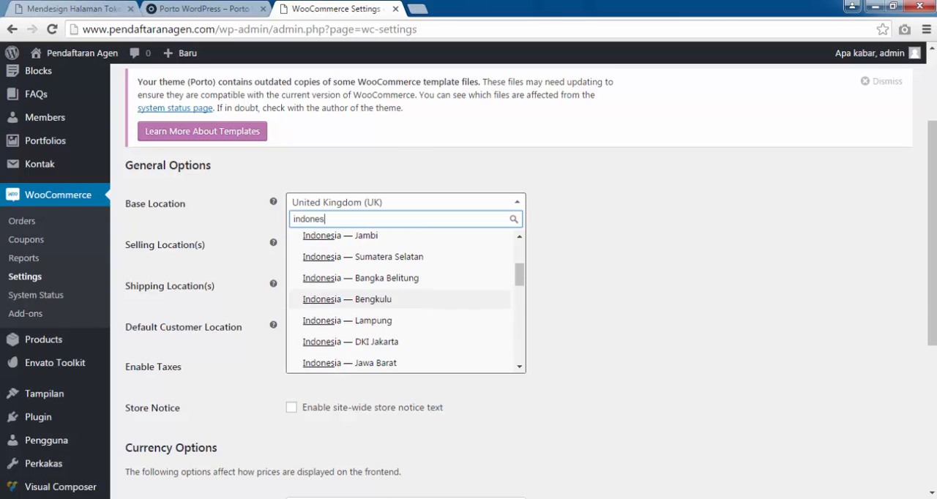
{"action": "key", "text": "Down"}
{"action": "key", "text": "Return"}
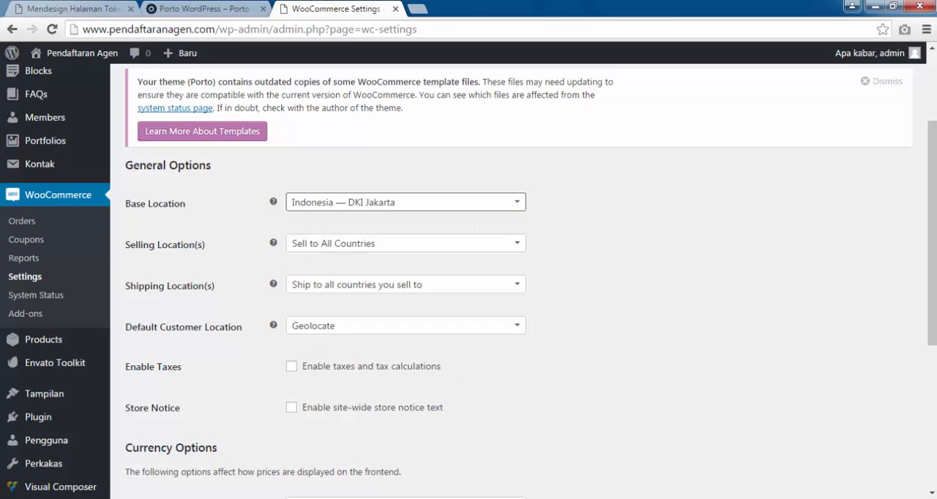
Choose Sell to All Countries as the selling locations and leave shipping locations at Ship to all countries you sell to.
{"action": "left_click", "coordinate": [405, 243]}
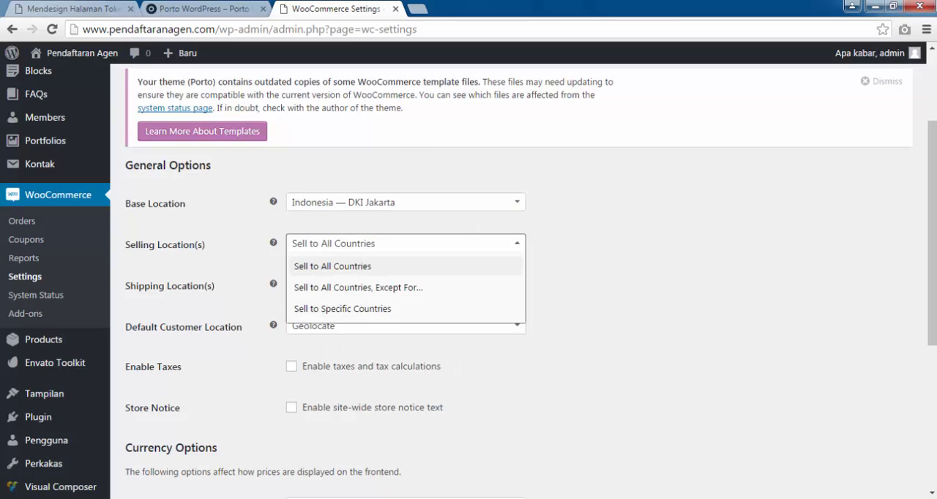
{"action": "left_click", "coordinate": [405, 267]}
{"action": "left_click", "coordinate": [405, 285]}
{"action": "left_click", "coordinate": [405, 285]}
{"action": "scroll", "coordinate": [406, 285], "scroll_direction": "down", "scroll_amount": 1}
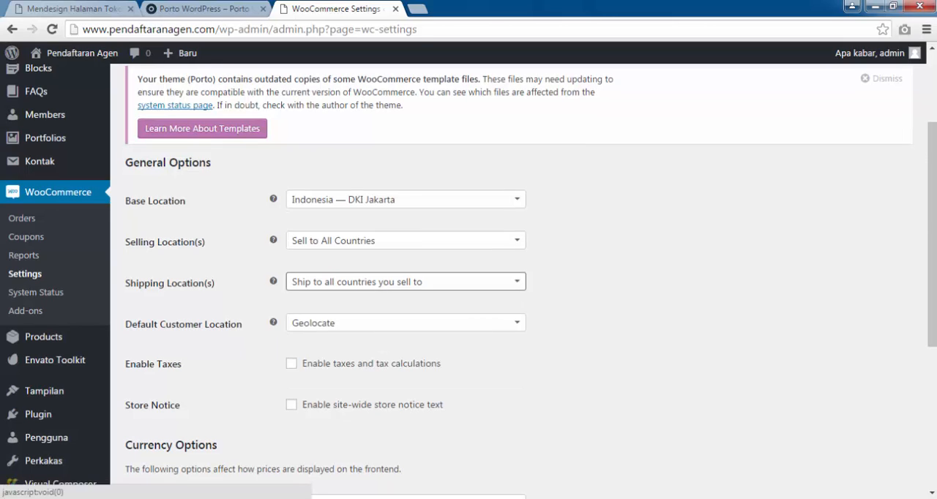
Set the store currency to Indonesian rupiah (Rp) in the currency options and save the WooCommerce general settings.
{"action": "scroll", "coordinate": [512, 278], "scroll_direction": "down", "scroll_amount": 3}
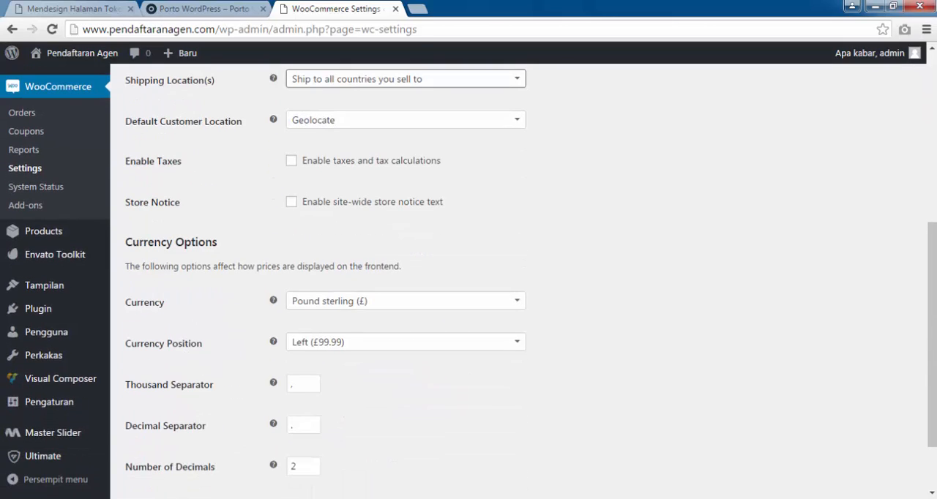
{"action": "left_click", "coordinate": [405, 301]}
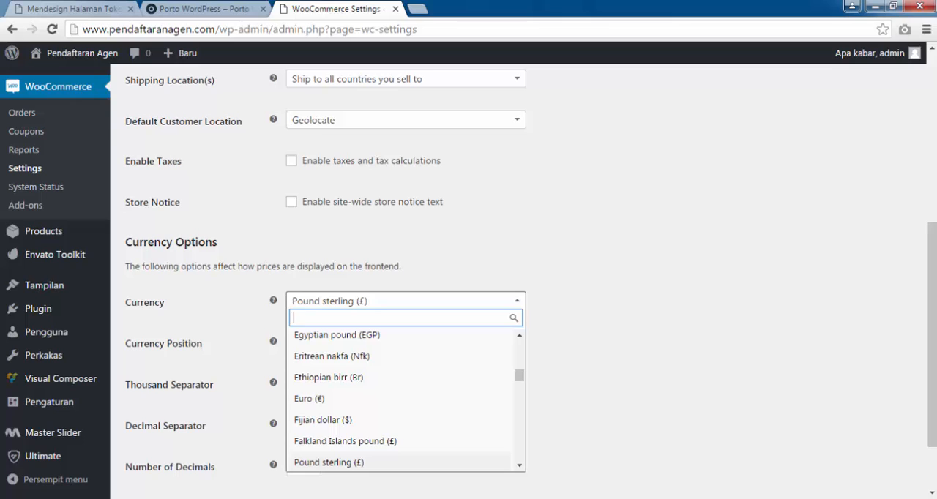
{"action": "type", "text": "rupa"}
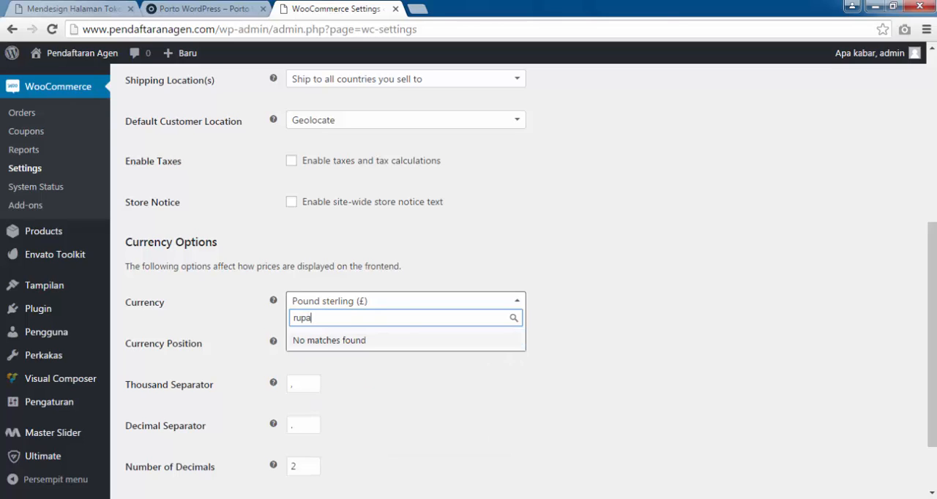
{"action": "key", "text": "BackSpace"}
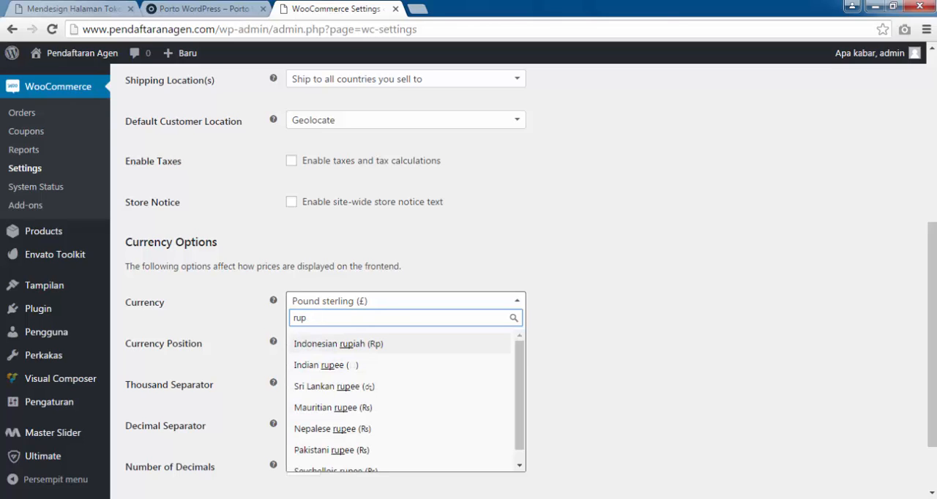
{"action": "type", "text": "i"}
{"action": "key", "text": "Return"}
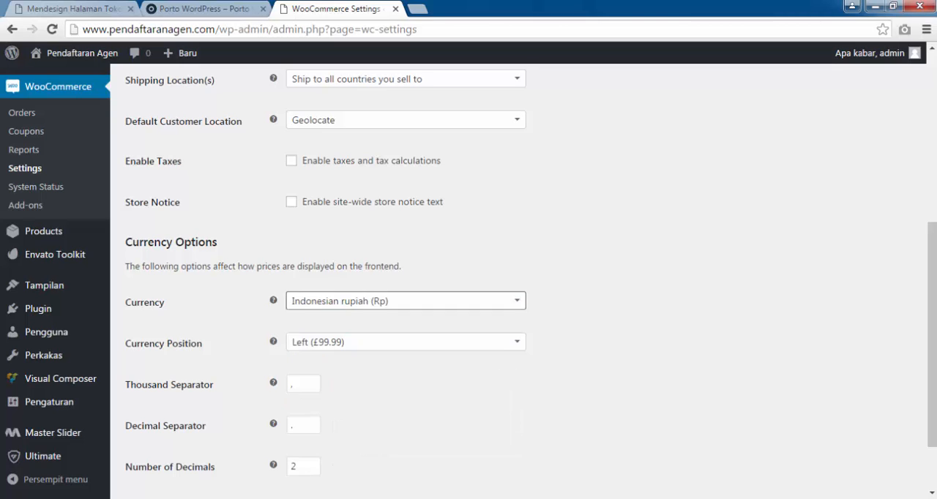
{"action": "scroll", "coordinate": [366, 340], "scroll_direction": "down", "scroll_amount": 2}
{"action": "left_click", "coordinate": [158, 429]}
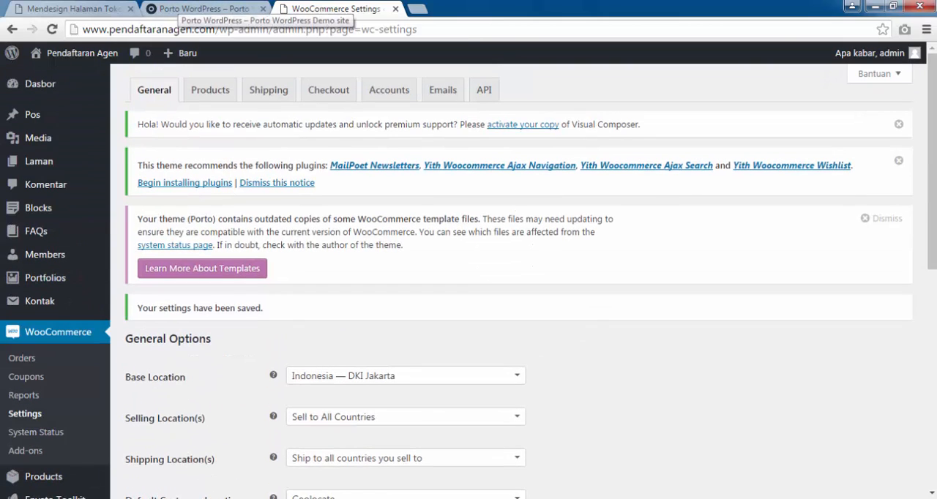
Look at the header of the Porto demo shop's front page and return to the WooCommerce settings.
{"action": "left_click", "coordinate": [183, 9]}
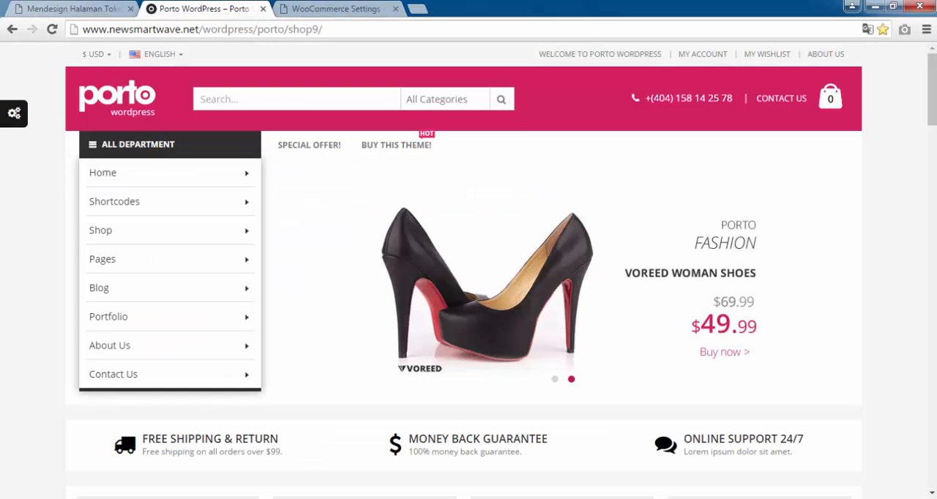
{"action": "mouse_move", "coordinate": [157, 54]}
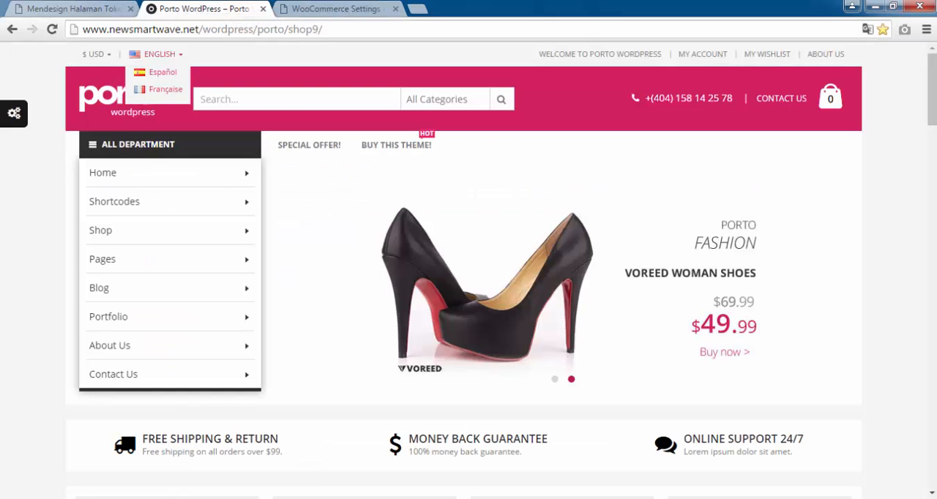
{"action": "left_click", "coordinate": [335, 9]}
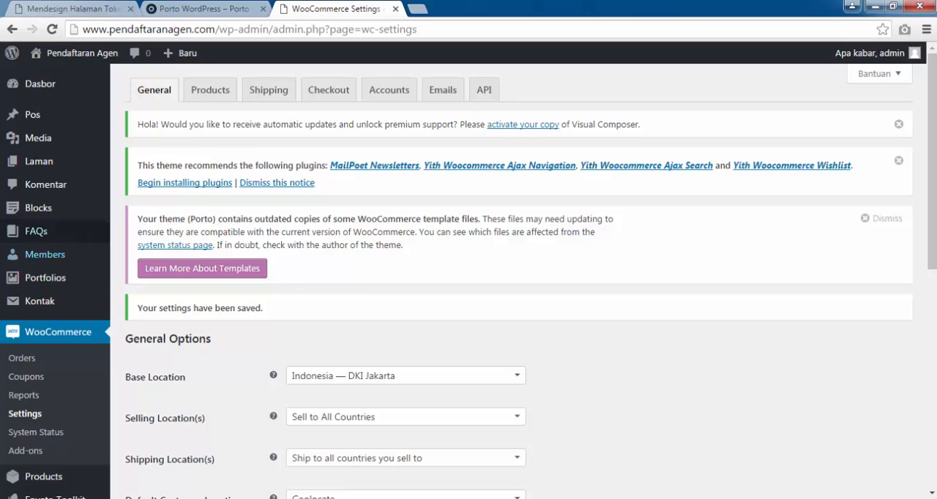
{"action": "scroll", "coordinate": [36, 231], "scroll_direction": "down", "scroll_amount": 2}
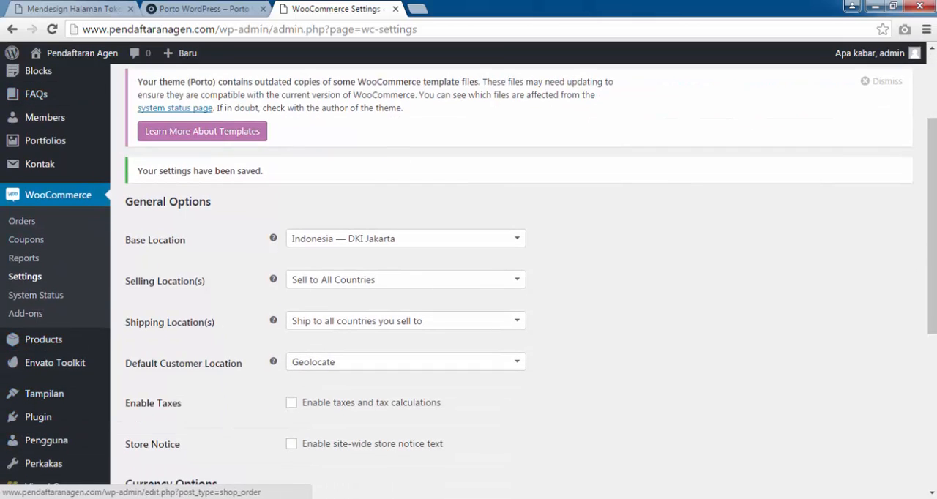
{"action": "scroll", "coordinate": [184, 182], "scroll_direction": "up", "scroll_amount": 2}
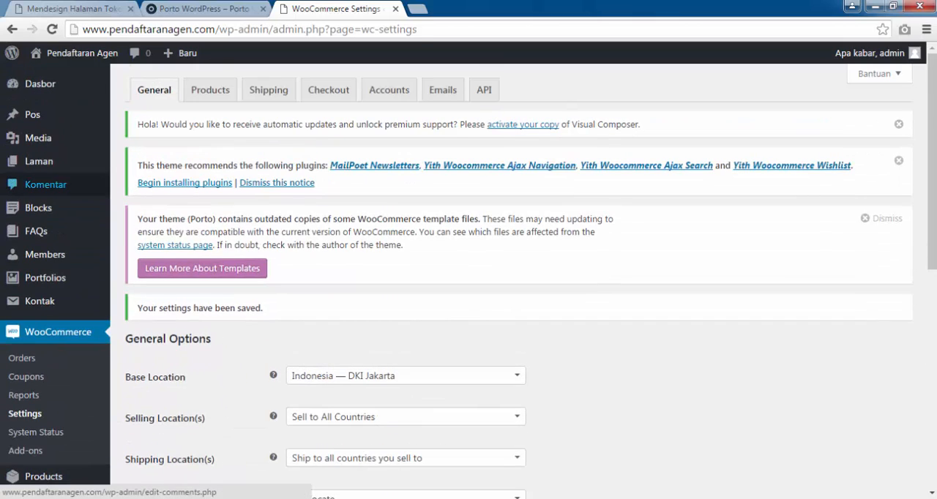
{"action": "mouse_move", "coordinate": [30, 114]}
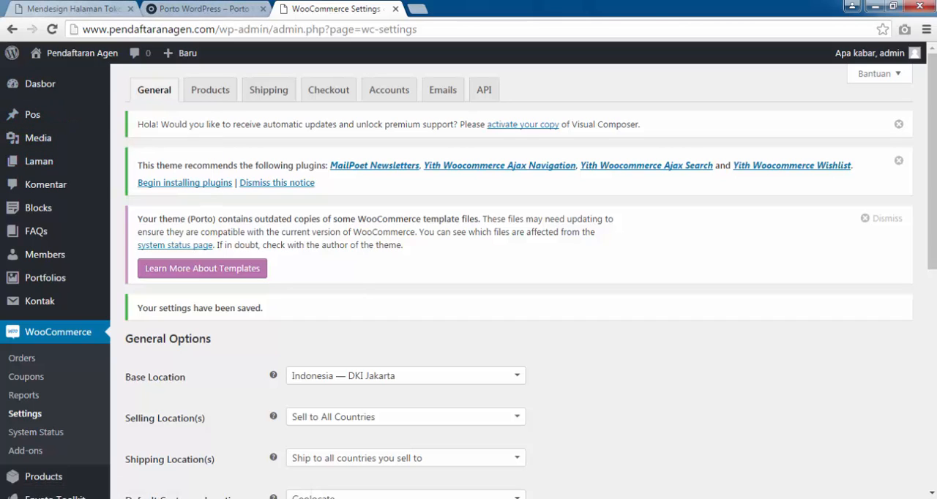
{"action": "mouse_move", "coordinate": [73, 53]}
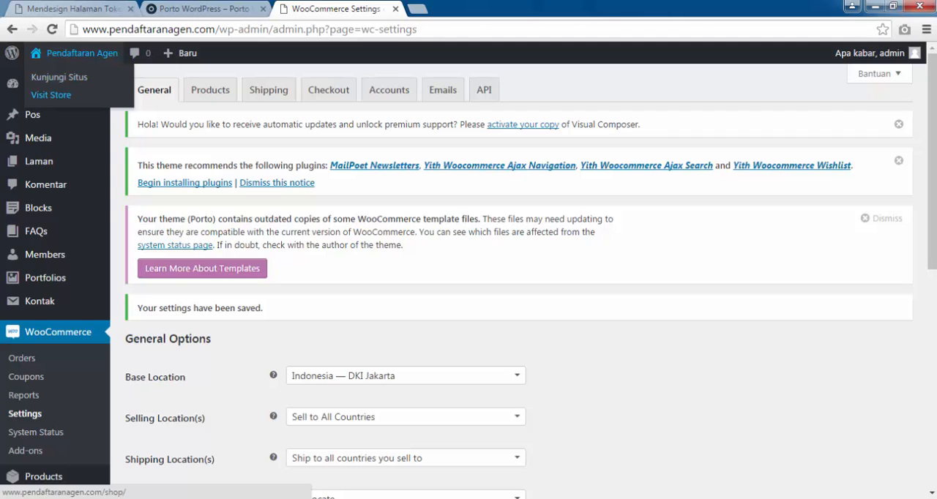
{"action": "right_click", "coordinate": [66, 94]}
{"action": "left_click", "coordinate": [79, 100]}
{"action": "left_click", "coordinate": [472, 8]}
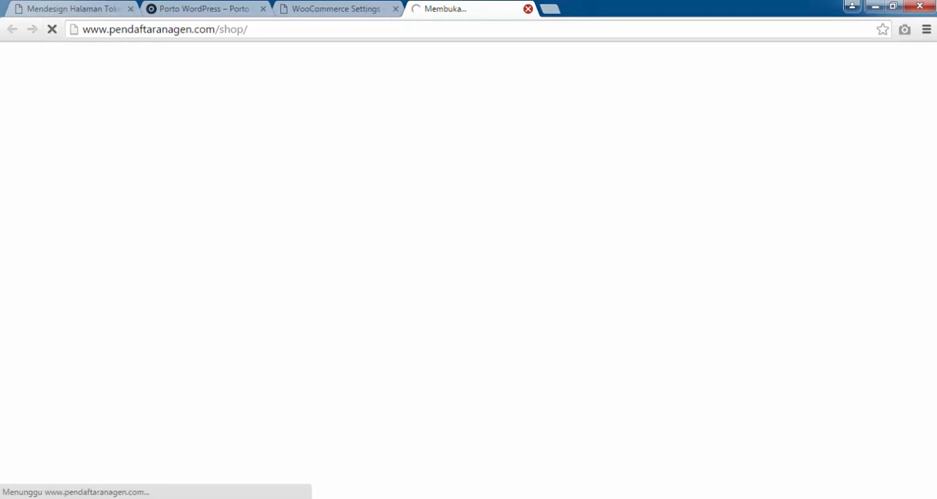
{"action": "left_click", "coordinate": [527, 8]}
Open the front page of the Pendaftaran Agen site in a separate browser tab, keeping the admin area open.
{"action": "mouse_move", "coordinate": [73, 52]}
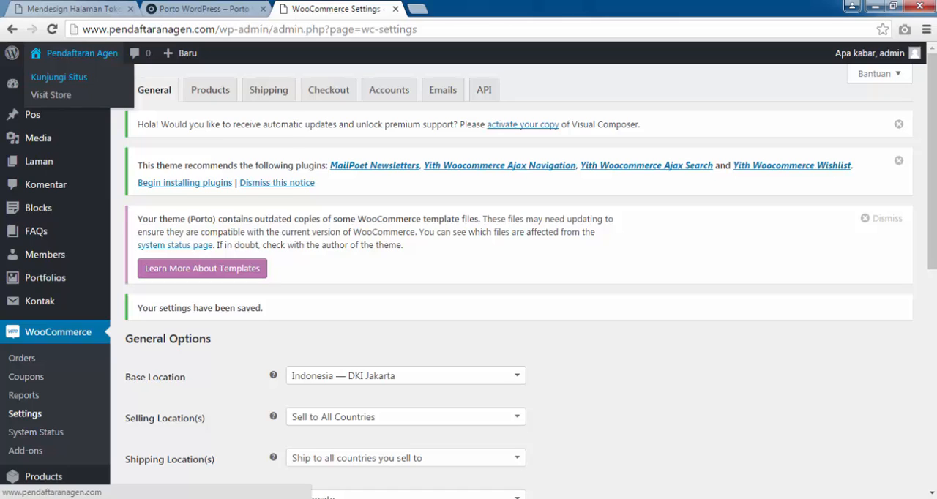
{"action": "right_click", "coordinate": [71, 78]}
{"action": "left_click", "coordinate": [103, 86]}
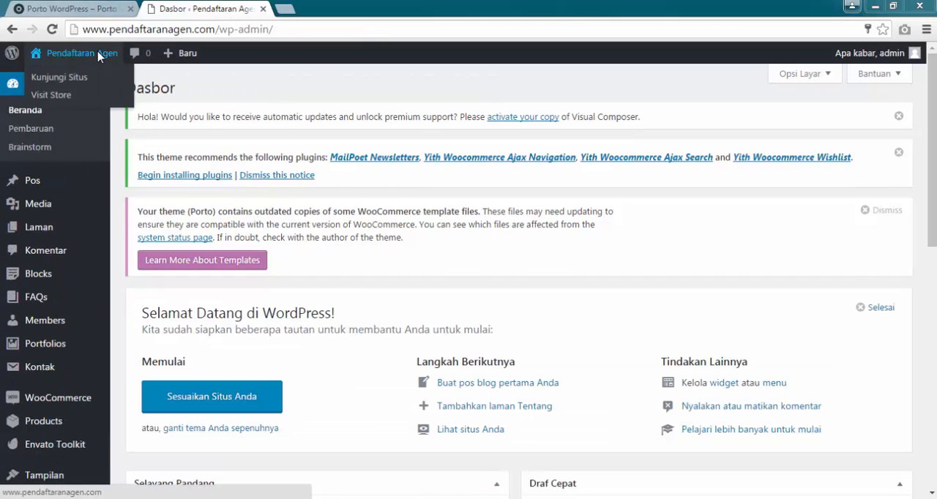
{"action": "right_click", "coordinate": [63, 78]}
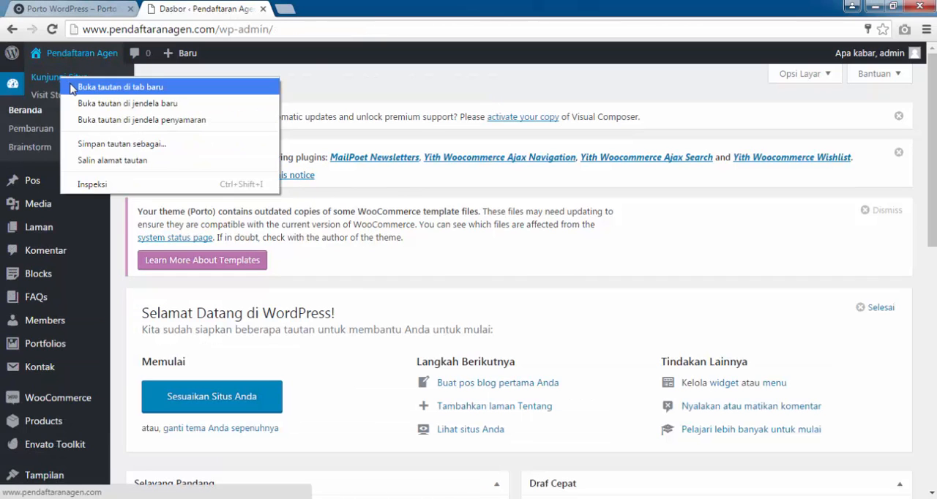
{"action": "left_click", "coordinate": [73, 87]}
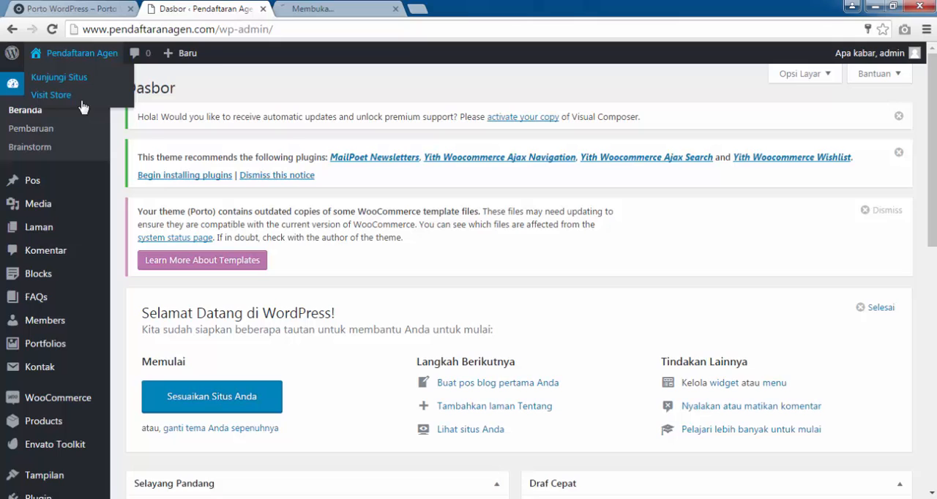
{"action": "left_click", "coordinate": [317, 7]}
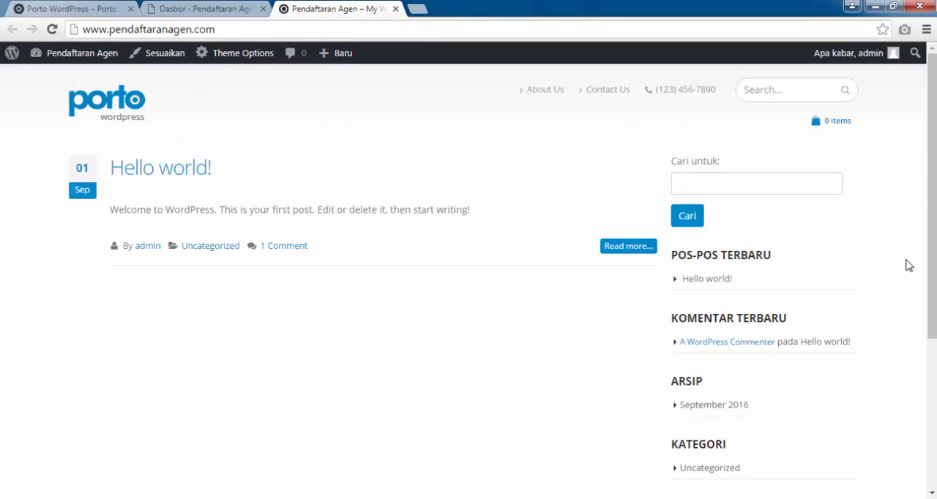
Examine the site's current front page from header to footer and close it to return to the dashboard.
{"action": "mouse_move", "coordinate": [931, 219]}
{"action": "left_mouse_down"}
{"action": "mouse_move", "coordinate": [931, 376]}
{"action": "mouse_move", "coordinate": [931, 230]}
{"action": "left_mouse_up"}
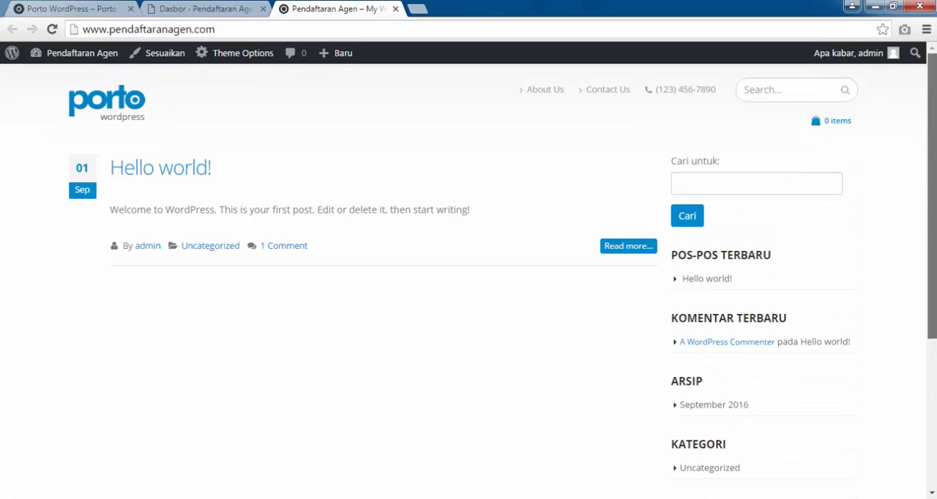
{"action": "left_click_drag", "start_coordinate": [931, 230], "coordinate": [932, 379]}
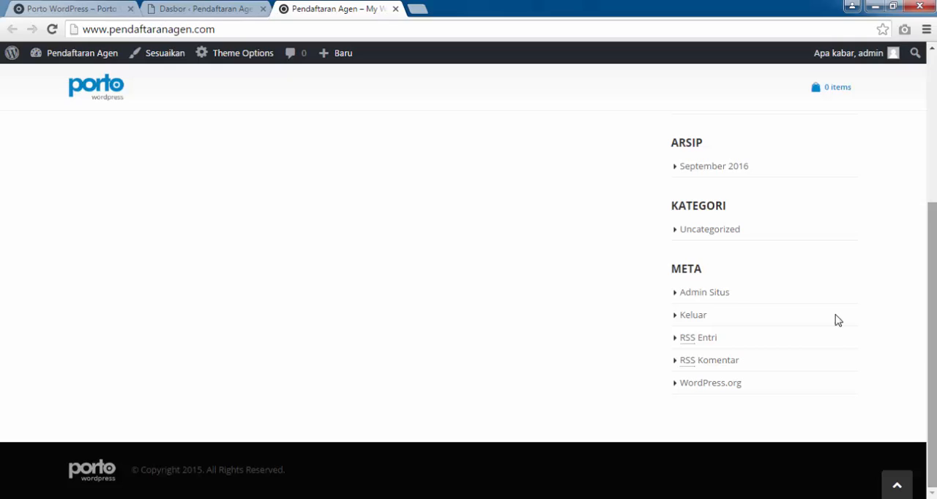
{"action": "left_click_drag", "start_coordinate": [931, 330], "coordinate": [931, 180]}
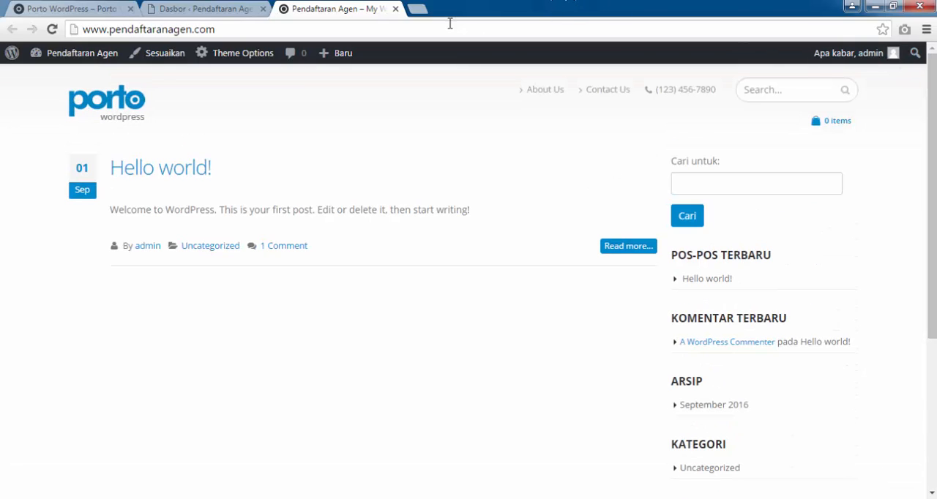
{"action": "left_click", "coordinate": [395, 8]}
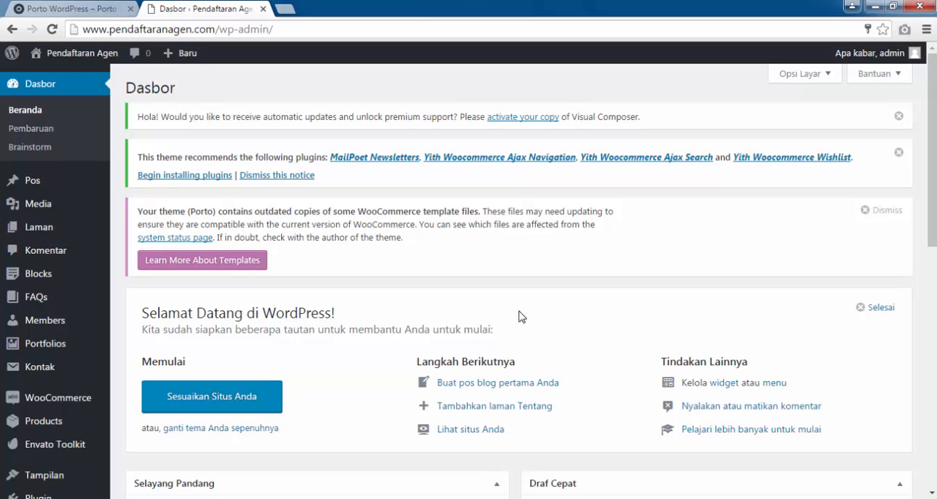
{"action": "scroll", "coordinate": [469, 278], "scroll_direction": "down", "scroll_amount": 9}
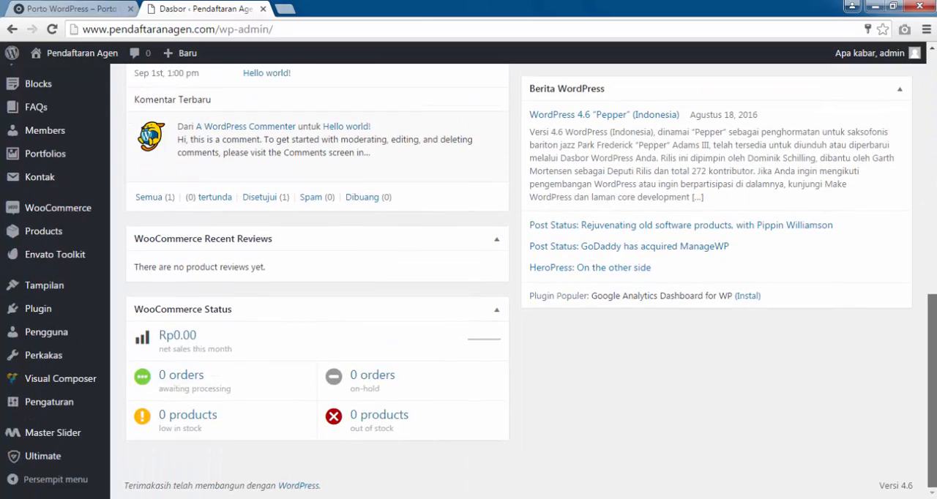
{"action": "scroll", "coordinate": [468, 278], "scroll_direction": "up", "scroll_amount": 8}
{"action": "scroll", "coordinate": [468, 278], "scroll_direction": "up", "scroll_amount": 1}
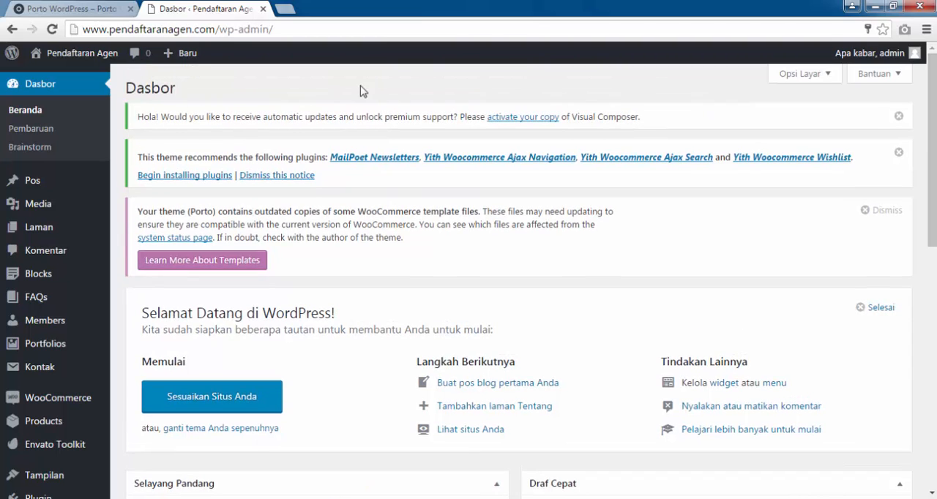
{"action": "scroll", "coordinate": [468, 278], "scroll_direction": "down", "scroll_amount": 2}
{"action": "scroll", "coordinate": [468, 278], "scroll_direction": "down", "scroll_amount": 9}
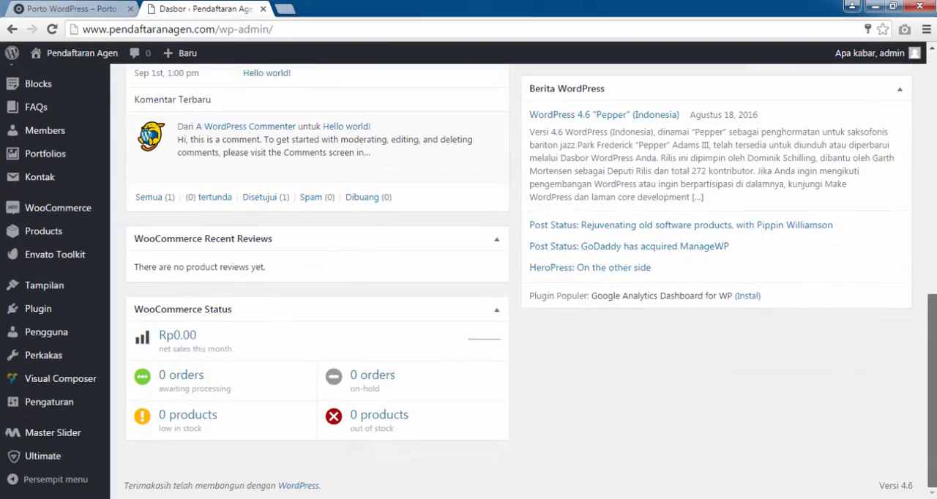
{"action": "scroll", "coordinate": [469, 278], "scroll_direction": "up", "scroll_amount": 10}
{"action": "scroll", "coordinate": [934, 88], "scroll_direction": "up", "scroll_amount": 1}
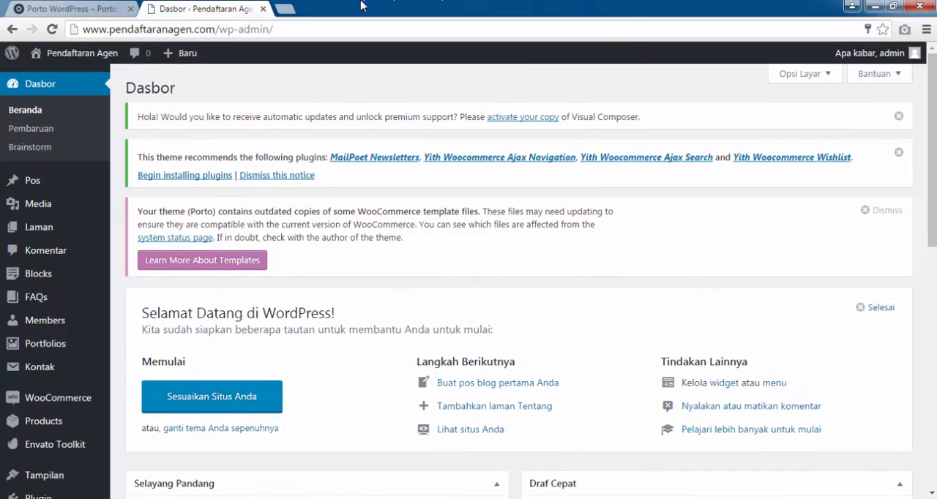
Open the website sibilian.com in a new browser tab.
{"action": "left_click", "coordinate": [286, 8]}
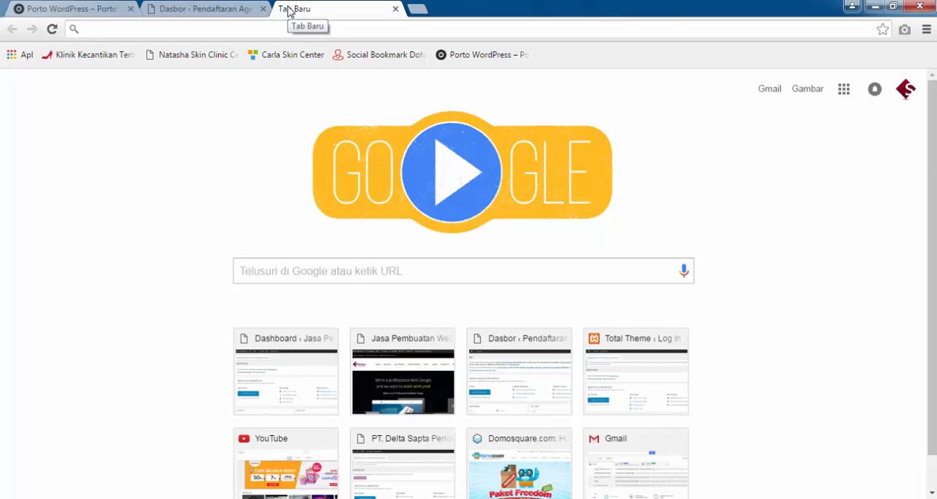
{"action": "type", "text": "si"}
{"action": "key", "text": "Right"}
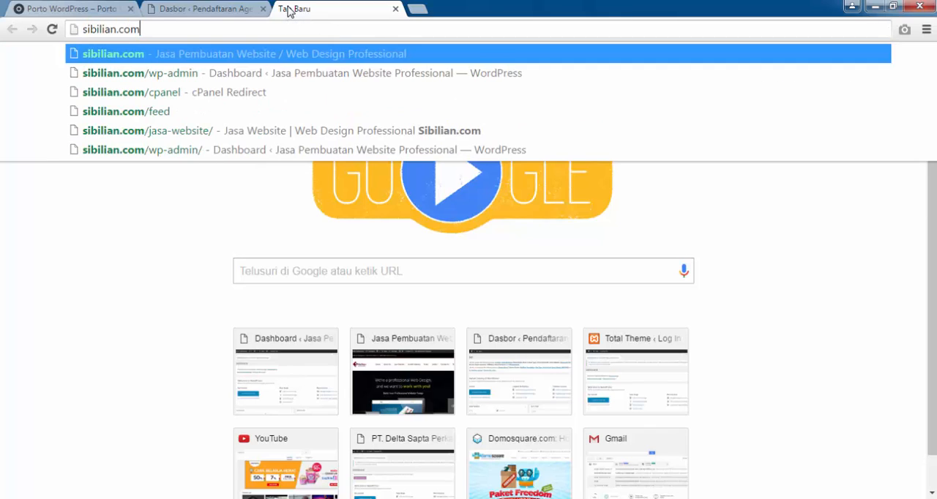
{"action": "key", "text": "Return"}
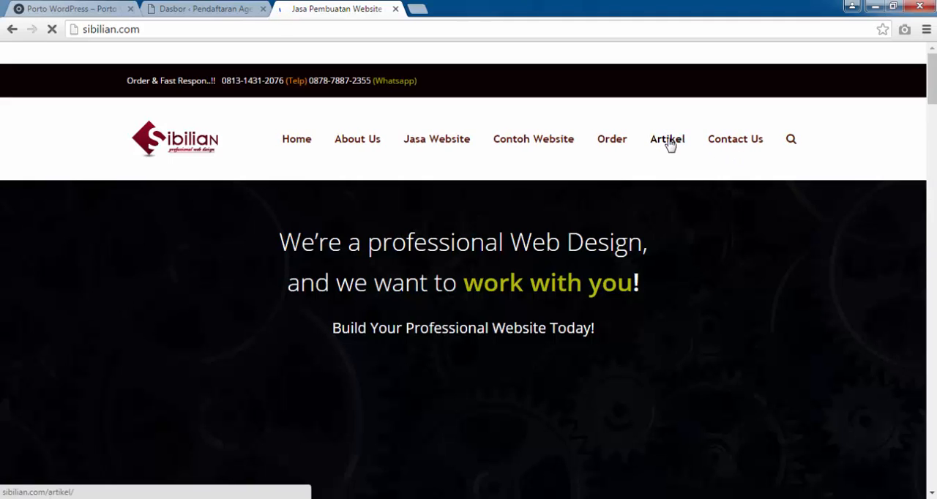
Open the article "Mendesign Halaman Toko Online Dengan Porto Theme" from the site's Artikel page.
{"action": "left_click", "coordinate": [668, 139]}
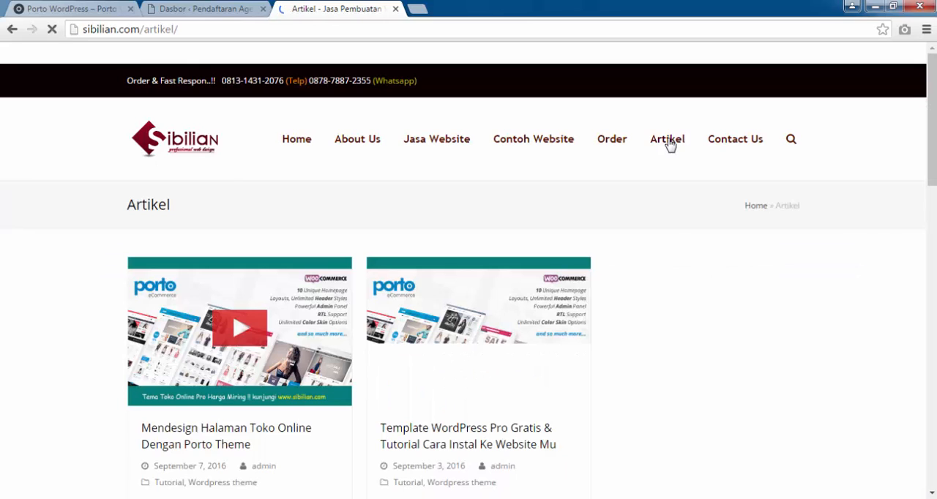
{"action": "scroll", "coordinate": [659, 164], "scroll_direction": "down", "scroll_amount": 1}
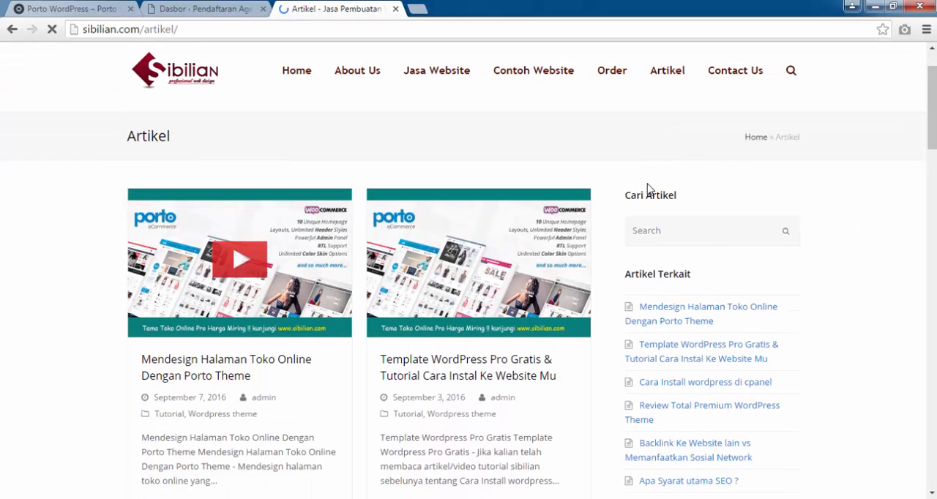
{"action": "left_click", "coordinate": [213, 366]}
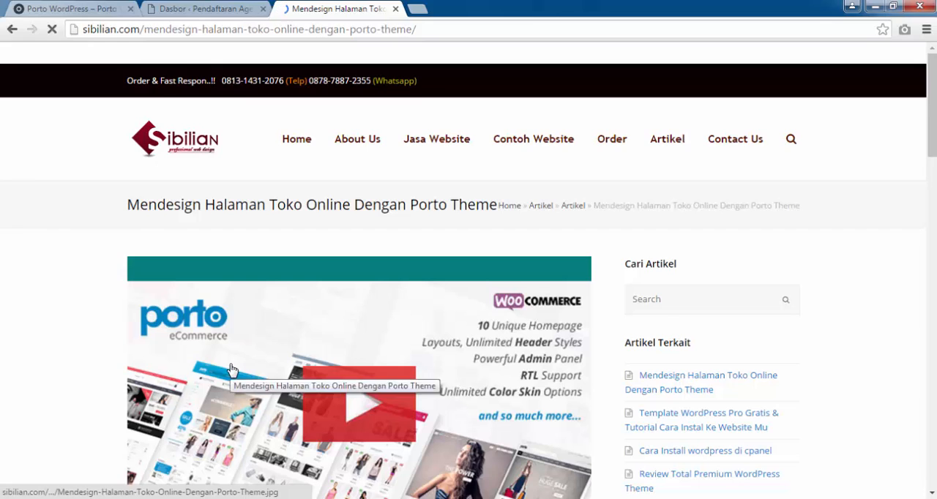
Open the Google Drive folder with the import files through the article's "file import" download link.
{"action": "scroll", "coordinate": [229, 374], "scroll_direction": "down", "scroll_amount": 4}
{"action": "scroll", "coordinate": [232, 369], "scroll_direction": "down", "scroll_amount": 9}
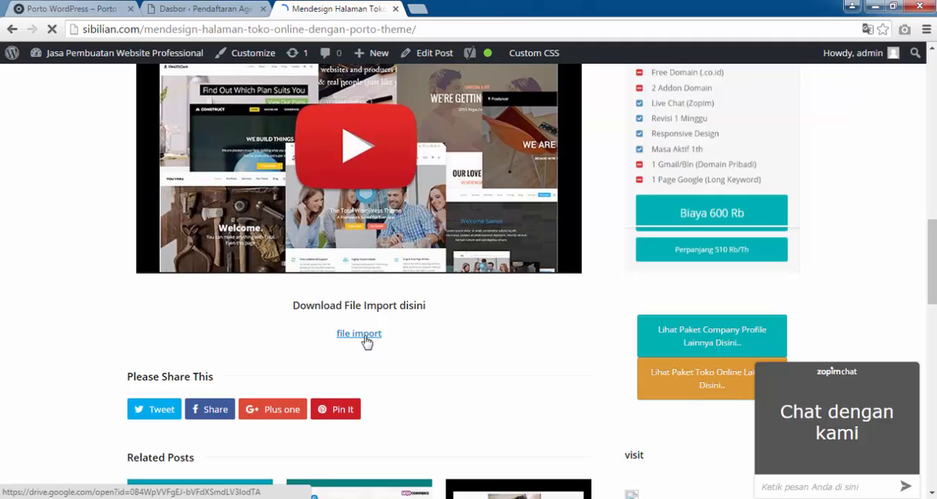
{"action": "left_click", "coordinate": [364, 338]}
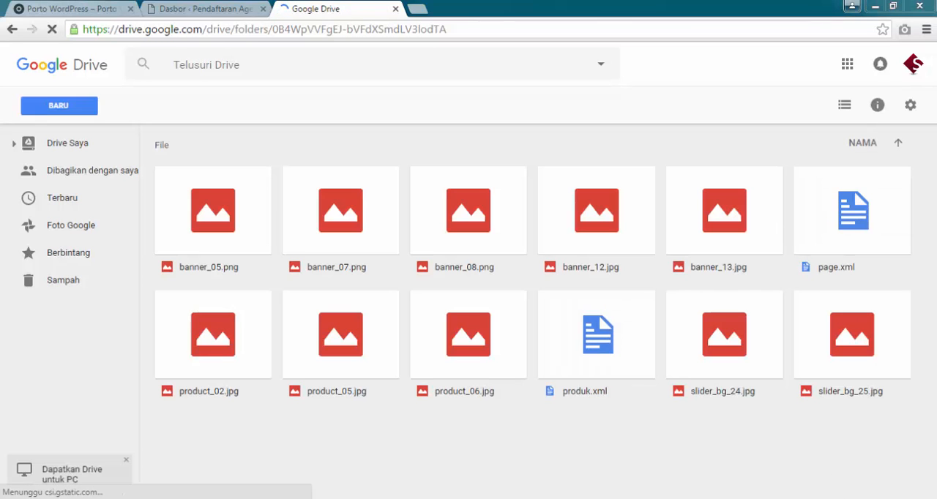
{"action": "left_click", "coordinate": [811, 498]}
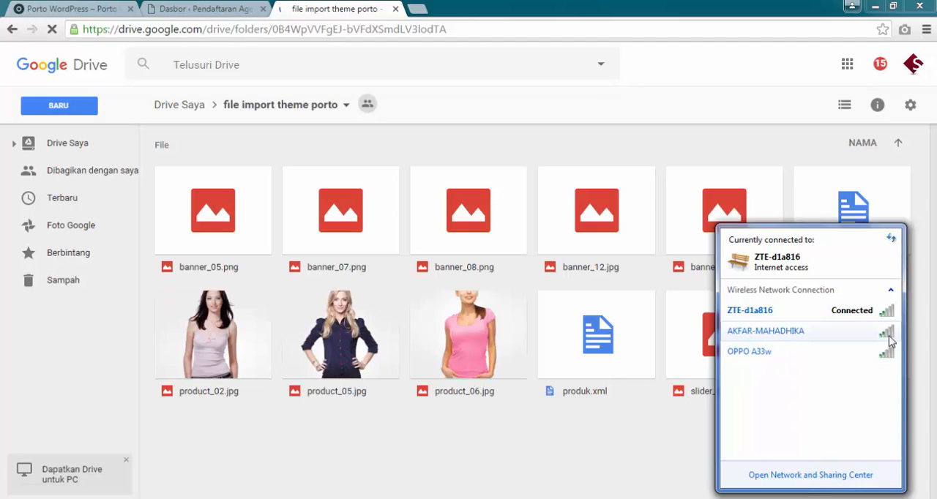
{"action": "left_click", "coordinate": [595, 449]}
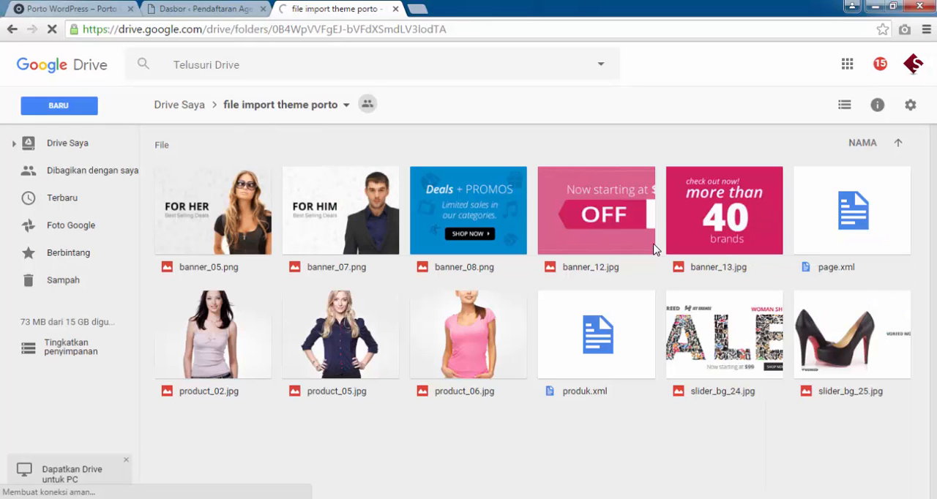
{"action": "left_click", "coordinate": [208, 8]}
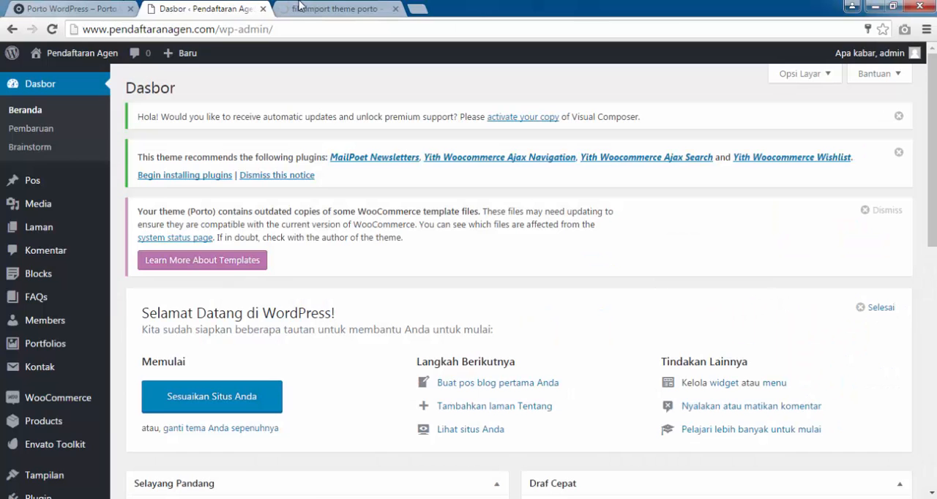
{"action": "left_click", "coordinate": [303, 7]}
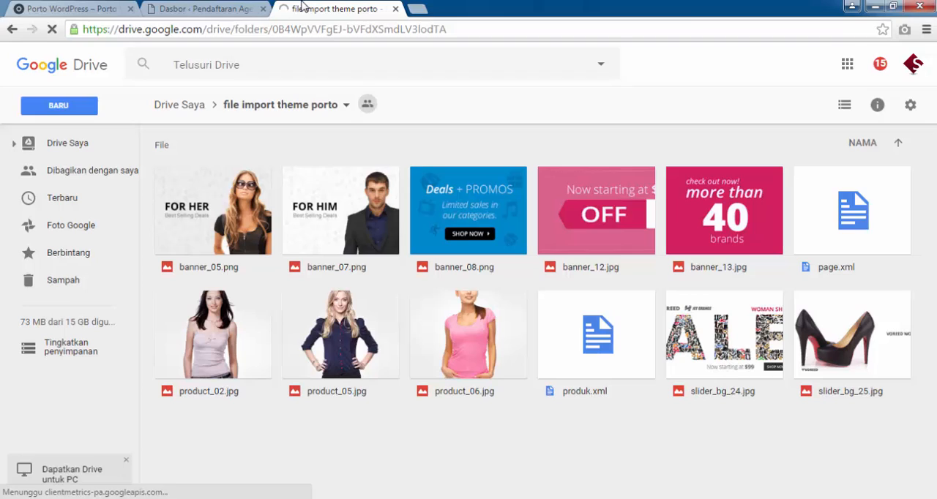
{"action": "left_click", "coordinate": [207, 219]}
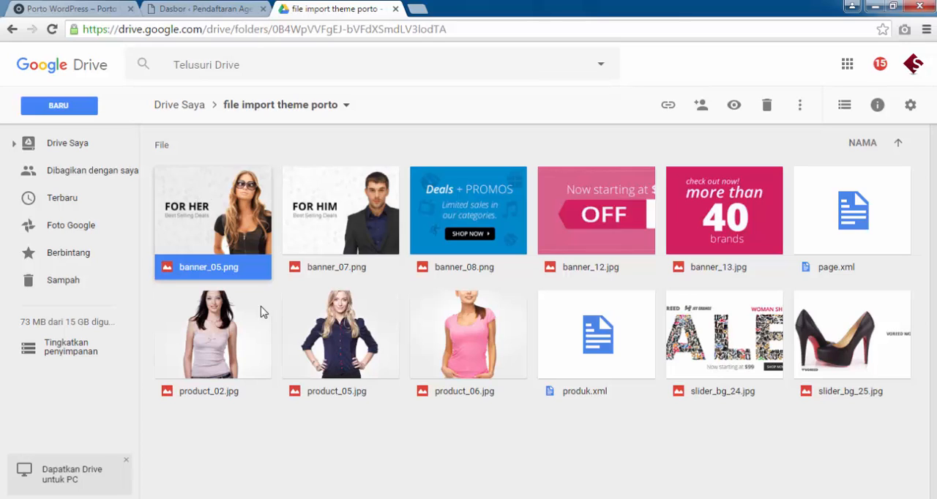
{"action": "left_click", "coordinate": [860, 353], "text": "shift"}
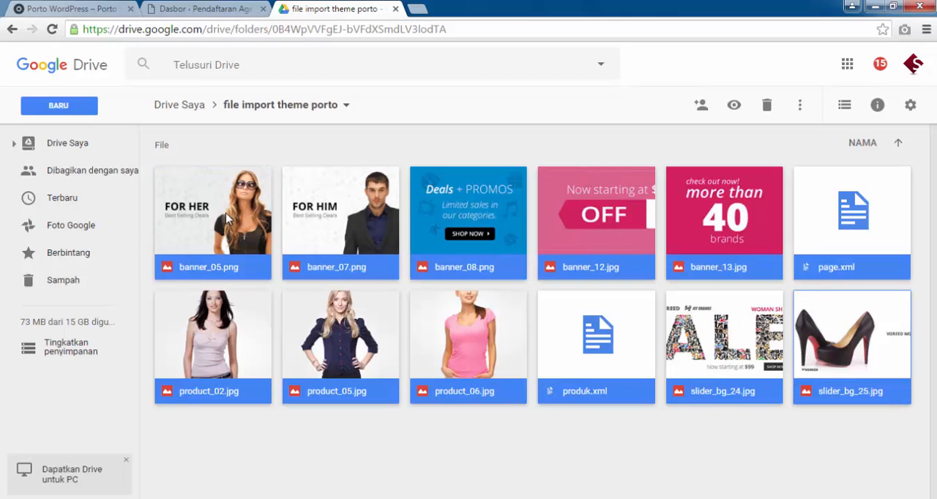
{"action": "right_click", "coordinate": [227, 218]}
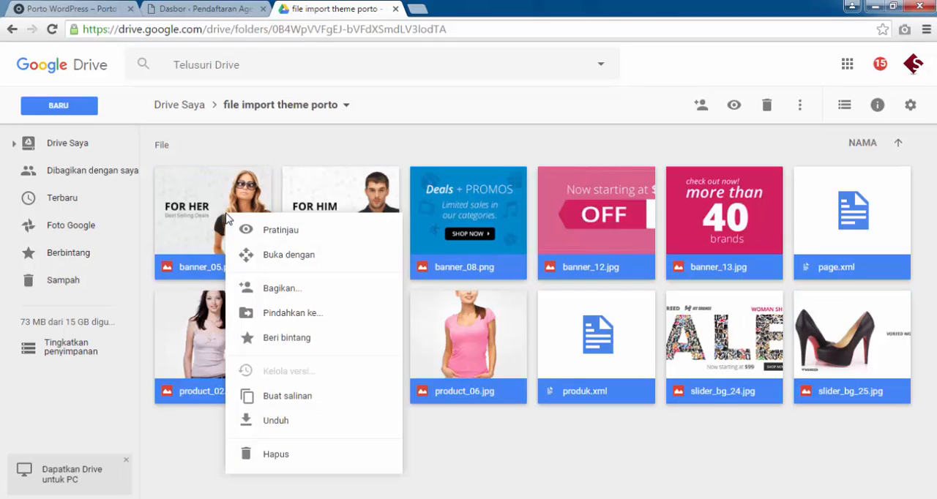
{"action": "left_click", "coordinate": [283, 421]}
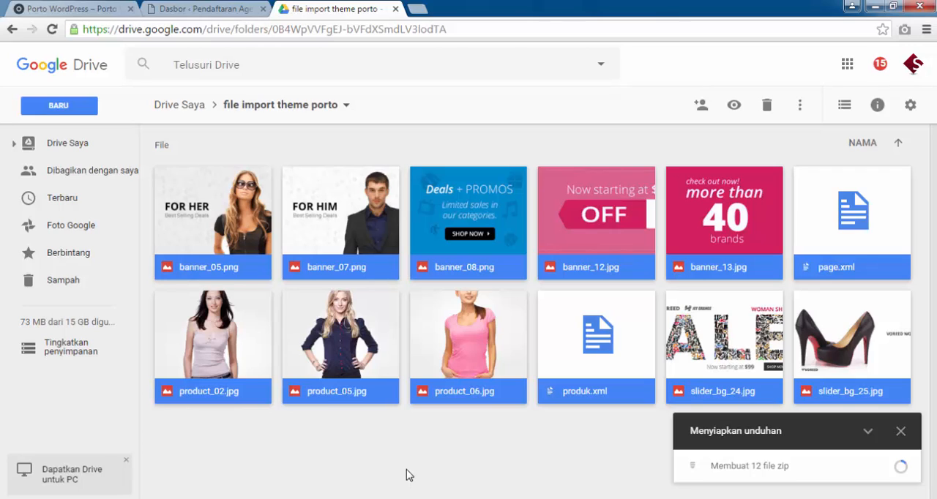
{"action": "left_click", "coordinate": [901, 435]}
{"action": "left_click", "coordinate": [562, 303]}
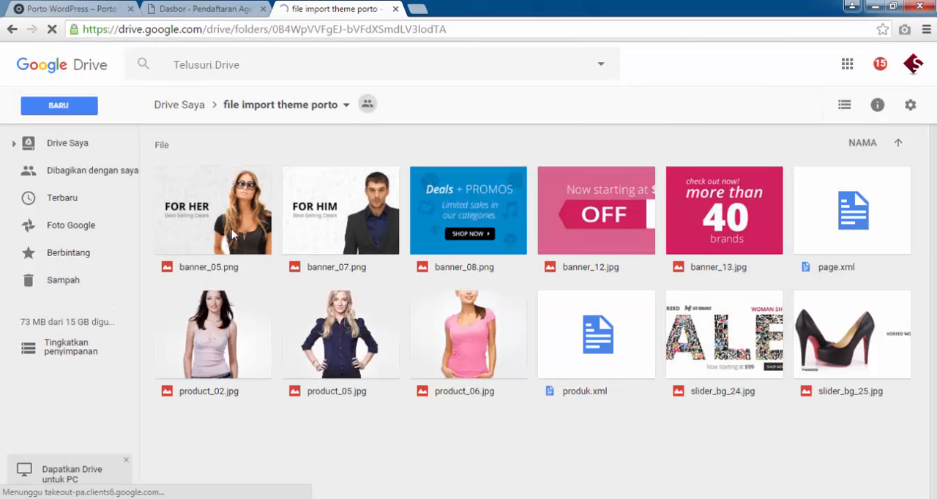
Download banner_05.png into a new folder named "file import" inside Downloads.
{"action": "left_click", "coordinate": [233, 234]}
{"action": "right_click", "coordinate": [233, 234]}
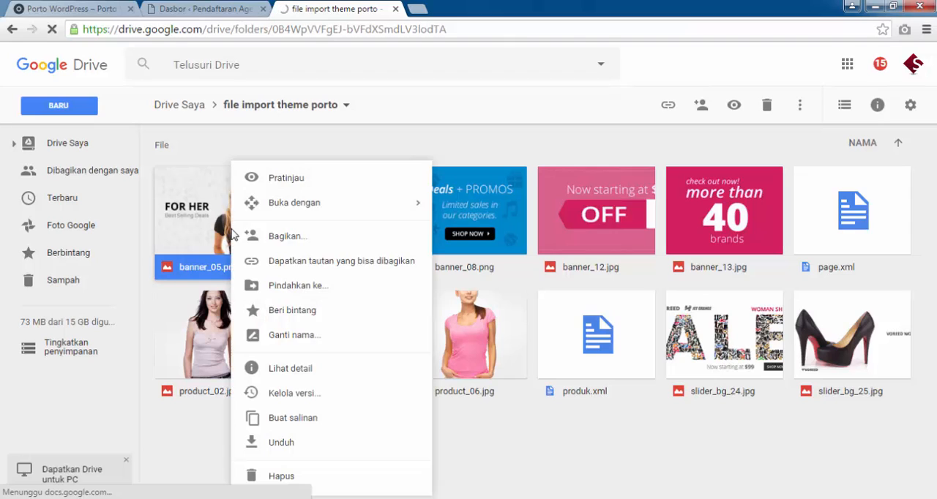
{"action": "left_click", "coordinate": [281, 442]}
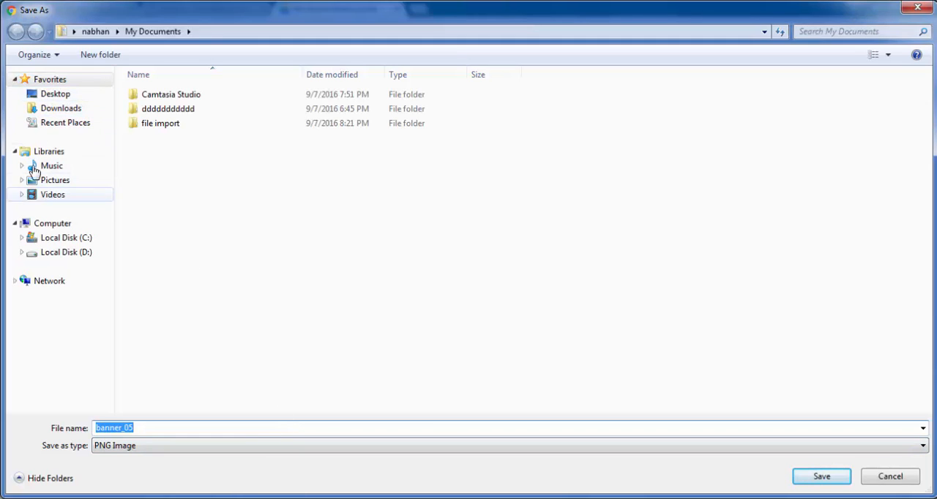
{"action": "left_click", "coordinate": [61, 108]}
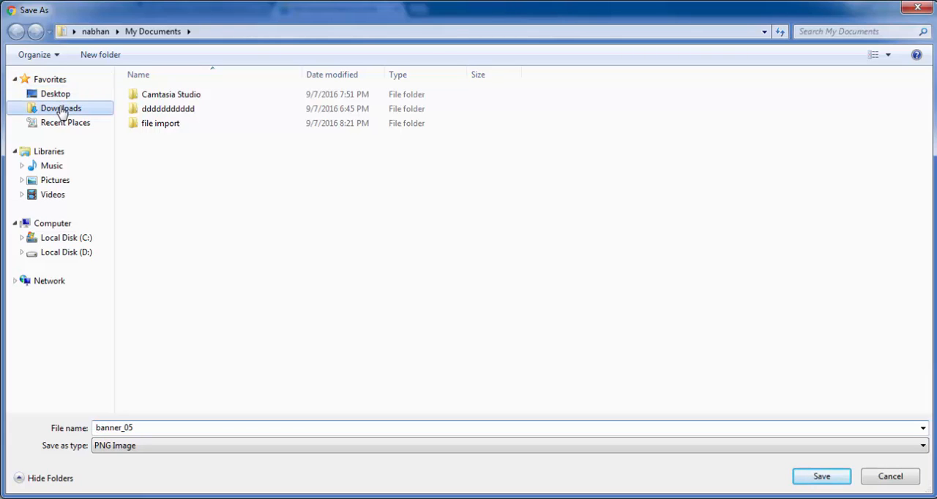
{"action": "left_click", "coordinate": [98, 55]}
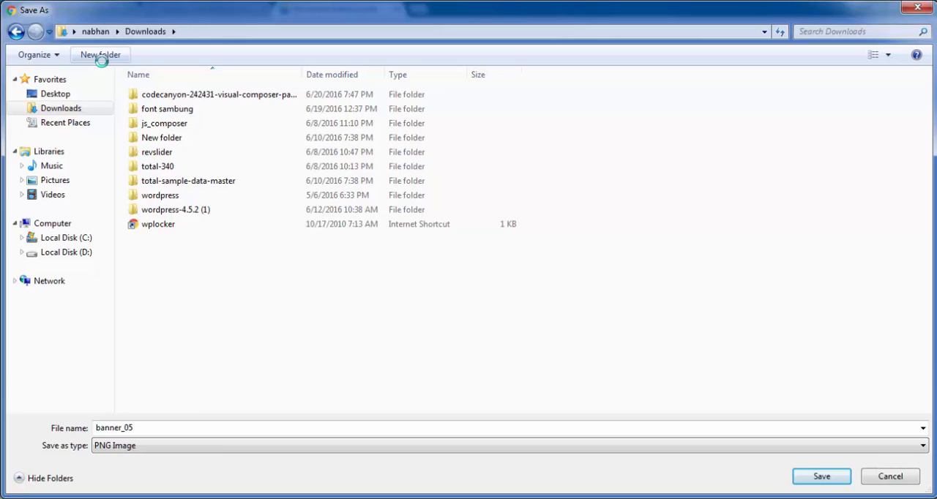
{"action": "type", "text": "f"}
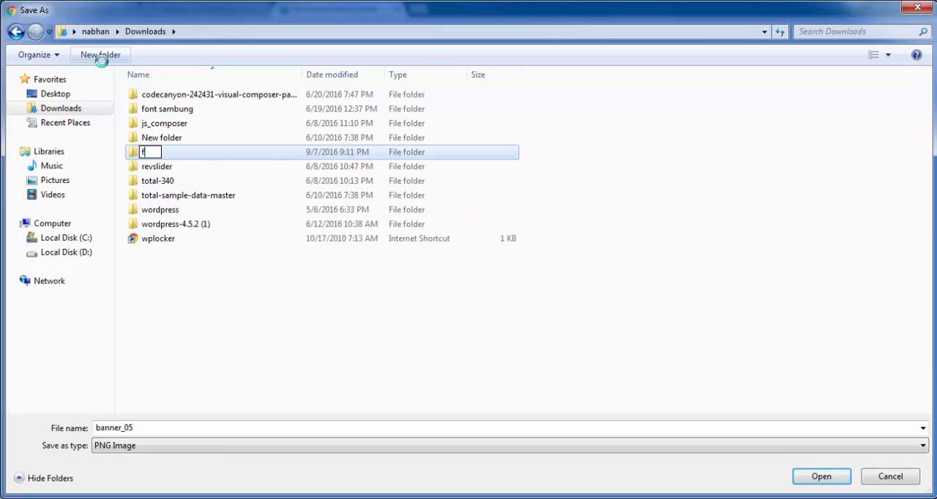
{"action": "type", "text": "ile import"}
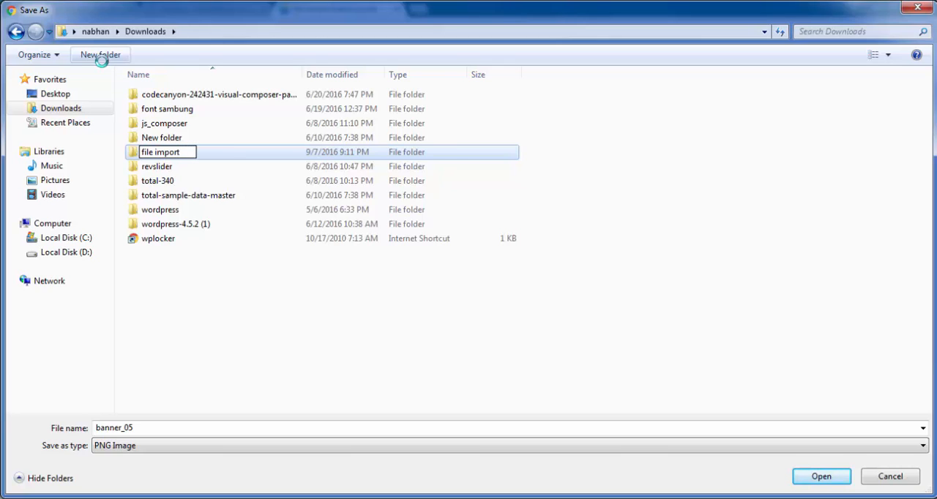
{"action": "key", "text": "Return"}
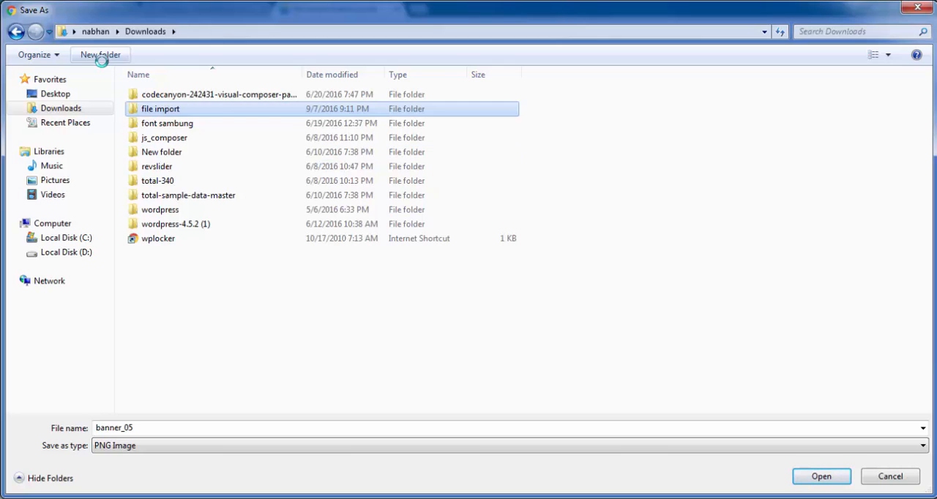
{"action": "key", "text": "Return"}
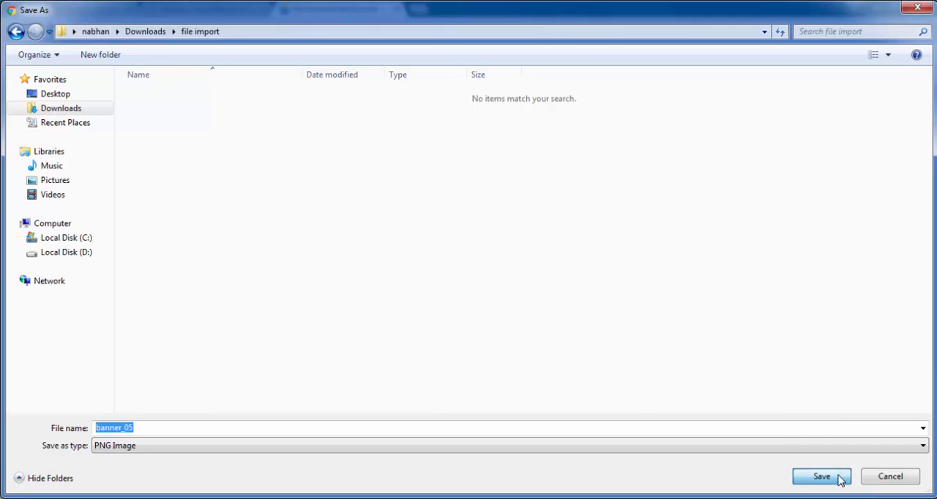
{"action": "left_click", "coordinate": [835, 476]}
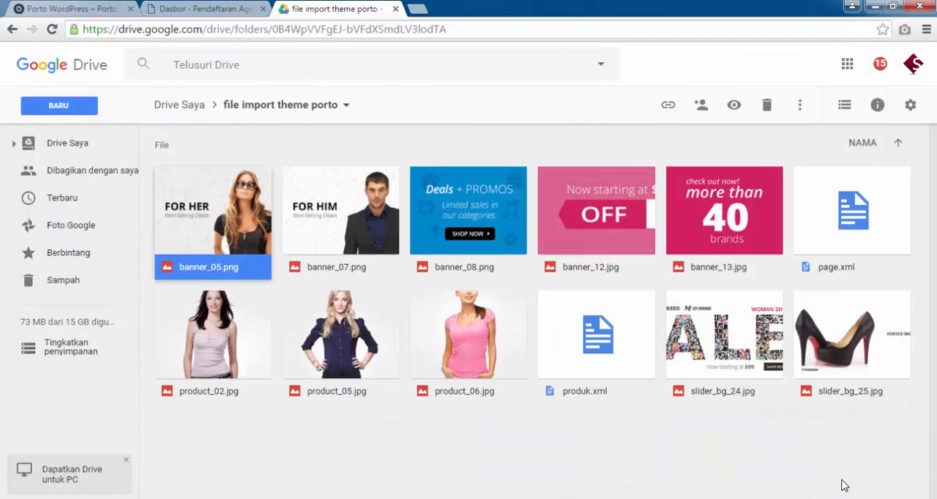
Download banner_07.png and banner_08.png into the "file import" folder.
{"action": "left_click", "coordinate": [349, 220]}
{"action": "right_click", "coordinate": [348, 220]}
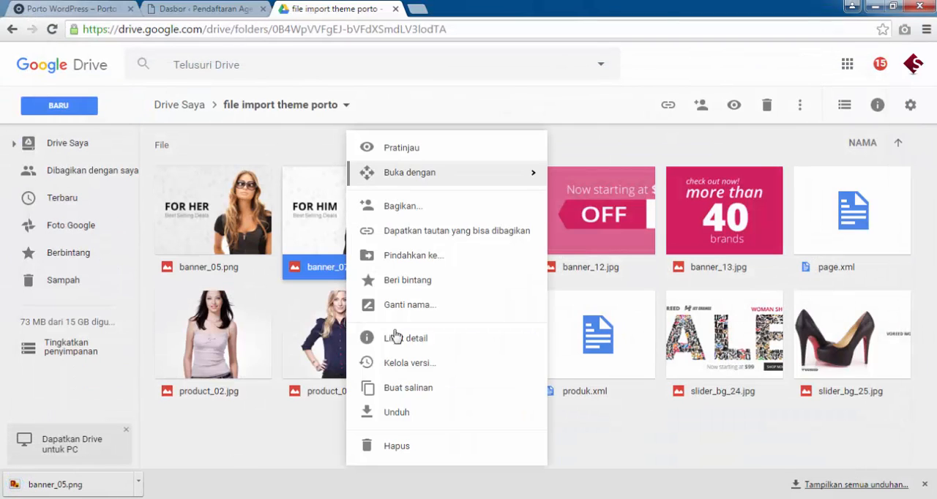
{"action": "left_click", "coordinate": [402, 417]}
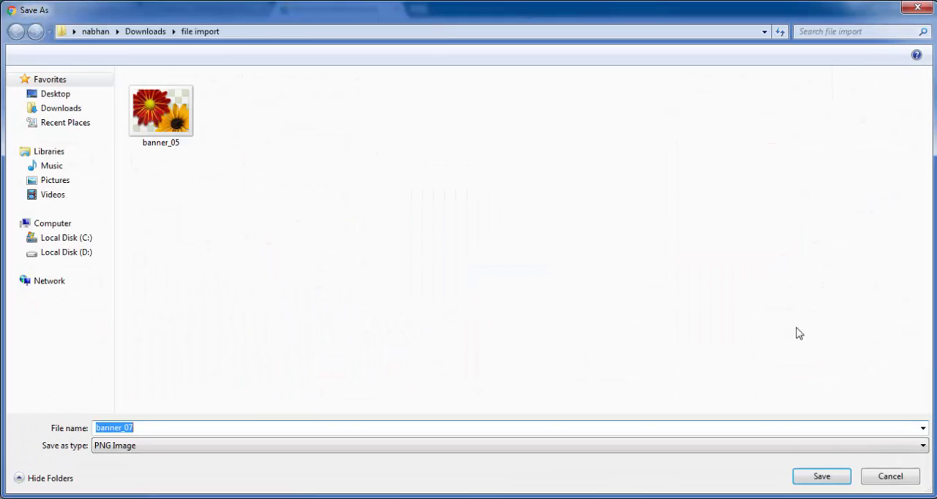
{"action": "left_click", "coordinate": [821, 476]}
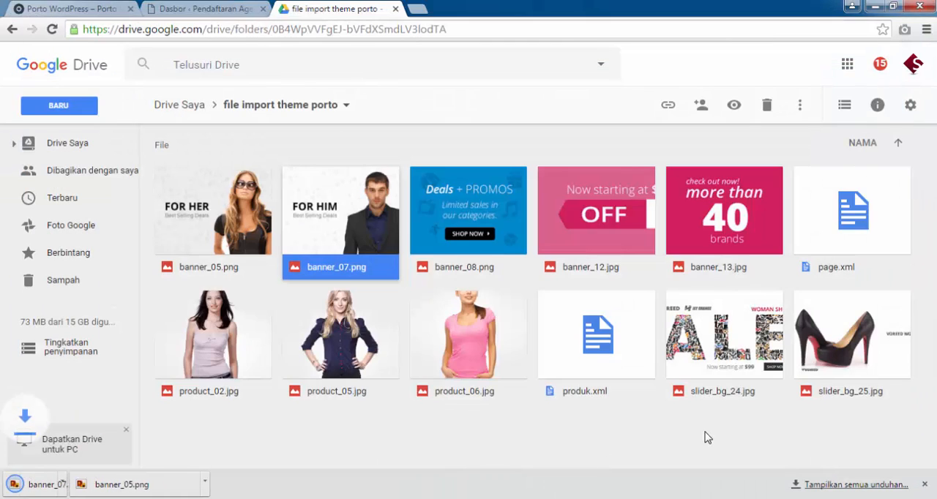
{"action": "left_click", "coordinate": [450, 210]}
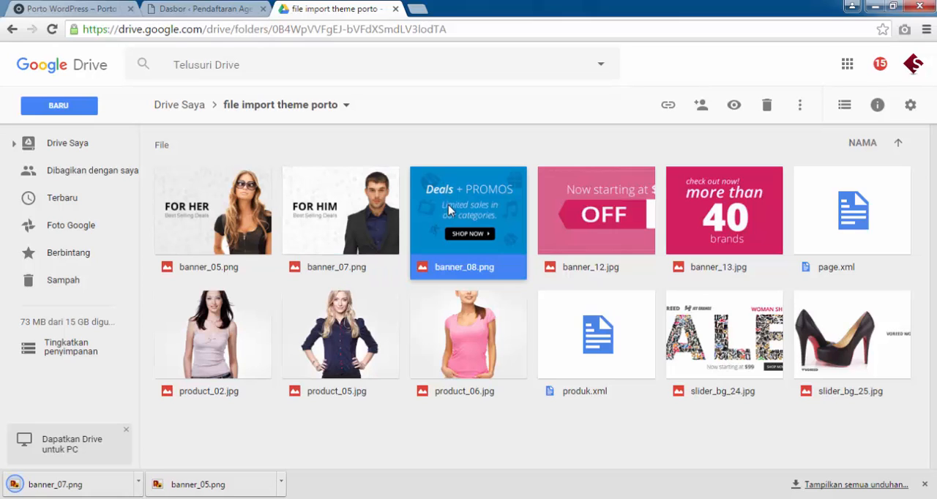
{"action": "right_click", "coordinate": [450, 210]}
{"action": "left_click", "coordinate": [525, 413]}
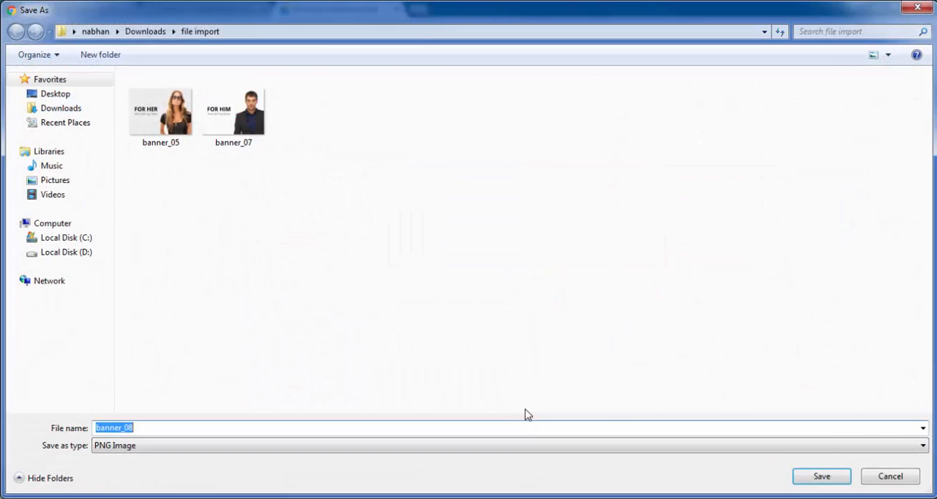
{"action": "left_click", "coordinate": [805, 476]}
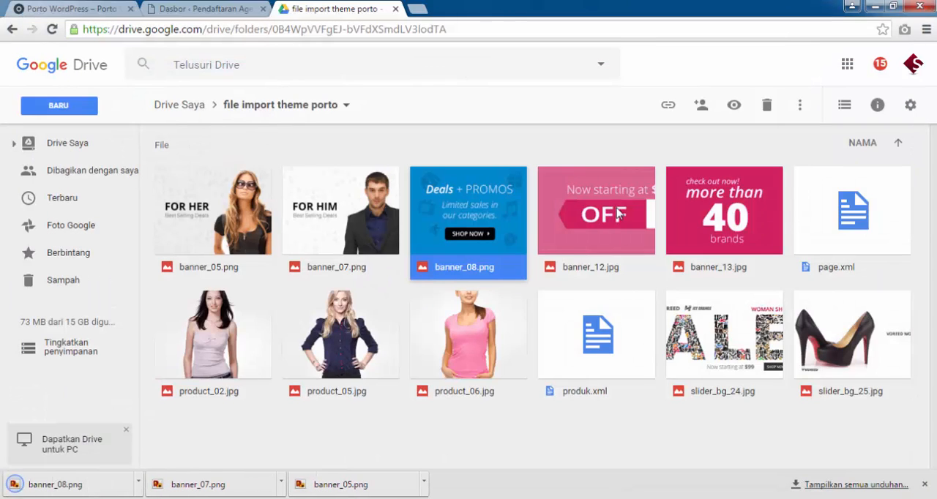
Download banner_12.jpg and banner_13.jpg into the "file import" folder, accepting the download without a virus scan where asked.
{"action": "right_click", "coordinate": [617, 219]}
{"action": "left_click", "coordinate": [667, 412]}
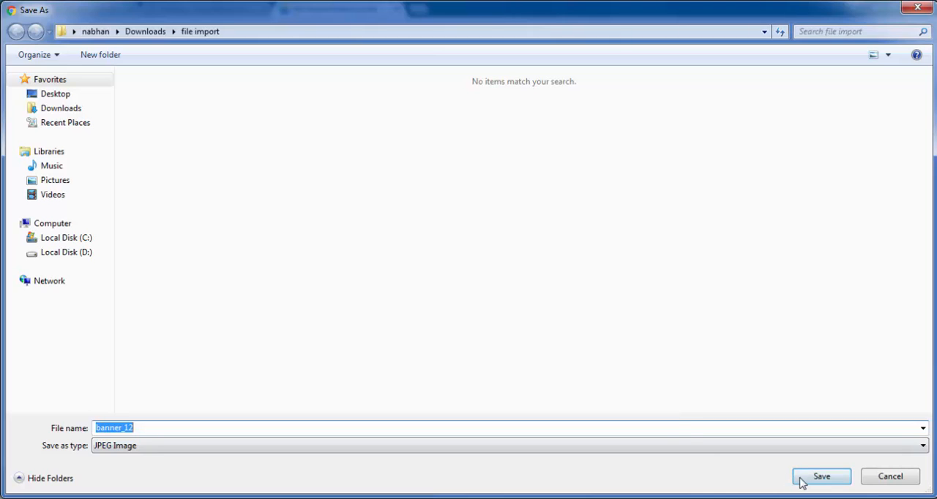
{"action": "left_click", "coordinate": [801, 479]}
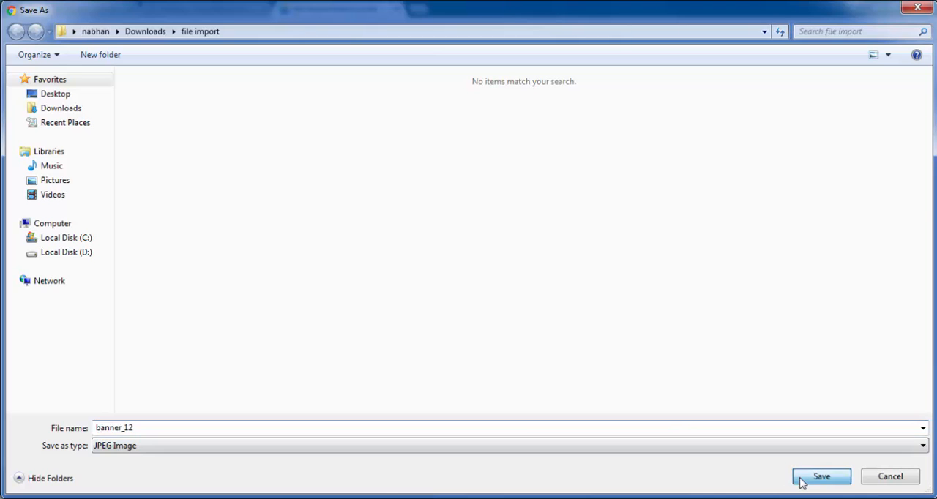
{"action": "right_click", "coordinate": [743, 210]}
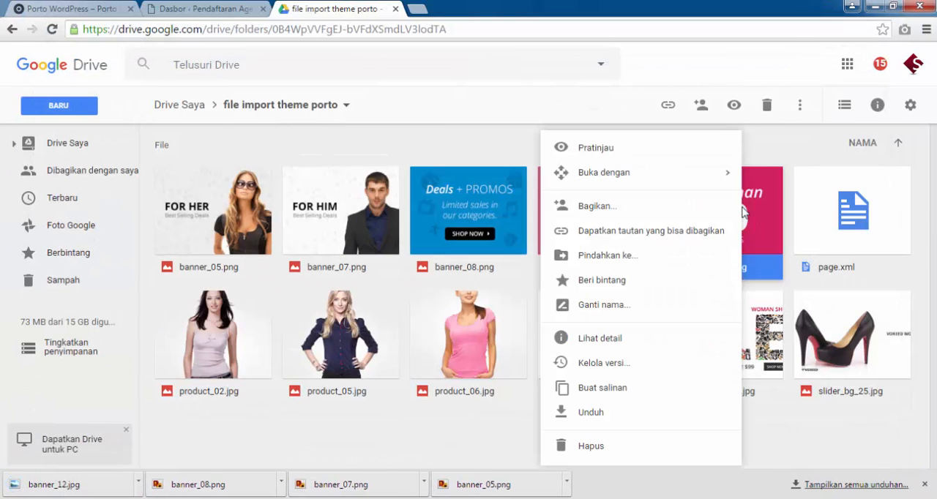
{"action": "left_click", "coordinate": [569, 411]}
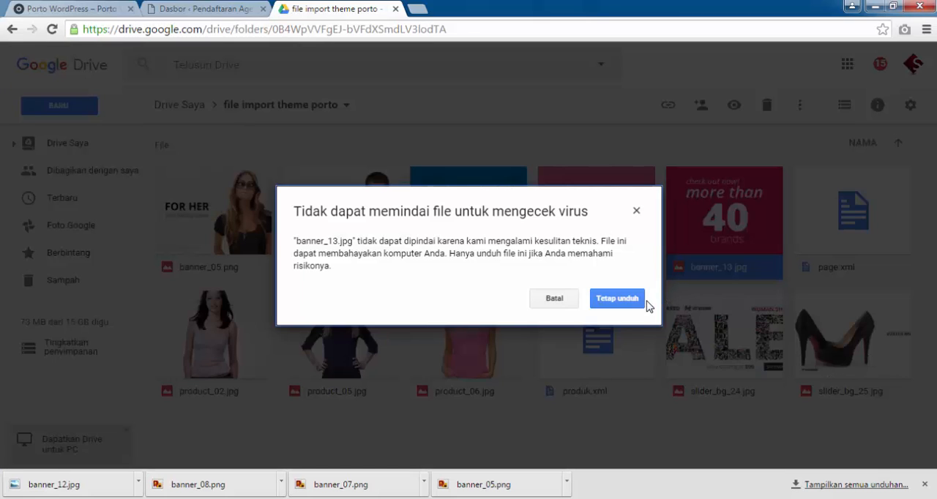
{"action": "left_click", "coordinate": [616, 298]}
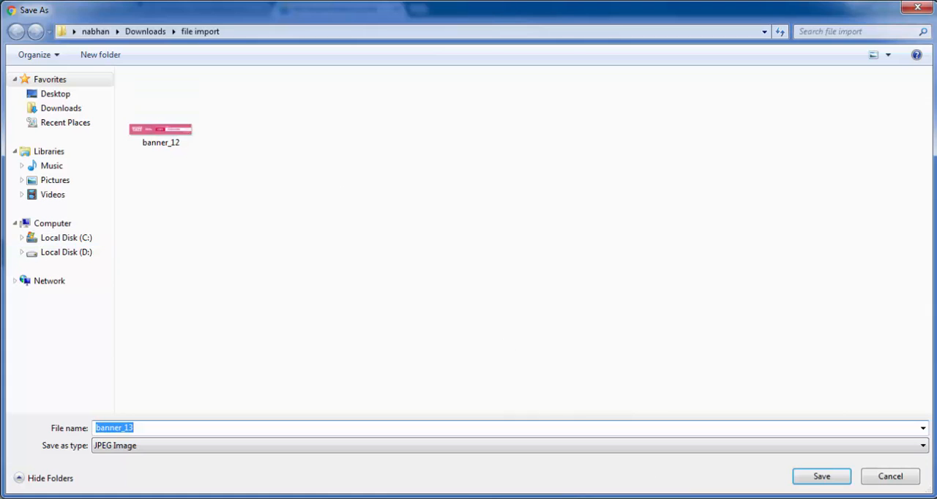
{"action": "left_click", "coordinate": [818, 477]}
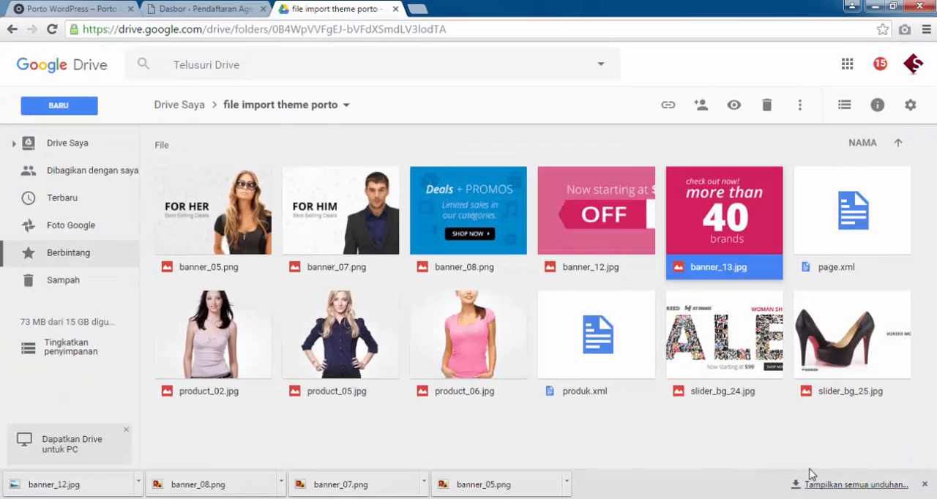
Download page.xml and product_02.jpg into the "file import" folder.
{"action": "right_click", "coordinate": [837, 242]}
{"action": "left_click", "coordinate": [682, 412]}
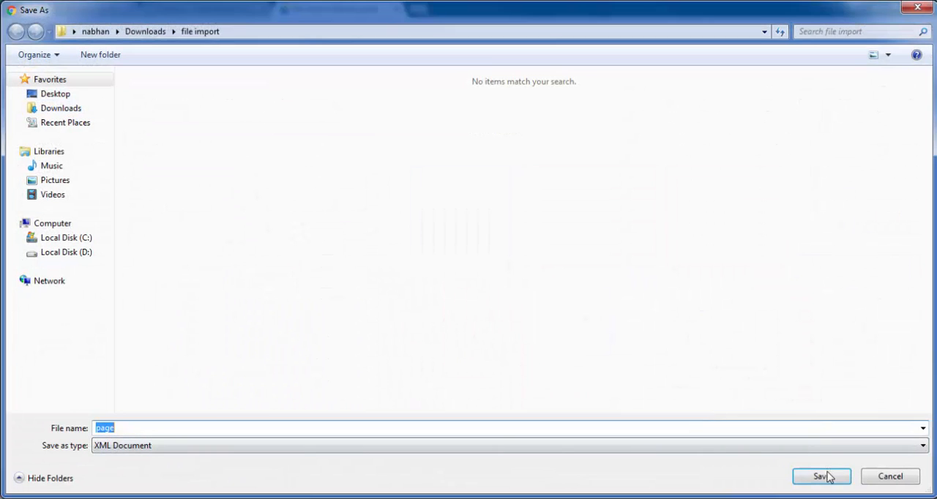
{"action": "left_click", "coordinate": [827, 475]}
{"action": "right_click", "coordinate": [211, 340]}
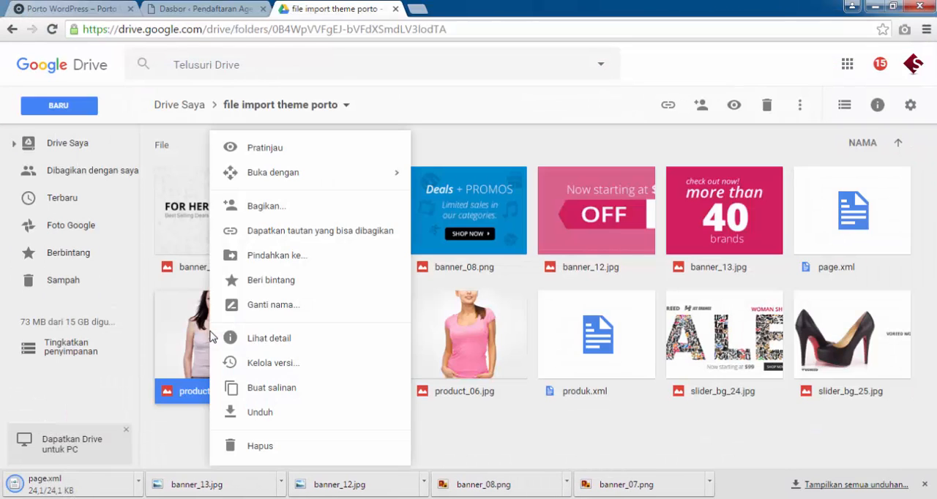
{"action": "left_click", "coordinate": [297, 413]}
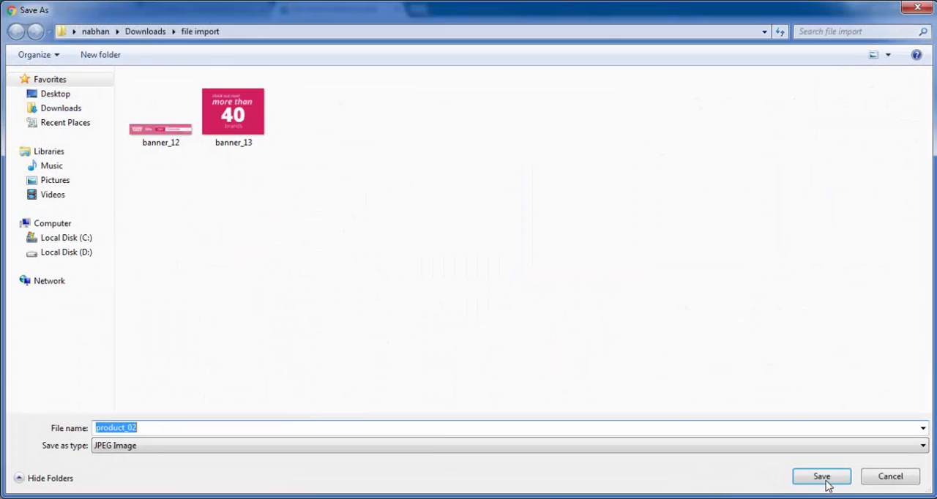
{"action": "left_click", "coordinate": [825, 482]}
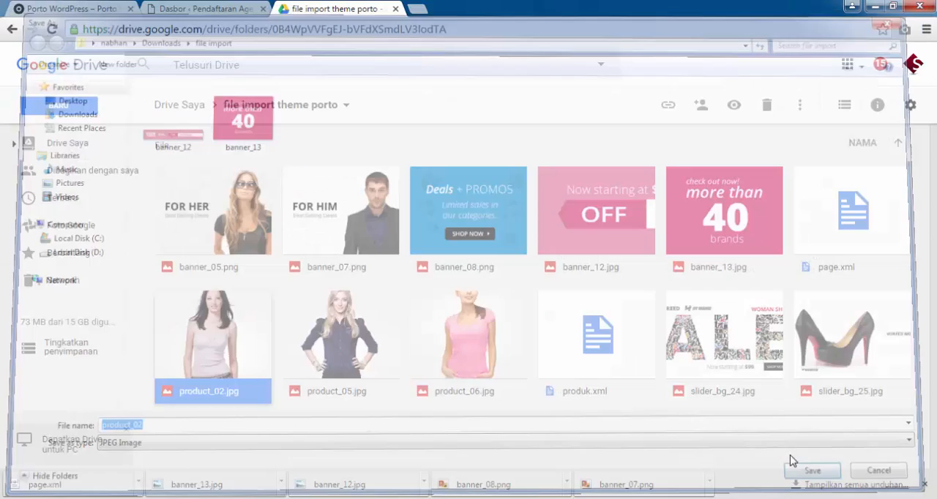
Download product_05.jpg and product_06.jpg into the "file import" folder.
{"action": "left_click", "coordinate": [360, 338]}
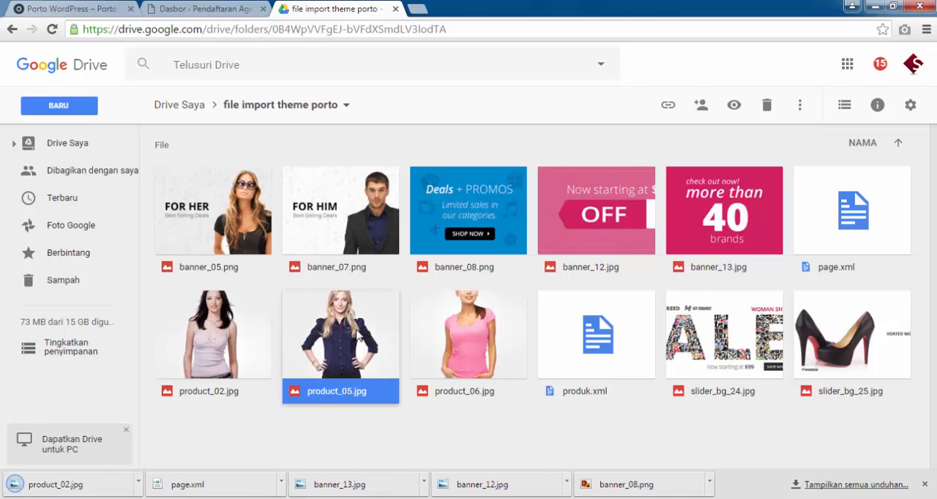
{"action": "right_click", "coordinate": [360, 338]}
{"action": "left_click", "coordinate": [402, 414]}
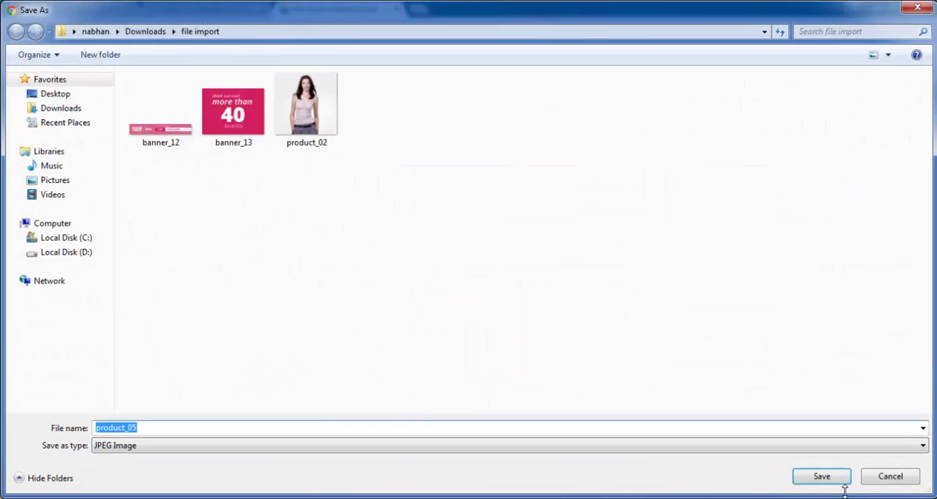
{"action": "left_click", "coordinate": [840, 480]}
{"action": "right_click", "coordinate": [478, 333]}
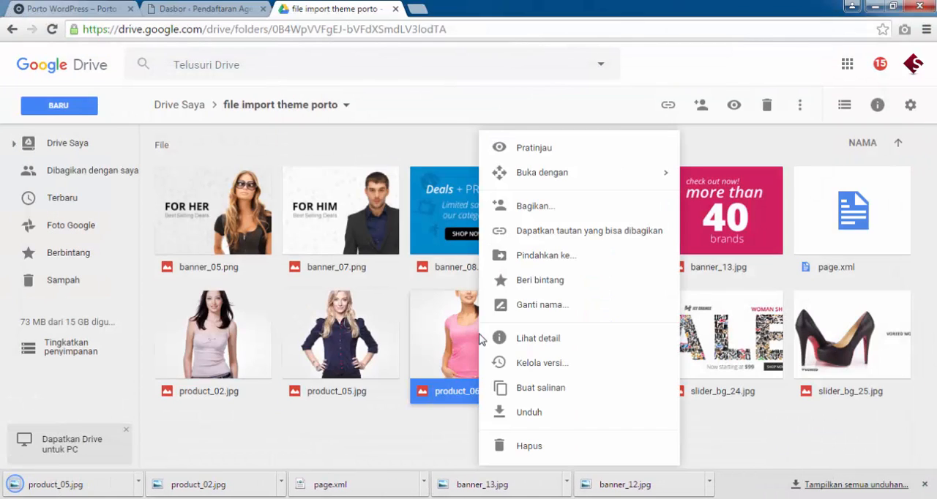
{"action": "left_click", "coordinate": [547, 419]}
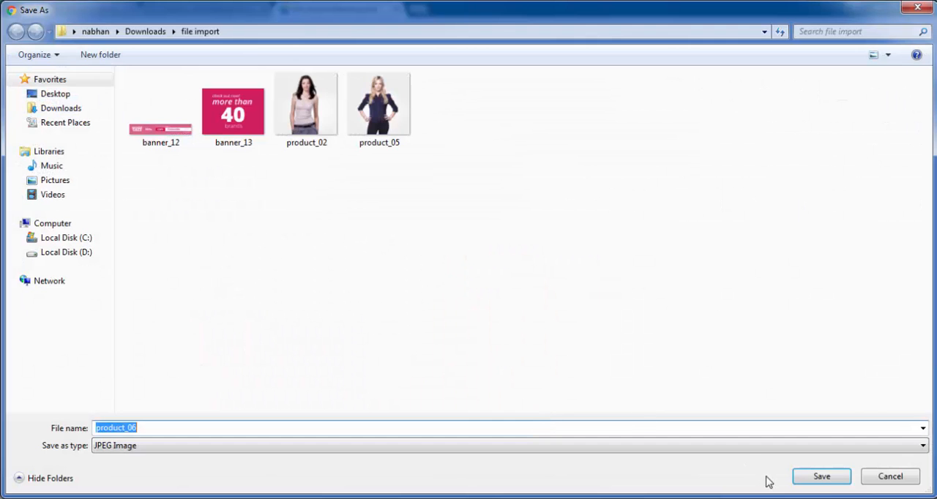
{"action": "left_click", "coordinate": [819, 477]}
Download produk.xml into the "file import" folder.
{"action": "right_click", "coordinate": [611, 344]}
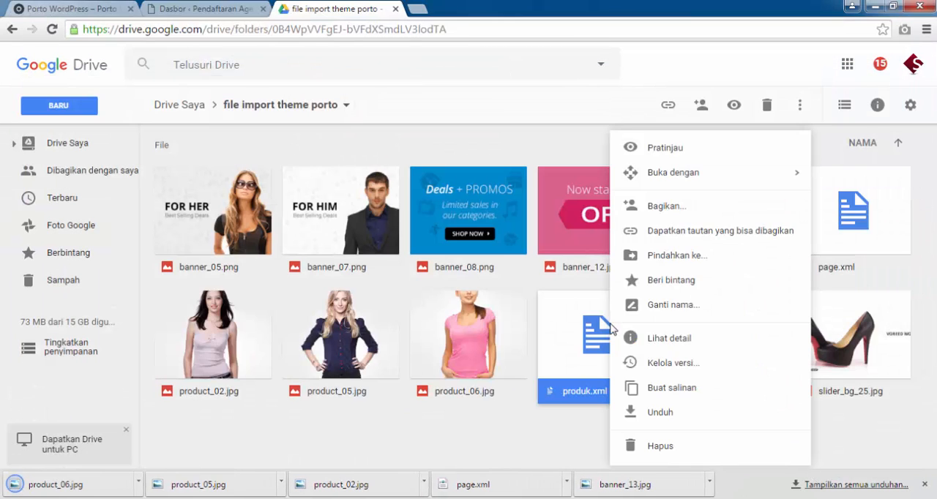
{"action": "left_click", "coordinate": [666, 414]}
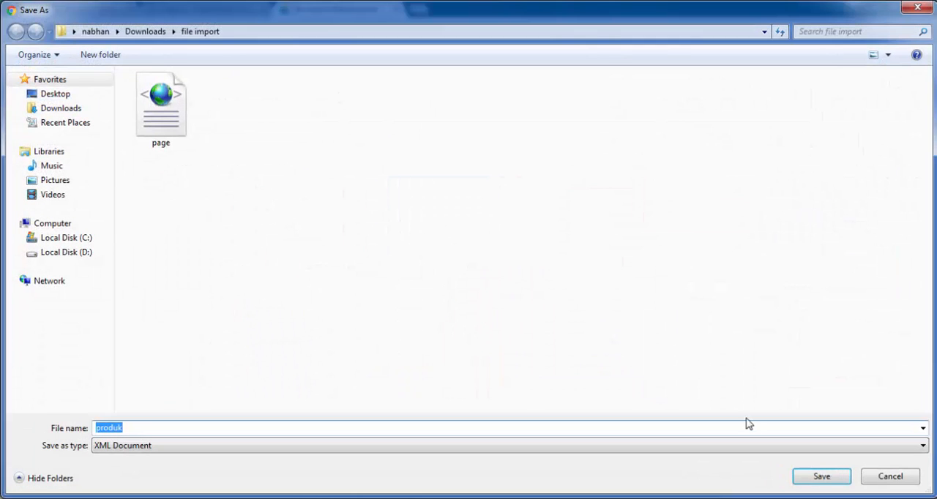
{"action": "left_click", "coordinate": [803, 477]}
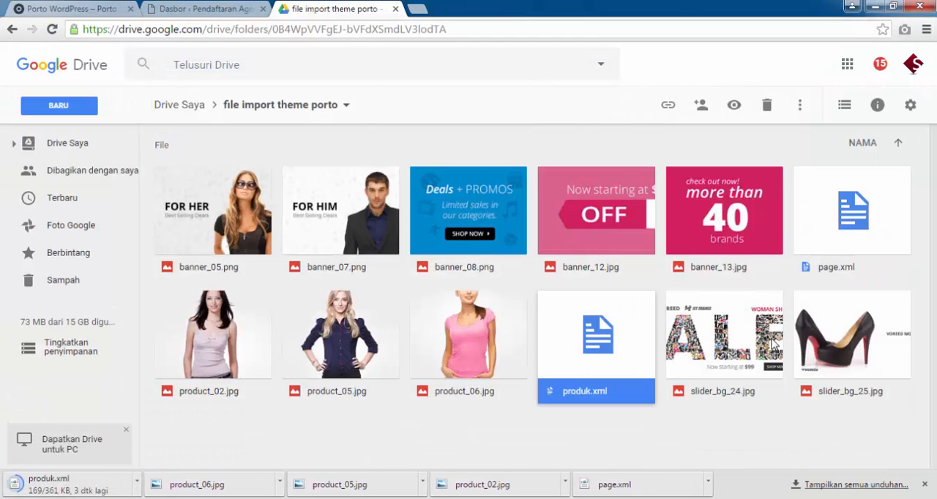
Download slider_bg_24.jpg and slider_bg_25.jpg into the "file import" folder.
{"action": "right_click", "coordinate": [774, 343]}
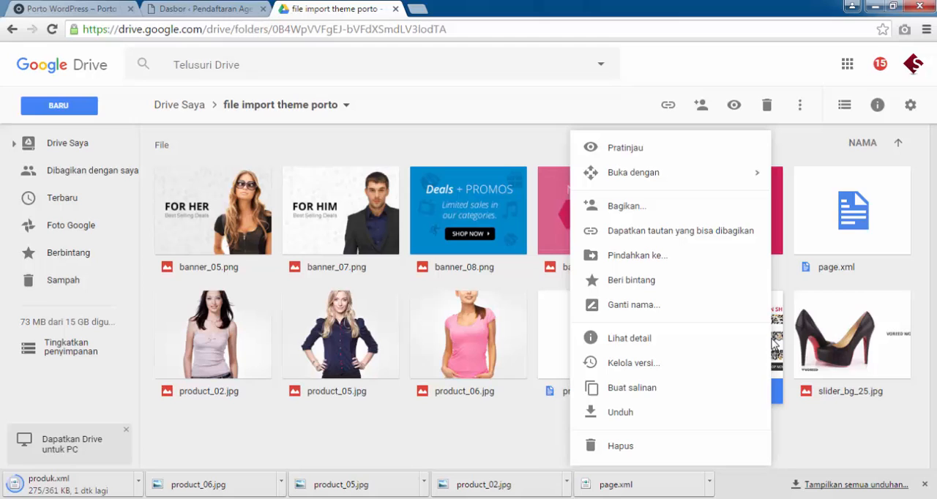
{"action": "left_click", "coordinate": [660, 416]}
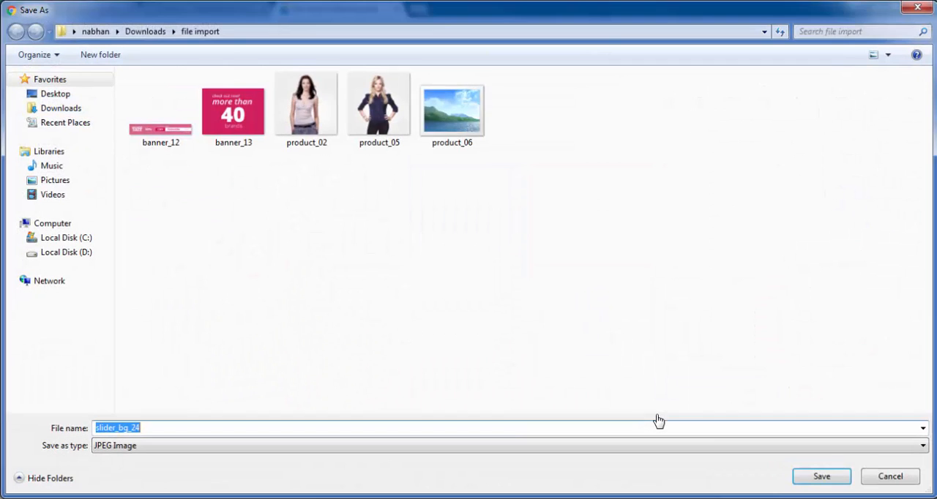
{"action": "left_click", "coordinate": [823, 477]}
{"action": "right_click", "coordinate": [848, 325]}
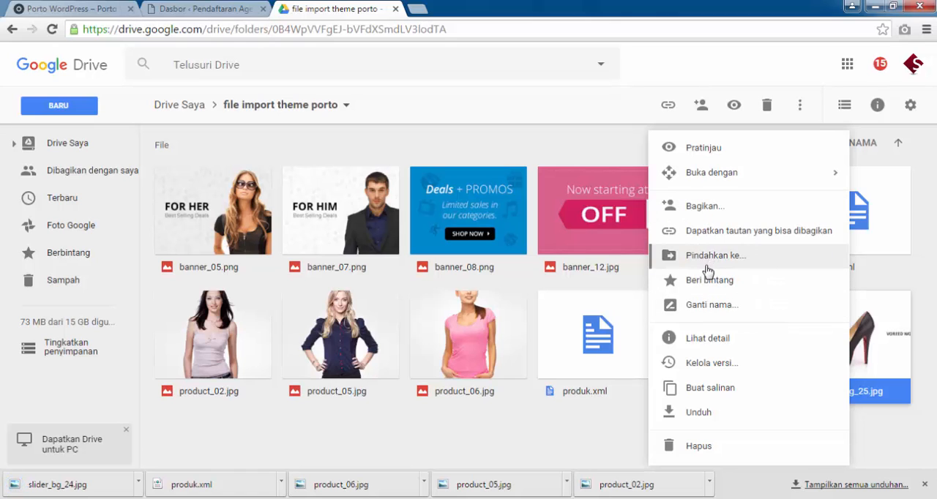
{"action": "left_click", "coordinate": [734, 412]}
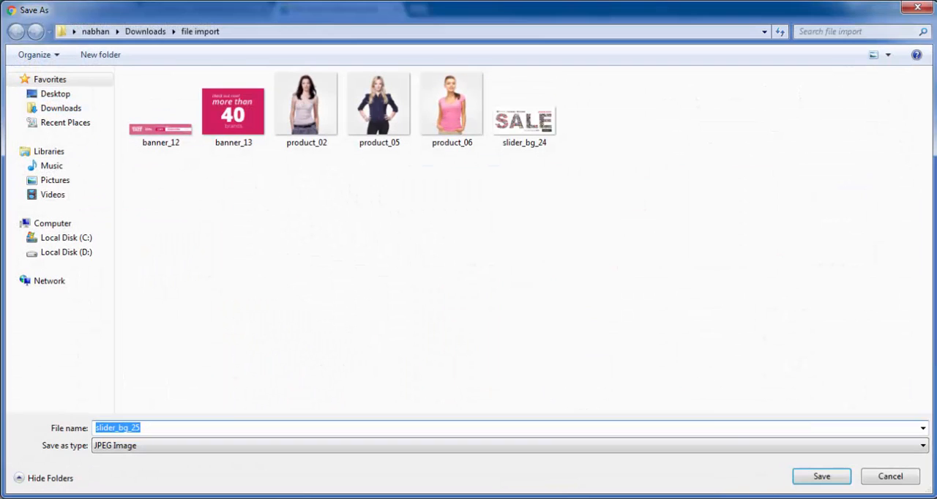
{"action": "left_click", "coordinate": [813, 481]}
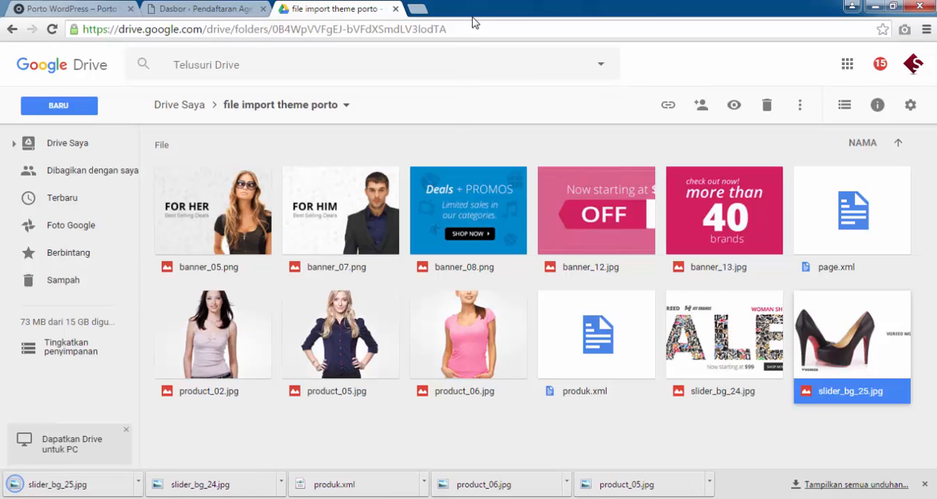
Close Google Drive and the list of finished downloads, and open the Impor page of the WordPress admin for pendaftaranagen.com.
{"action": "left_click", "coordinate": [395, 8]}
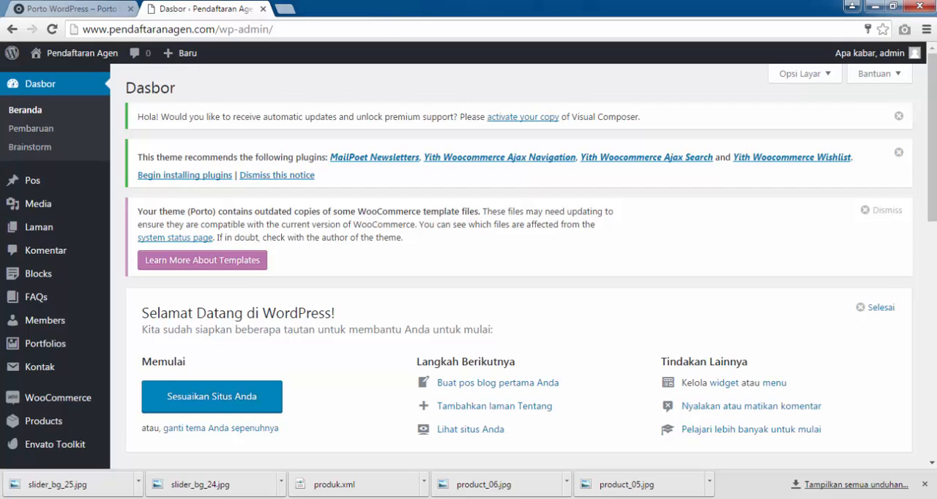
{"action": "left_click", "coordinate": [924, 484]}
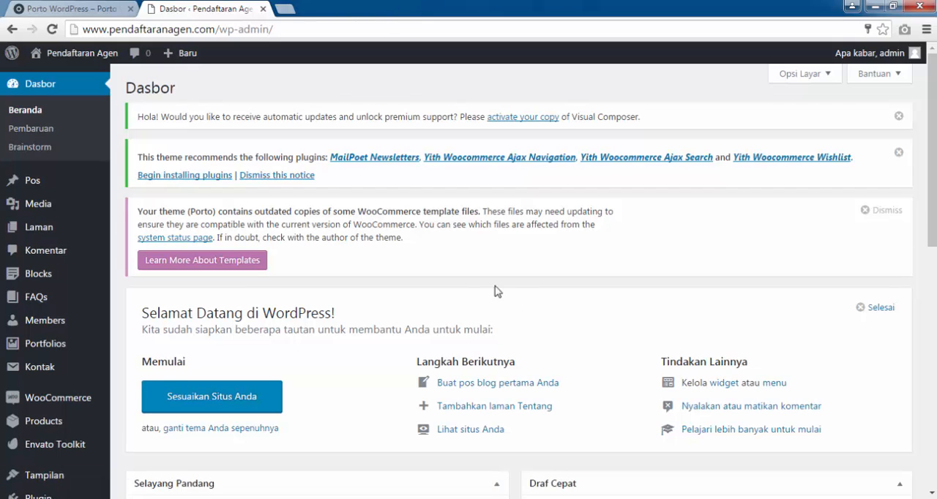
{"action": "scroll", "coordinate": [439, 270], "scroll_direction": "down", "scroll_amount": 4}
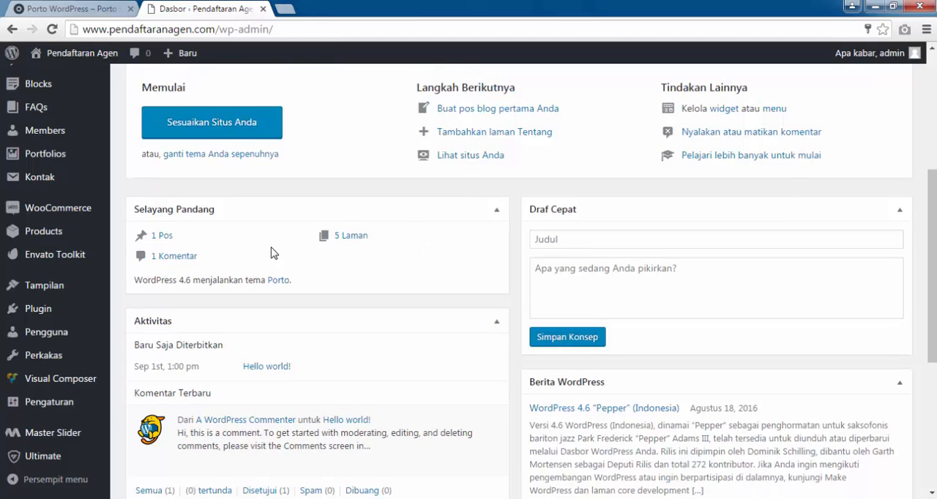
{"action": "scroll", "coordinate": [272, 249], "scroll_direction": "down", "scroll_amount": 2}
{"action": "scroll", "coordinate": [272, 246], "scroll_direction": "down", "scroll_amount": 1}
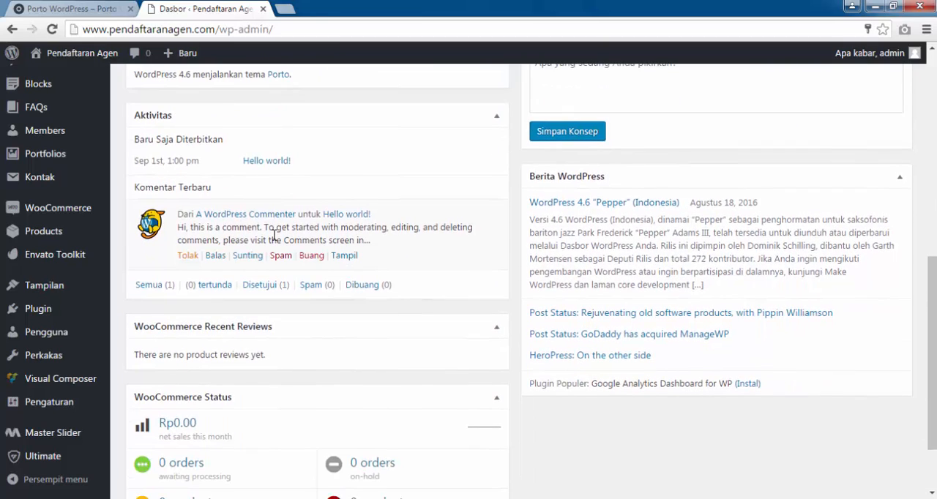
{"action": "scroll", "coordinate": [274, 234], "scroll_direction": "up", "scroll_amount": 3}
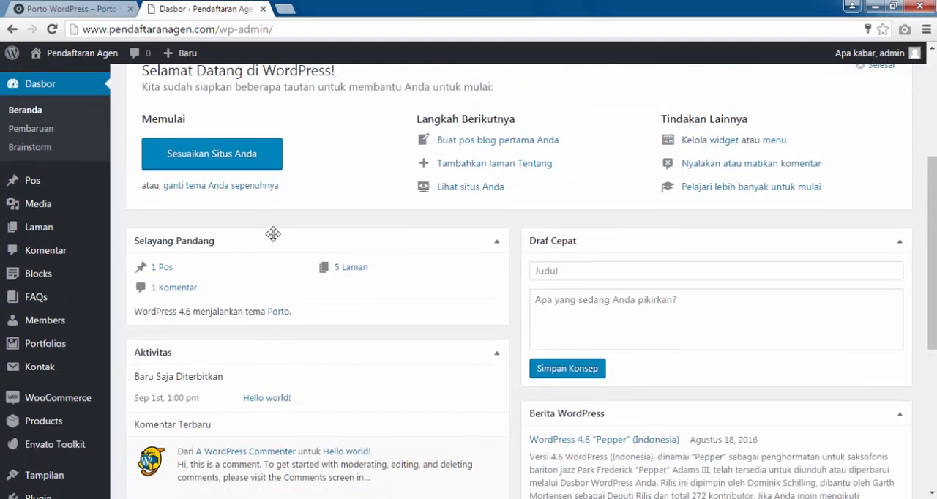
{"action": "scroll", "coordinate": [38, 286], "scroll_direction": "down", "scroll_amount": 2}
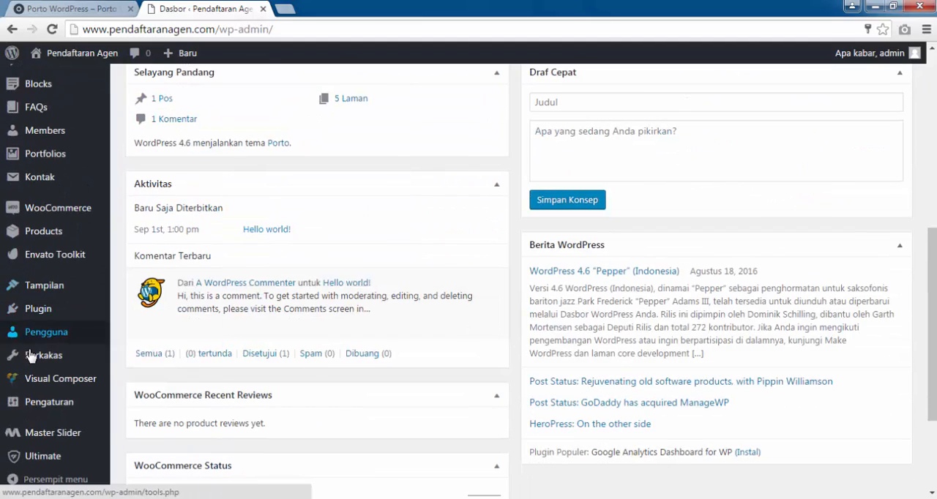
{"action": "mouse_move", "coordinate": [37, 357]}
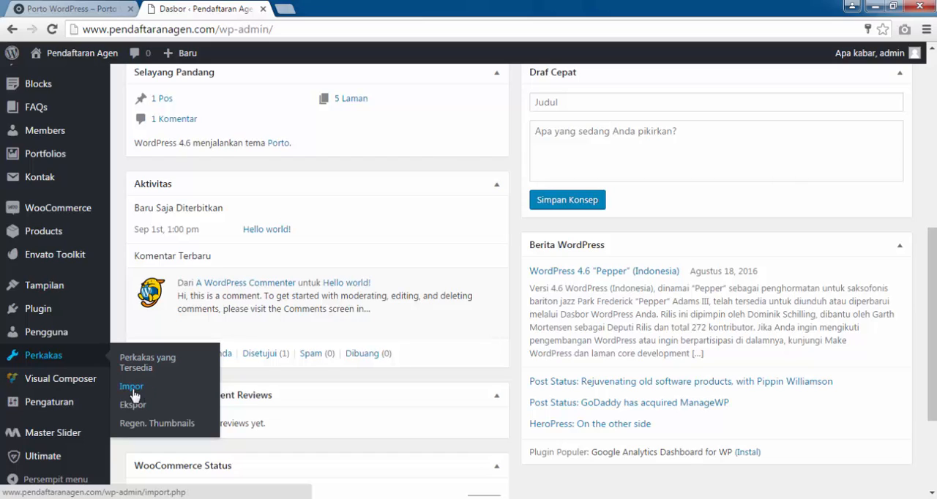
{"action": "left_click", "coordinate": [122, 426]}
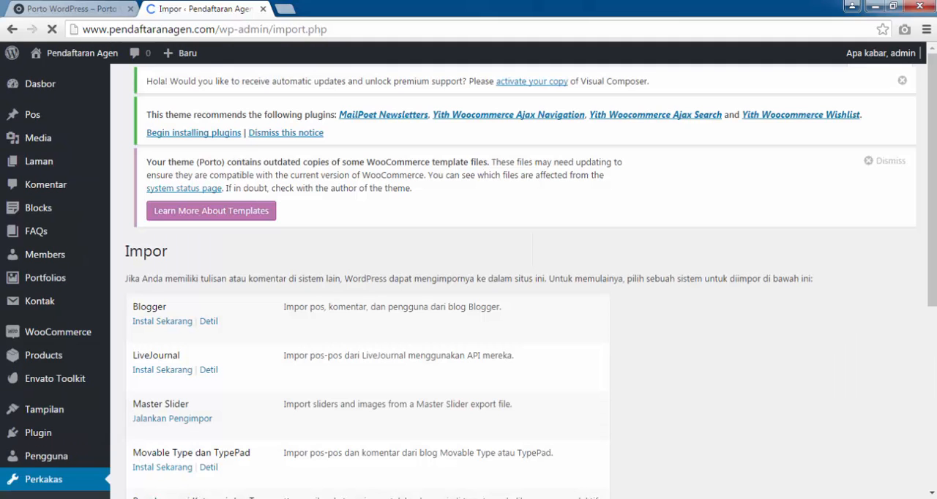
Install the WordPress importer for posts, pages, custom fields, categories and tags, and run it.
{"action": "scroll", "coordinate": [297, 277], "scroll_direction": "down", "scroll_amount": 5}
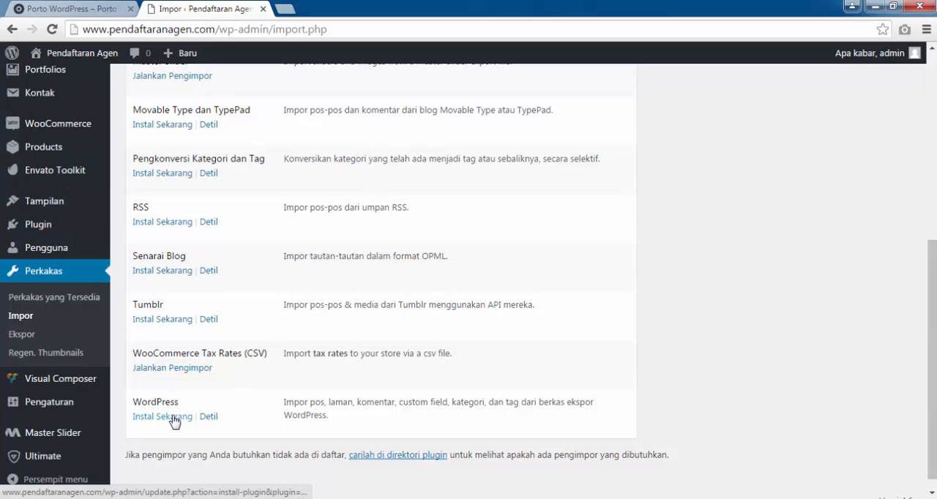
{"action": "left_click", "coordinate": [173, 416]}
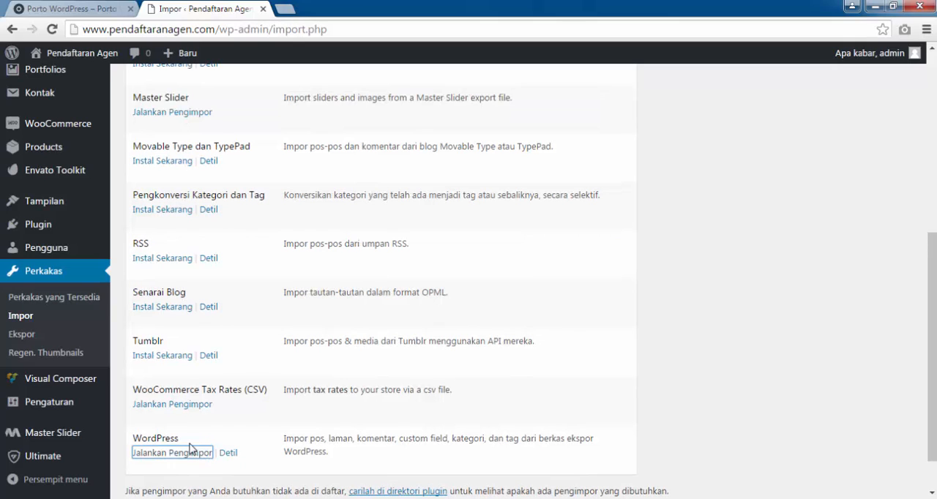
{"action": "scroll", "coordinate": [183, 414], "scroll_direction": "down", "scroll_amount": 1}
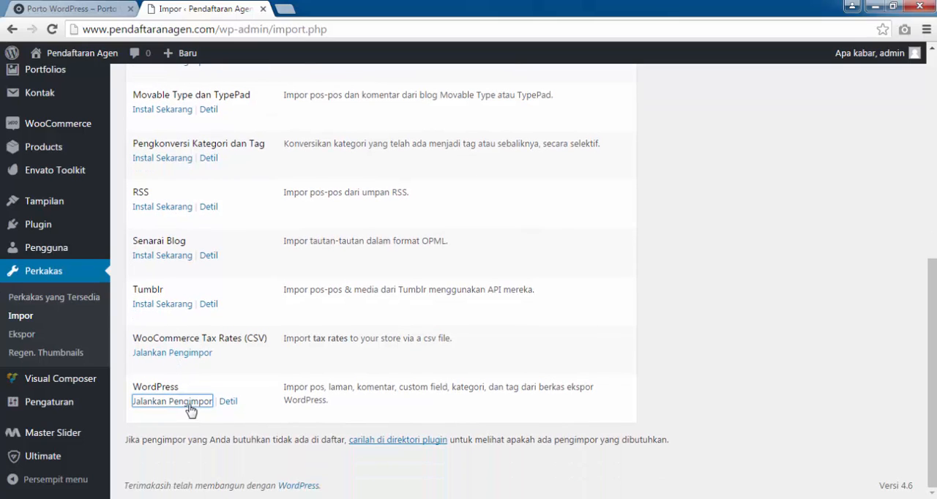
{"action": "left_click", "coordinate": [189, 405]}
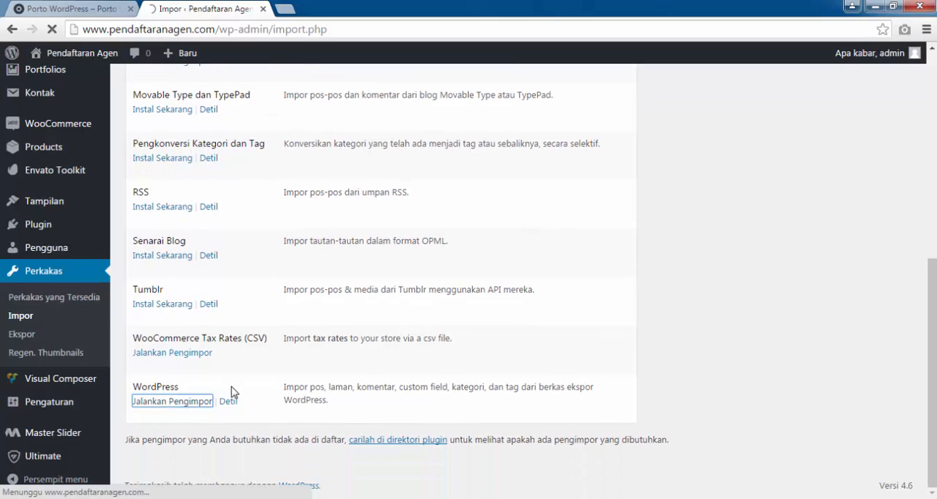
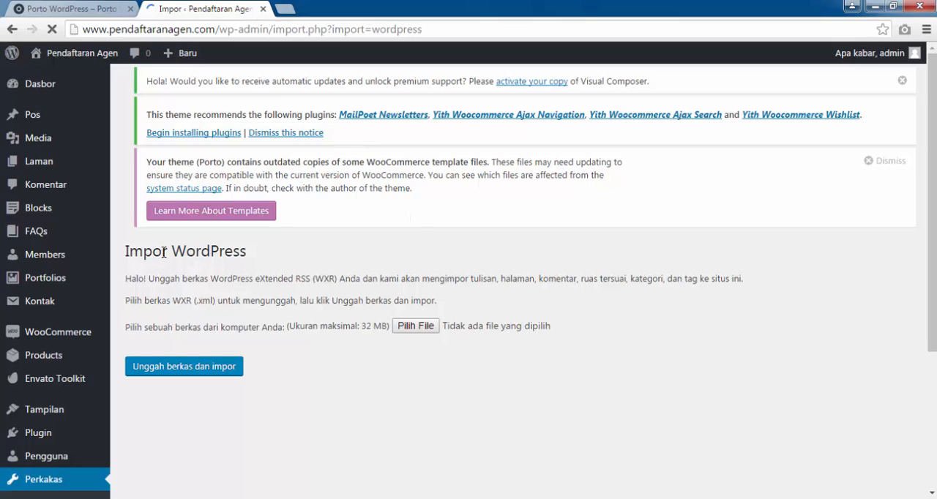
Upload page.xml from the "file import" folder in Downloads to the WordPress importer.
{"action": "left_click_drag", "start_coordinate": [126, 252], "coordinate": [247, 254]}
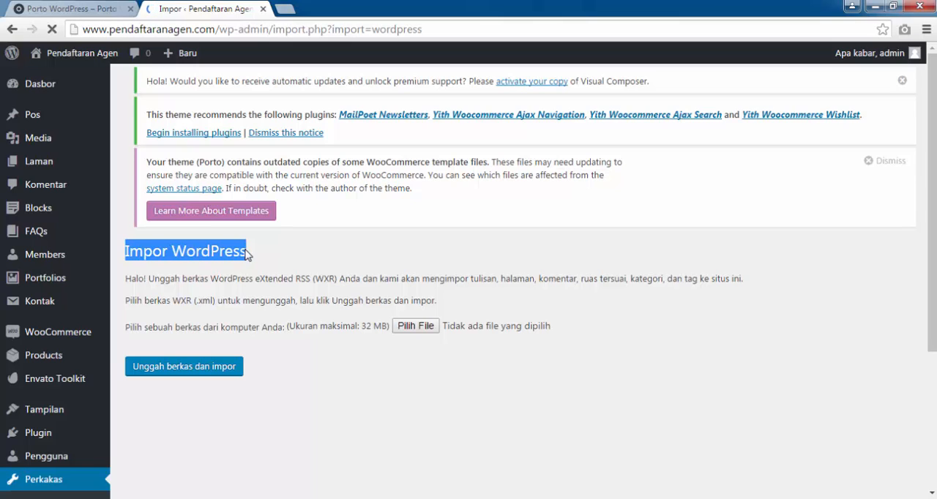
{"action": "left_click", "coordinate": [324, 265]}
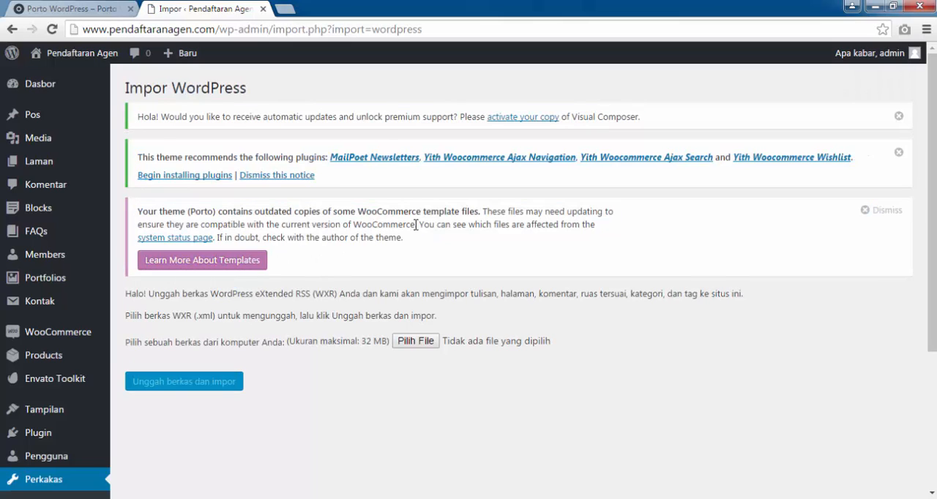
{"action": "left_click", "coordinate": [415, 342]}
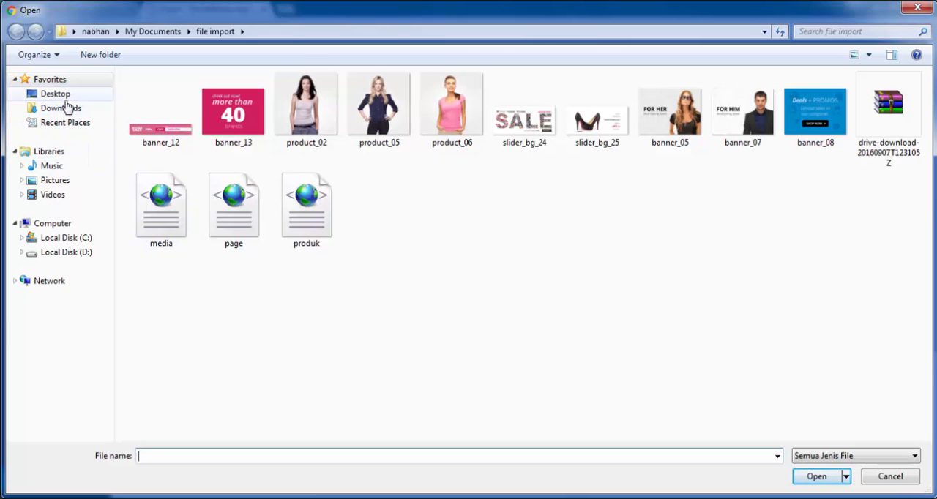
{"action": "left_click", "coordinate": [63, 107]}
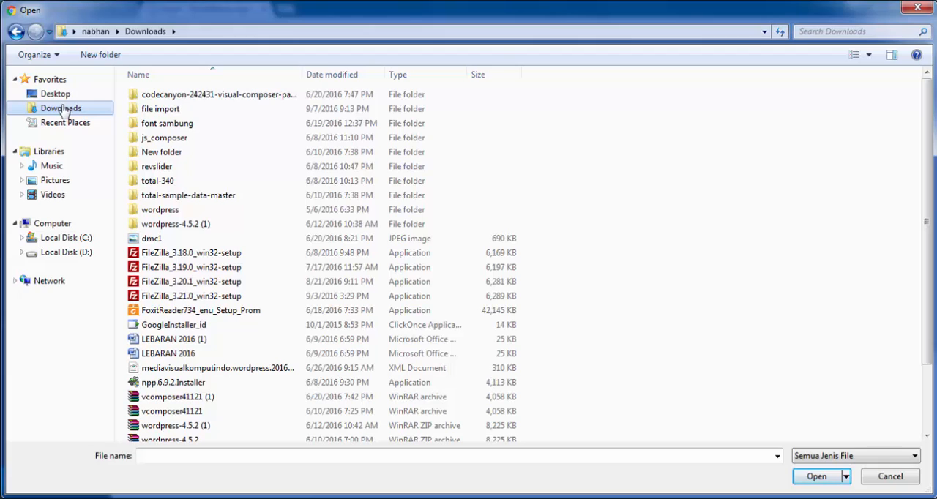
{"action": "left_click", "coordinate": [160, 114]}
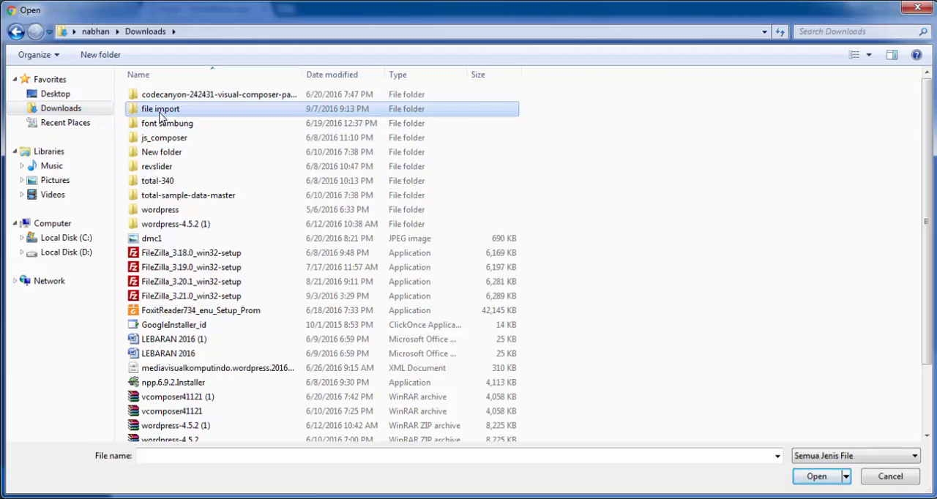
{"action": "double_click", "coordinate": [159, 113]}
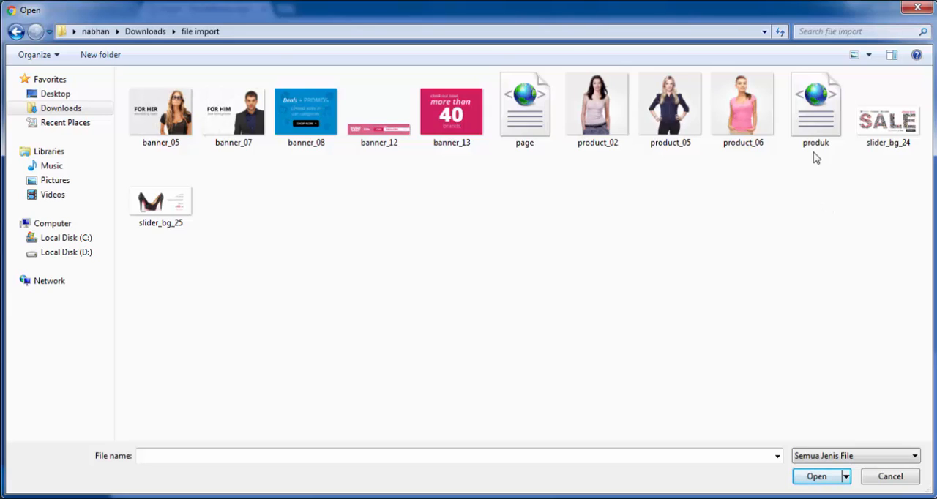
{"action": "left_click", "coordinate": [520, 136]}
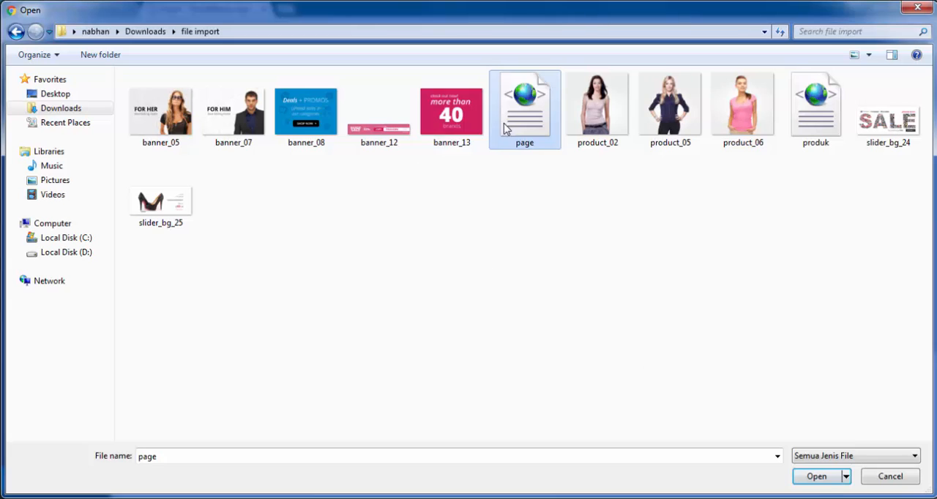
{"action": "left_click", "coordinate": [830, 481]}
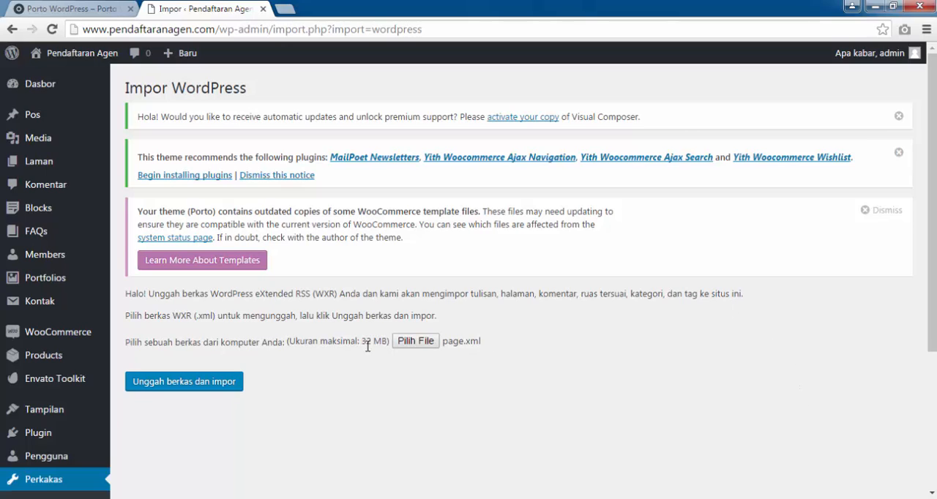
{"action": "left_click", "coordinate": [220, 385]}
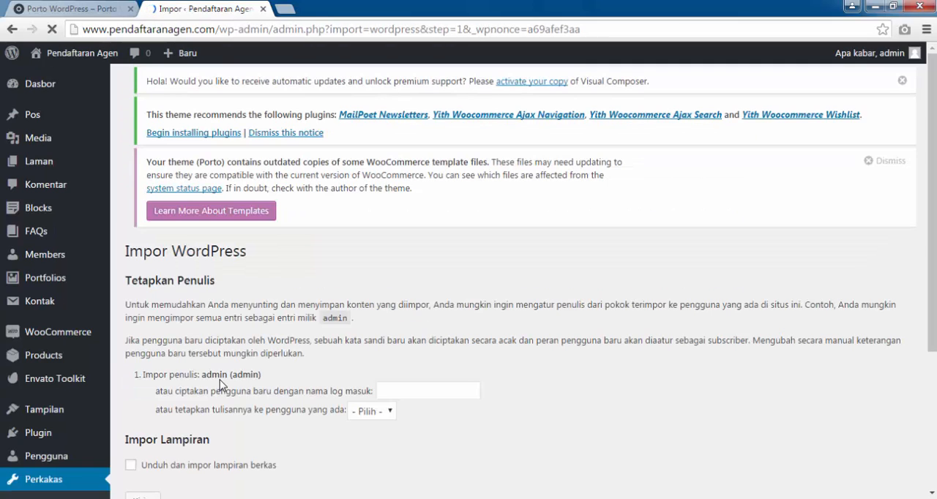
Assign the imported posts to the existing user admin, include the file attachments, and submit the import.
{"action": "scroll", "coordinate": [246, 349], "scroll_direction": "down", "scroll_amount": 1}
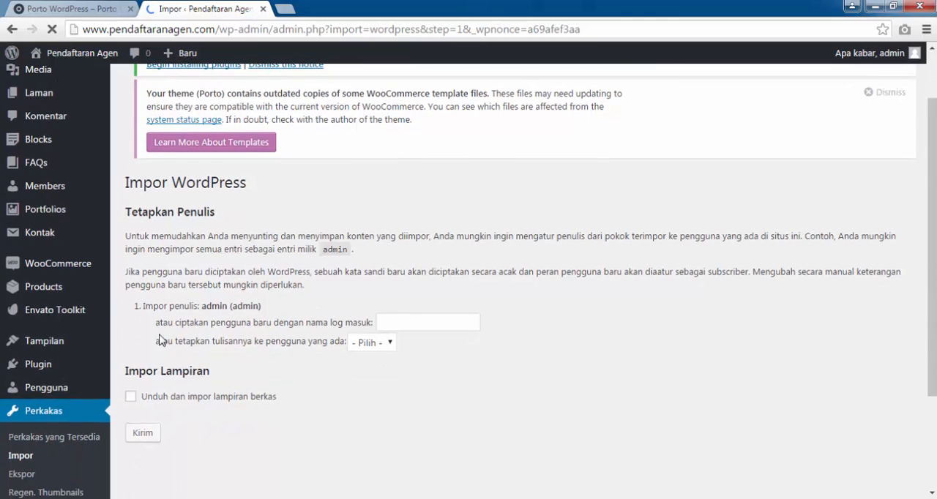
{"action": "left_click", "coordinate": [360, 349]}
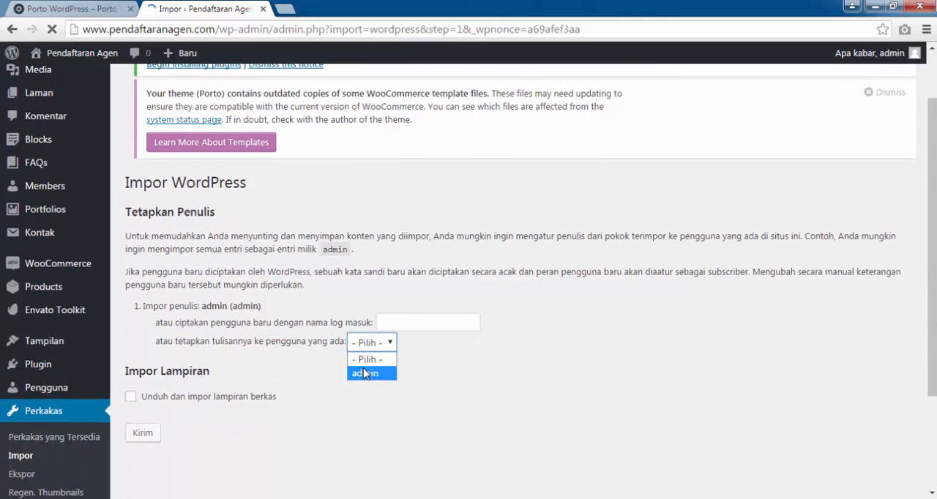
{"action": "left_click", "coordinate": [366, 373]}
{"action": "left_click", "coordinate": [130, 408]}
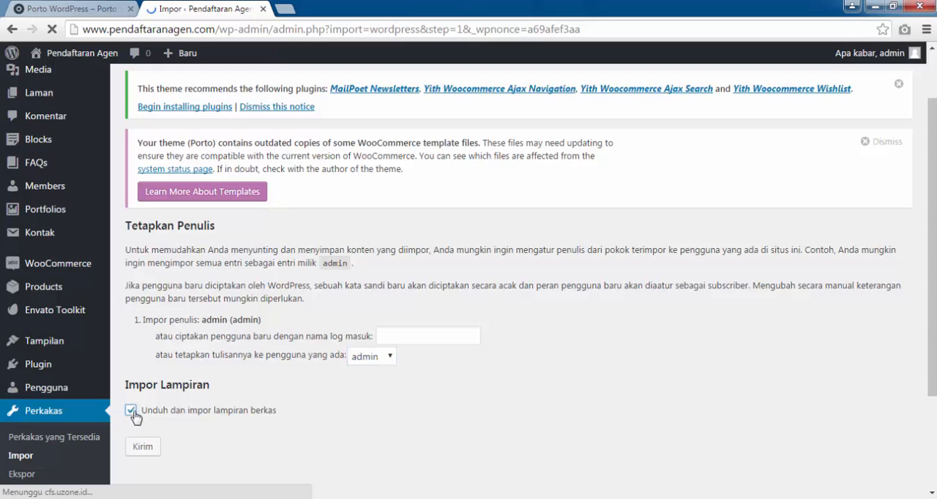
{"action": "left_click", "coordinate": [142, 378]}
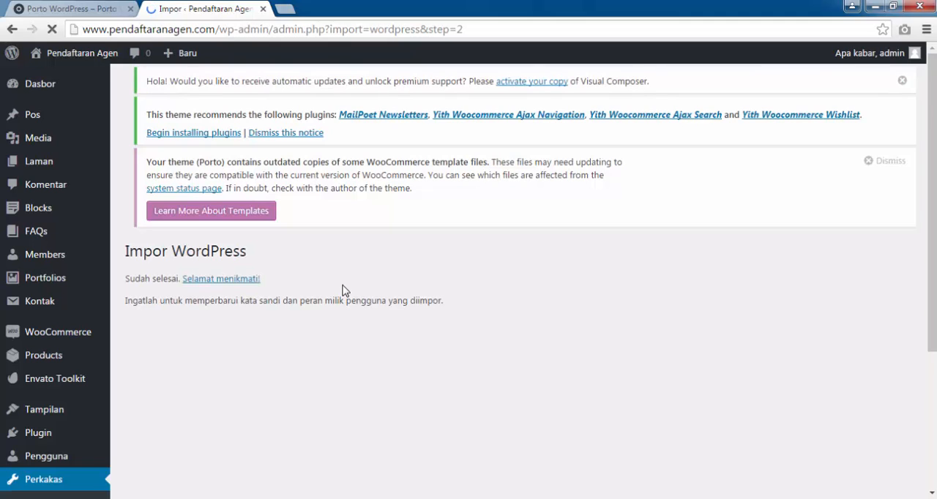
Leave the finished import and look through the site's list of pages (Laman) for the imported home page.
{"action": "left_click", "coordinate": [246, 281]}
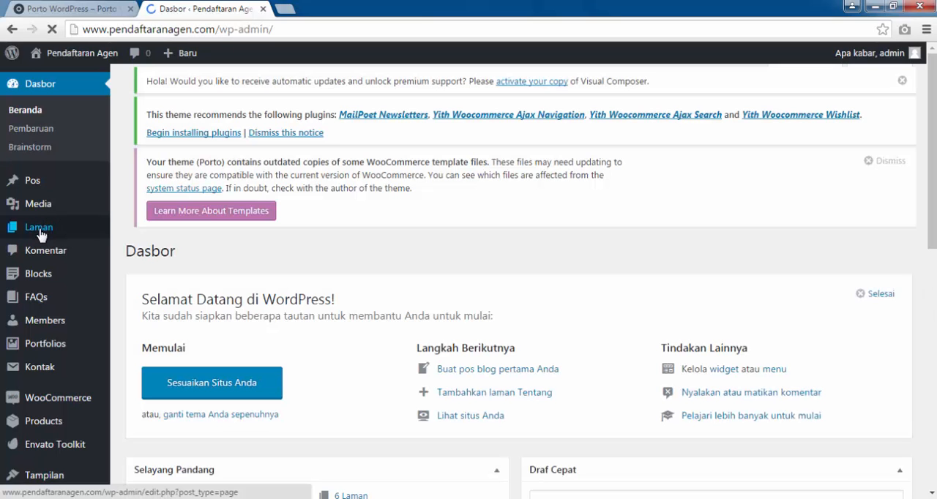
{"action": "left_click", "coordinate": [45, 230]}
{"action": "mouse_move", "coordinate": [44, 231]}
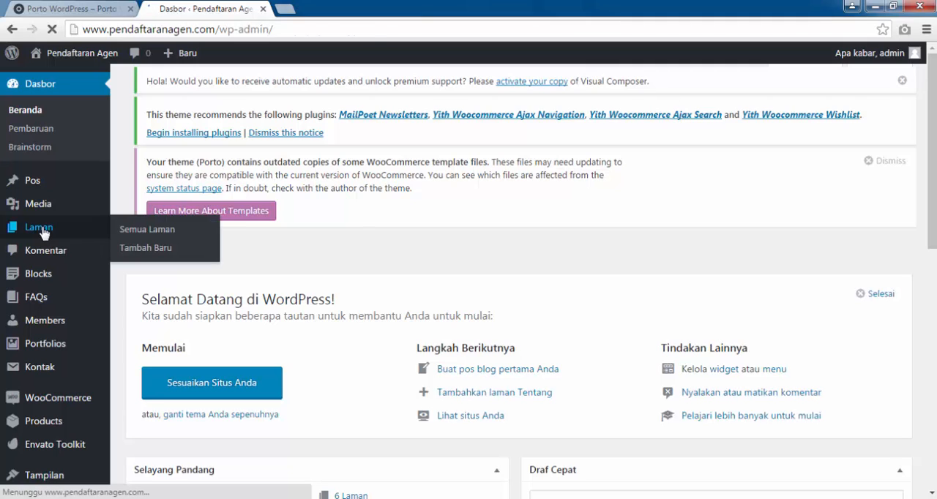
{"action": "scroll", "coordinate": [141, 240], "scroll_direction": "down", "scroll_amount": 2}
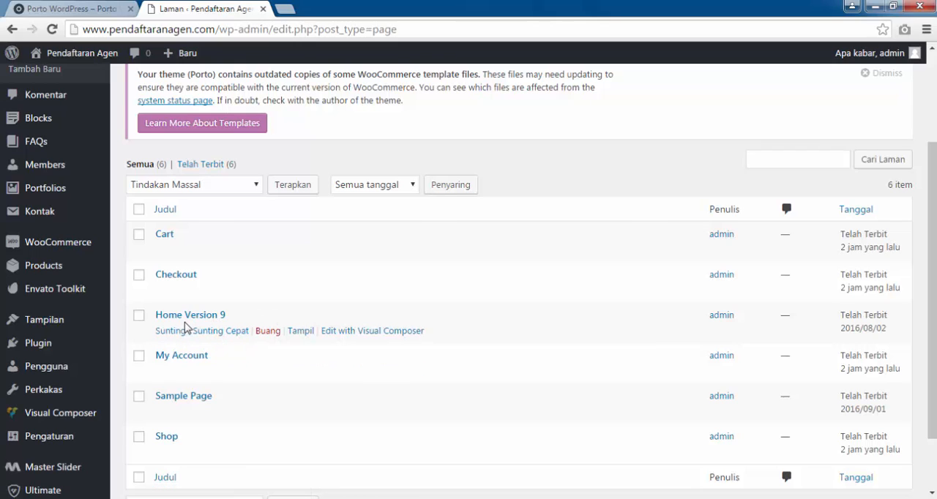
Examine the Porto demo shop's home page for comparison and return to the page list.
{"action": "left_click", "coordinate": [99, 15]}
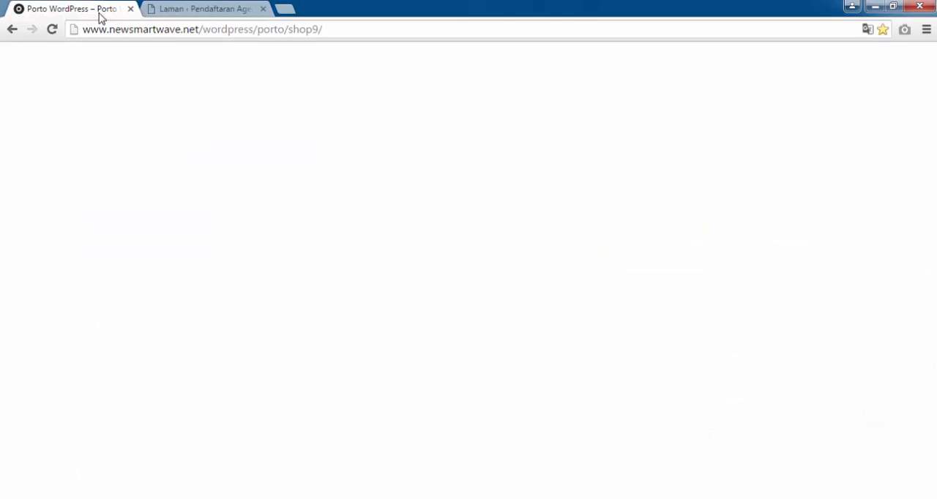
{"action": "left_click", "coordinate": [193, 112]}
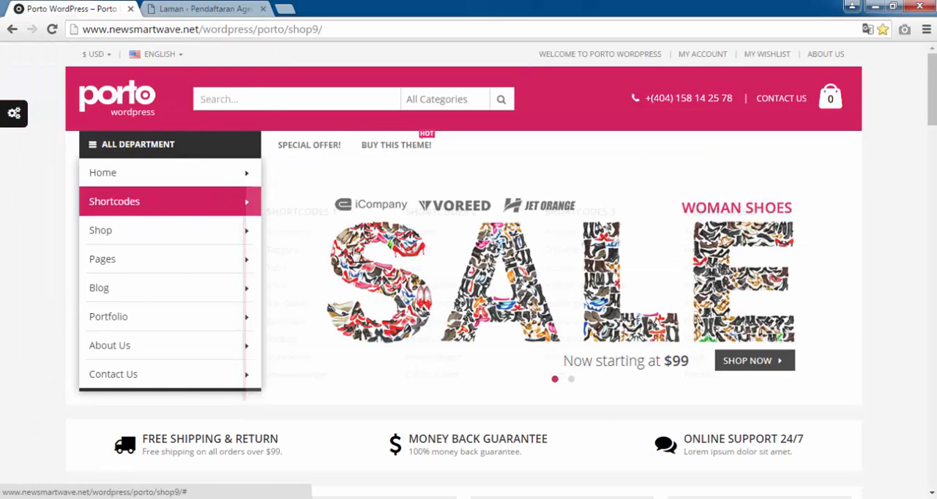
{"action": "scroll", "coordinate": [516, 293], "scroll_direction": "down", "scroll_amount": 4}
{"action": "scroll", "coordinate": [494, 288], "scroll_direction": "down", "scroll_amount": 5}
{"action": "left_click", "coordinate": [204, 9]}
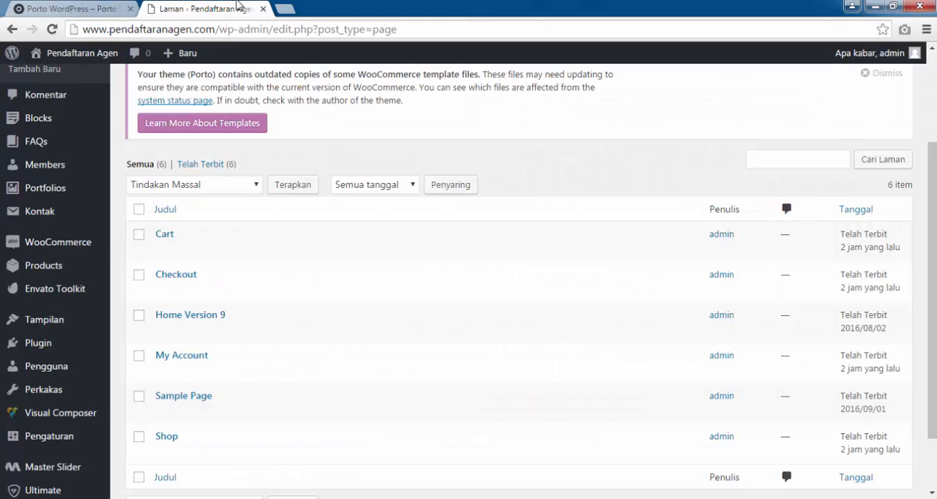
Open the pendaftaranagen.com site in a new browser tab and examine its current front page.
{"action": "mouse_move", "coordinate": [79, 61]}
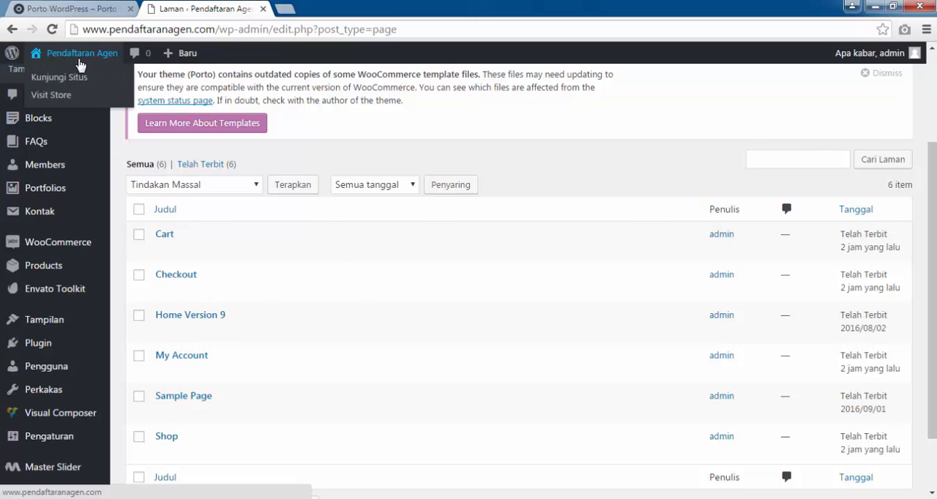
{"action": "right_click", "coordinate": [71, 85]}
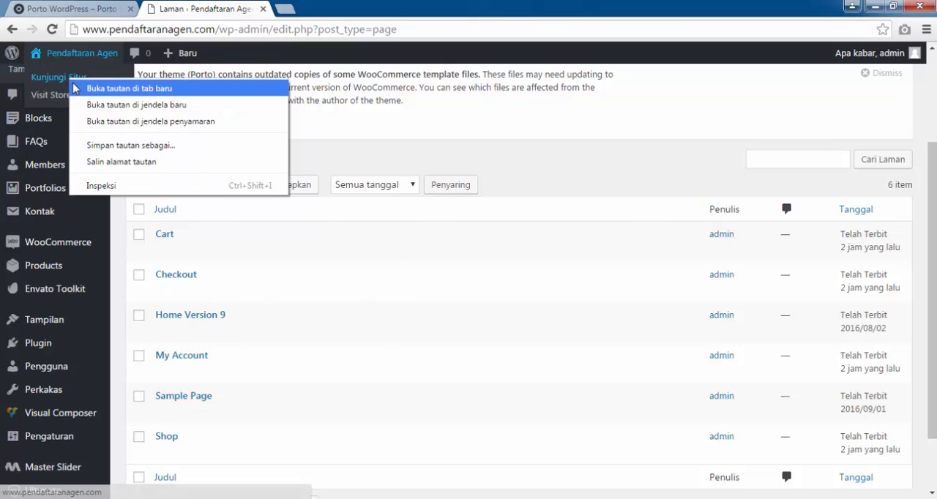
{"action": "left_click", "coordinate": [103, 89]}
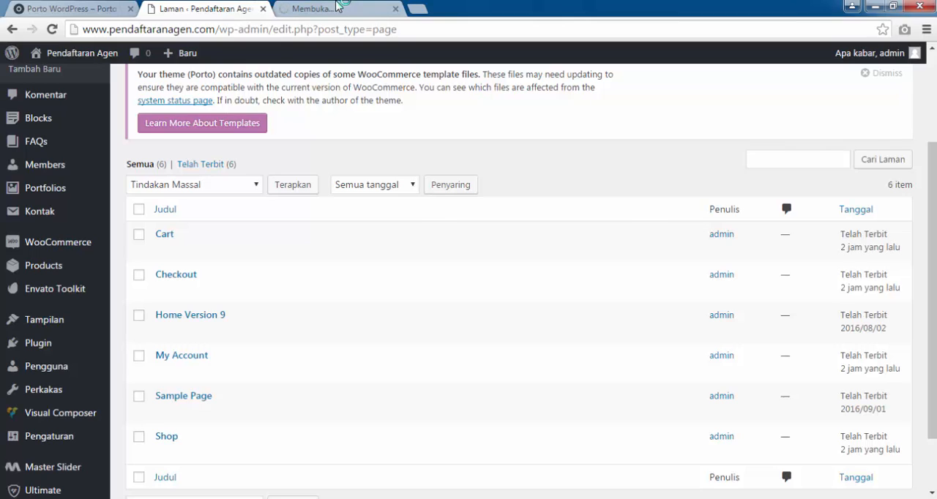
{"action": "left_click", "coordinate": [338, 8]}
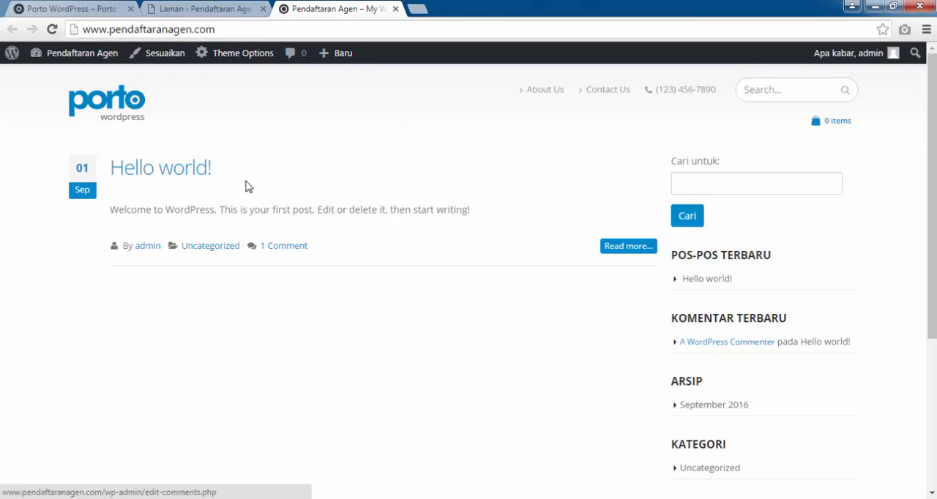
{"action": "left_click", "coordinate": [232, 6]}
{"action": "left_click", "coordinate": [326, 7]}
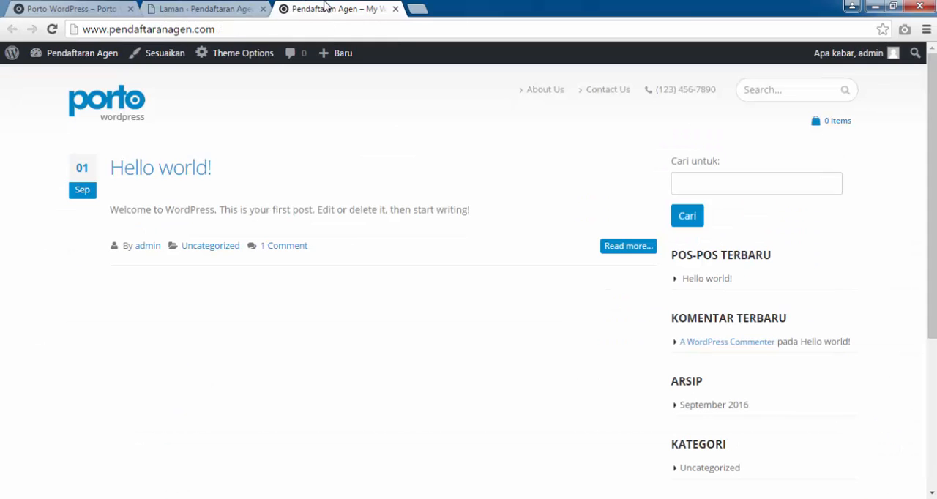
In the reading settings (Membaca), make the front page a static page, choose Home Version 9 for it, and save the changes.
{"action": "left_click", "coordinate": [250, 5]}
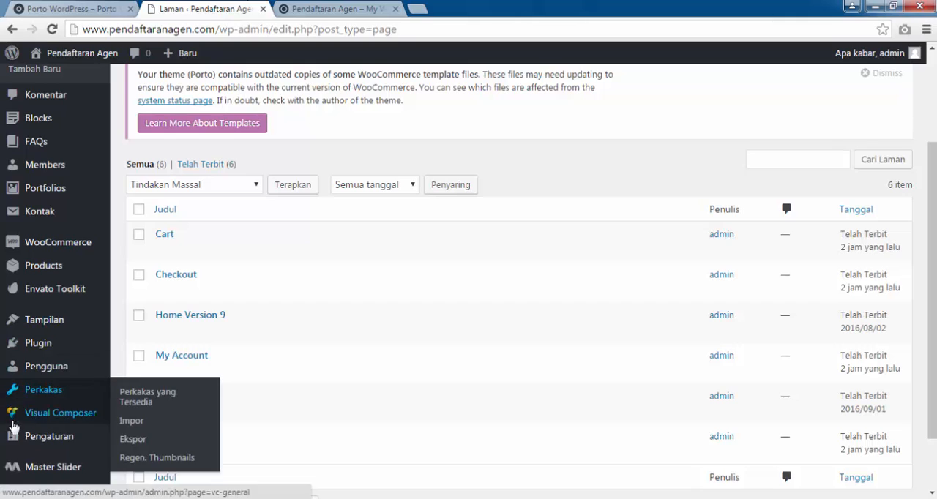
{"action": "scroll", "coordinate": [27, 443], "scroll_direction": "down", "scroll_amount": 1}
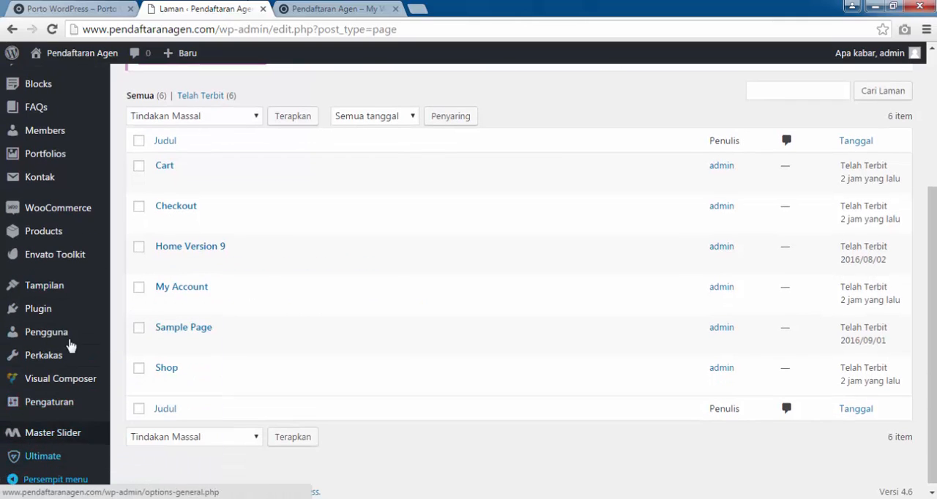
{"action": "mouse_move", "coordinate": [57, 414]}
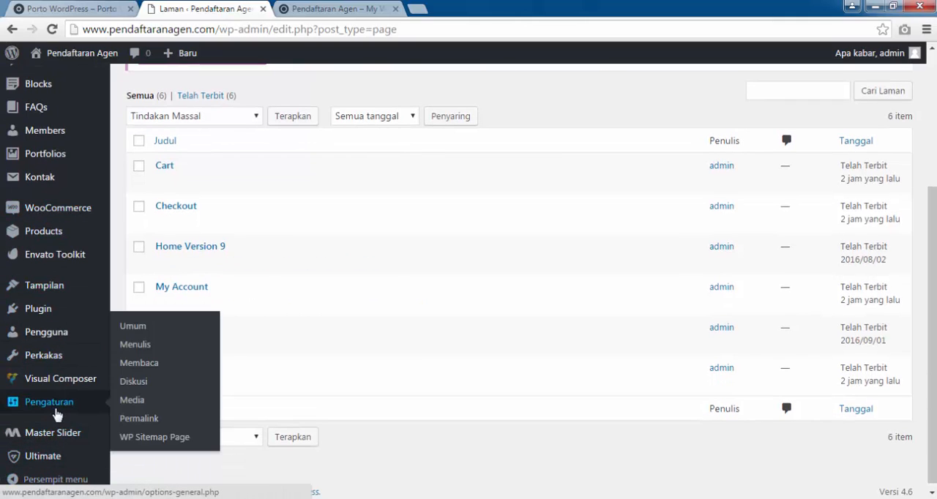
{"action": "left_click", "coordinate": [151, 368]}
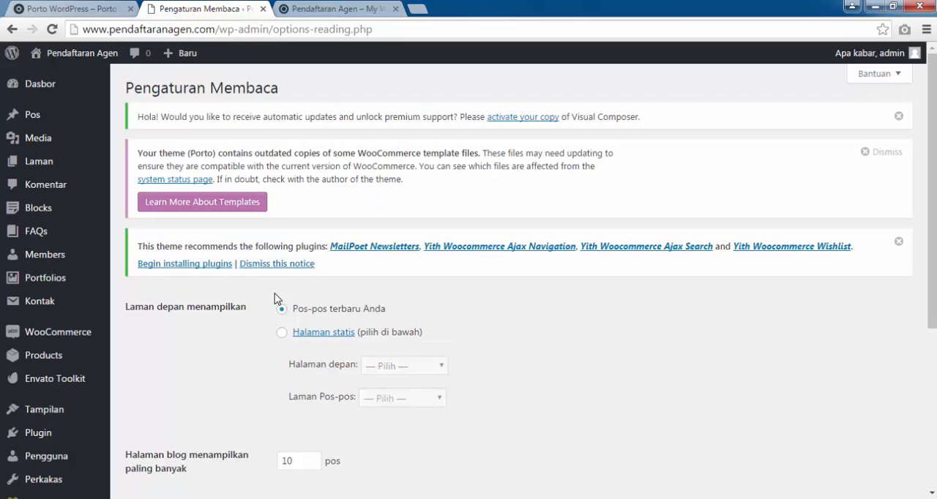
{"action": "scroll", "coordinate": [497, 347], "scroll_direction": "down", "scroll_amount": 2}
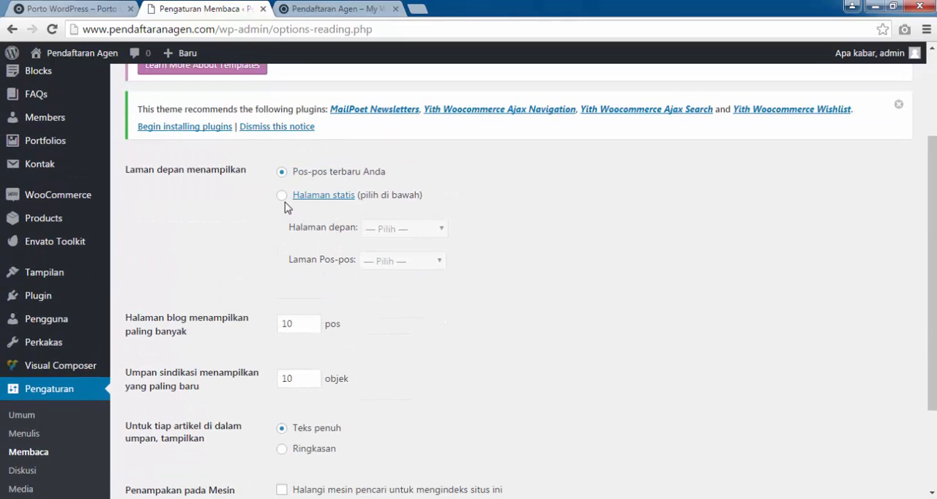
{"action": "left_click", "coordinate": [283, 197]}
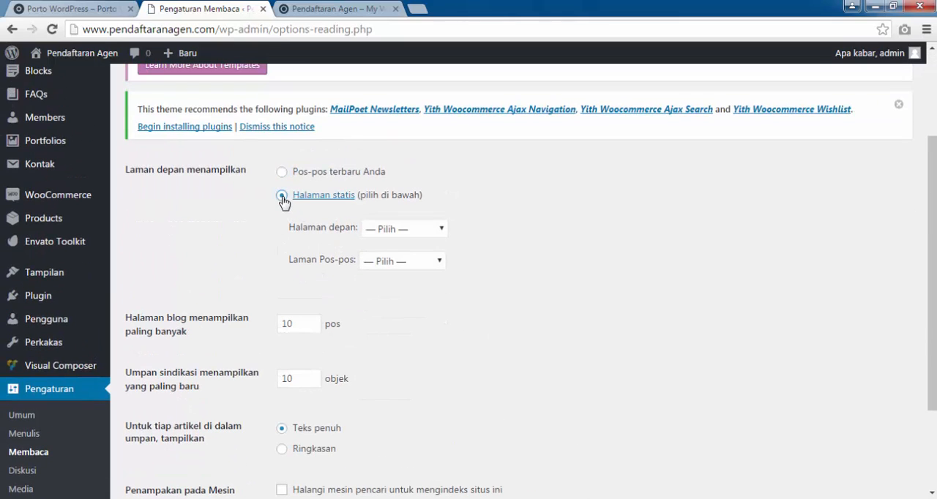
{"action": "left_click_drag", "start_coordinate": [285, 231], "coordinate": [435, 227]}
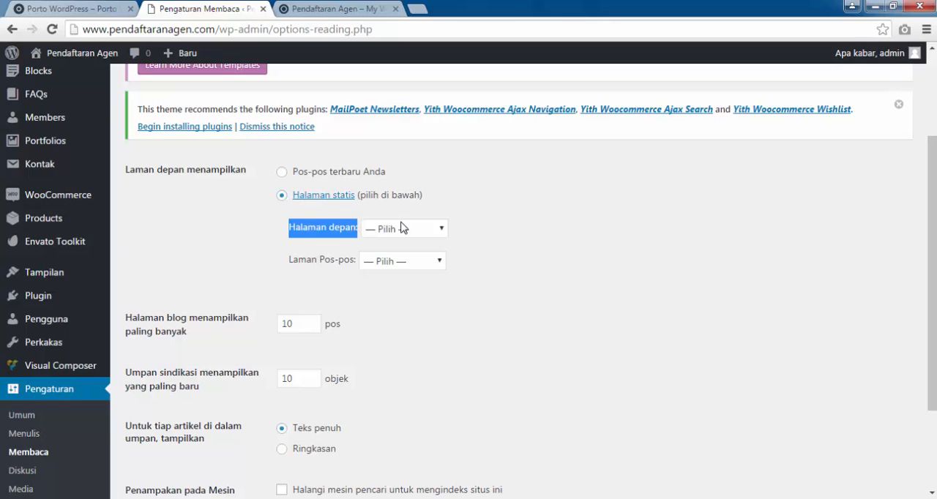
{"action": "left_click", "coordinate": [435, 227]}
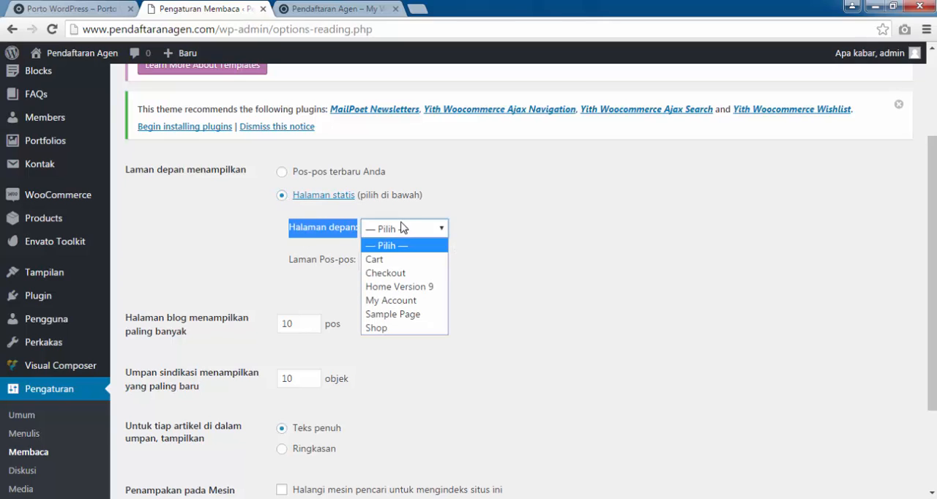
{"action": "left_click", "coordinate": [401, 287]}
{"action": "scroll", "coordinate": [558, 314], "scroll_direction": "down", "scroll_amount": 3}
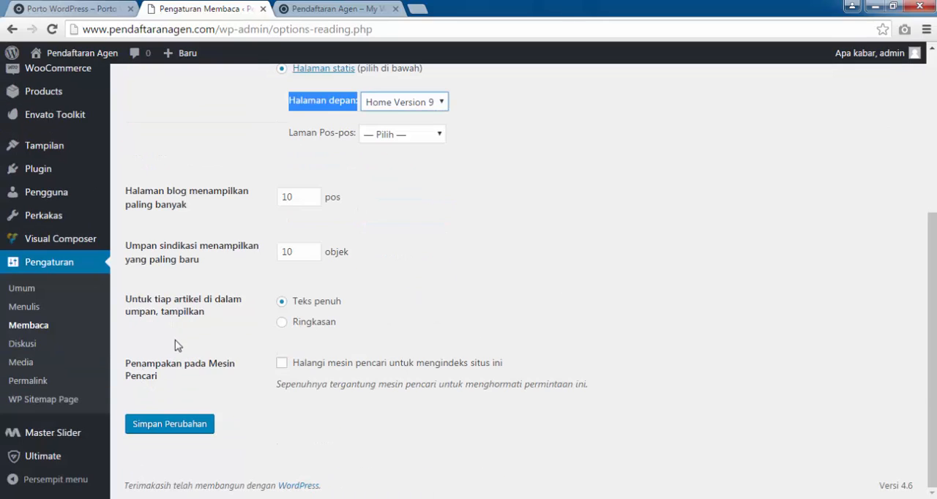
{"action": "left_click", "coordinate": [194, 433]}
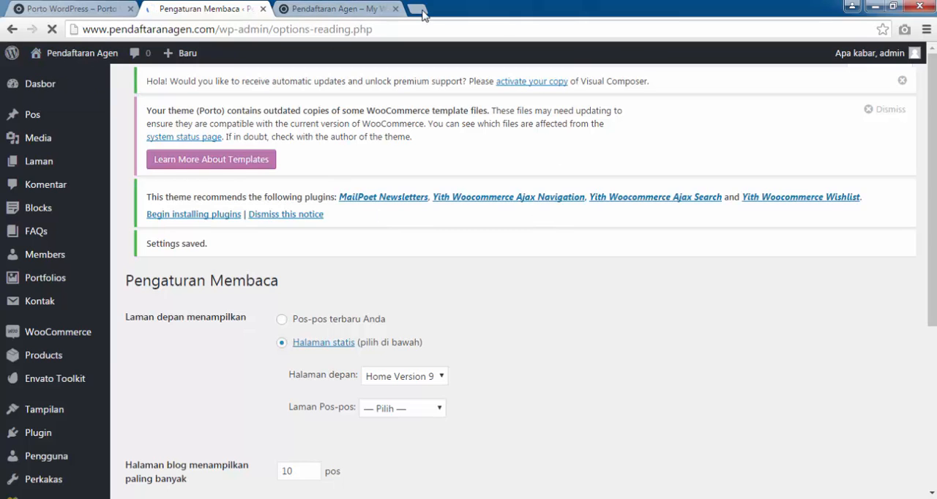
Open the pendaftaranagen.com site in a new browser tab and compare its front page with the Porto demo shop's home page.
{"action": "mouse_move", "coordinate": [58, 53]}
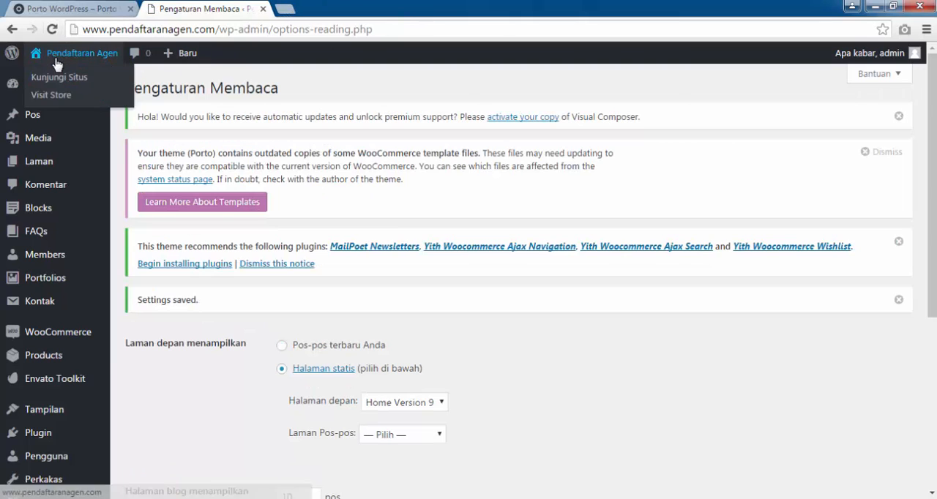
{"action": "right_click", "coordinate": [57, 85]}
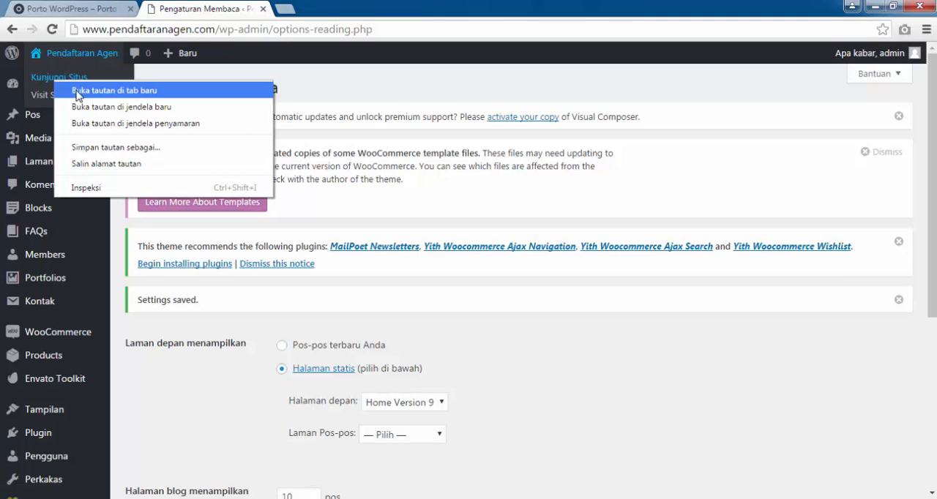
{"action": "left_click", "coordinate": [76, 92]}
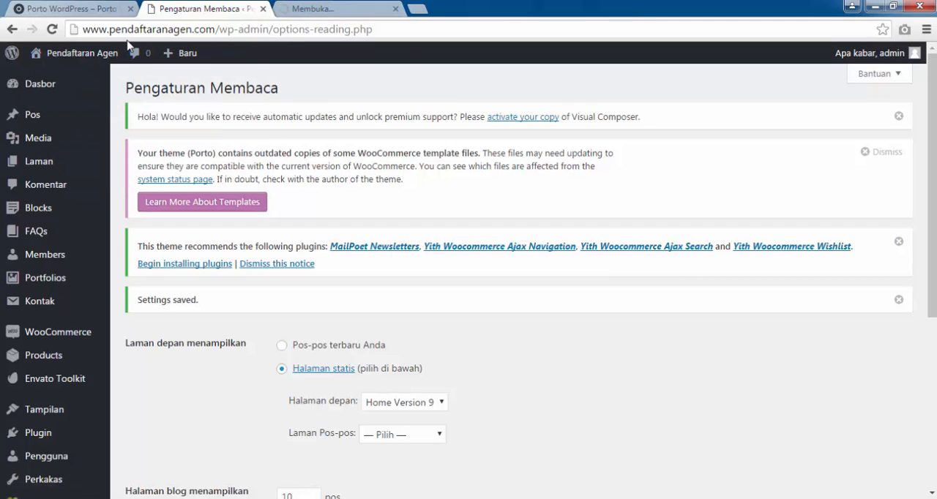
{"action": "left_click", "coordinate": [334, 8]}
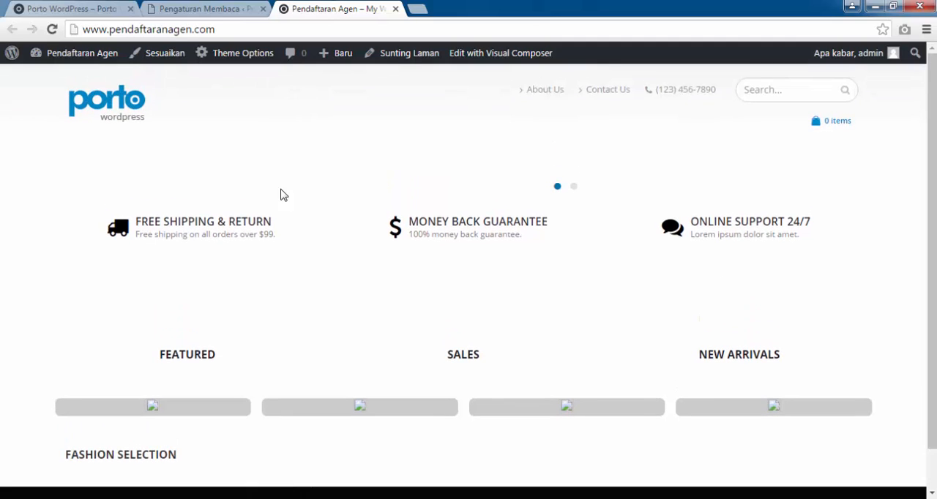
{"action": "left_click", "coordinate": [64, 7]}
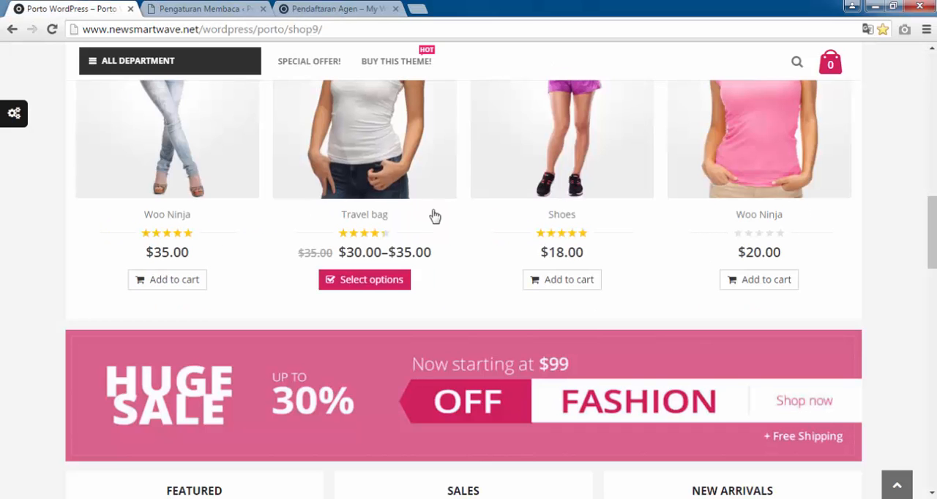
{"action": "scroll", "coordinate": [434, 216], "scroll_direction": "up", "scroll_amount": 15}
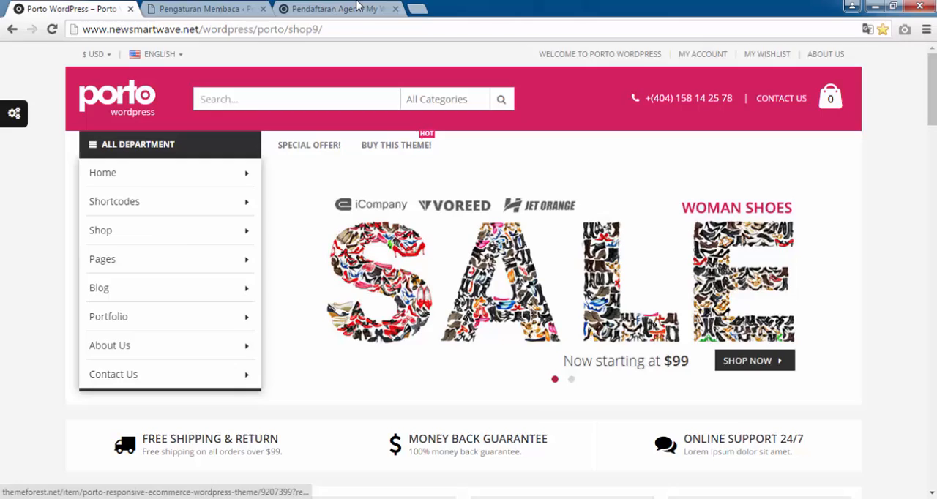
{"action": "left_click", "coordinate": [359, 8]}
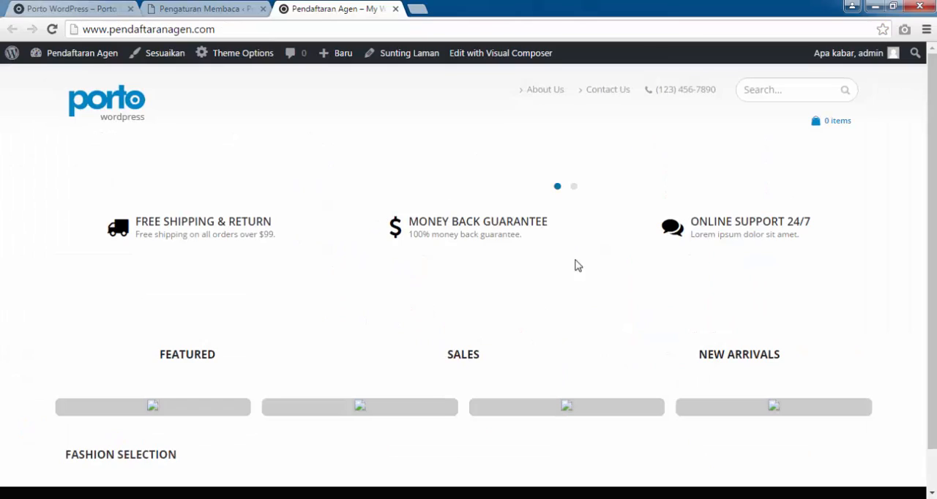
{"action": "scroll", "coordinate": [608, 224], "scroll_direction": "down", "scroll_amount": 2}
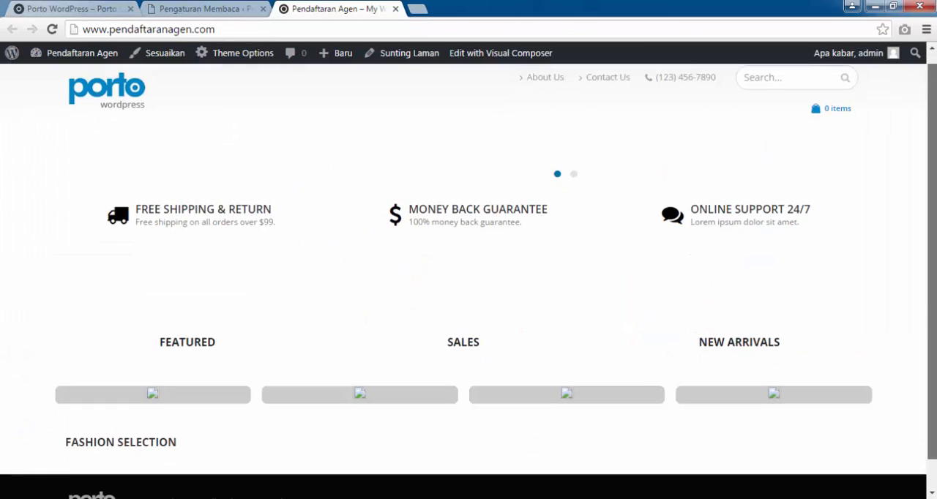
{"action": "scroll", "coordinate": [369, 229], "scroll_direction": "up", "scroll_amount": 2}
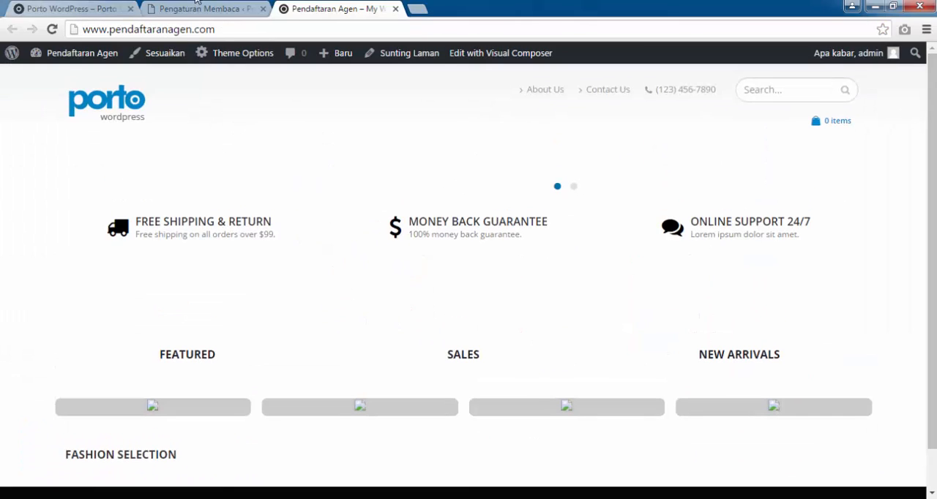
Return to the site's admin area and open the import tools page (Impor).
{"action": "left_click", "coordinate": [192, 7]}
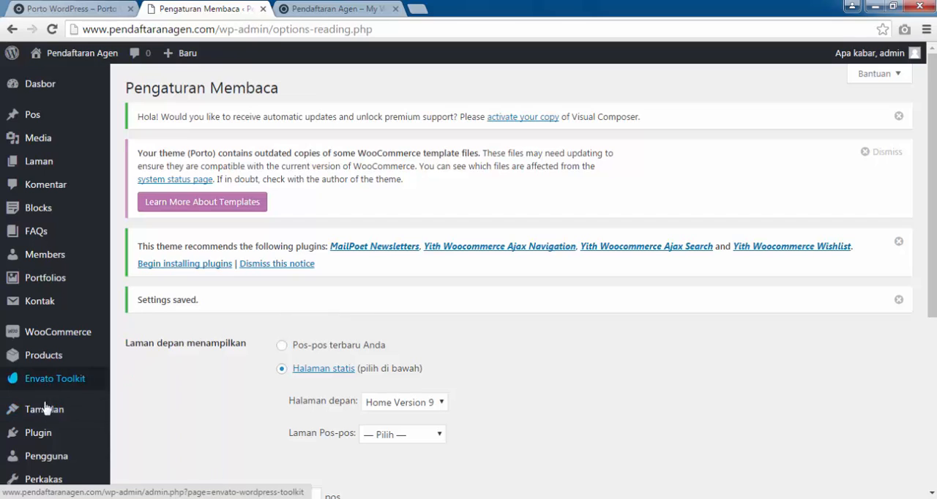
{"action": "mouse_move", "coordinate": [41, 440]}
{"action": "scroll", "coordinate": [42, 439], "scroll_direction": "down", "scroll_amount": 2}
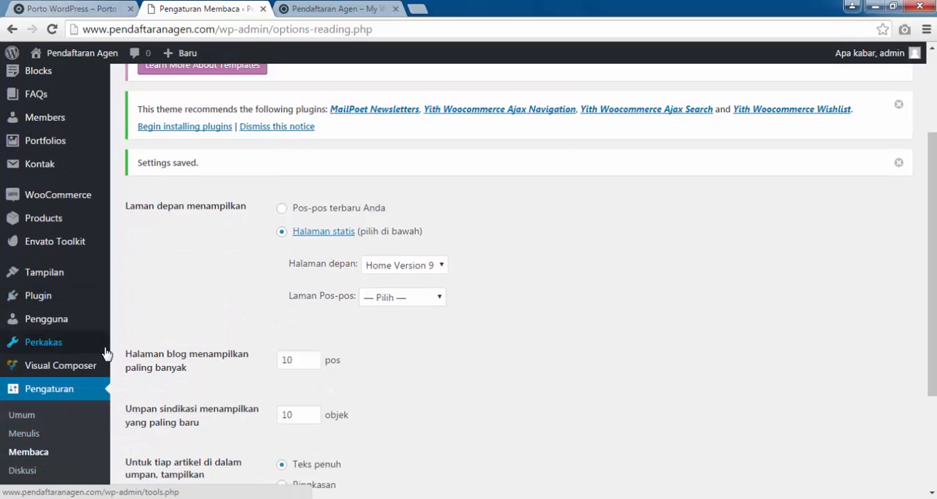
{"action": "scroll", "coordinate": [46, 355], "scroll_direction": "down", "scroll_amount": 2}
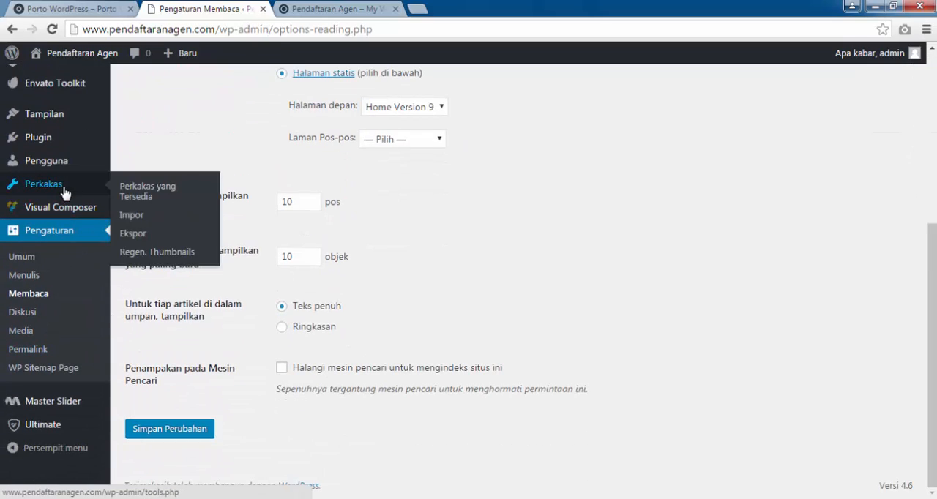
{"action": "left_click", "coordinate": [126, 221]}
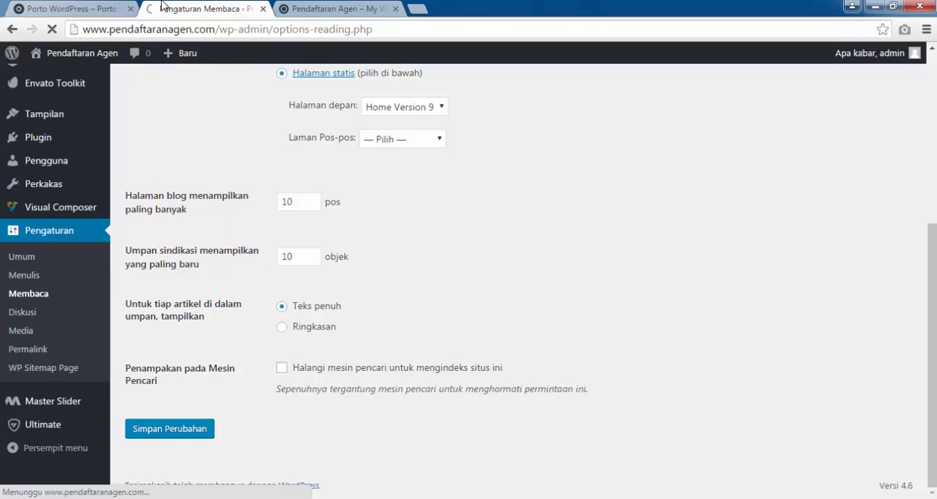
Examine the product sections on the Porto demo shop's home page and return to the import tools page.
{"action": "left_click", "coordinate": [77, 7]}
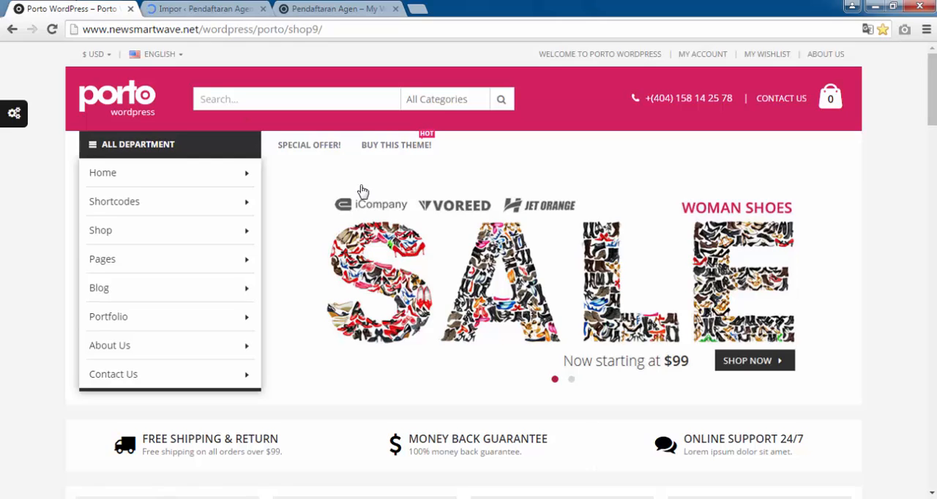
{"action": "scroll", "coordinate": [362, 192], "scroll_direction": "down", "scroll_amount": 6}
{"action": "scroll", "coordinate": [149, 205], "scroll_direction": "up", "scroll_amount": 1}
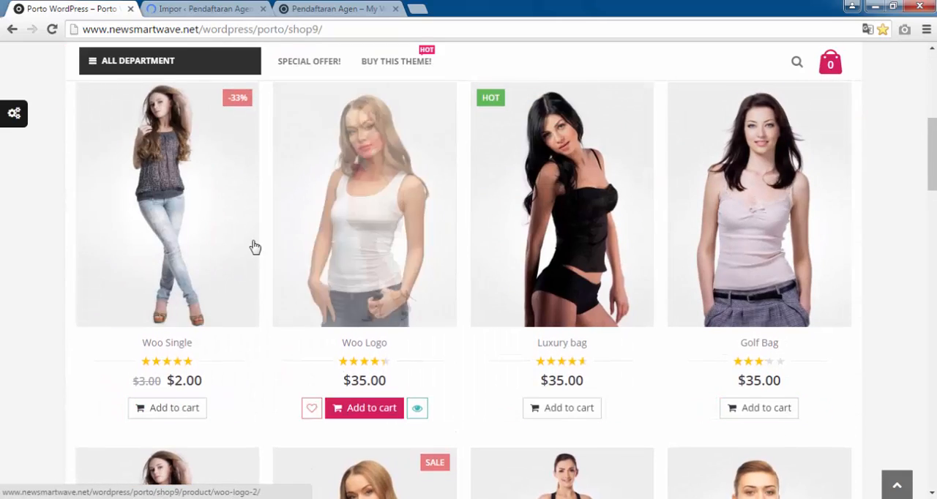
{"action": "scroll", "coordinate": [220, 292], "scroll_direction": "down", "scroll_amount": 2}
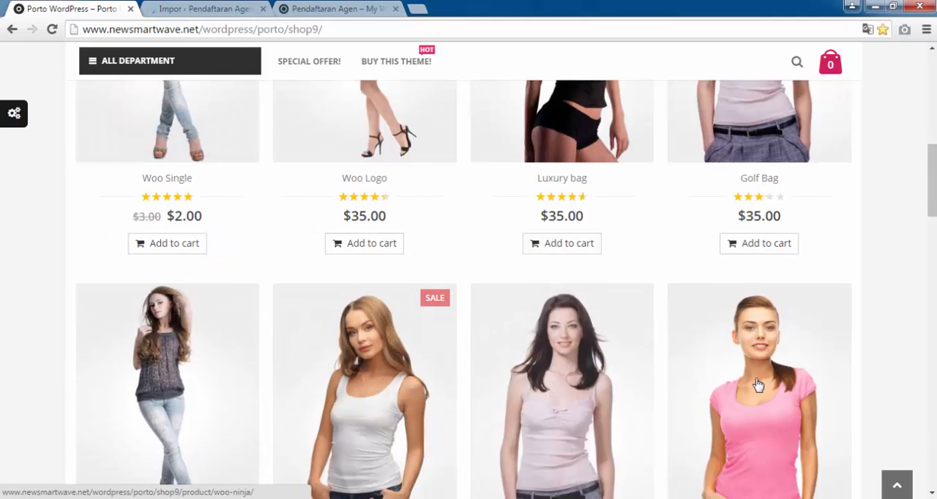
{"action": "left_click", "coordinate": [209, 8]}
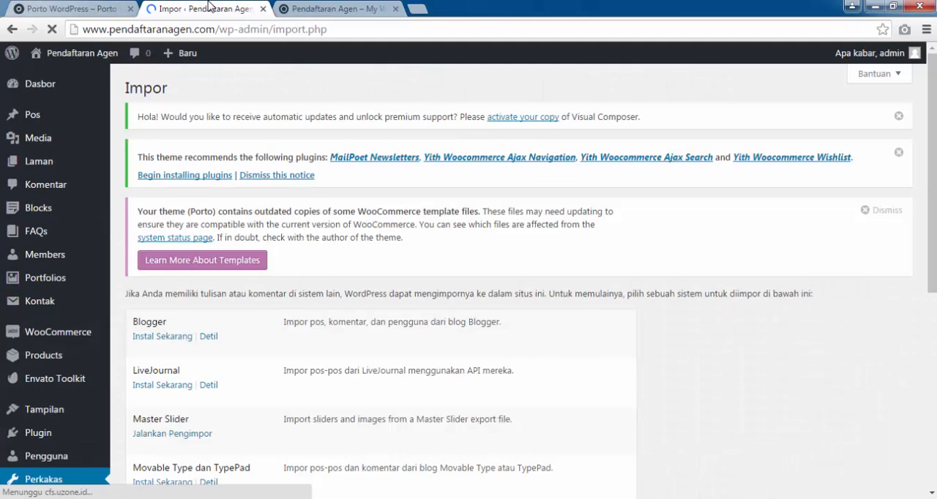
Find the WordPress importer in the list of import systems and run it.
{"action": "scroll", "coordinate": [253, 152], "scroll_direction": "down", "scroll_amount": 2}
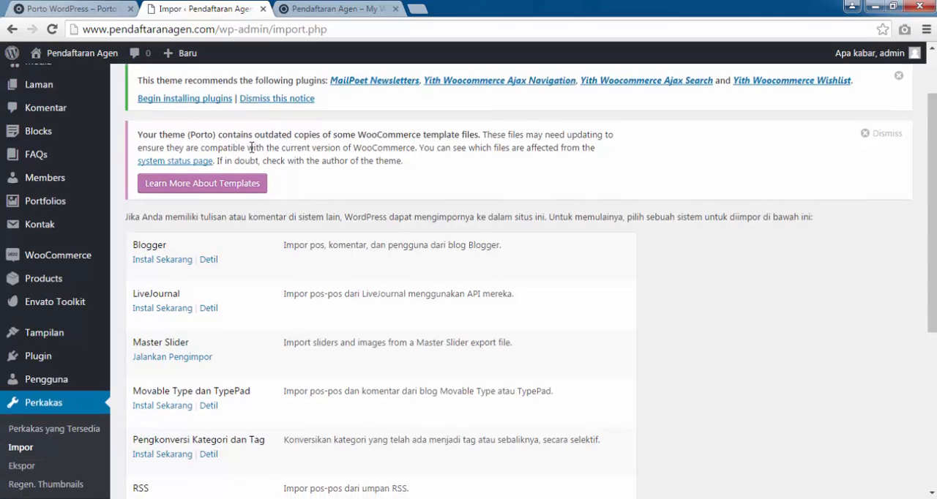
{"action": "scroll", "coordinate": [251, 150], "scroll_direction": "up", "scroll_amount": 2}
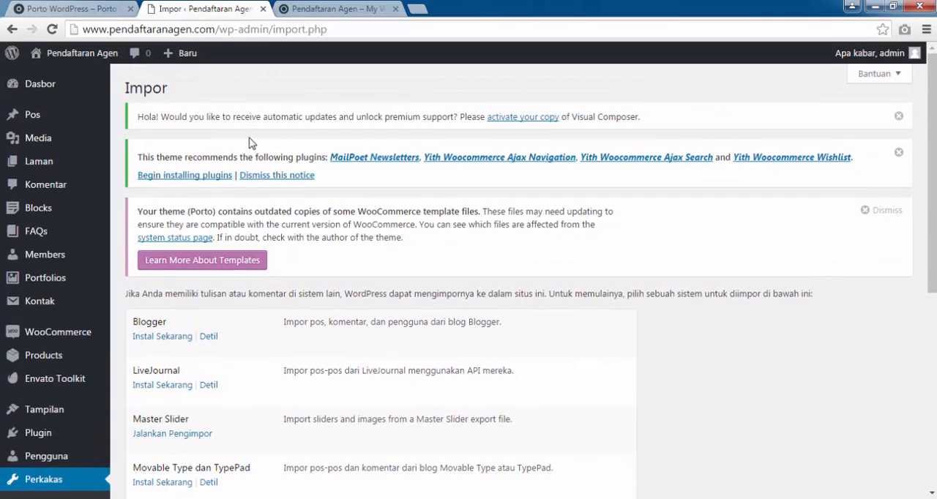
{"action": "scroll", "coordinate": [211, 177], "scroll_direction": "down", "scroll_amount": 2}
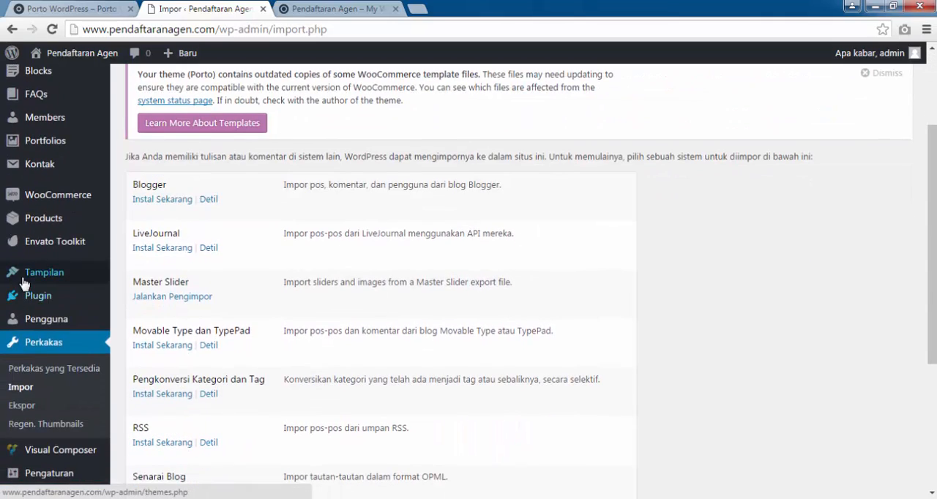
{"action": "mouse_move", "coordinate": [53, 224]}
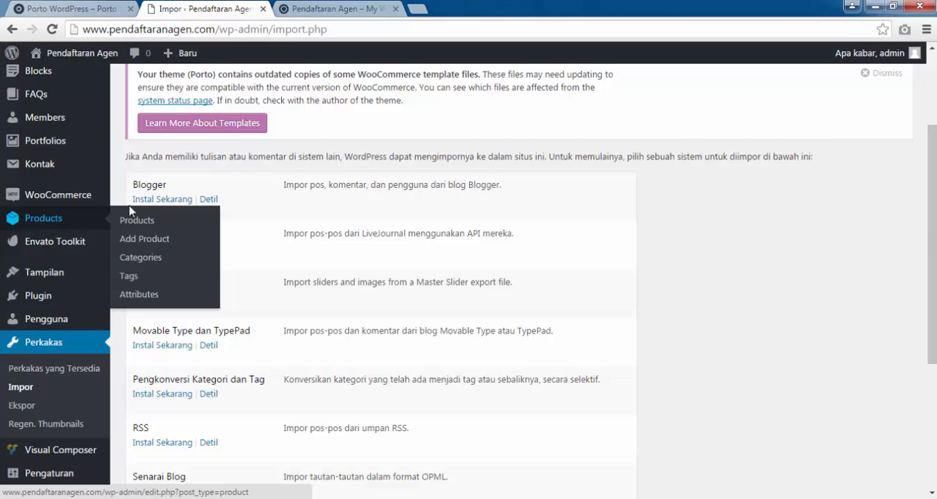
{"action": "scroll", "coordinate": [614, 388], "scroll_direction": "down", "scroll_amount": 3}
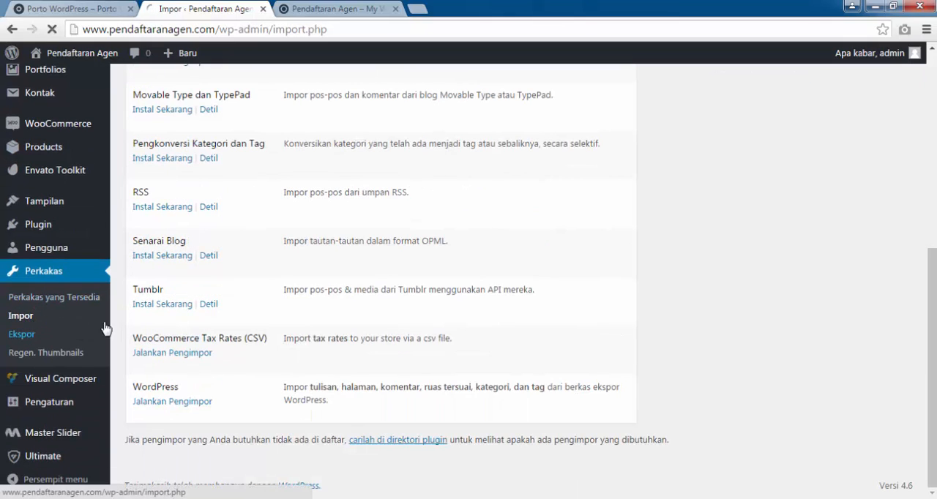
{"action": "left_click", "coordinate": [18, 317]}
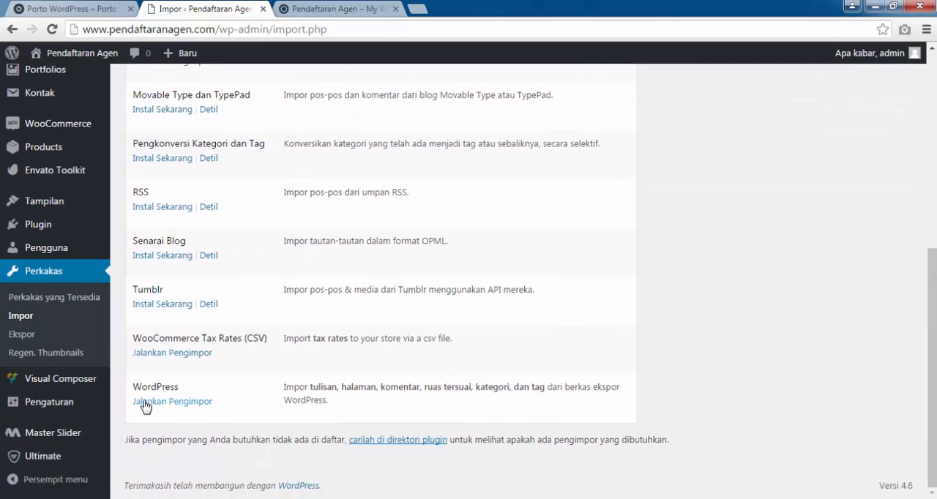
{"action": "left_click", "coordinate": [144, 404]}
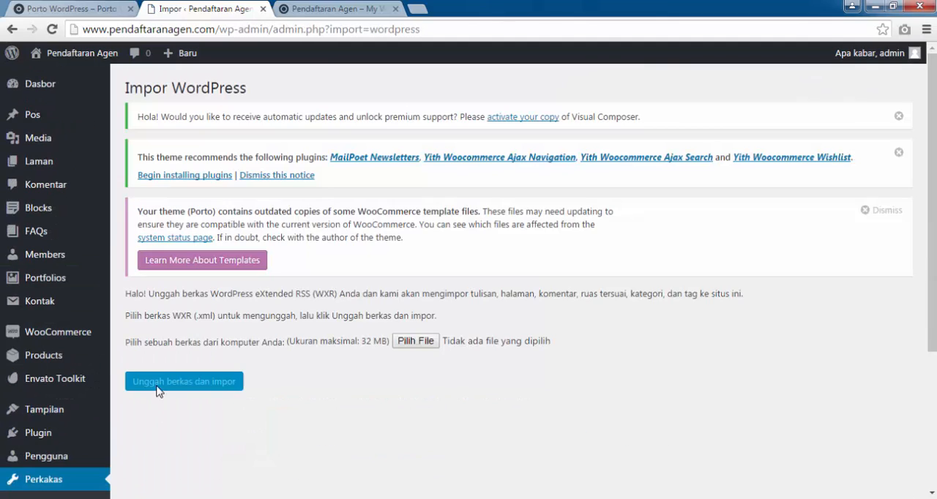
Choose produk.xml from the file import folder and upload it for import.
{"action": "left_click", "coordinate": [406, 332]}
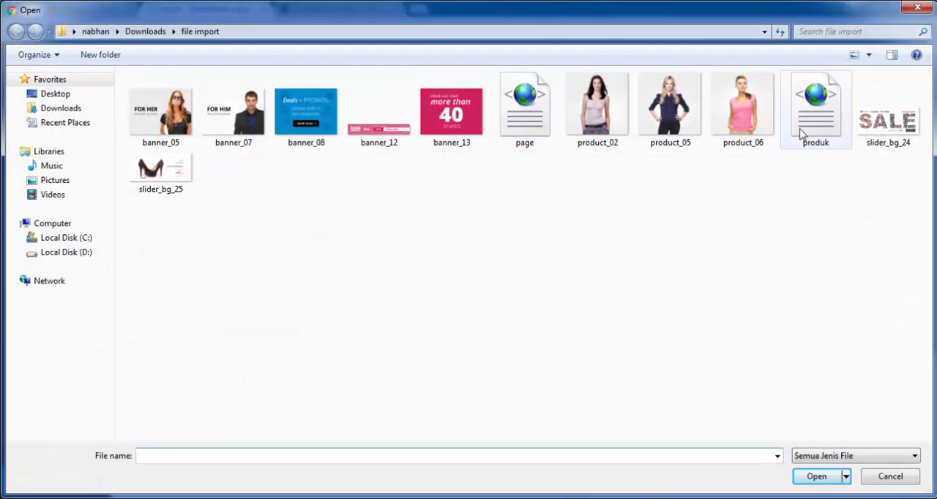
{"action": "left_click", "coordinate": [809, 139]}
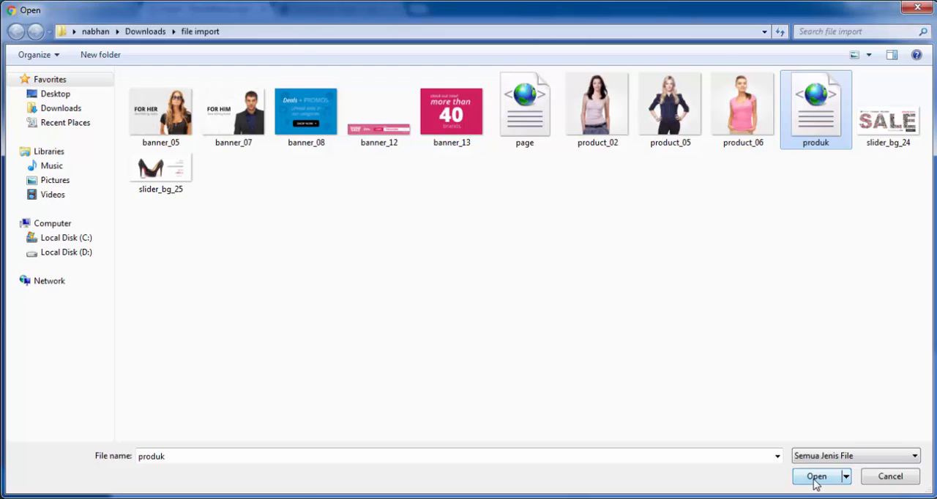
{"action": "left_click", "coordinate": [816, 476]}
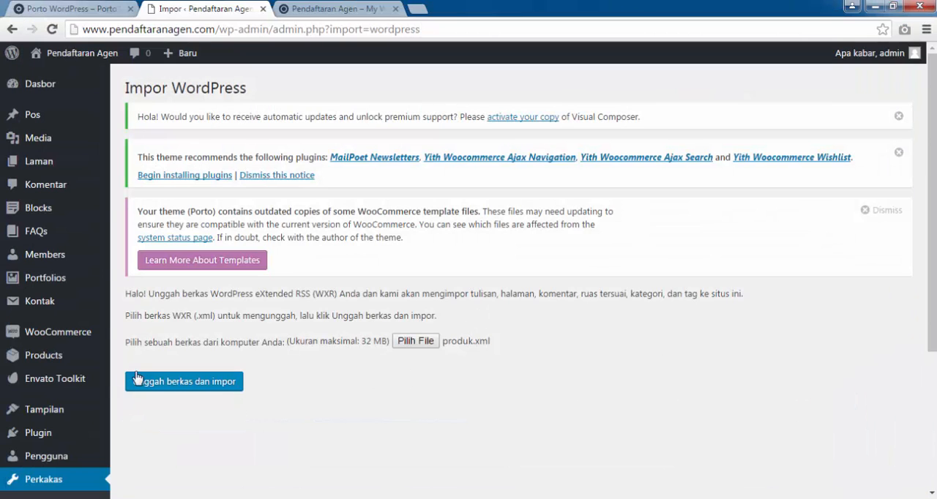
{"action": "left_click", "coordinate": [217, 388]}
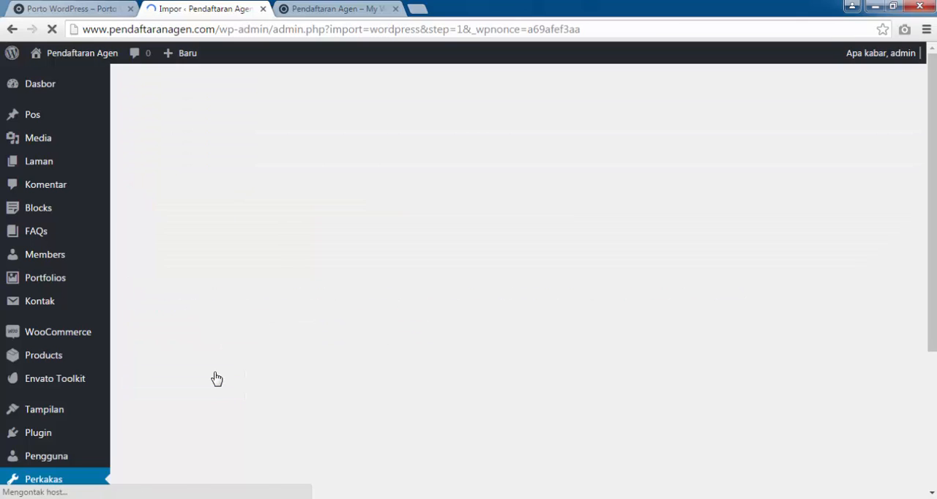
Assign the imported content to the existing user admin and submit the import.
{"action": "scroll", "coordinate": [219, 353], "scroll_direction": "down", "scroll_amount": 1}
{"action": "scroll", "coordinate": [219, 353], "scroll_direction": "down", "scroll_amount": 3}
{"action": "left_click", "coordinate": [387, 217]}
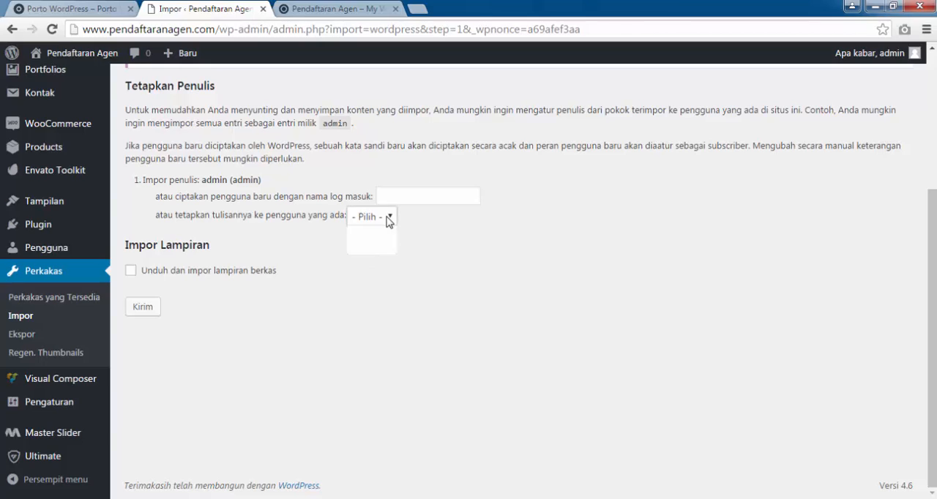
{"action": "left_click", "coordinate": [369, 249]}
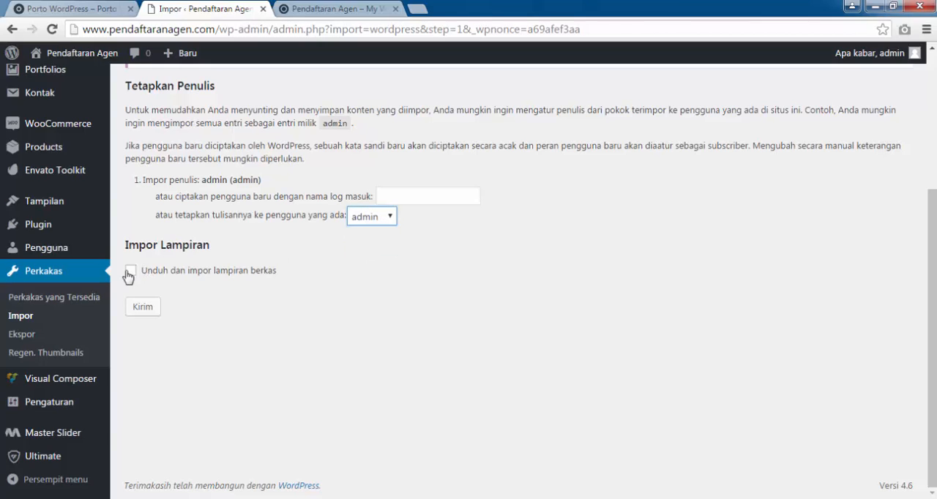
{"action": "left_click", "coordinate": [147, 309]}
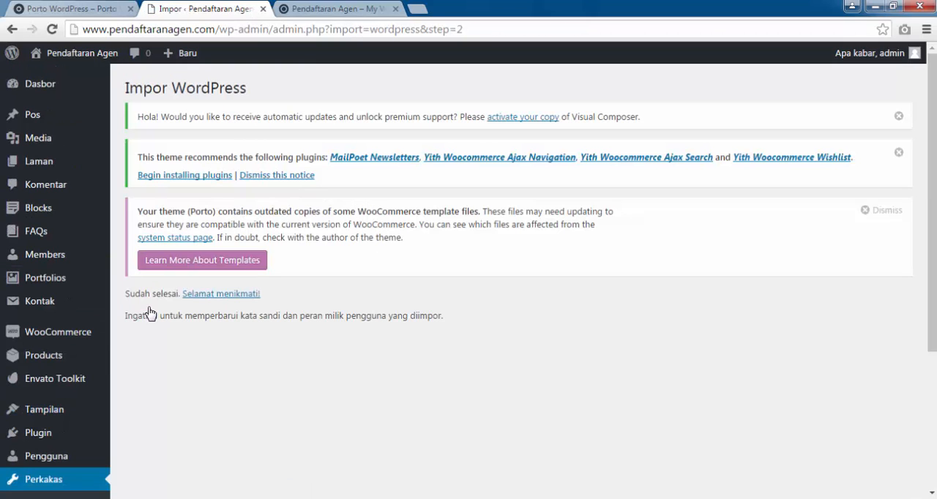
Leave the finished import and look through the store's product list (Products) for the imported items.
{"action": "left_click", "coordinate": [216, 300]}
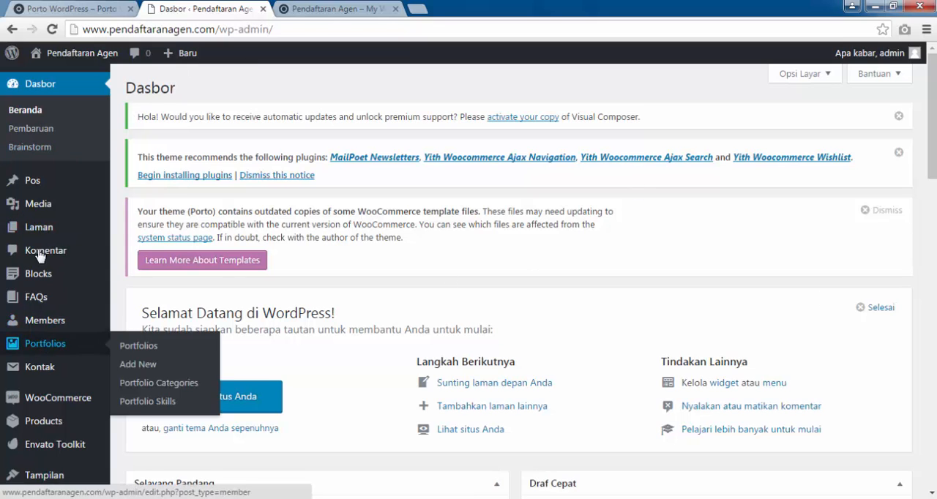
{"action": "mouse_move", "coordinate": [41, 311]}
{"action": "scroll", "coordinate": [42, 312], "scroll_direction": "down", "scroll_amount": 2}
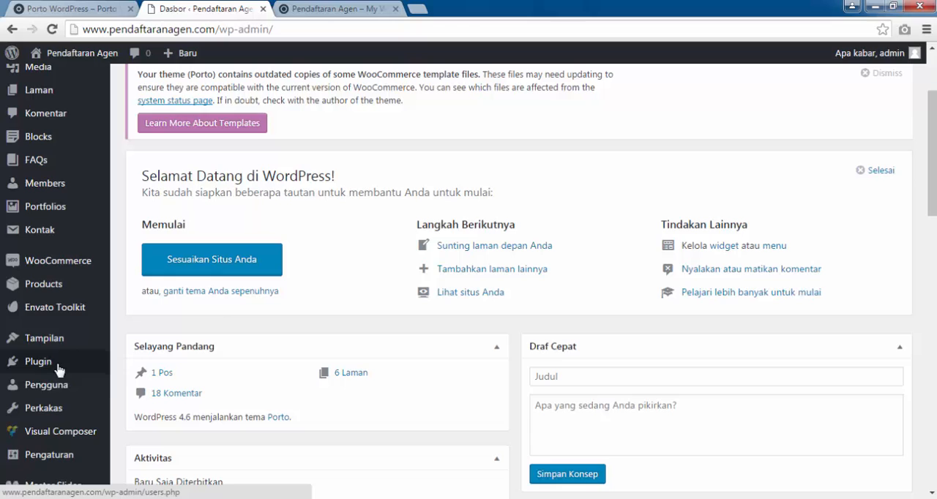
{"action": "left_click", "coordinate": [53, 293]}
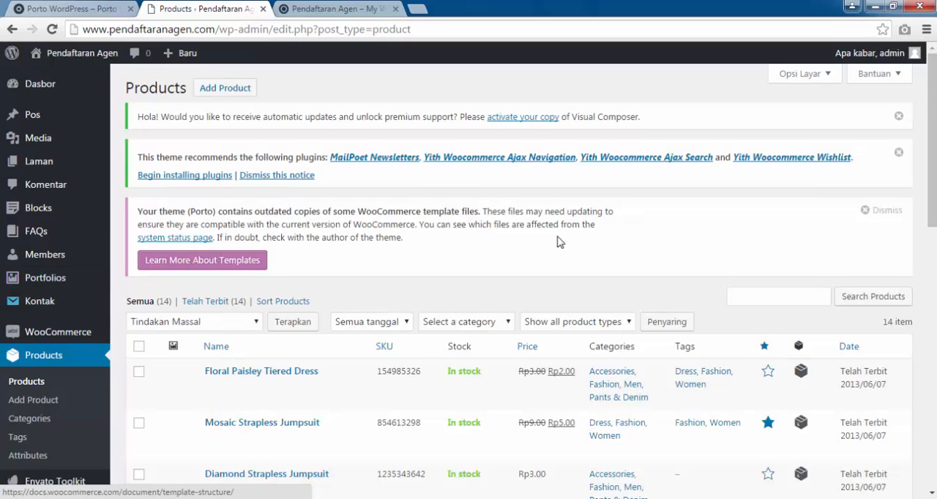
{"action": "scroll", "coordinate": [558, 240], "scroll_direction": "down", "scroll_amount": 2}
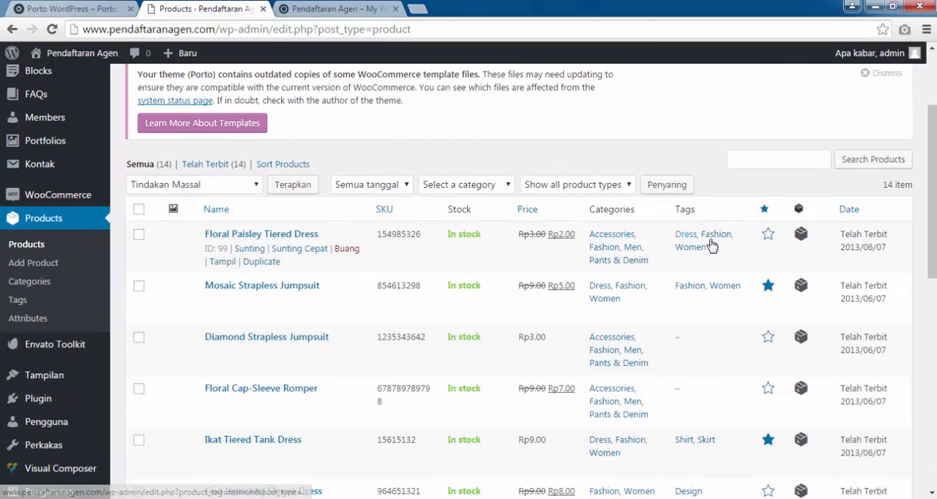
{"action": "scroll", "coordinate": [211, 328], "scroll_direction": "down", "scroll_amount": 5}
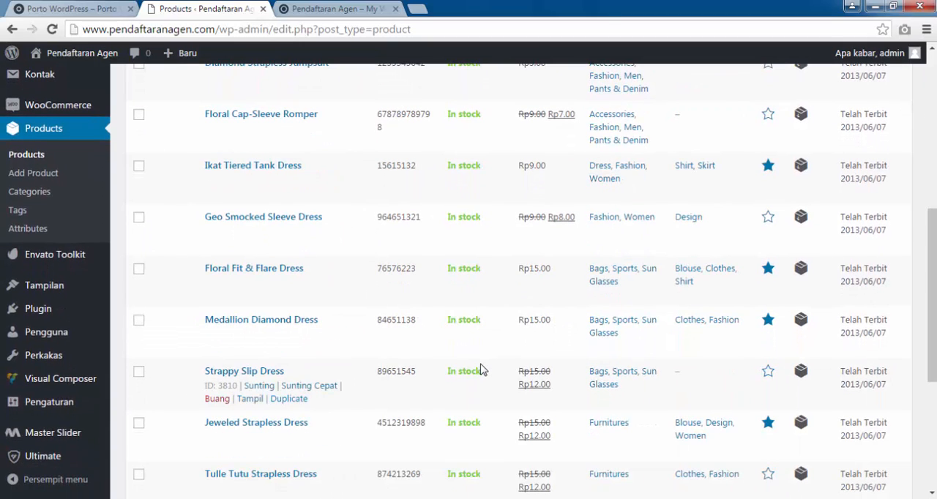
Close the old storefront tab and open the site's front page afresh in a new browser tab.
{"action": "scroll", "coordinate": [482, 371], "scroll_direction": "down", "scroll_amount": 2}
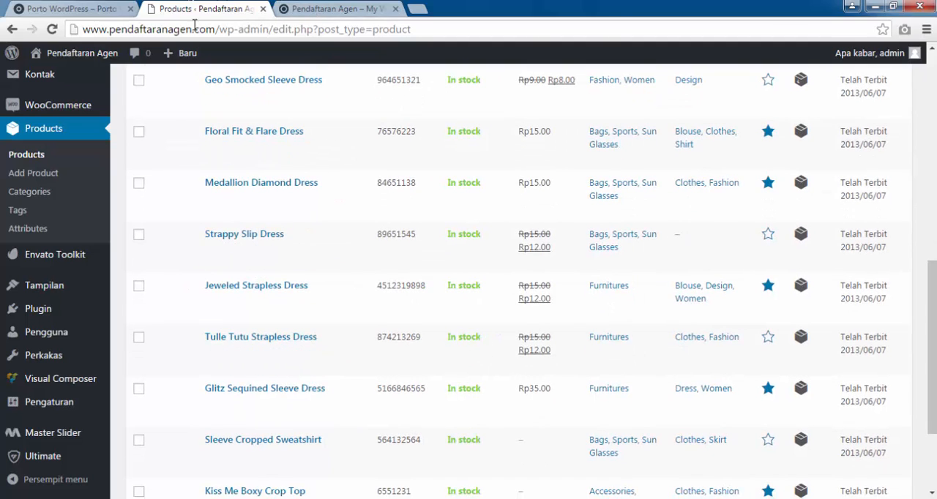
{"action": "left_click", "coordinate": [395, 9]}
{"action": "scroll", "coordinate": [381, 115], "scroll_direction": "up", "scroll_amount": 9}
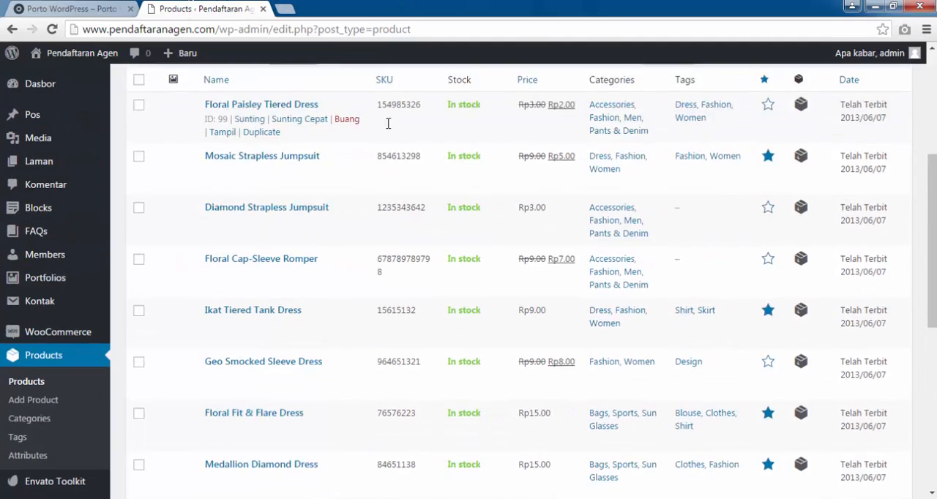
{"action": "mouse_move", "coordinate": [59, 56]}
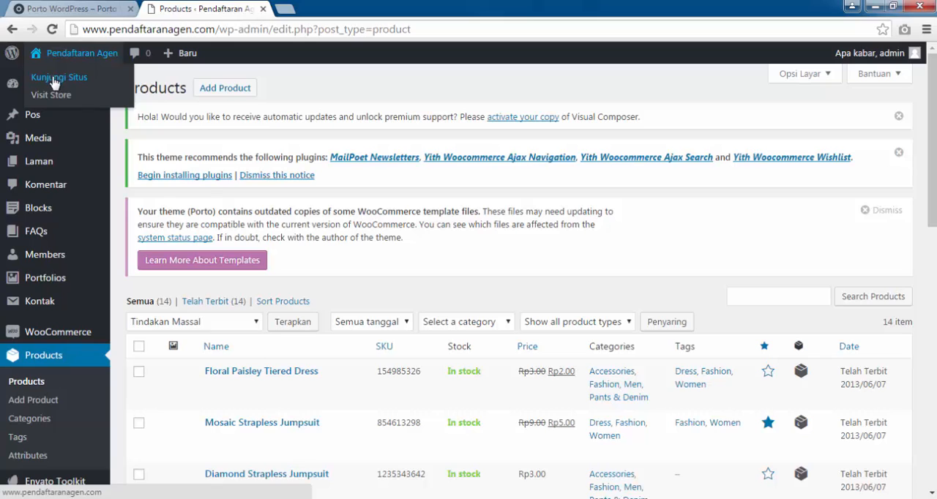
{"action": "right_click", "coordinate": [54, 83]}
{"action": "left_click", "coordinate": [73, 86]}
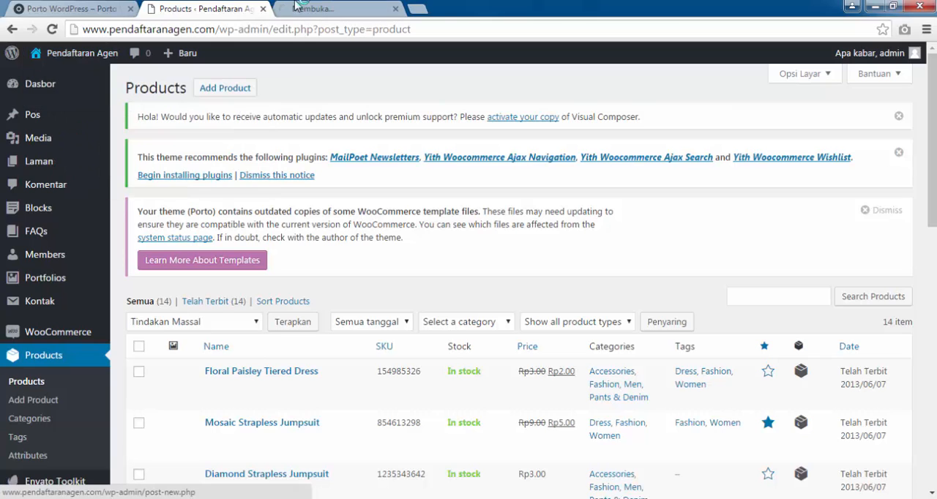
{"action": "left_click", "coordinate": [296, 7]}
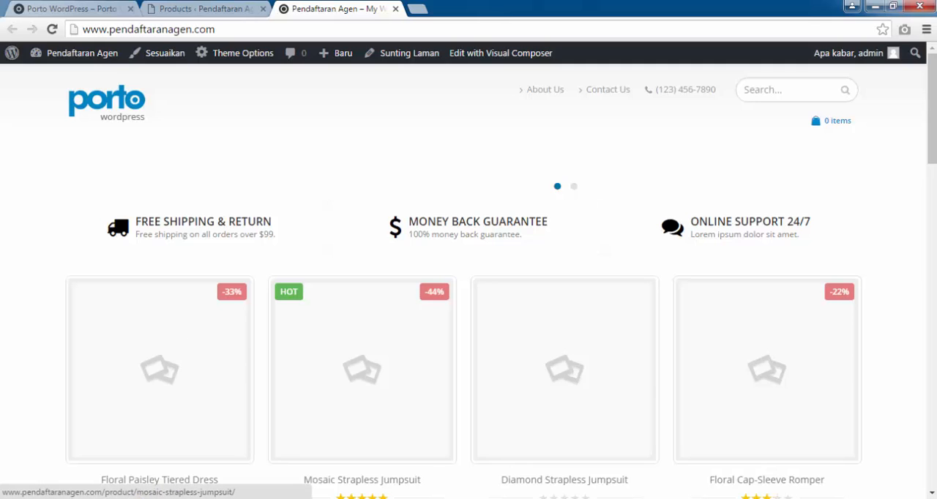
Compare the store's front page, including the Featured, Sales and New Arrivals sections, with the Porto shop9 demo page.
{"action": "left_click_drag", "start_coordinate": [931, 149], "coordinate": [928, 341]}
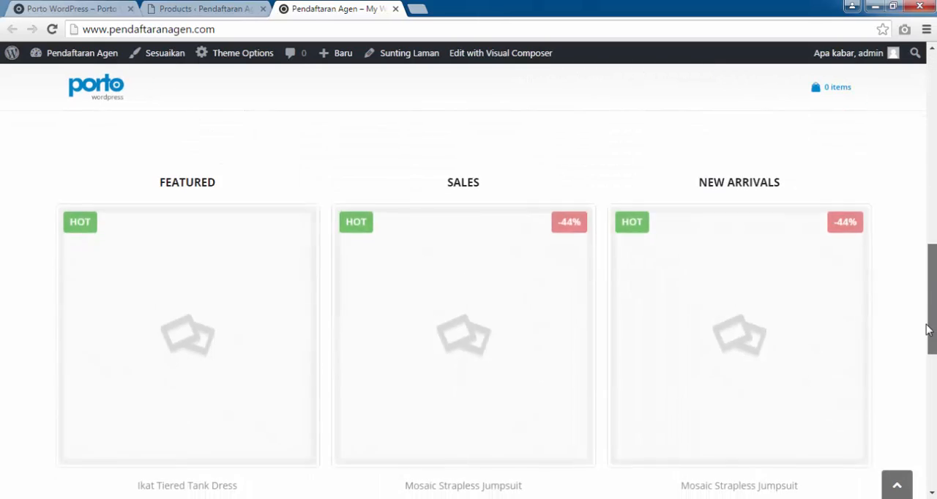
{"action": "left_click", "coordinate": [82, 7]}
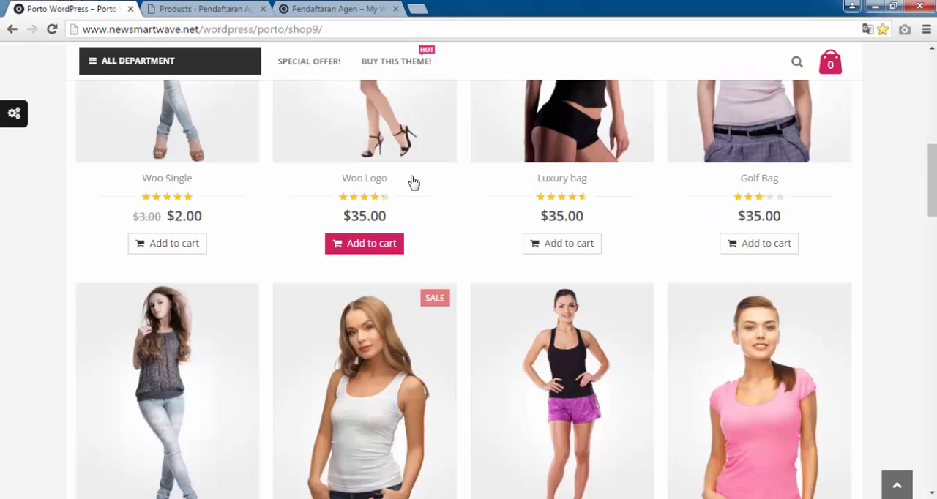
{"action": "scroll", "coordinate": [412, 182], "scroll_direction": "down", "scroll_amount": 9}
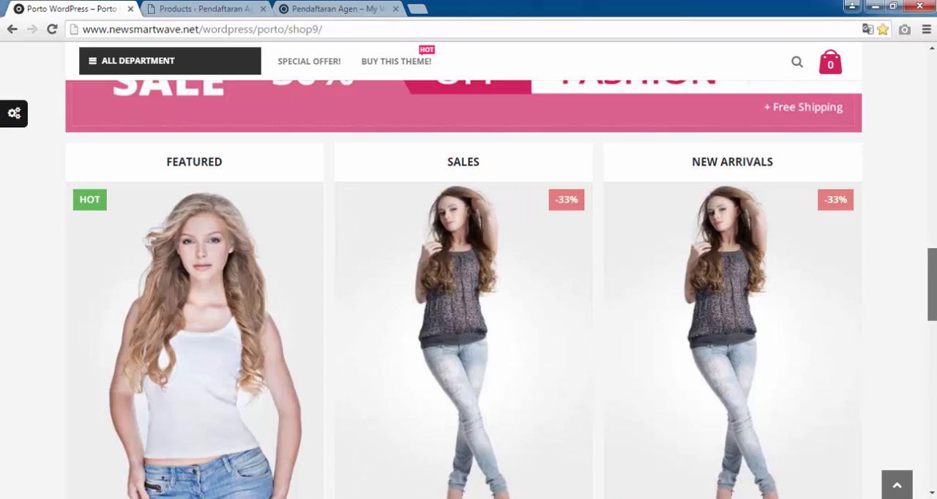
{"action": "left_click_drag", "start_coordinate": [931, 285], "coordinate": [931, 88]}
{"action": "left_click", "coordinate": [307, 7]}
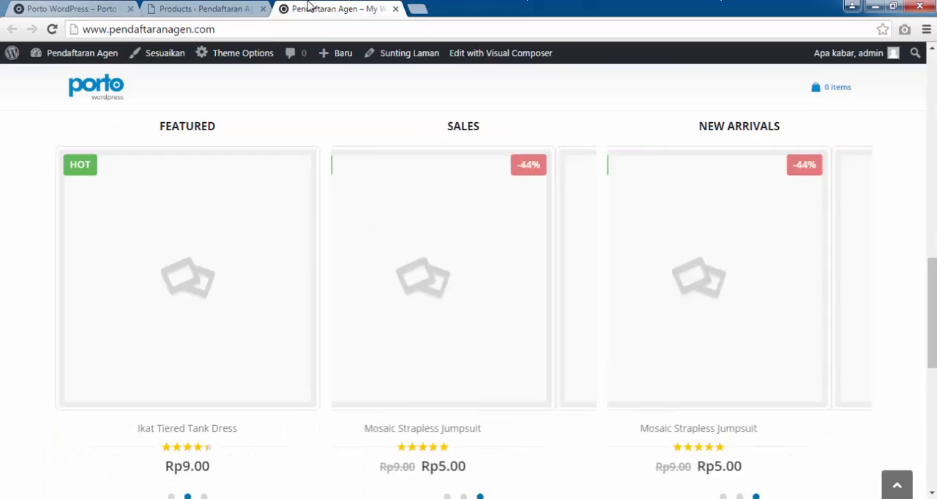
{"action": "left_click_drag", "start_coordinate": [931, 313], "coordinate": [905, 77]}
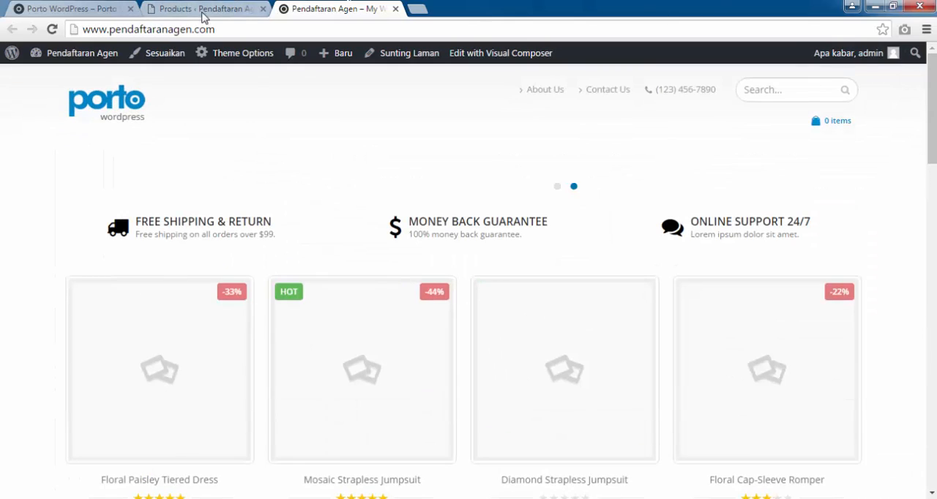
Return to the admin product list and look through the imported products again.
{"action": "left_click", "coordinate": [204, 11]}
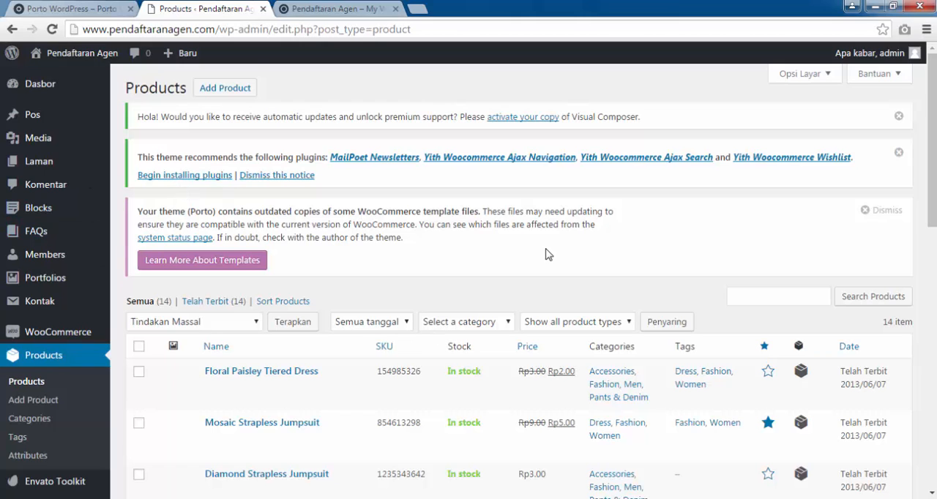
{"action": "scroll", "coordinate": [548, 253], "scroll_direction": "down", "scroll_amount": 2}
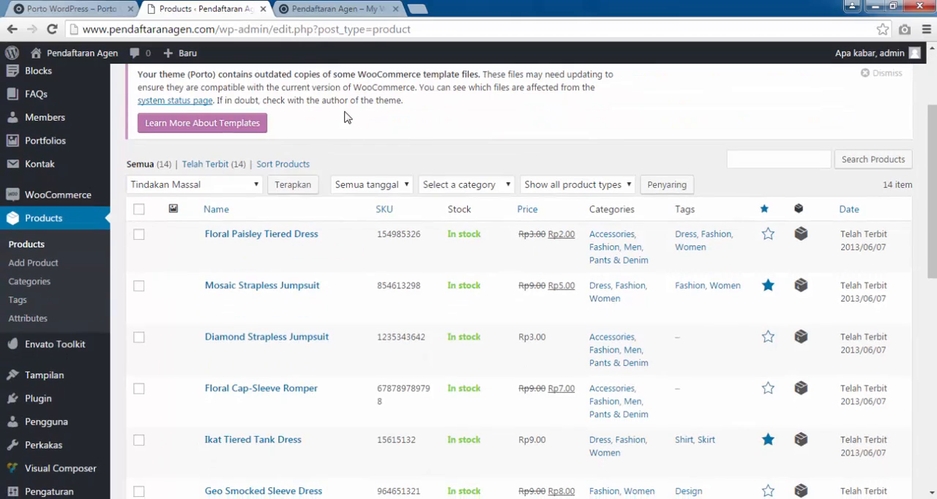
{"action": "scroll", "coordinate": [300, 212], "scroll_direction": "up", "scroll_amount": 2}
{"action": "scroll", "coordinate": [302, 211], "scroll_direction": "down", "scroll_amount": 9}
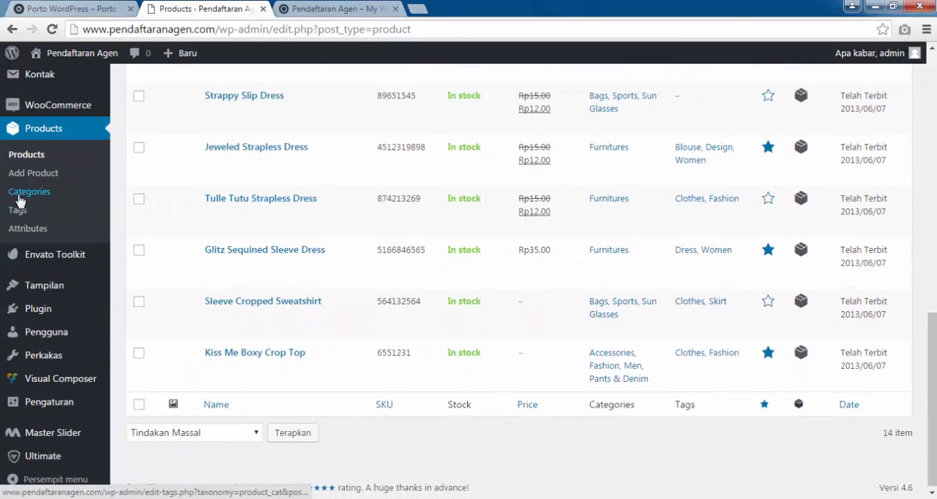
{"action": "scroll", "coordinate": [19, 207], "scroll_direction": "up", "scroll_amount": 2}
{"action": "mouse_move", "coordinate": [147, 196]}
{"action": "scroll", "coordinate": [382, 178], "scroll_direction": "up", "scroll_amount": 2}
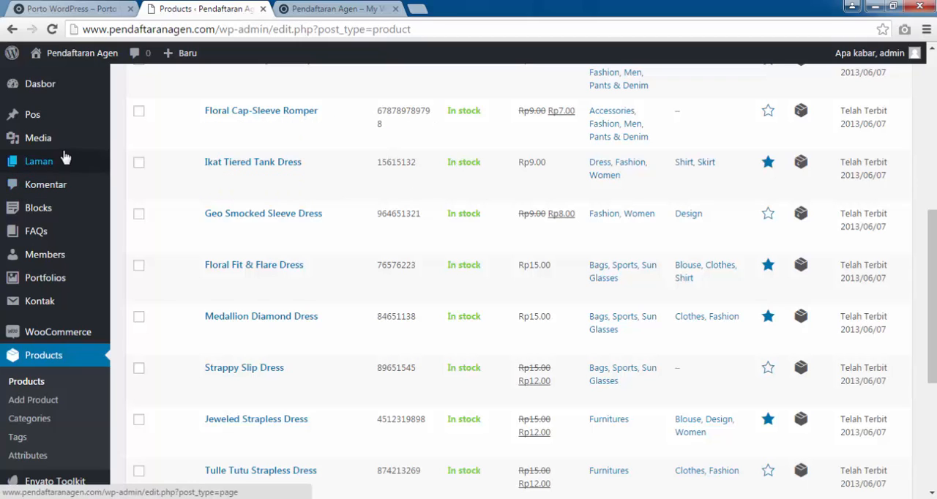
Go to the media library (Pustaka Media) and begin a new media upload by browsing for files.
{"action": "mouse_move", "coordinate": [39, 146]}
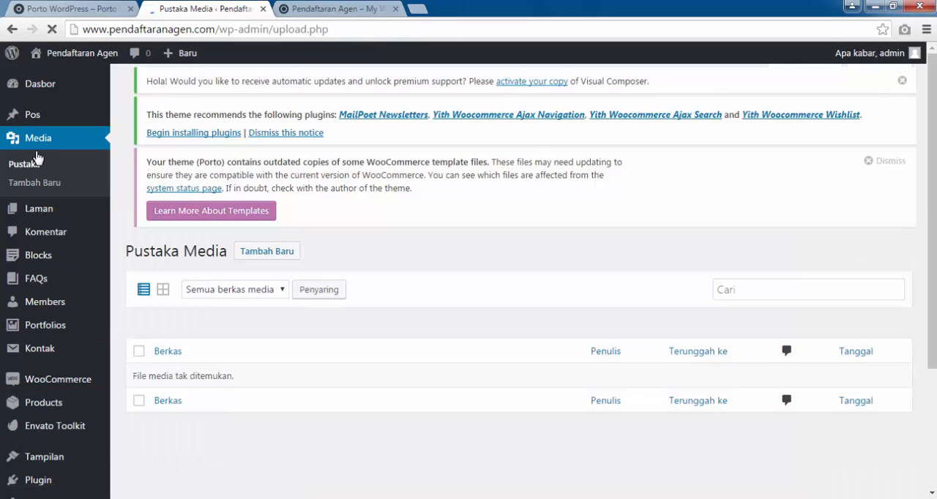
{"action": "scroll", "coordinate": [454, 306], "scroll_direction": "down", "scroll_amount": 2}
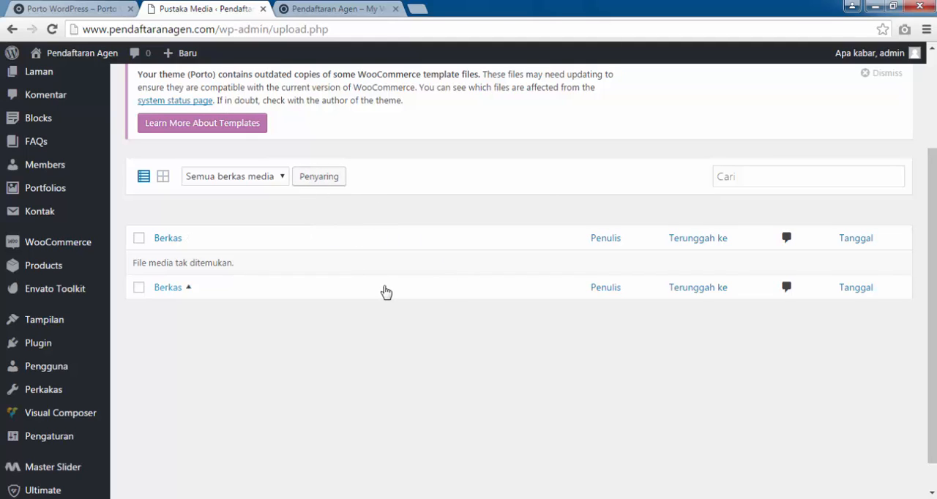
{"action": "scroll", "coordinate": [376, 264], "scroll_direction": "up", "scroll_amount": 2}
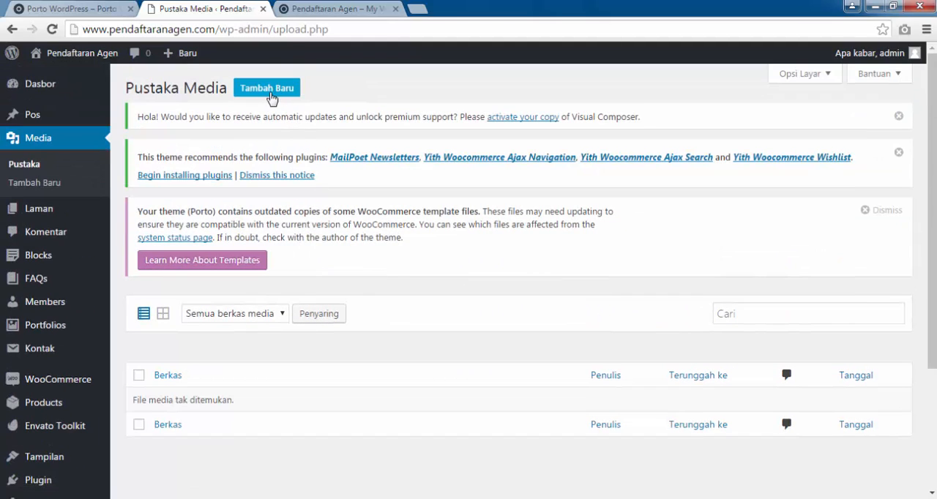
{"action": "left_click", "coordinate": [269, 95]}
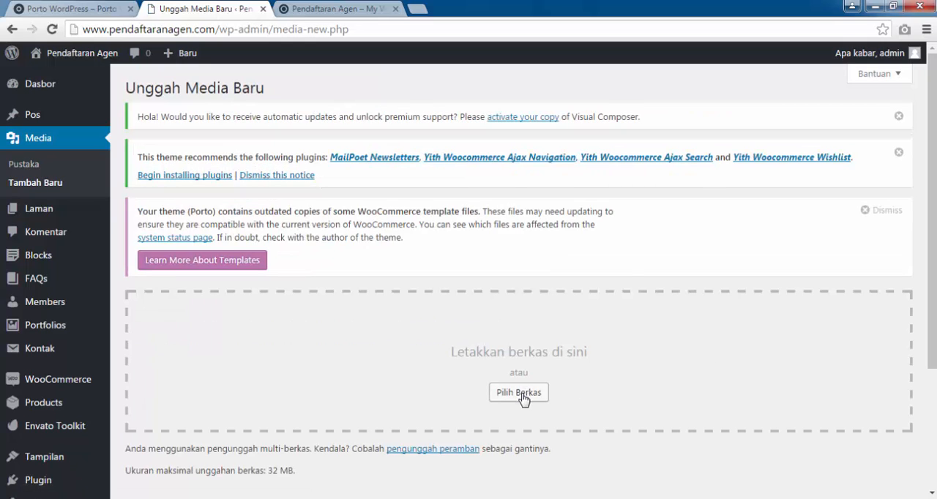
{"action": "left_click", "coordinate": [522, 394]}
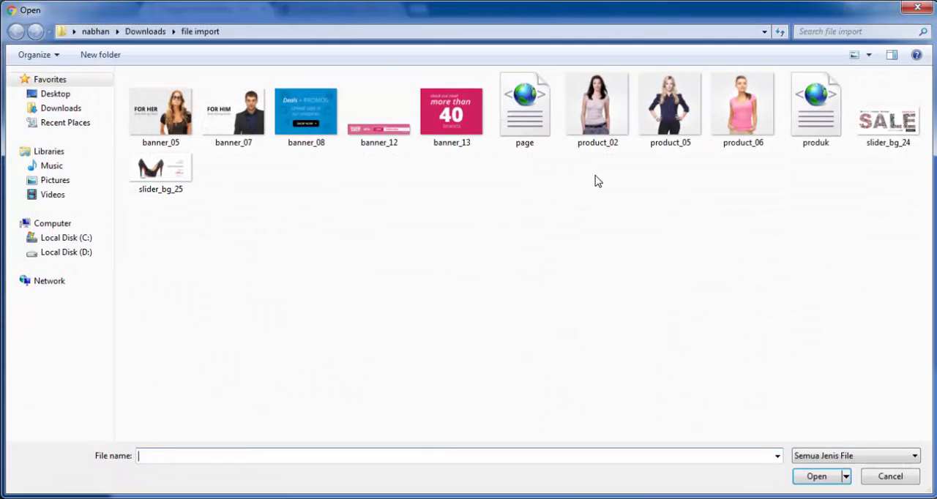
Sort the file import folder by type and upload all its images, banner_12 through banner_08, leaving out the page and produk files.
{"action": "right_click", "coordinate": [415, 207]}
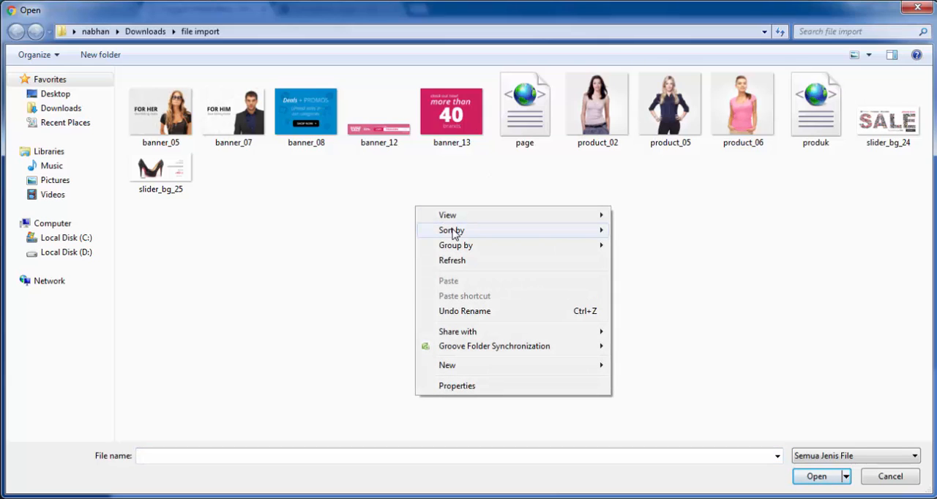
{"action": "mouse_move", "coordinate": [452, 231]}
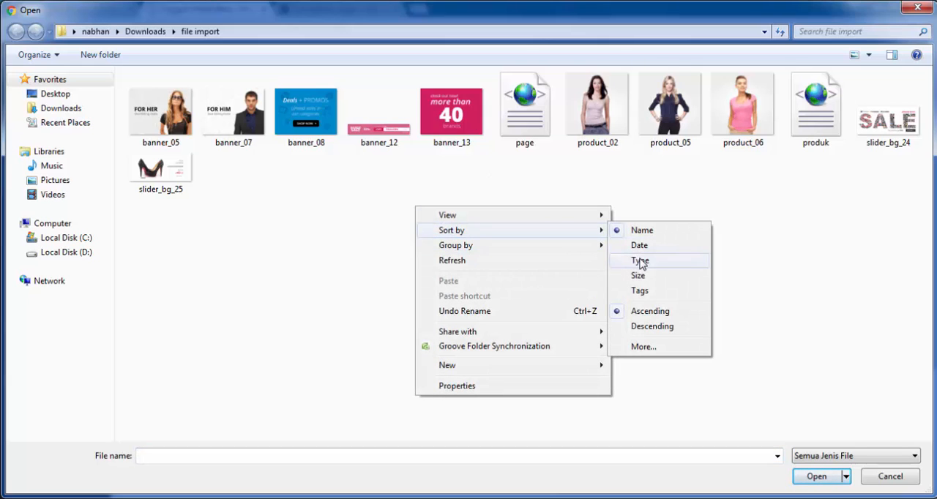
{"action": "left_click", "coordinate": [641, 261]}
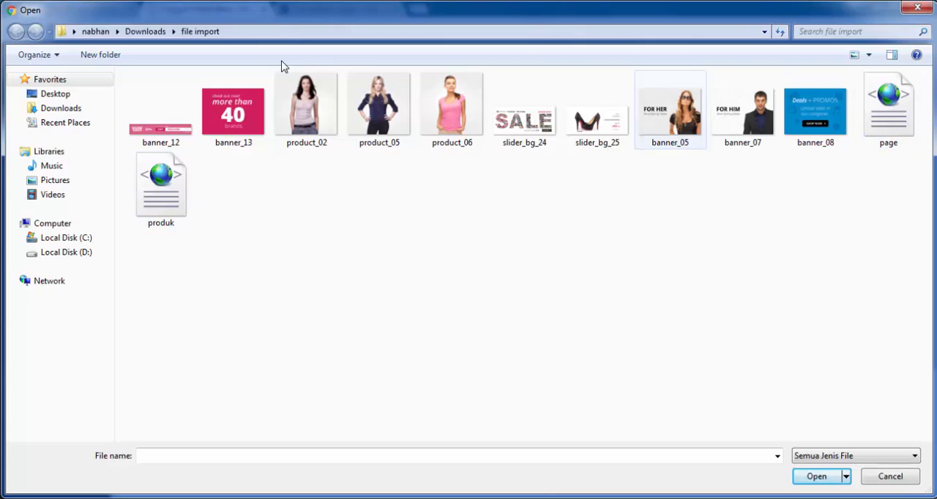
{"action": "left_click", "coordinate": [160, 130]}
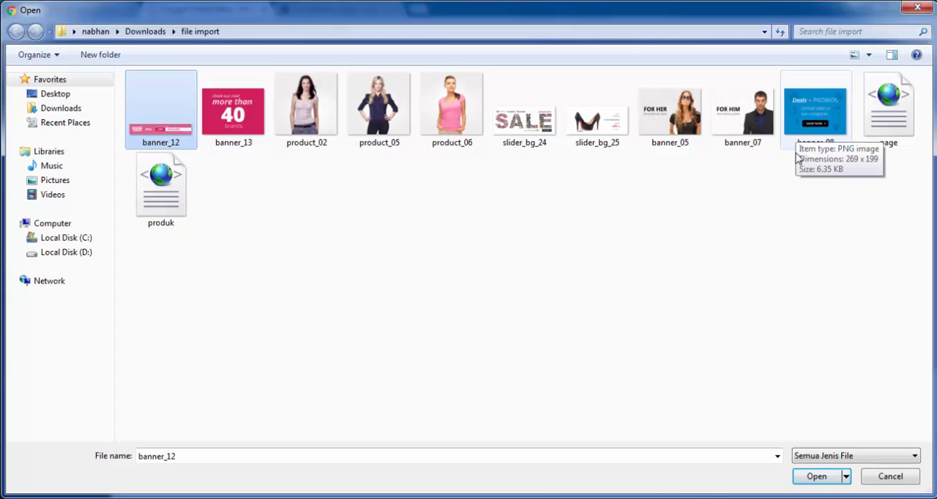
{"action": "left_click", "coordinate": [817, 141], "text": "shift"}
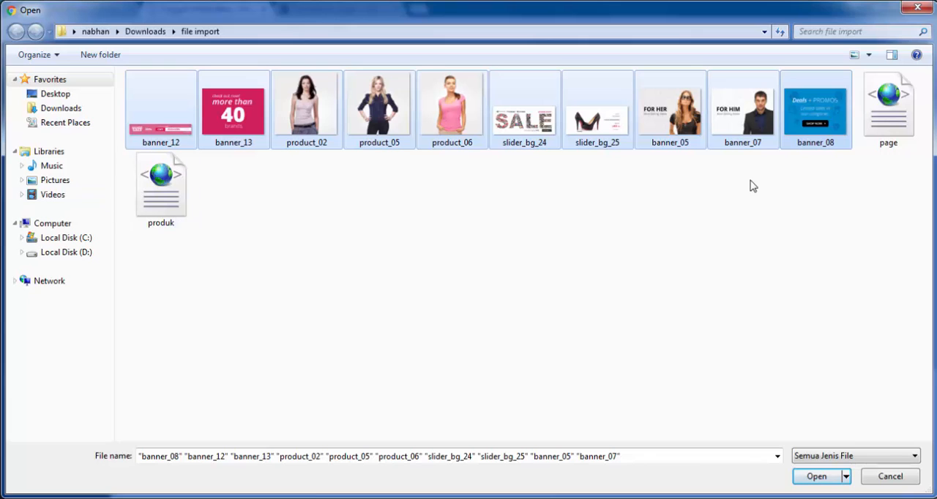
{"action": "left_click", "coordinate": [805, 480]}
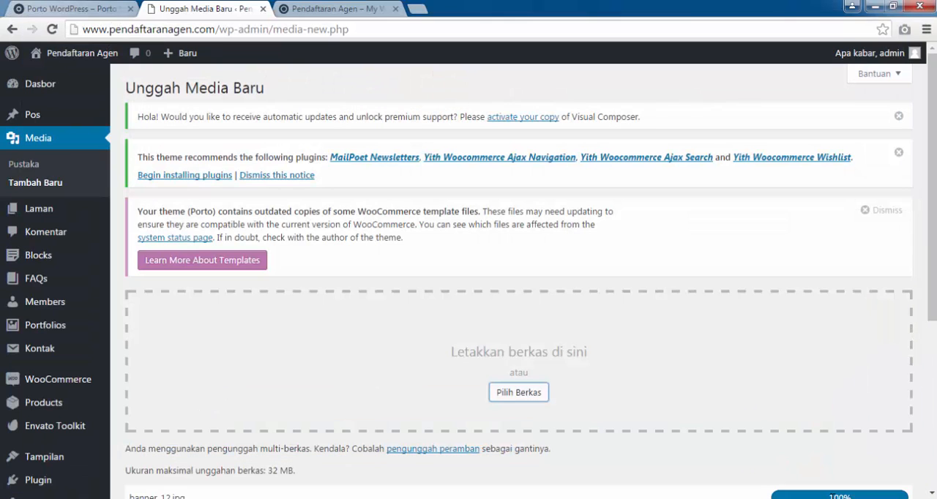
{"action": "scroll", "coordinate": [805, 455], "scroll_direction": "down", "scroll_amount": 4}
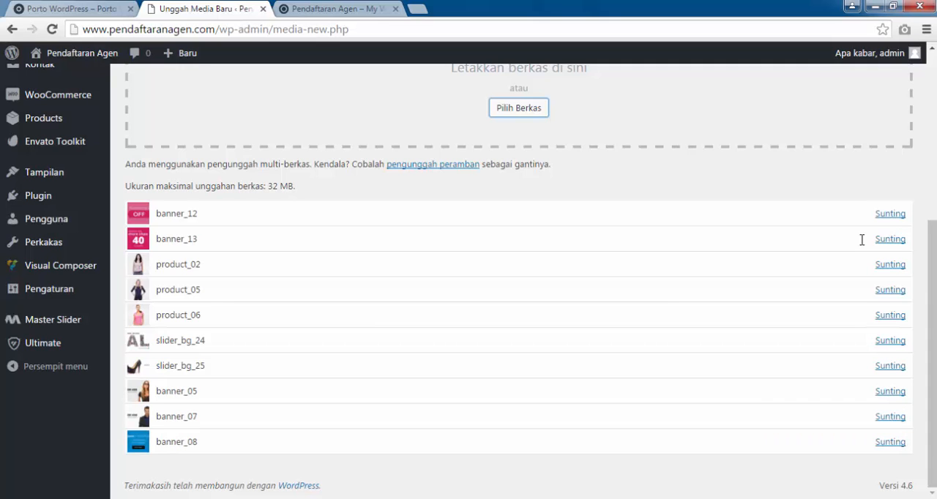
{"action": "scroll", "coordinate": [478, 219], "scroll_direction": "up", "scroll_amount": 4}
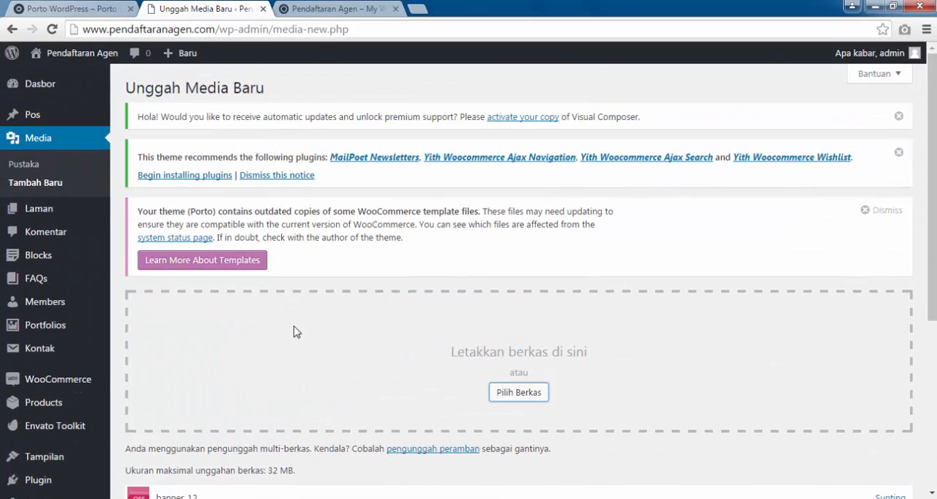
{"action": "scroll", "coordinate": [296, 332], "scroll_direction": "down", "scroll_amount": 4}
Reload the store's front page and check its product sections for images against the uploaded media list.
{"action": "left_click", "coordinate": [337, 9]}
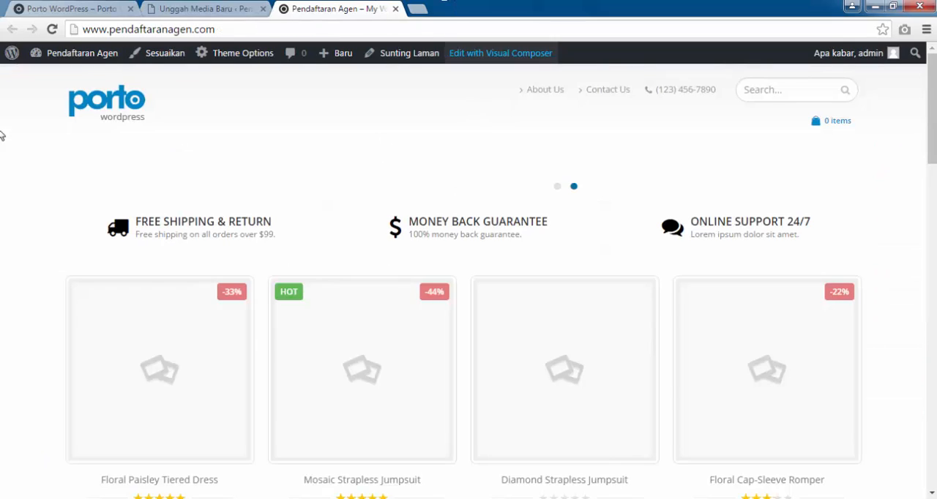
{"action": "left_click", "coordinate": [51, 30]}
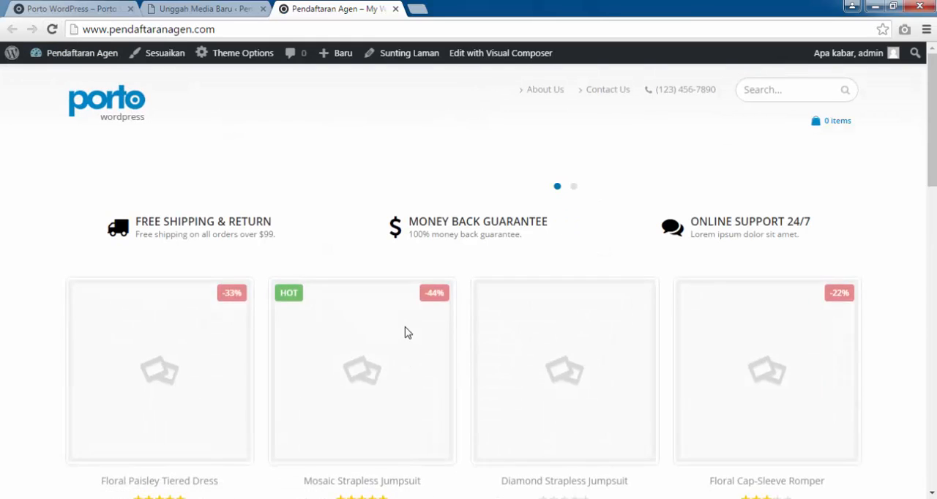
{"action": "scroll", "coordinate": [404, 330], "scroll_direction": "down", "scroll_amount": 10}
{"action": "scroll", "coordinate": [406, 329], "scroll_direction": "up", "scroll_amount": 10}
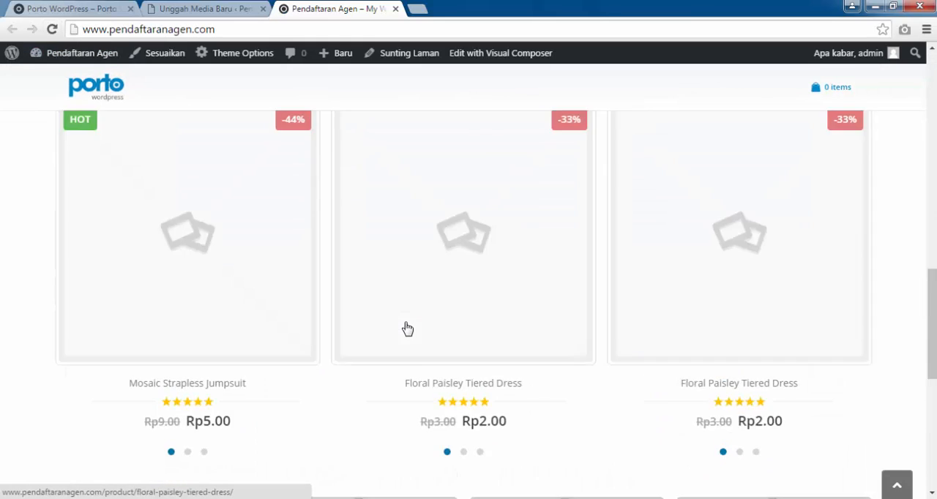
{"action": "left_click", "coordinate": [212, 9]}
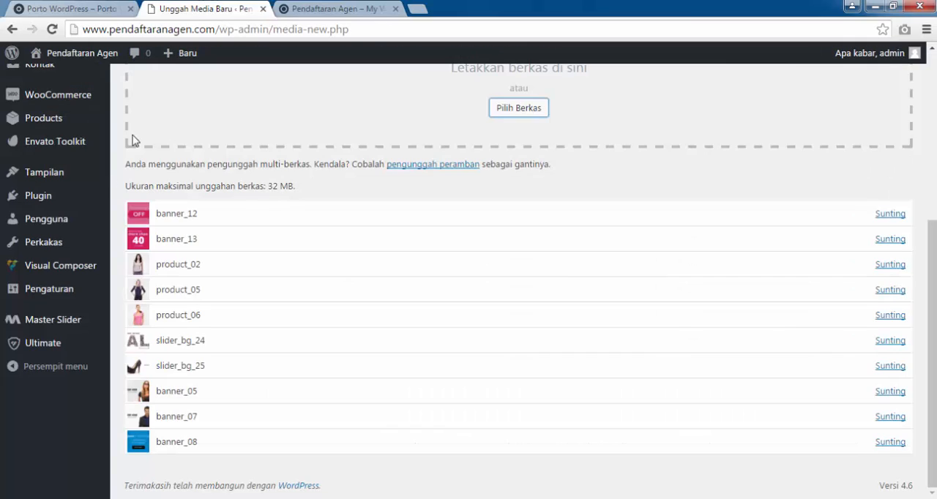
{"action": "scroll", "coordinate": [144, 280], "scroll_direction": "up", "scroll_amount": 3}
{"action": "left_click", "coordinate": [354, 5]}
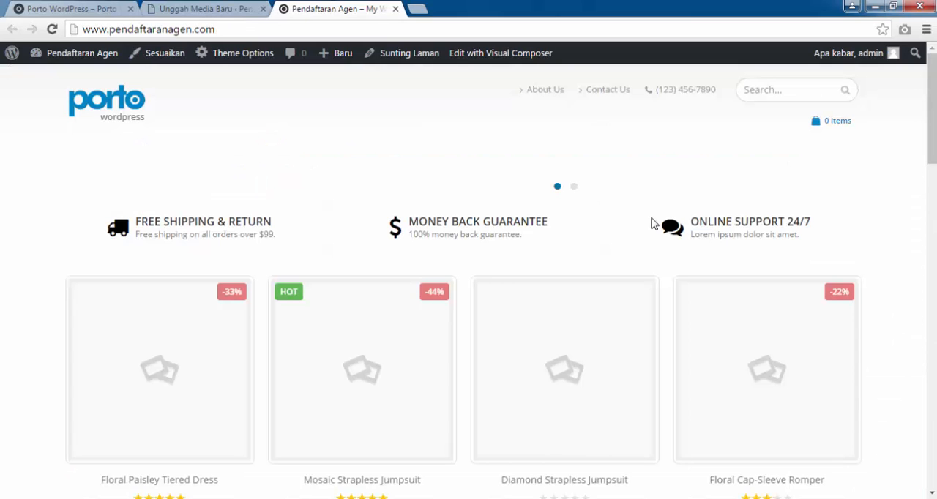
{"action": "scroll", "coordinate": [649, 223], "scroll_direction": "down", "scroll_amount": 2}
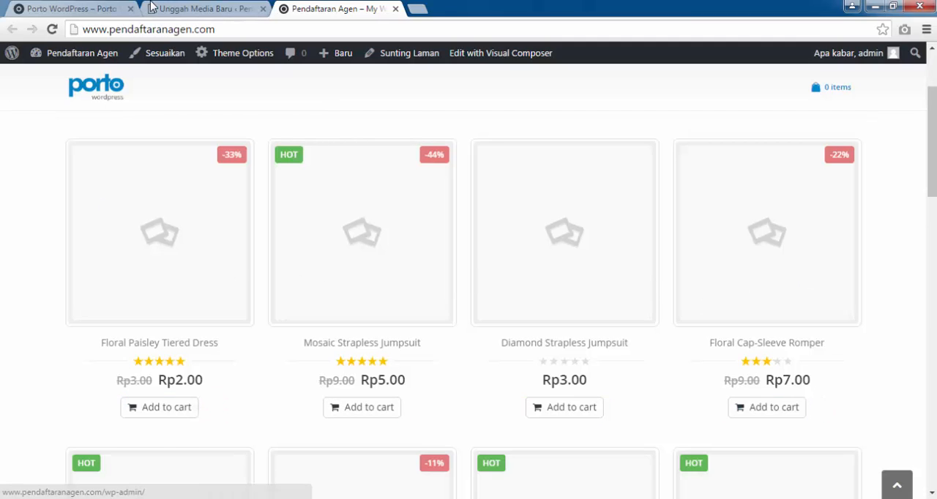
Open the Floral Paisley Tiered Dress for editing from the admin product list.
{"action": "key", "text": "ctrl+shift+Tab"}
{"action": "scroll", "coordinate": [57, 220], "scroll_direction": "up", "scroll_amount": 2}
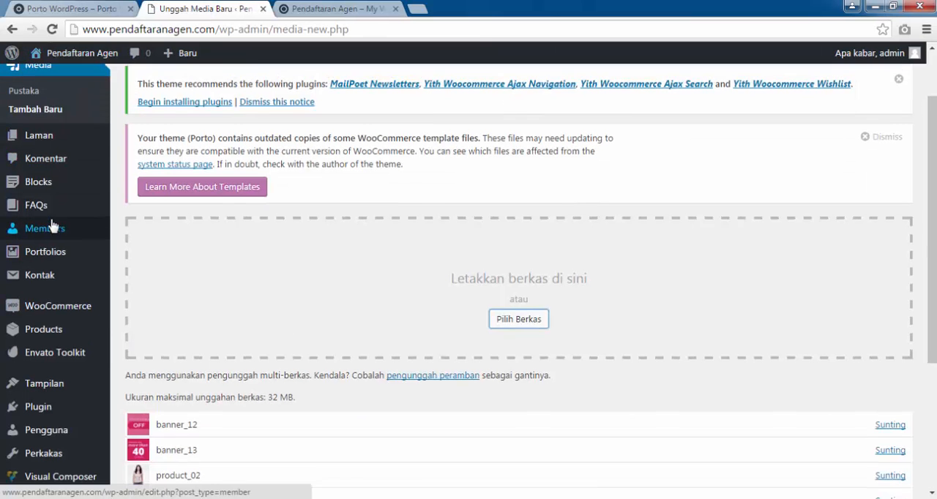
{"action": "scroll", "coordinate": [51, 220], "scroll_direction": "down", "scroll_amount": 3}
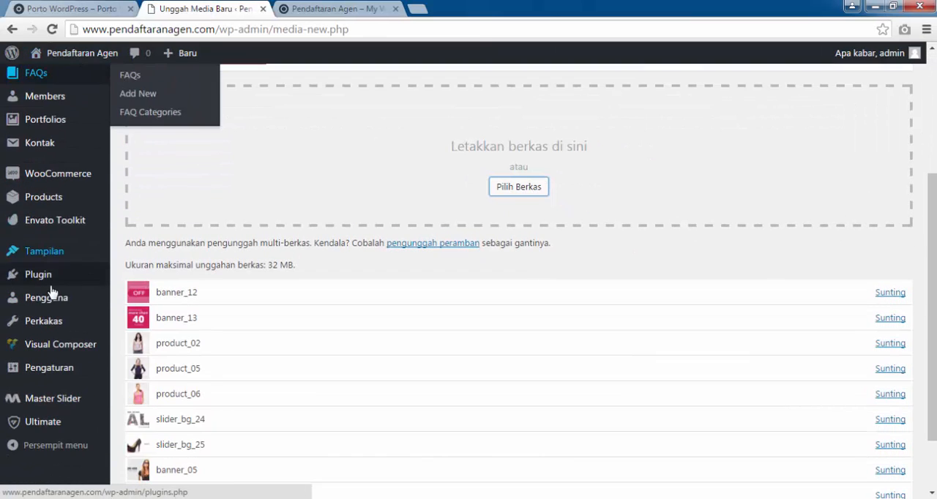
{"action": "left_click", "coordinate": [56, 202]}
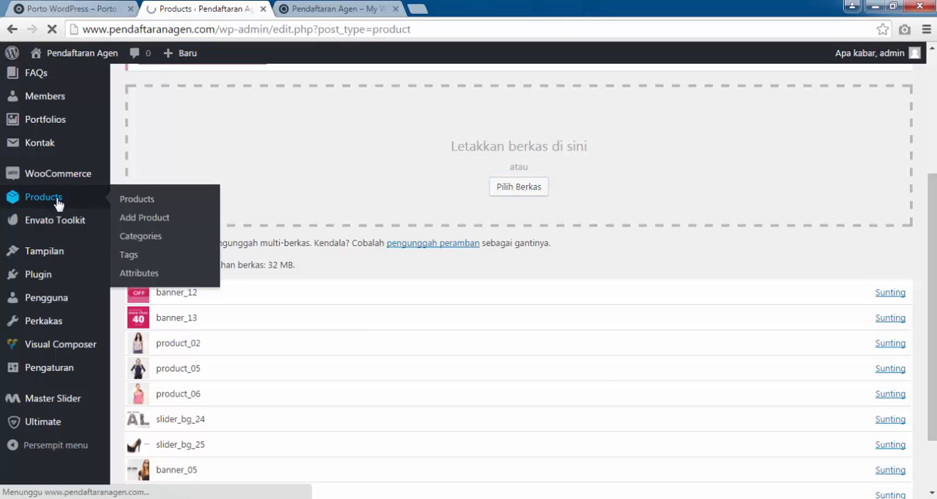
{"action": "scroll", "coordinate": [448, 244], "scroll_direction": "down", "scroll_amount": 2}
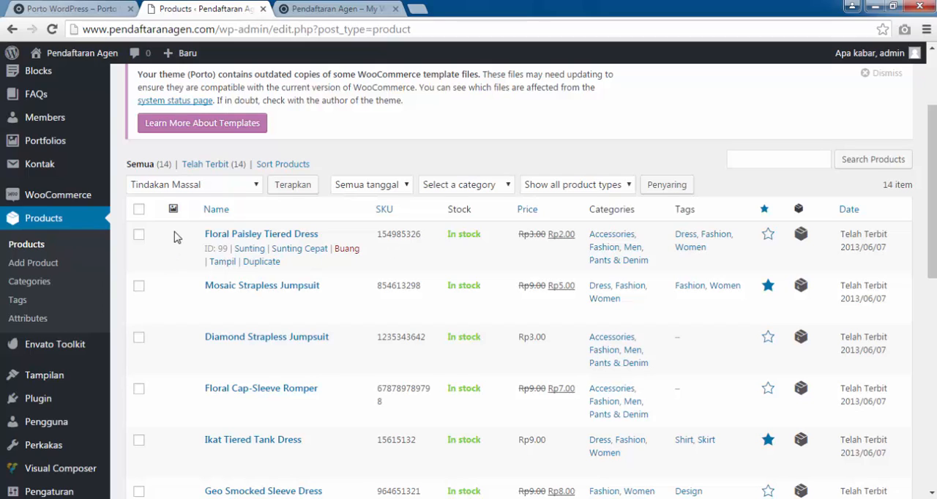
{"action": "left_click", "coordinate": [250, 249]}
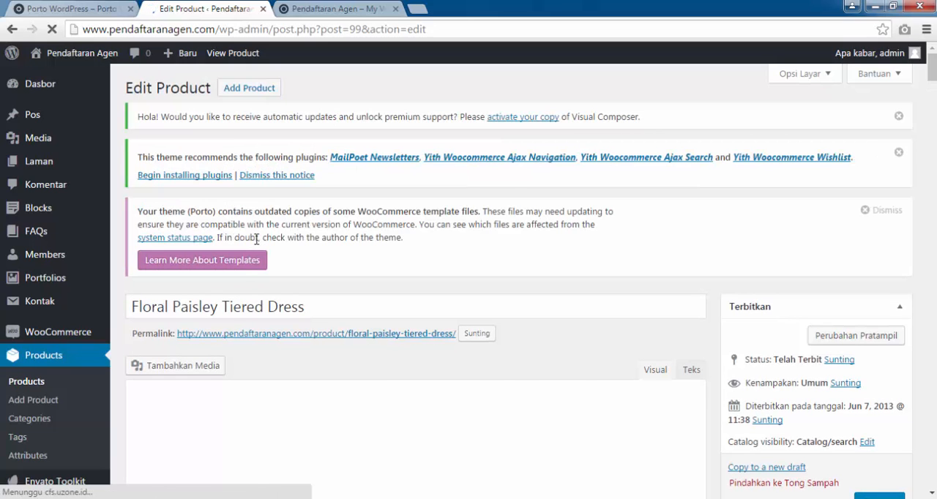
Compare the three model photos in the media library and set product_02.jpg as the dress's product image.
{"action": "scroll", "coordinate": [256, 239], "scroll_direction": "down", "scroll_amount": 3}
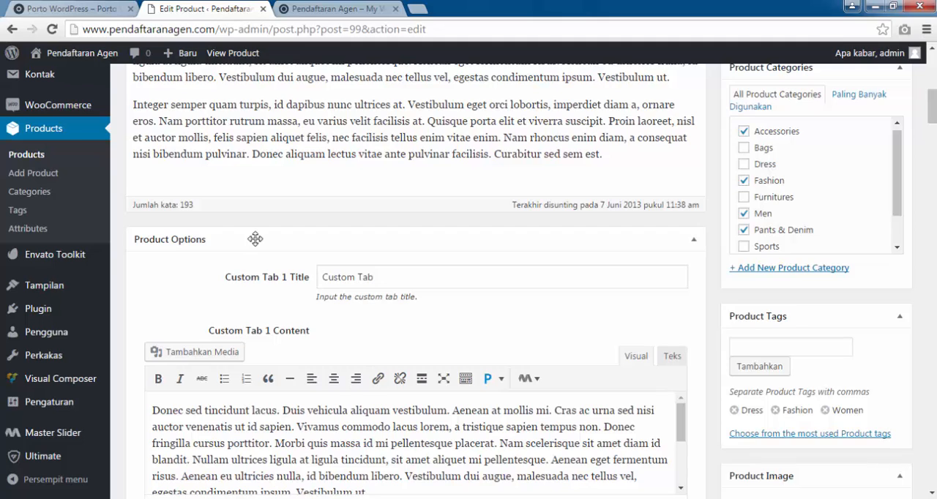
{"action": "scroll", "coordinate": [255, 239], "scroll_direction": "down", "scroll_amount": 5}
{"action": "scroll", "coordinate": [627, 191], "scroll_direction": "up", "scroll_amount": 3}
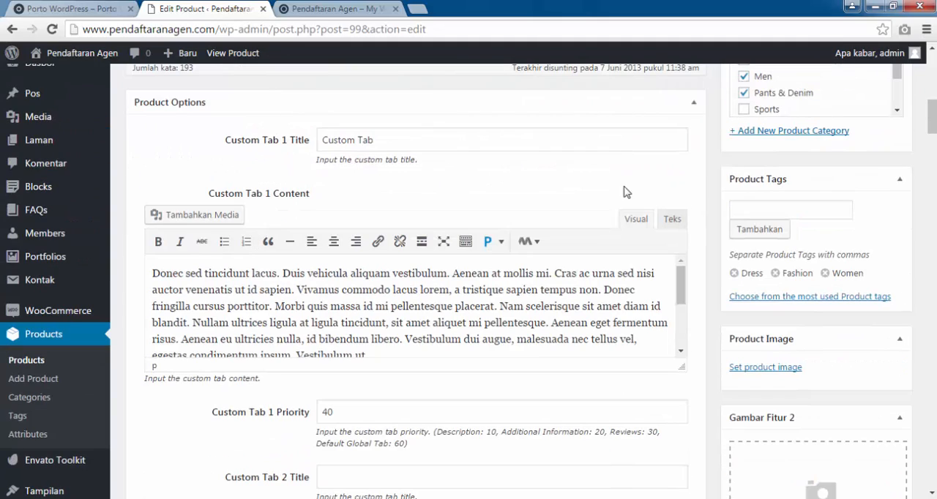
{"action": "left_click", "coordinate": [779, 376]}
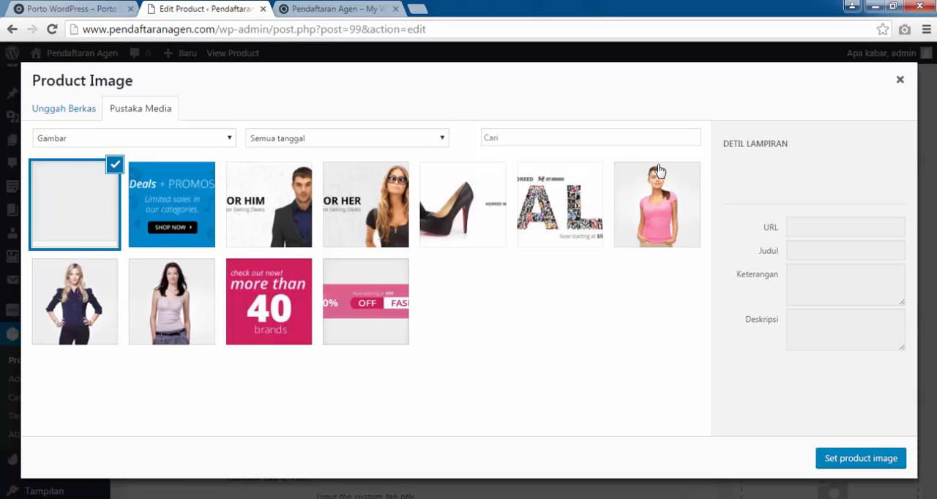
{"action": "left_click", "coordinate": [183, 296]}
{"action": "left_click", "coordinate": [94, 306]}
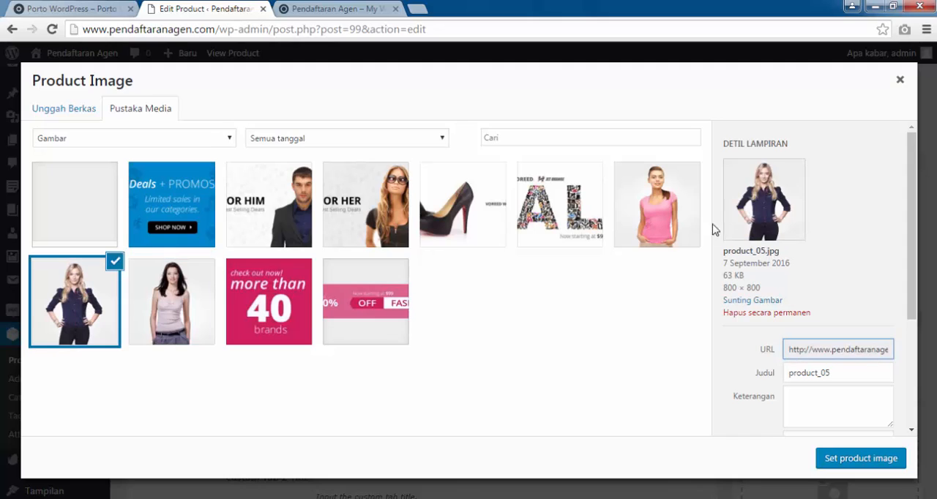
{"action": "left_click", "coordinate": [676, 219]}
{"action": "left_click", "coordinate": [139, 325]}
{"action": "left_click", "coordinate": [77, 307]}
{"action": "left_click", "coordinate": [684, 223]}
{"action": "left_click", "coordinate": [192, 329]}
{"action": "left_click", "coordinate": [58, 308]}
{"action": "left_click", "coordinate": [680, 189]}
{"action": "left_click", "coordinate": [188, 311]}
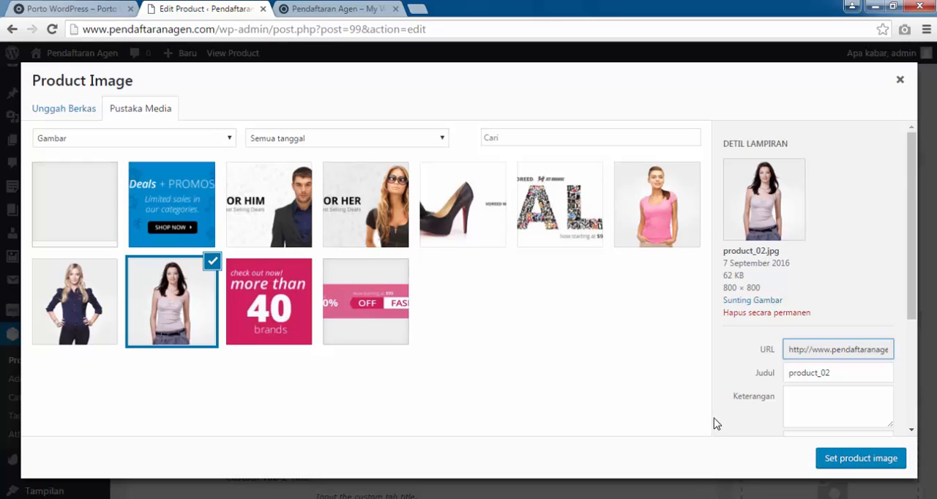
{"action": "left_click", "coordinate": [831, 458]}
Update the Floral Paisley Tiered Dress and reload the store's front page to check its picture.
{"action": "scroll", "coordinate": [455, 311], "scroll_direction": "down", "scroll_amount": 3}
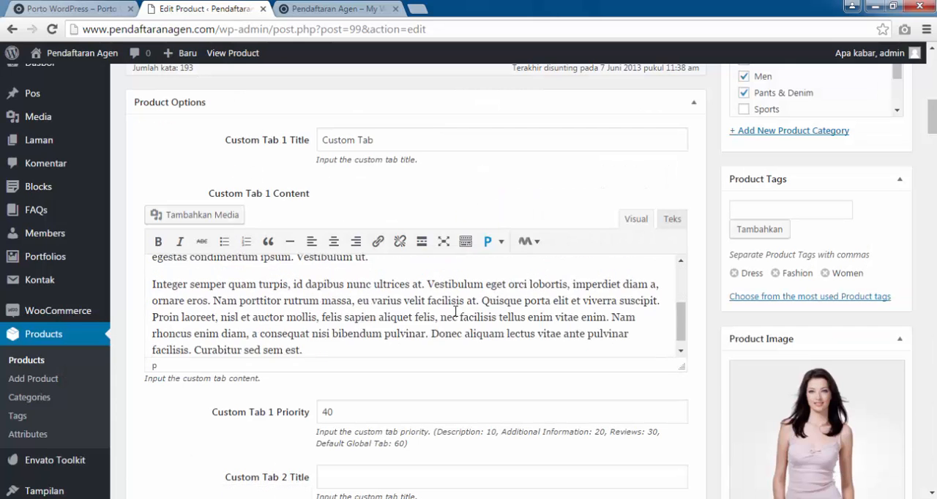
{"action": "scroll", "coordinate": [455, 311], "scroll_direction": "down", "scroll_amount": 5}
{"action": "scroll", "coordinate": [455, 310], "scroll_direction": "up", "scroll_amount": 10}
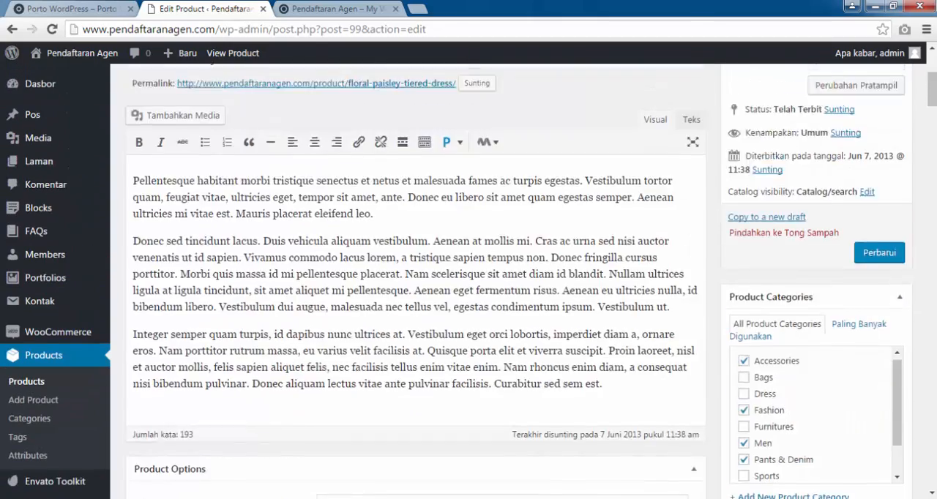
{"action": "scroll", "coordinate": [854, 387], "scroll_direction": "up", "scroll_amount": 3}
{"action": "scroll", "coordinate": [853, 388], "scroll_direction": "down", "scroll_amount": 4}
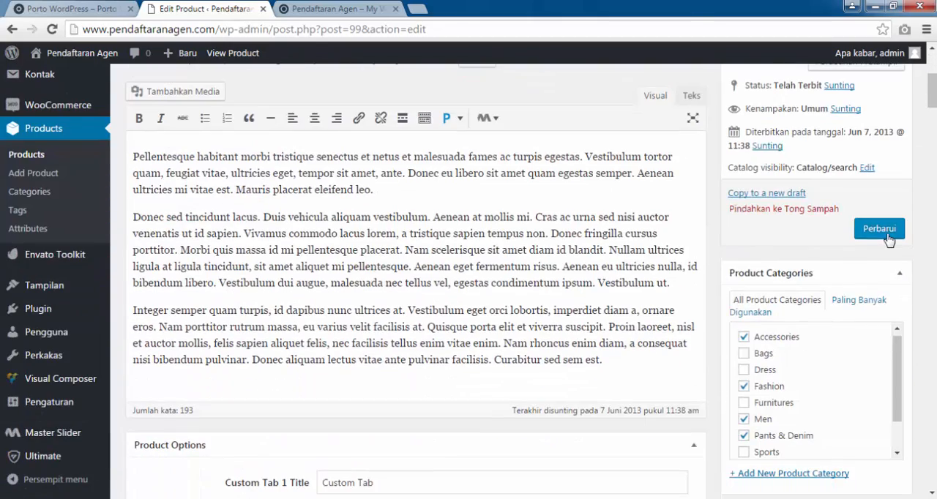
{"action": "left_click", "coordinate": [881, 229]}
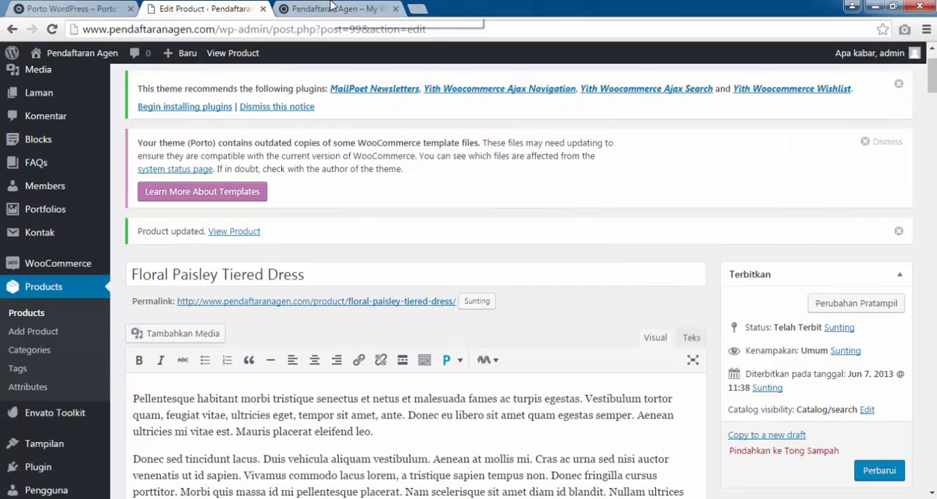
{"action": "left_click", "coordinate": [340, 9]}
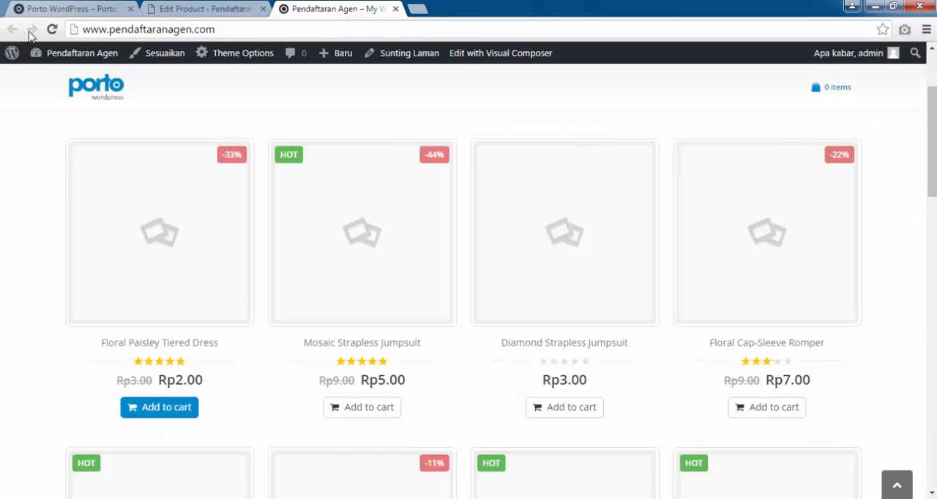
{"action": "left_click", "coordinate": [52, 29]}
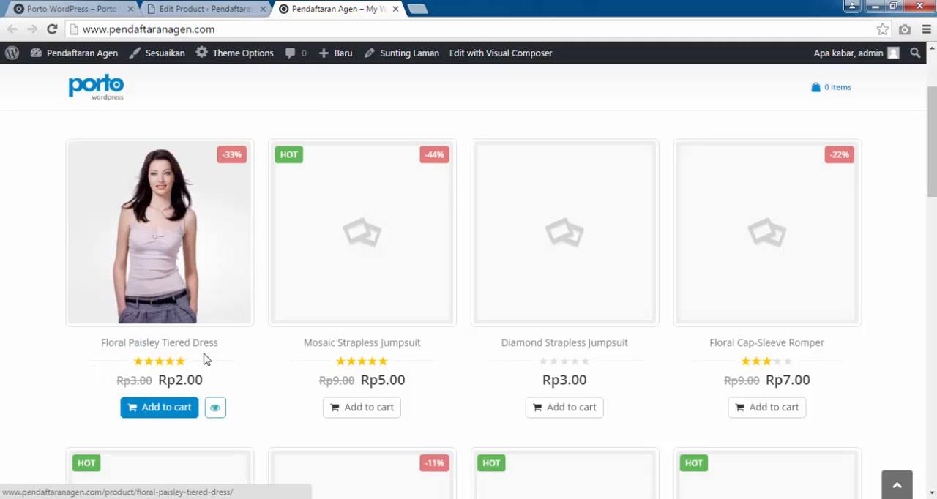
Return to the admin product list and open the Mosaic Strapless Jumpsuit for editing.
{"action": "left_click", "coordinate": [221, 8]}
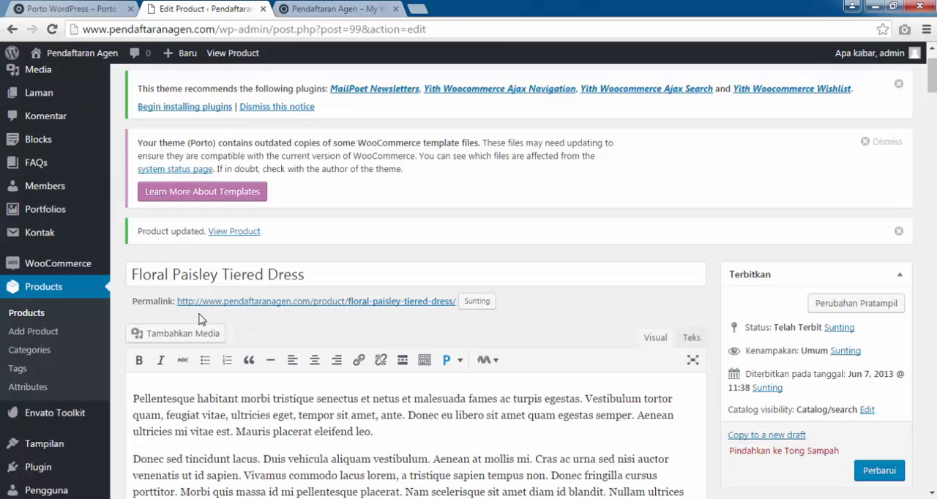
{"action": "left_click", "coordinate": [33, 316]}
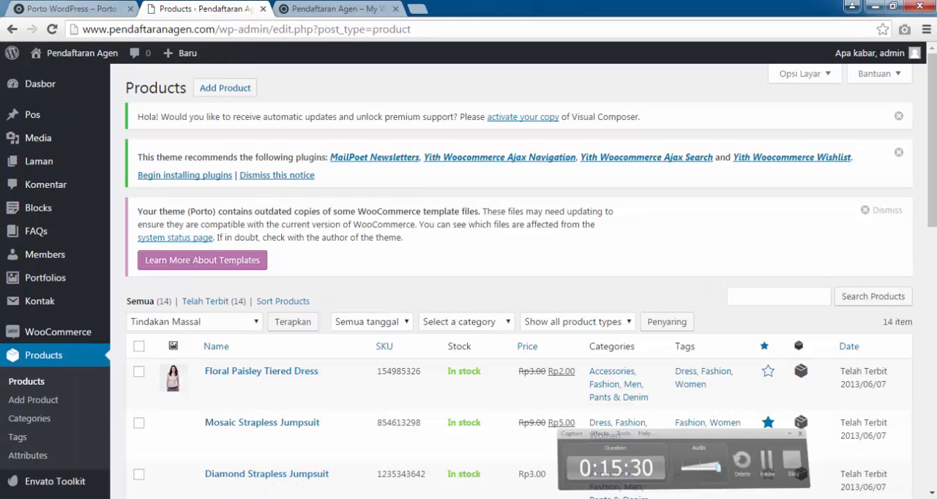
{"action": "scroll", "coordinate": [301, 368], "scroll_direction": "down", "scroll_amount": 3}
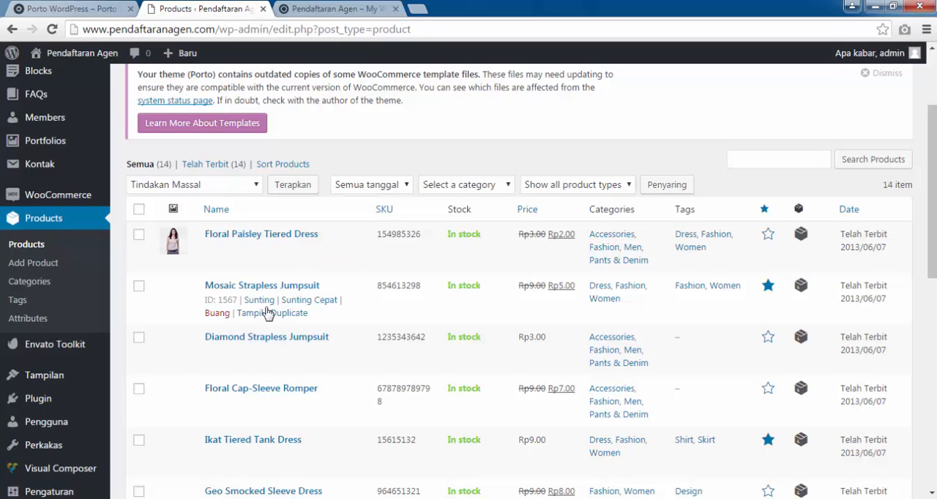
{"action": "scroll", "coordinate": [293, 329], "scroll_direction": "down", "scroll_amount": 10}
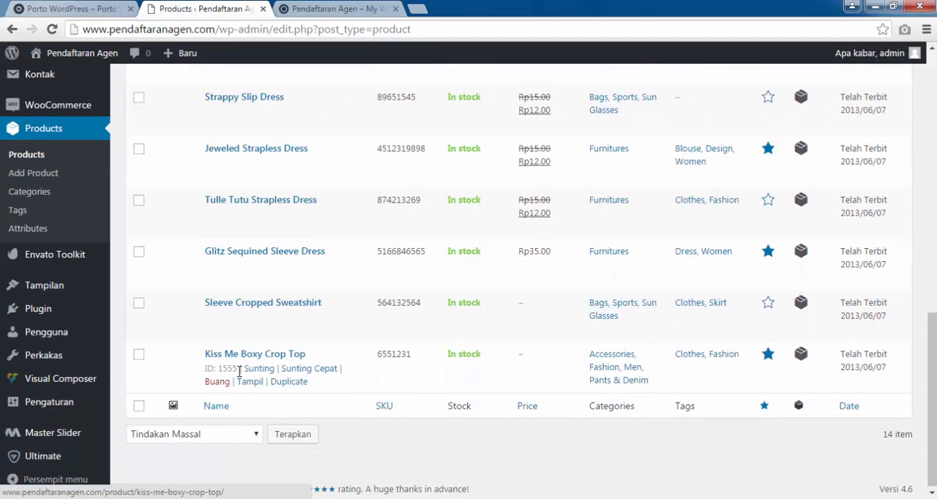
{"action": "scroll", "coordinate": [239, 371], "scroll_direction": "up", "scroll_amount": 6}
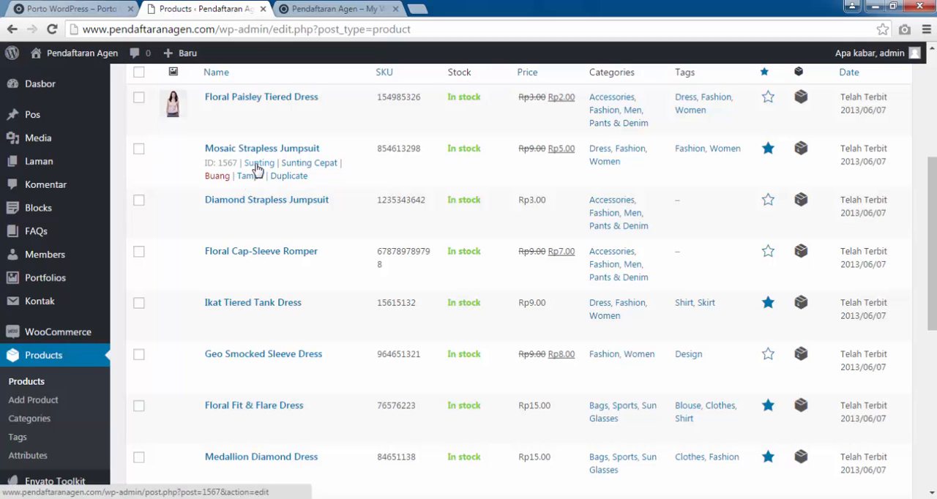
{"action": "left_click", "coordinate": [258, 164]}
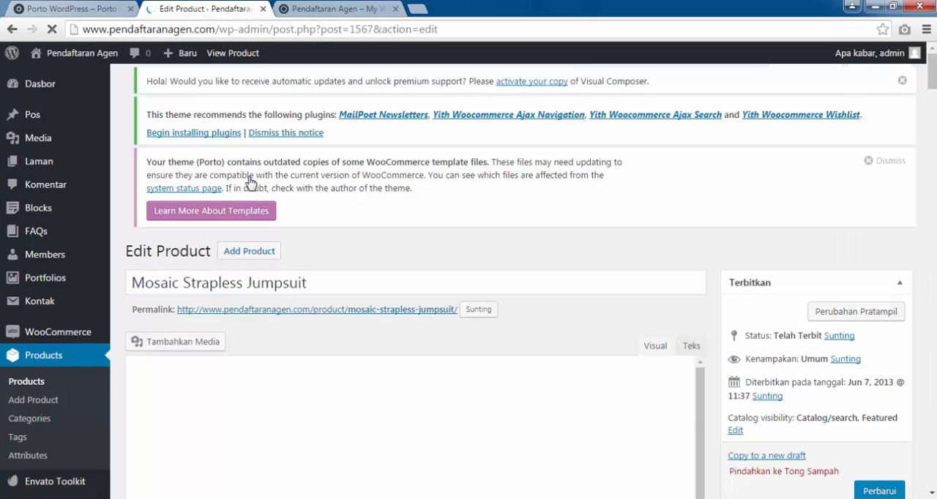
Set product_05.jpg as the Mosaic Strapless Jumpsuit's product image and update the product.
{"action": "scroll", "coordinate": [249, 179], "scroll_direction": "down", "scroll_amount": 2}
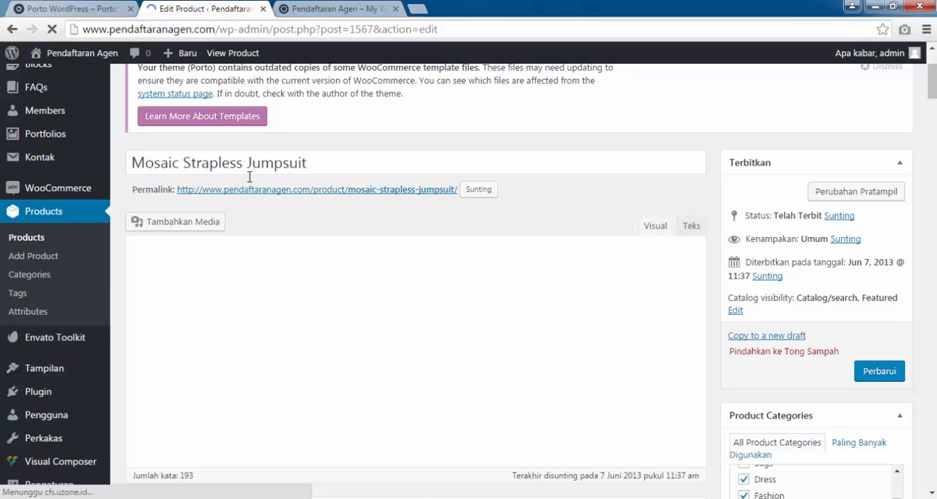
{"action": "scroll", "coordinate": [250, 176], "scroll_direction": "down", "scroll_amount": 2}
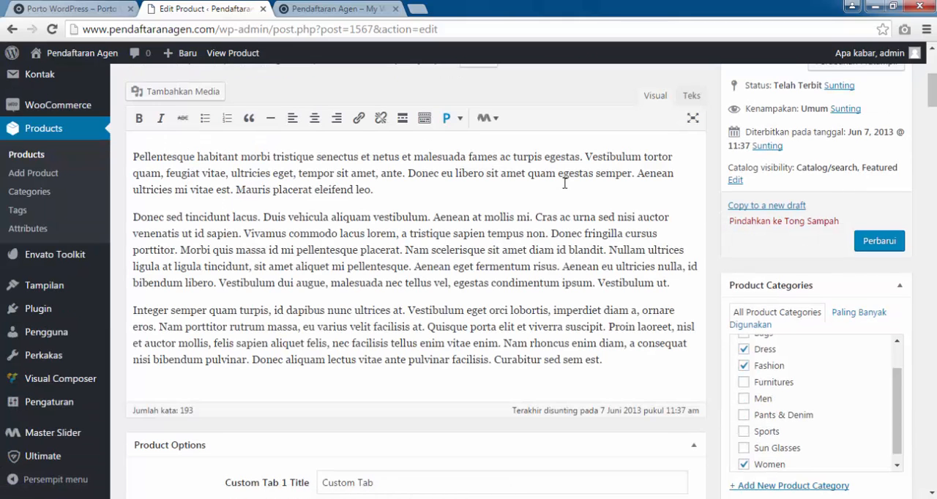
{"action": "scroll", "coordinate": [564, 182], "scroll_direction": "down", "scroll_amount": 6}
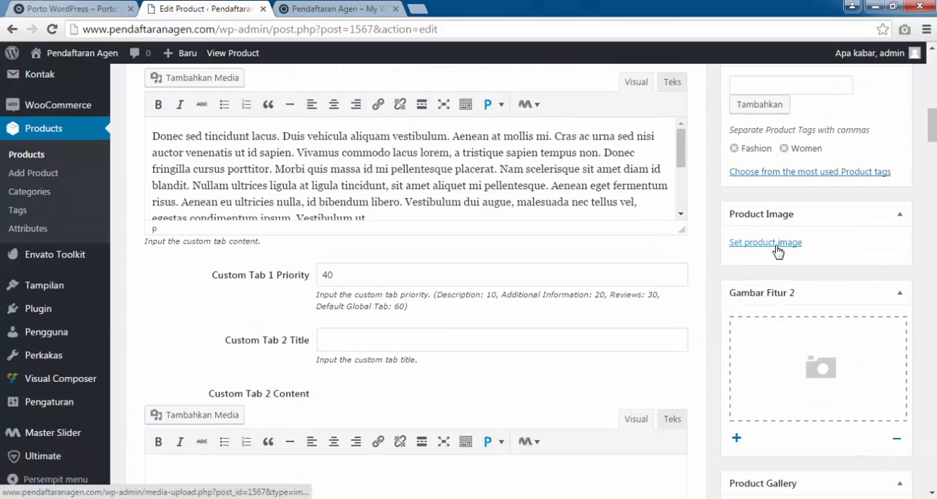
{"action": "left_click", "coordinate": [777, 252]}
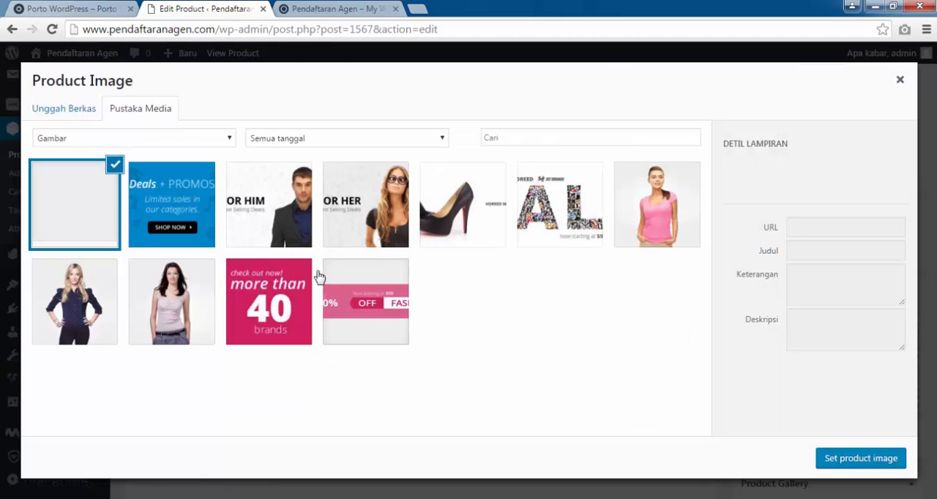
{"action": "left_click", "coordinate": [66, 311]}
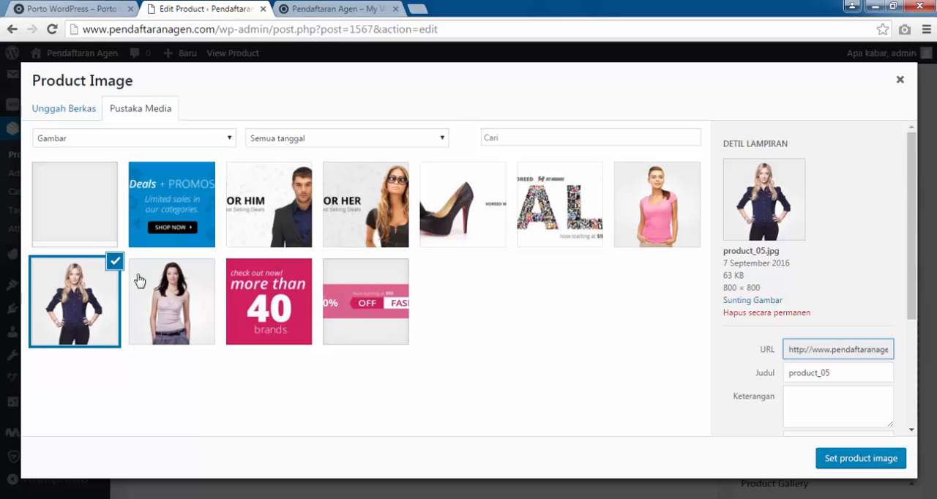
{"action": "left_click", "coordinate": [860, 460]}
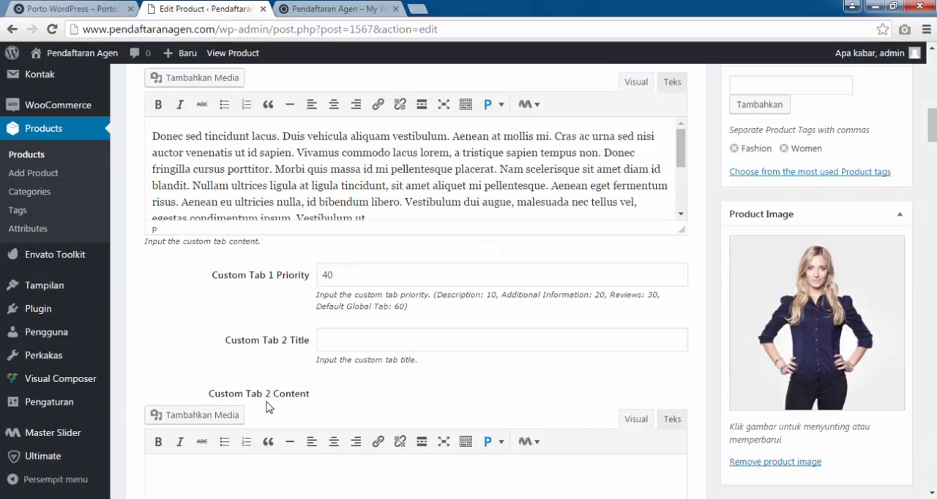
{"action": "scroll", "coordinate": [903, 180], "scroll_direction": "up", "scroll_amount": 10}
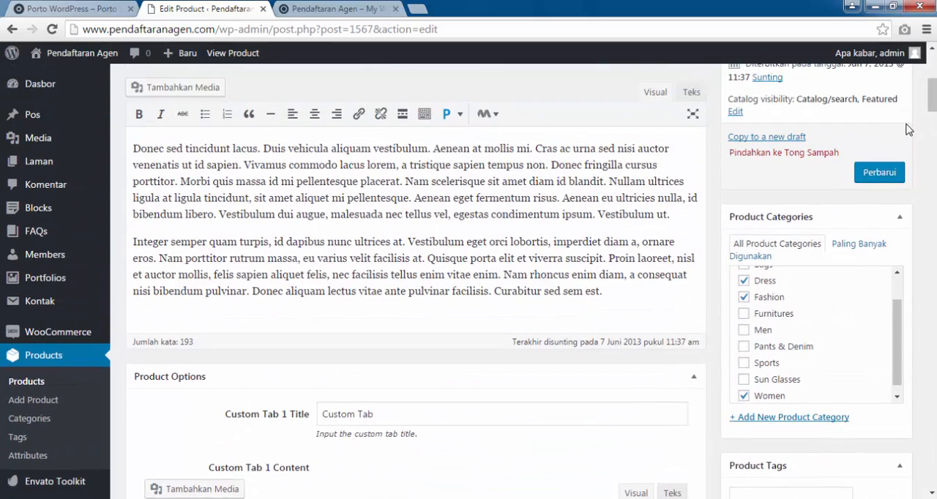
{"action": "left_click", "coordinate": [875, 183]}
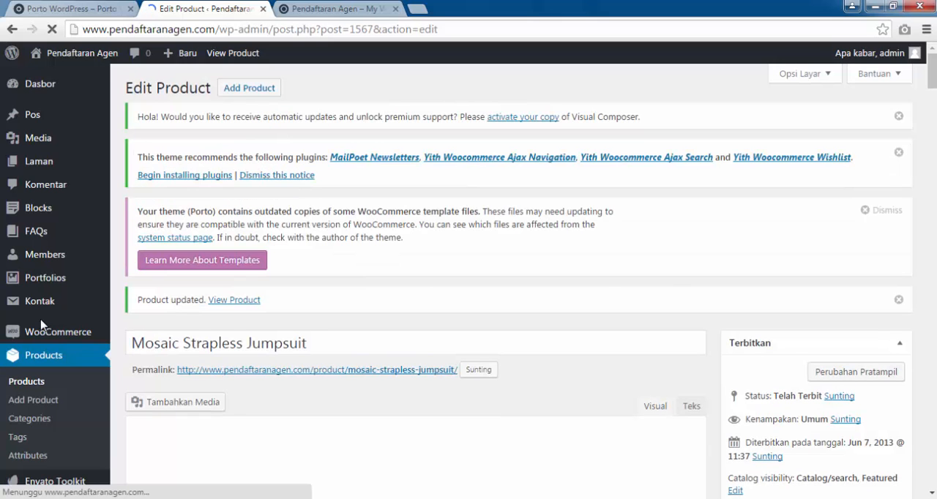
Reload the store's front page and check the product sections for the Mosaic Strapless Jumpsuit's new image.
{"action": "scroll", "coordinate": [42, 325], "scroll_direction": "down", "scroll_amount": 1}
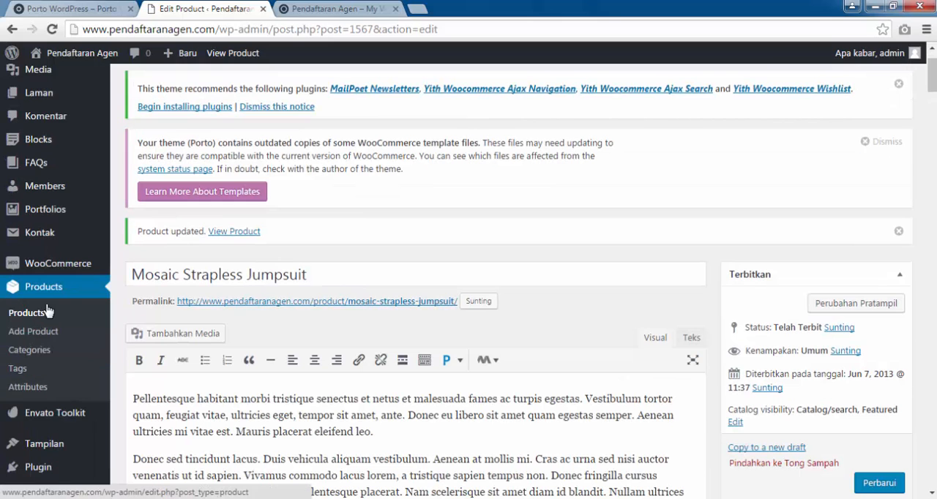
{"action": "scroll", "coordinate": [205, 160], "scroll_direction": "down", "scroll_amount": 2}
{"action": "left_click", "coordinate": [366, 7]}
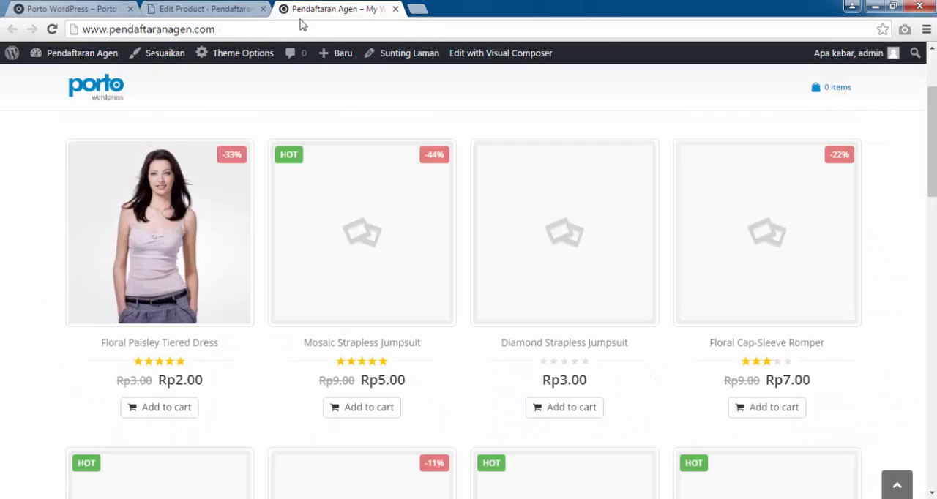
{"action": "left_click", "coordinate": [51, 29]}
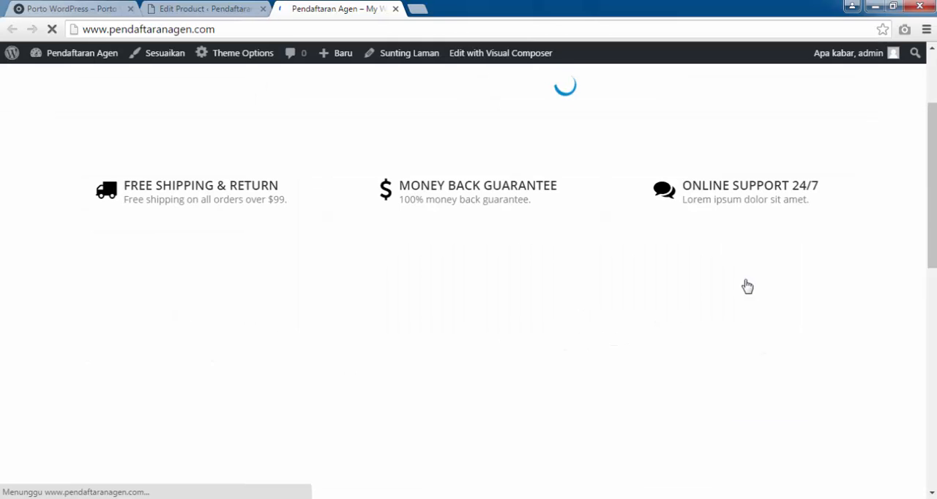
{"action": "scroll", "coordinate": [744, 260], "scroll_direction": "down", "scroll_amount": 15}
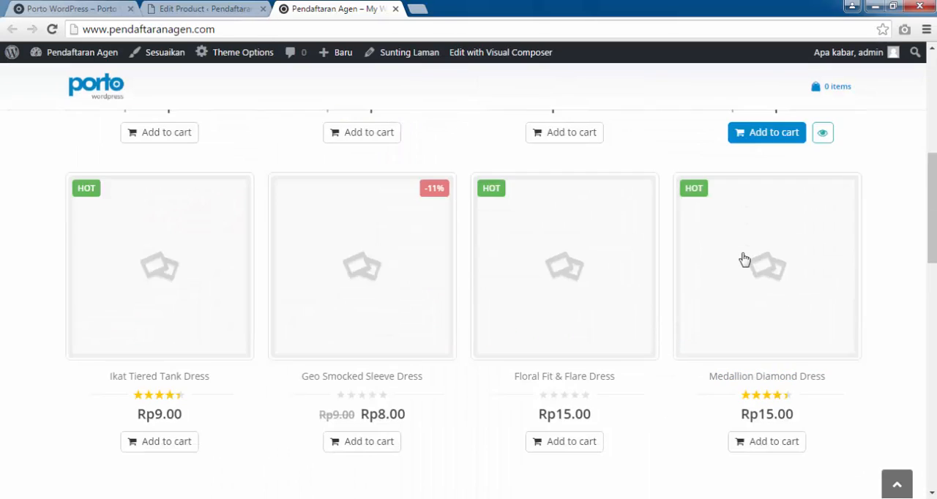
{"action": "scroll", "coordinate": [744, 260], "scroll_direction": "up", "scroll_amount": 10}
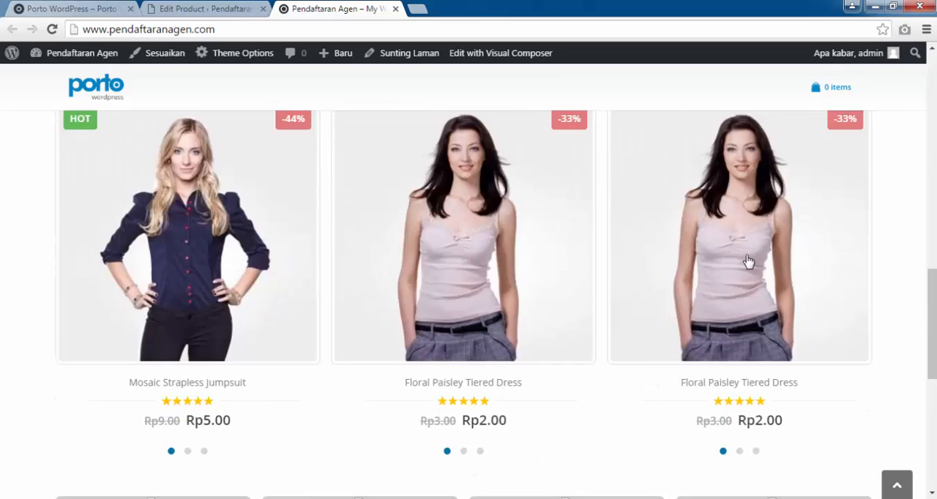
Look through the front page's product grid and its Featured, Sales and New Arrivals sections for products without pictures.
{"action": "scroll", "coordinate": [320, 231], "scroll_direction": "up", "scroll_amount": 3}
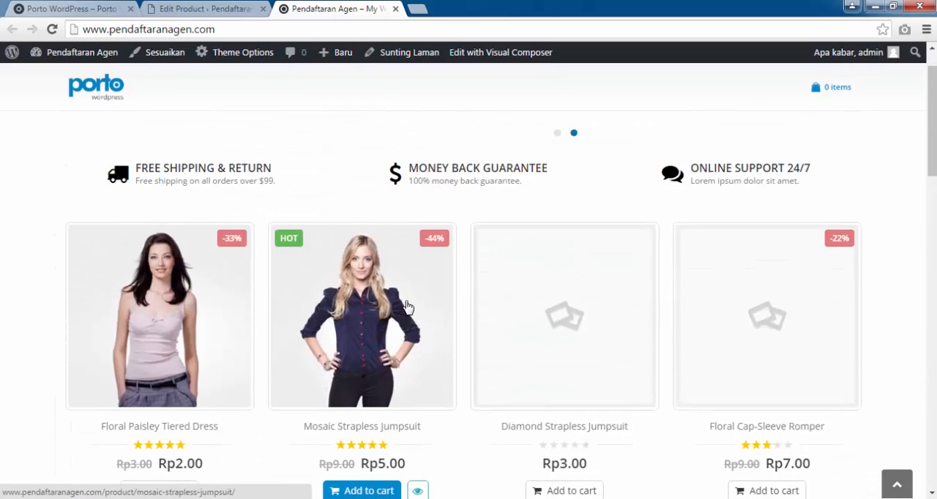
{"action": "scroll", "coordinate": [900, 274], "scroll_direction": "down", "scroll_amount": 1}
{"action": "scroll", "coordinate": [904, 273], "scroll_direction": "down", "scroll_amount": 15}
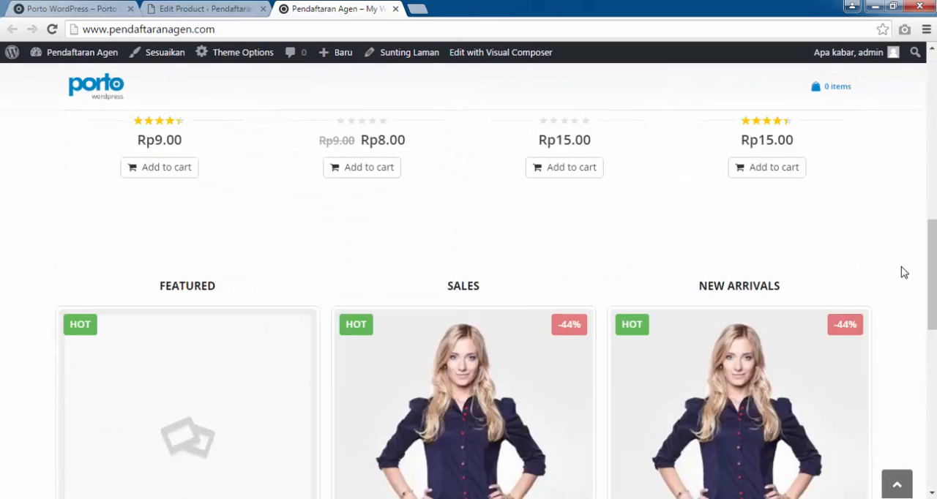
{"action": "scroll", "coordinate": [904, 272], "scroll_direction": "up", "scroll_amount": 5}
{"action": "scroll", "coordinate": [904, 272], "scroll_direction": "down", "scroll_amount": 5}
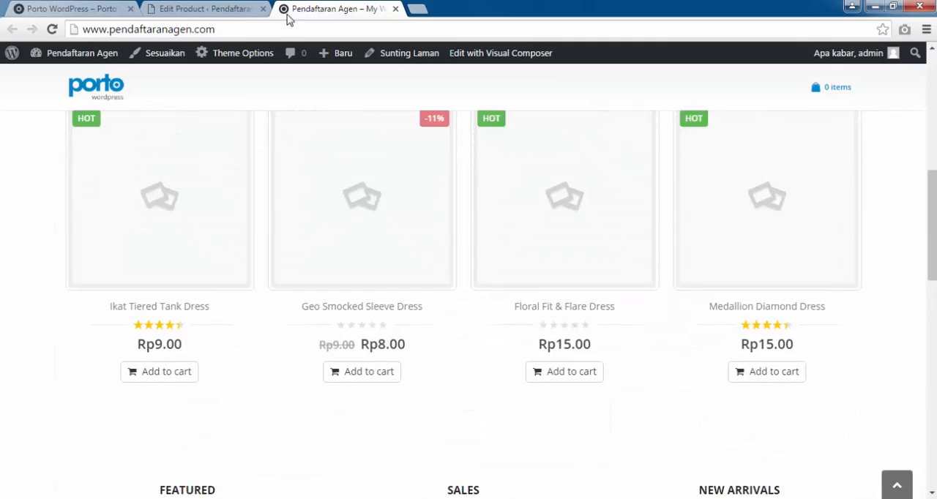
{"action": "scroll", "coordinate": [905, 272], "scroll_direction": "up", "scroll_amount": 3}
Return to the admin product list and review all products for missing images.
{"action": "left_click", "coordinate": [205, 8]}
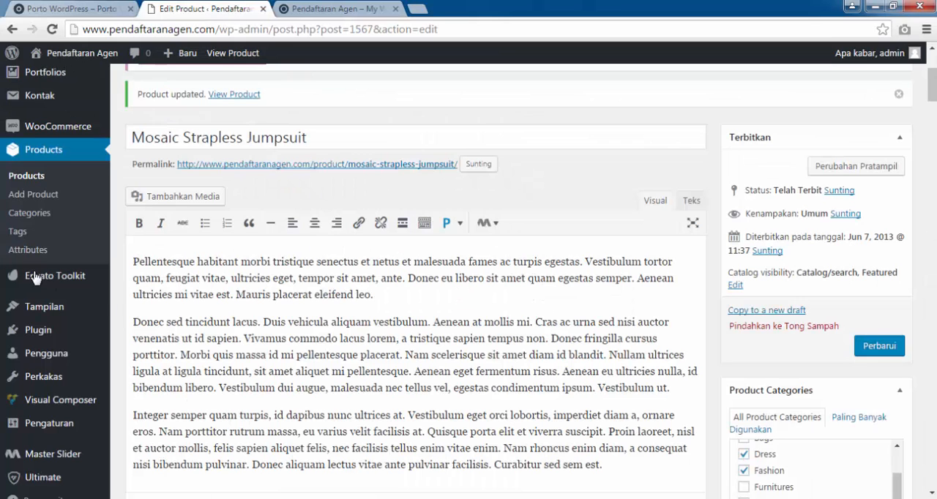
{"action": "left_click", "coordinate": [30, 181]}
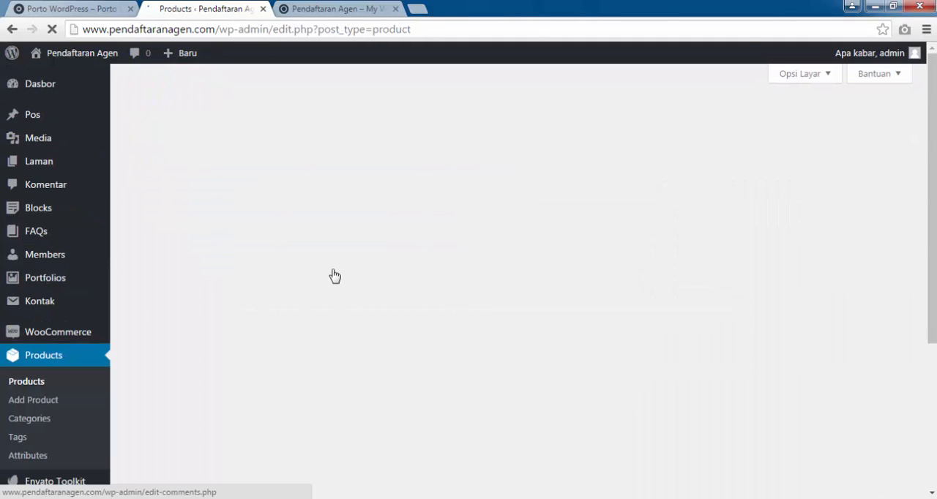
{"action": "scroll", "coordinate": [337, 256], "scroll_direction": "down", "scroll_amount": 3}
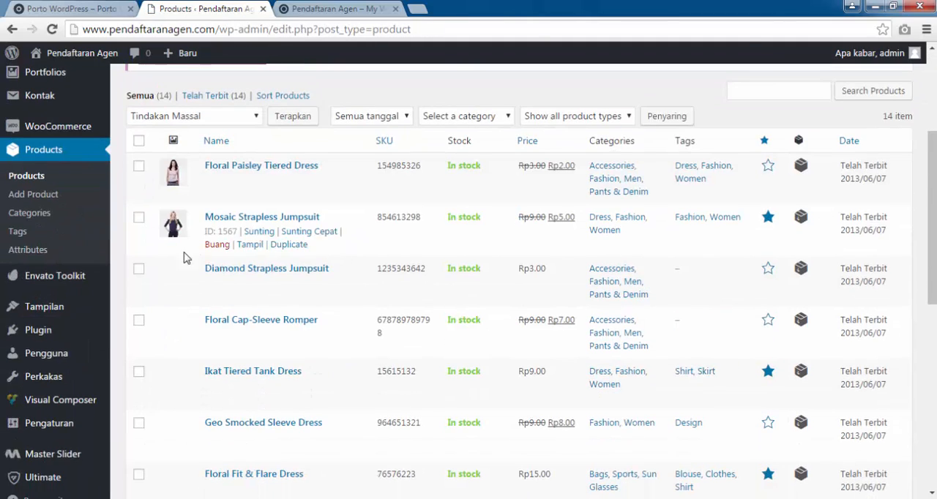
{"action": "scroll", "coordinate": [268, 224], "scroll_direction": "down", "scroll_amount": 4}
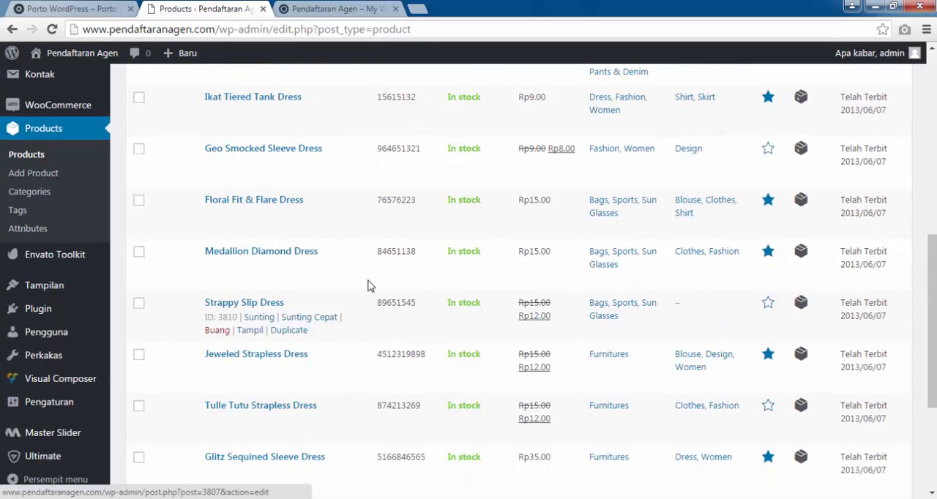
{"action": "scroll", "coordinate": [322, 311], "scroll_direction": "down", "scroll_amount": 3}
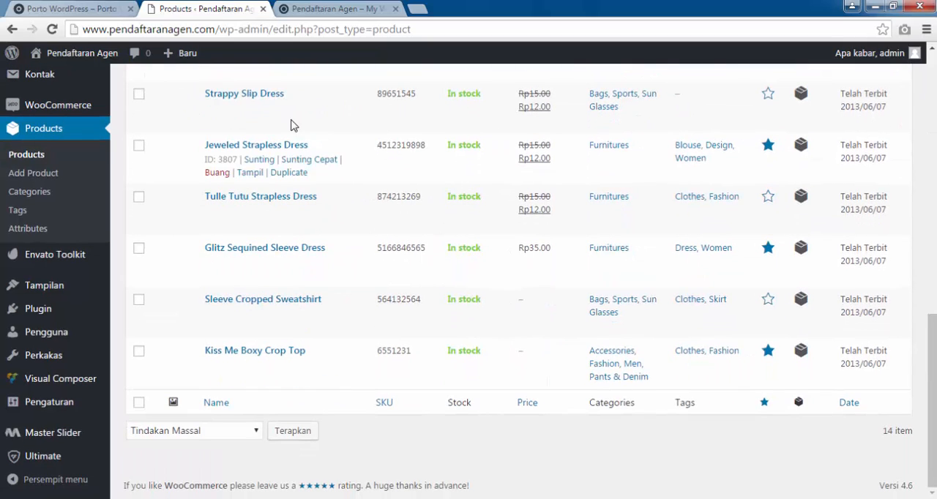
Go back to the store's front page and examine its product placeholders, product sections and empty banner area.
{"action": "left_click", "coordinate": [336, 9]}
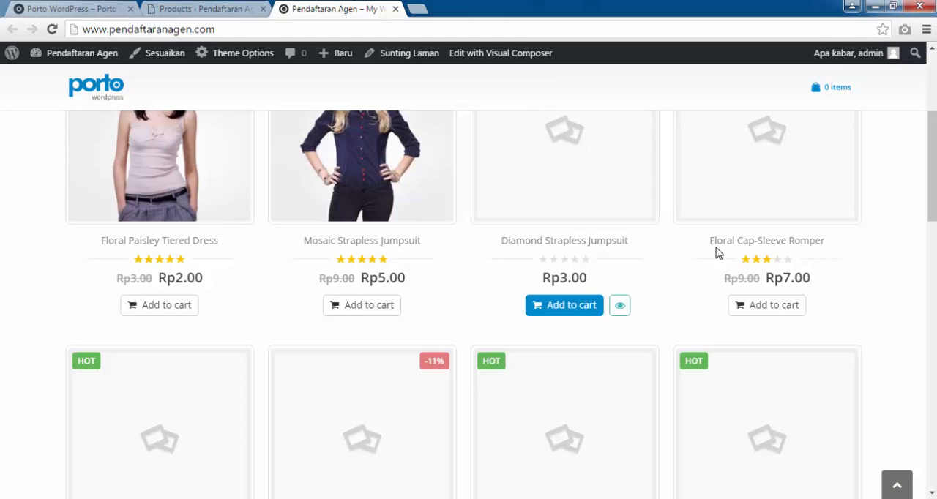
{"action": "scroll", "coordinate": [857, 318], "scroll_direction": "down", "scroll_amount": 2}
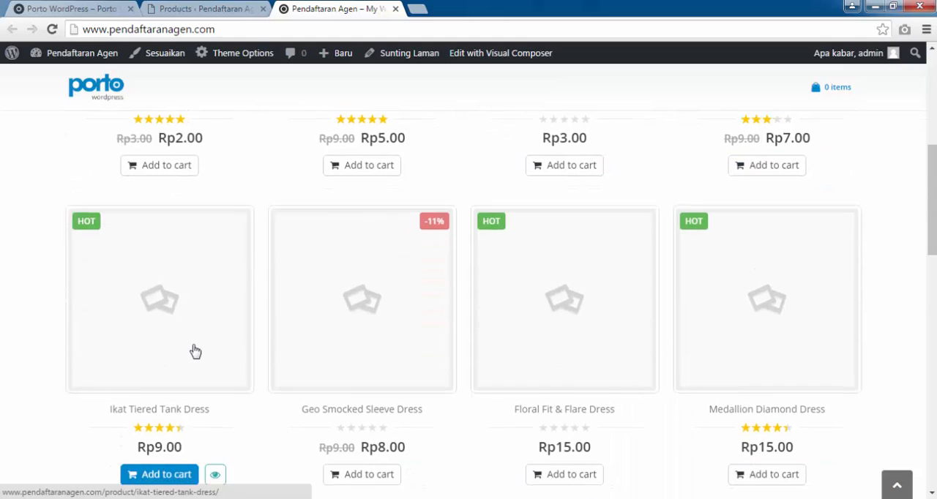
{"action": "scroll", "coordinate": [195, 351], "scroll_direction": "down", "scroll_amount": 3}
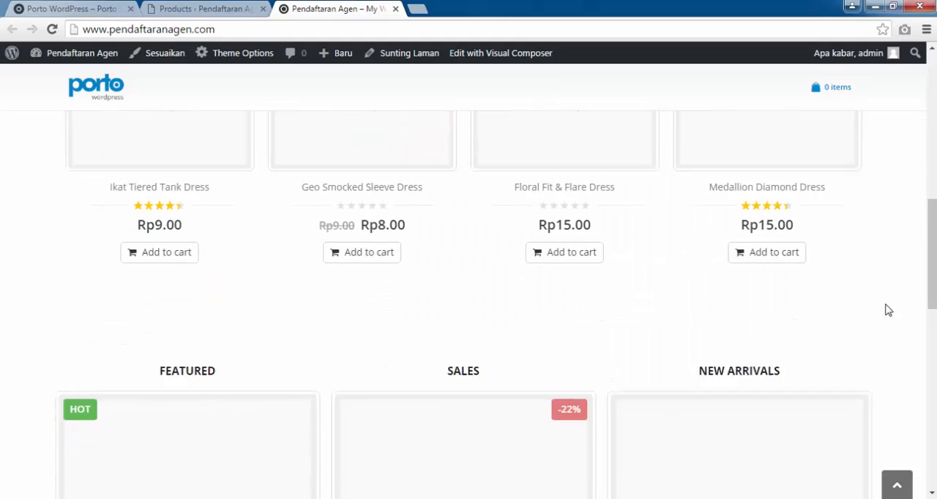
{"action": "scroll", "coordinate": [888, 310], "scroll_direction": "down", "scroll_amount": 3}
{"action": "scroll", "coordinate": [890, 311], "scroll_direction": "up", "scroll_amount": 9}
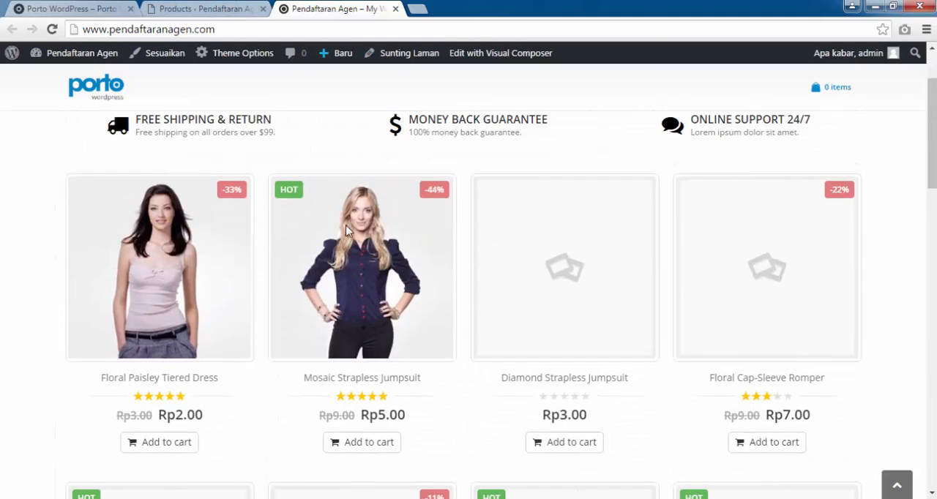
{"action": "scroll", "coordinate": [879, 256], "scroll_direction": "up", "scroll_amount": 2}
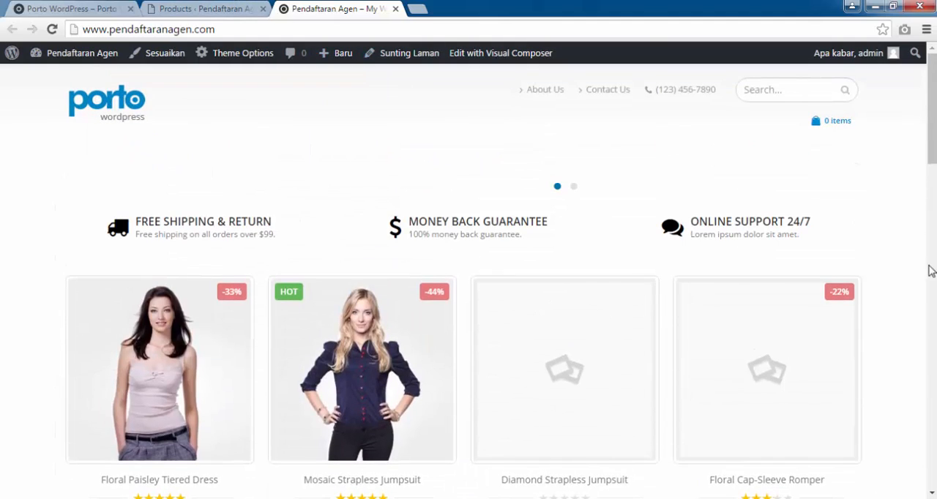
View the second banner slide in the Porto demo shop and compare it with the store's front page.
{"action": "left_click", "coordinate": [57, 6]}
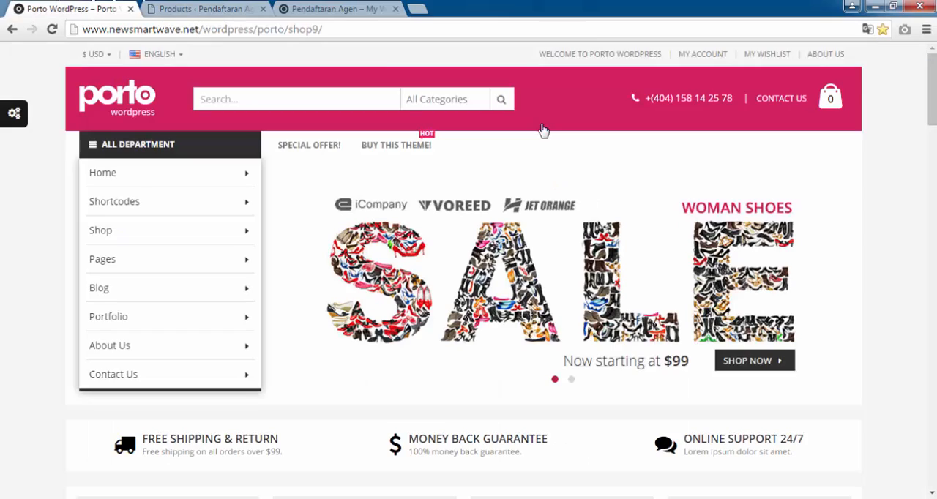
{"action": "scroll", "coordinate": [932, 246], "scroll_direction": "down", "scroll_amount": 10}
{"action": "scroll", "coordinate": [933, 246], "scroll_direction": "up", "scroll_amount": 10}
{"action": "left_click", "coordinate": [572, 379]}
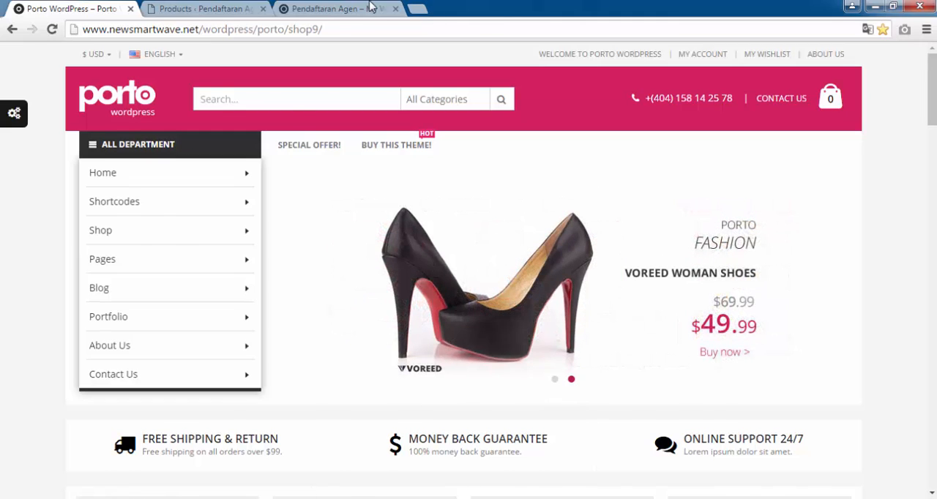
{"action": "left_click", "coordinate": [369, 8]}
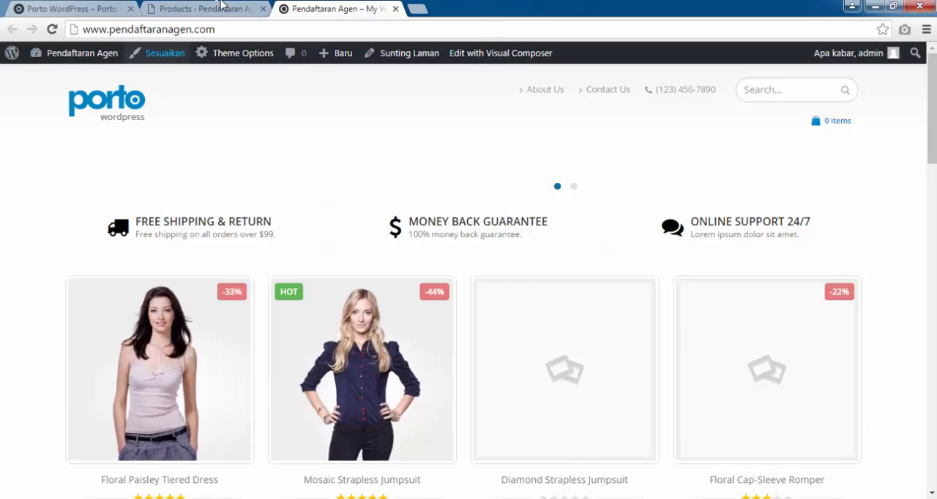
Close the store's front page, reopen the site in a new tab and open its Home Version 9 page for editing.
{"action": "left_click", "coordinate": [219, 8]}
{"action": "left_click", "coordinate": [395, 8]}
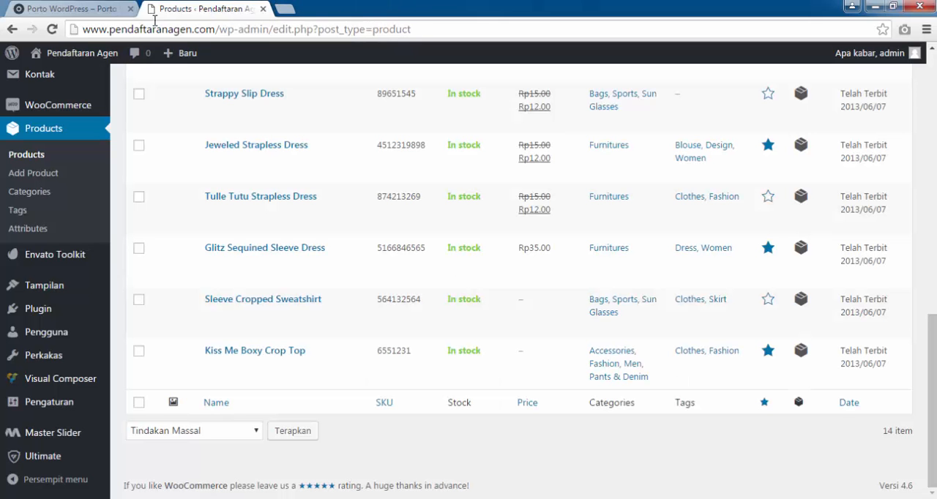
{"action": "mouse_move", "coordinate": [76, 55]}
{"action": "right_click", "coordinate": [72, 77]}
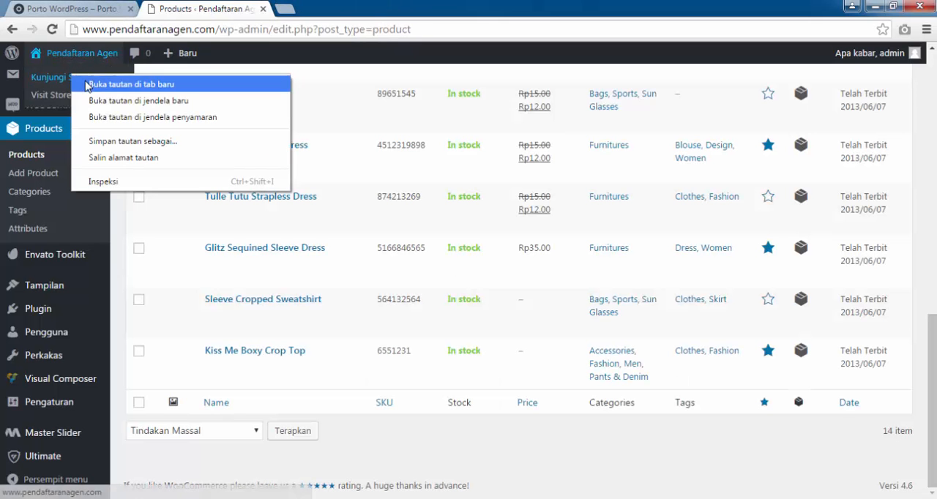
{"action": "left_click", "coordinate": [88, 84]}
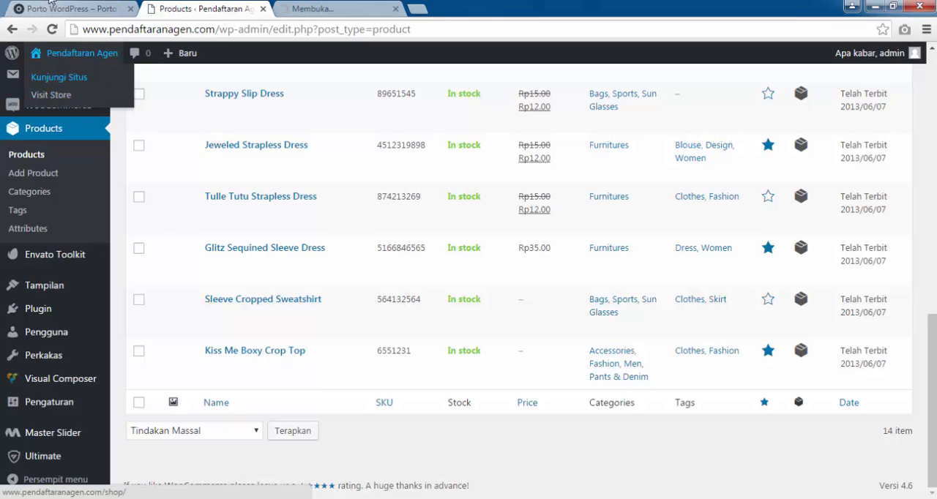
{"action": "left_click", "coordinate": [300, 8]}
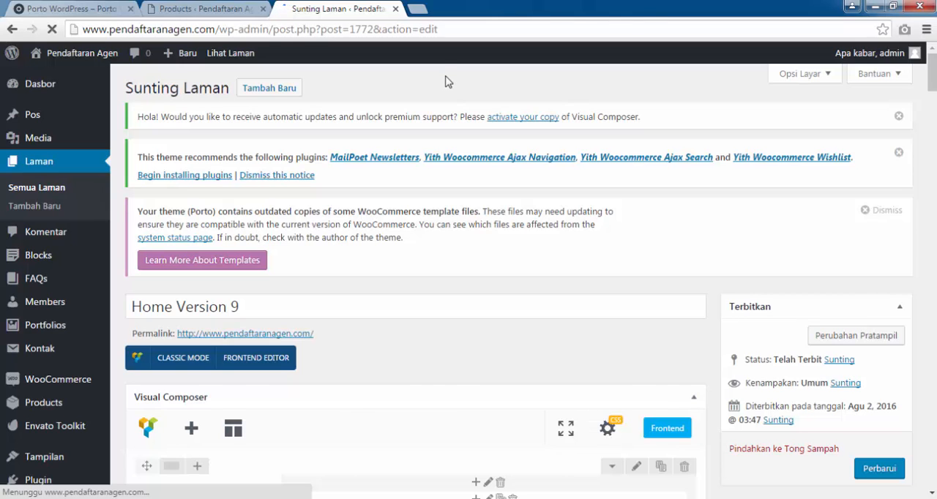
Examine the Home Version 9 layout in Visual Composer, from the banner images and info boxes to the product sections and interactive banners.
{"action": "scroll", "coordinate": [641, 180], "scroll_direction": "down", "scroll_amount": 4}
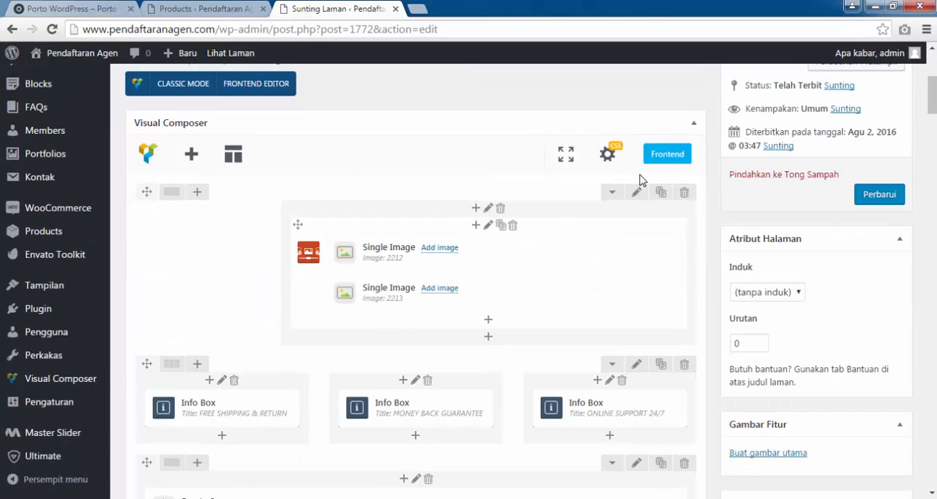
{"action": "mouse_move", "coordinate": [931, 95]}
{"action": "left_mouse_down"}
{"action": "mouse_move", "coordinate": [931, 188]}
{"action": "mouse_move", "coordinate": [928, 93]}
{"action": "mouse_move", "coordinate": [932, 104]}
{"action": "left_mouse_up"}
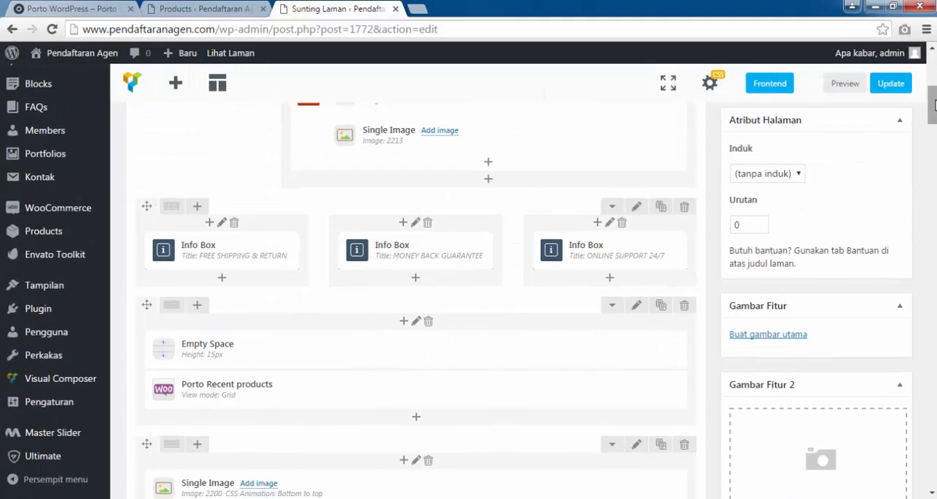
{"action": "scroll", "coordinate": [589, 210], "scroll_direction": "up", "scroll_amount": 1}
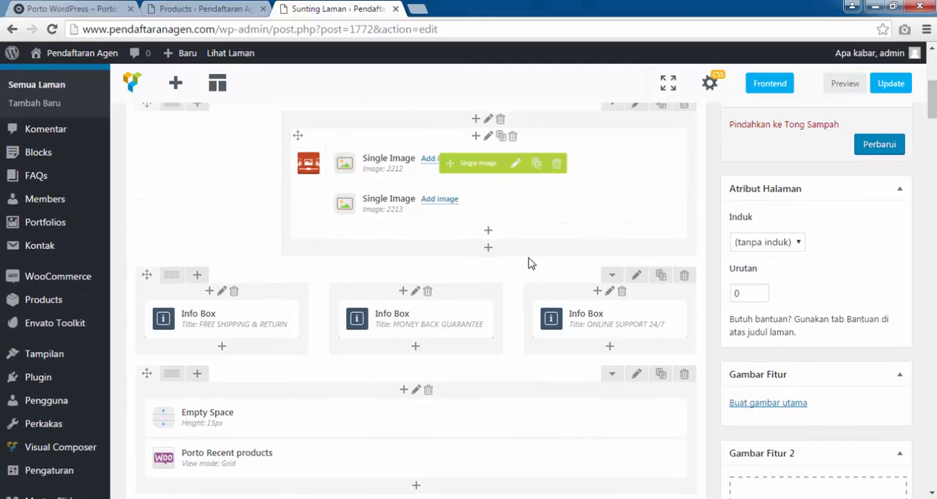
{"action": "scroll", "coordinate": [878, 147], "scroll_direction": "up", "scroll_amount": 1}
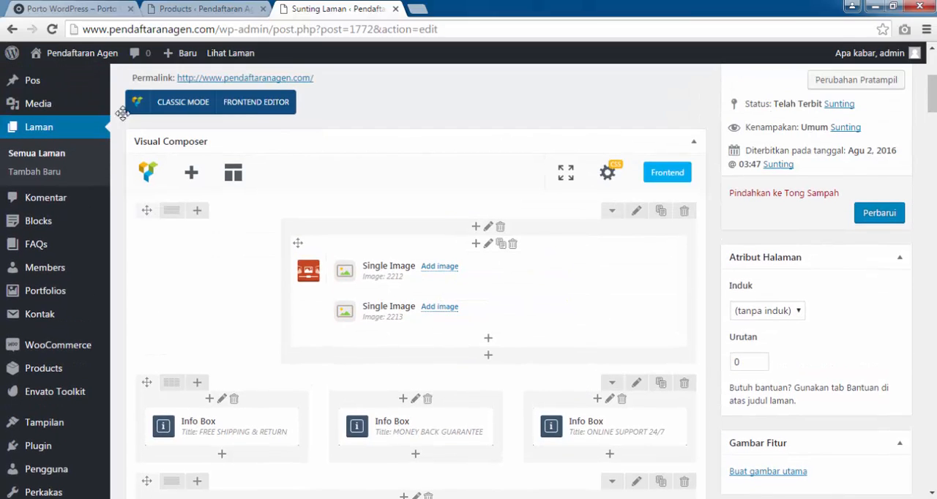
{"action": "scroll", "coordinate": [365, 338], "scroll_direction": "down", "scroll_amount": 1}
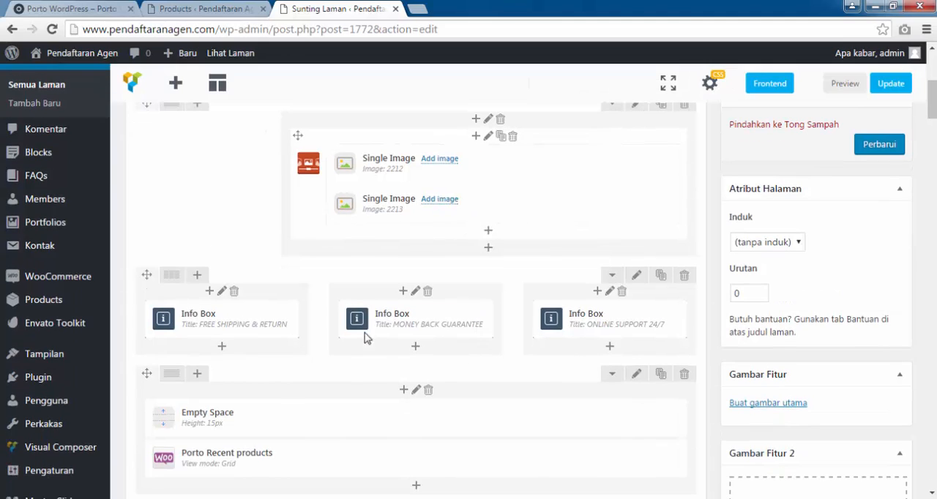
{"action": "scroll", "coordinate": [491, 375], "scroll_direction": "down", "scroll_amount": 2}
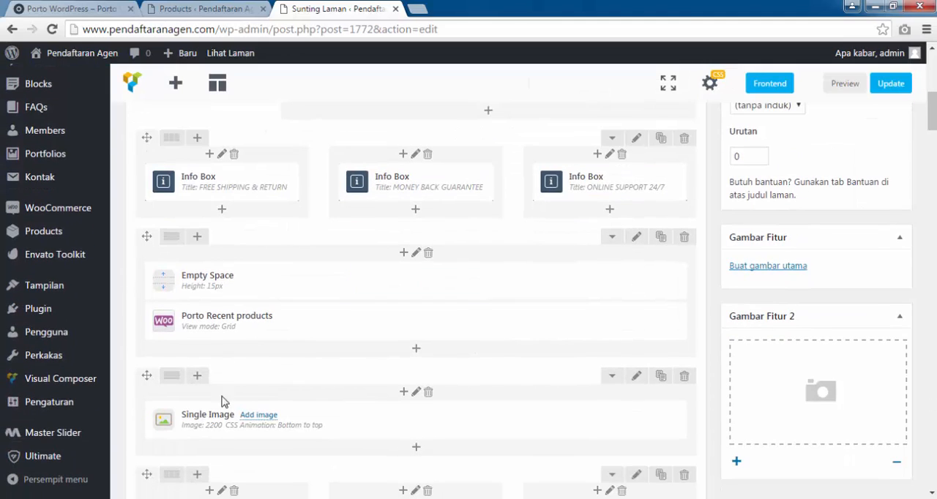
{"action": "scroll", "coordinate": [581, 410], "scroll_direction": "down", "scroll_amount": 2}
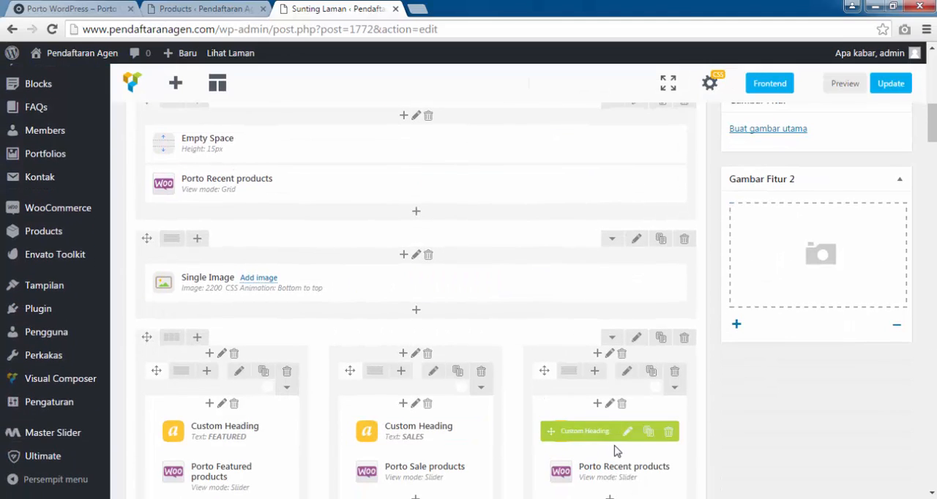
{"action": "scroll", "coordinate": [525, 443], "scroll_direction": "down", "scroll_amount": 2}
{"action": "scroll", "coordinate": [208, 420], "scroll_direction": "down", "scroll_amount": 1}
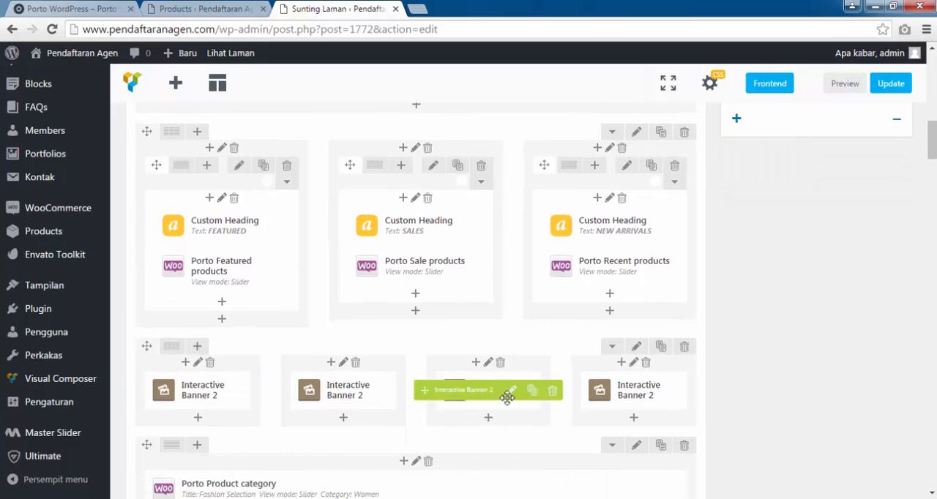
{"action": "left_click_drag", "start_coordinate": [508, 397], "coordinate": [652, 408]}
{"action": "scroll", "coordinate": [652, 408], "scroll_direction": "down", "scroll_amount": 1}
{"action": "scroll", "coordinate": [652, 408], "scroll_direction": "up", "scroll_amount": 6}
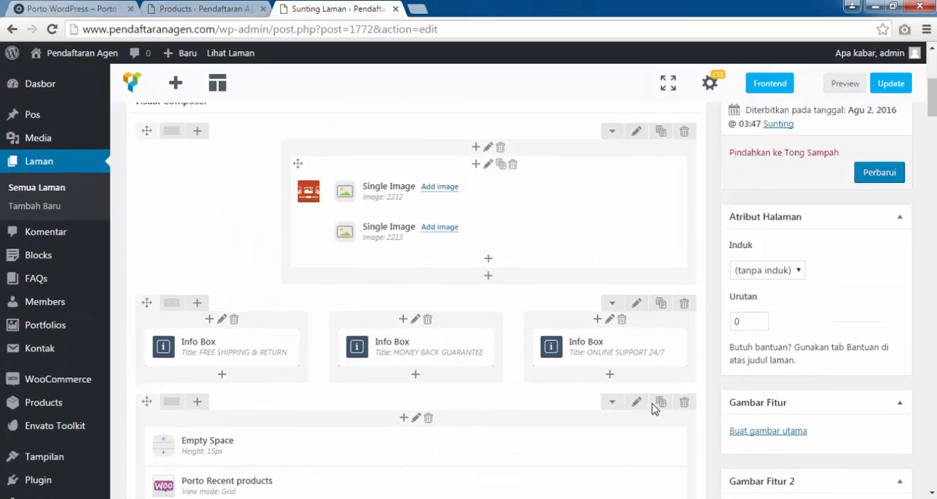
{"action": "scroll", "coordinate": [653, 408], "scroll_direction": "up", "scroll_amount": 2}
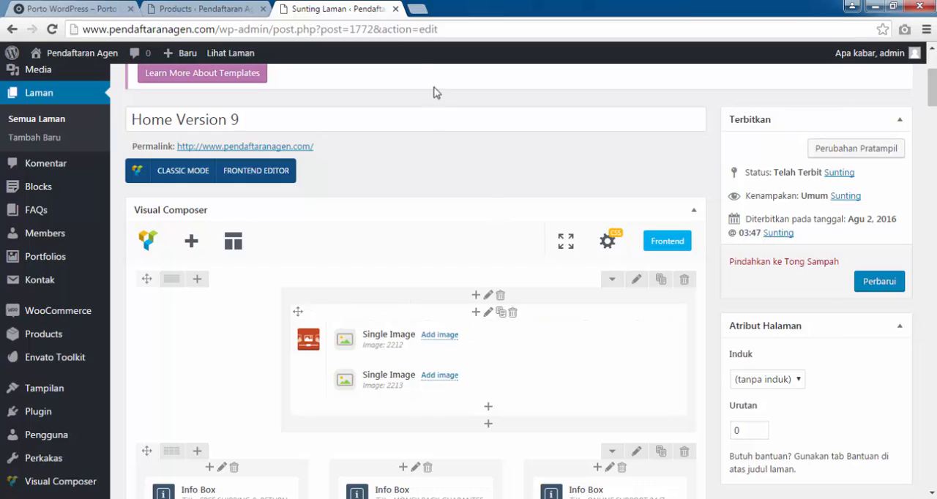
Open the store's front page in a new tab alongside the Home Version 9 editor.
{"action": "mouse_move", "coordinate": [80, 53]}
{"action": "right_click", "coordinate": [62, 78]}
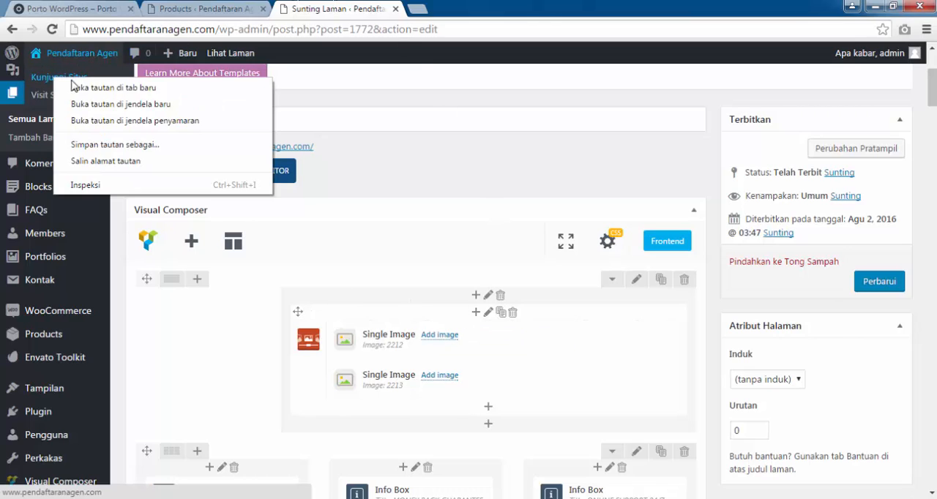
{"action": "key", "text": "Escape"}
{"action": "left_click", "coordinate": [502, 4]}
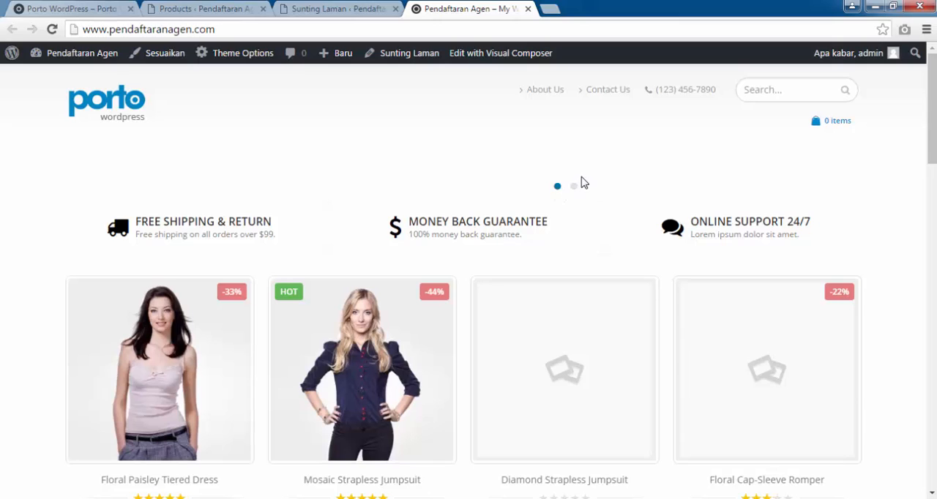
Compare the demo shop's banner slider with the store's empty banner area and return to the Home Version 9 editor's Single Image elements.
{"action": "left_click", "coordinate": [68, 8]}
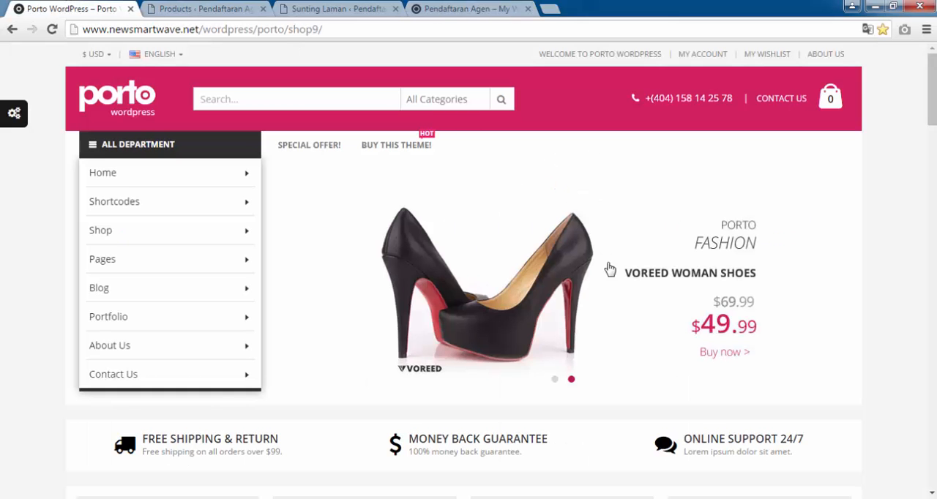
{"action": "left_click", "coordinate": [479, 7]}
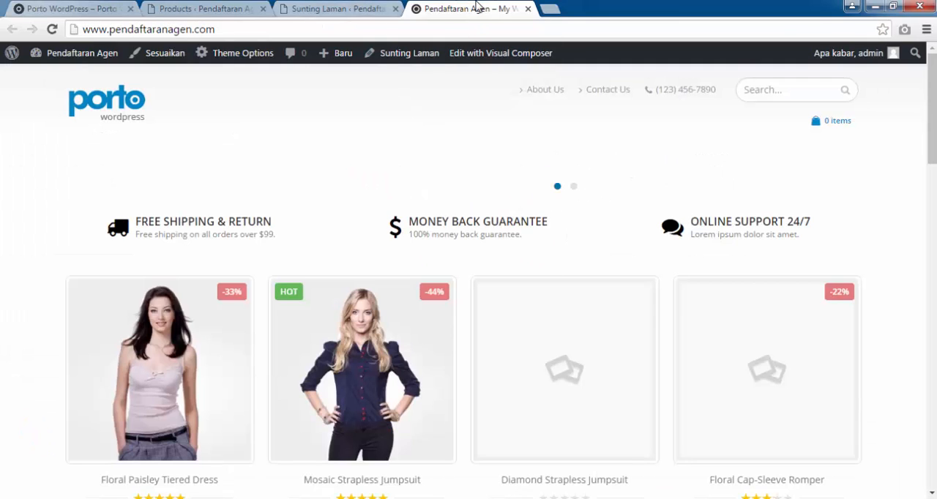
{"action": "left_click", "coordinate": [327, 7]}
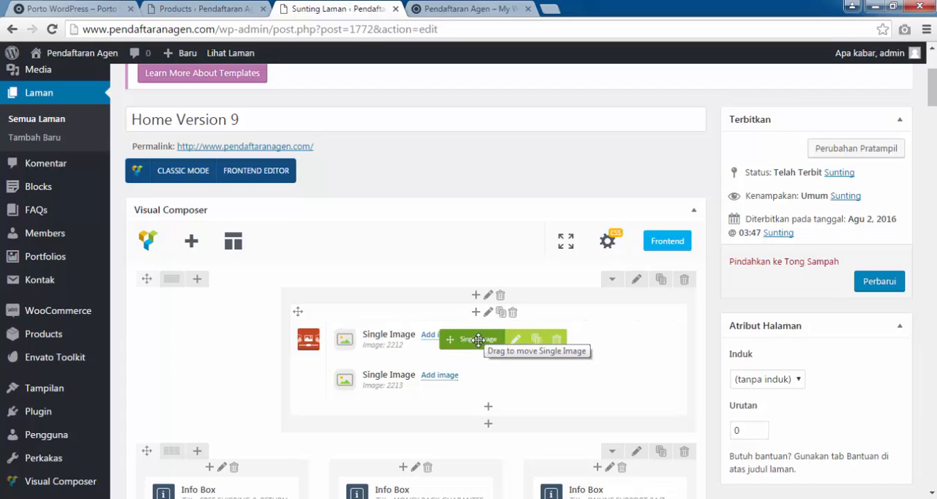
Assign slider_bg_24.jpg from the media library to the first Single Image in the banner carousel and save the element.
{"action": "left_click", "coordinate": [496, 8]}
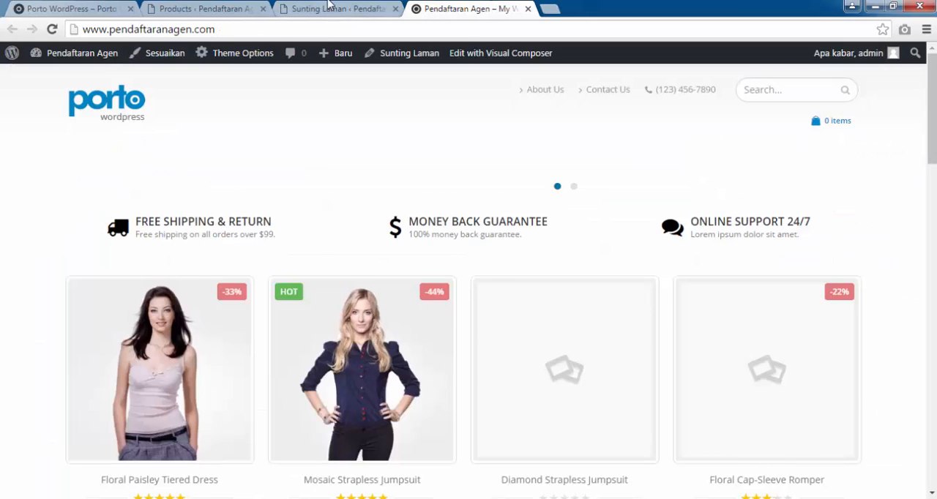
{"action": "left_click", "coordinate": [328, 6]}
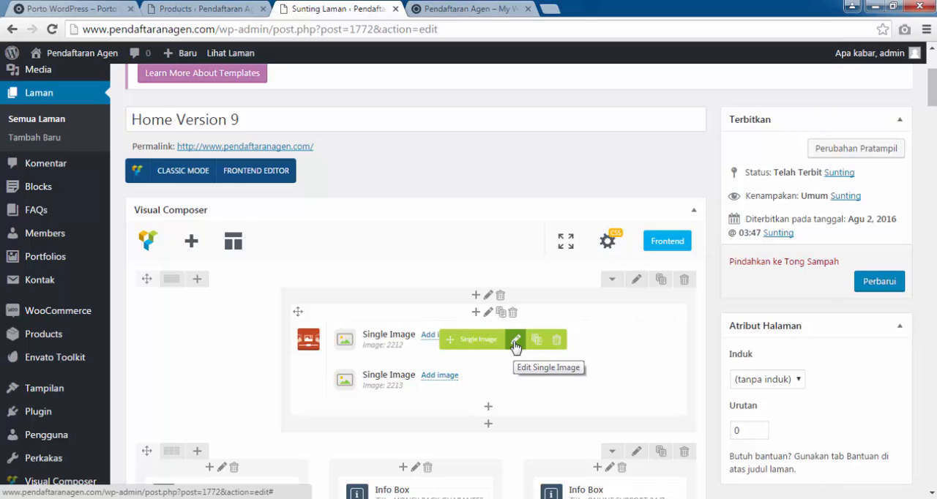
{"action": "left_click", "coordinate": [515, 344]}
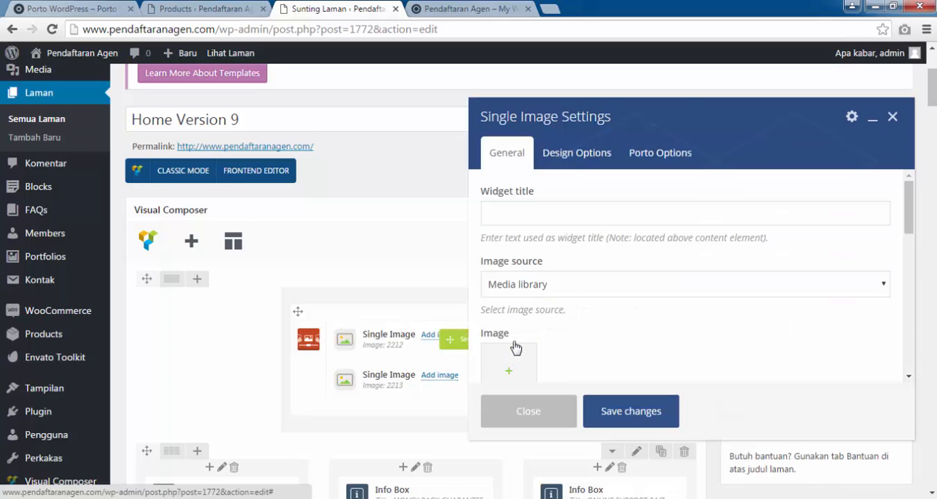
{"action": "scroll", "coordinate": [582, 293], "scroll_direction": "down", "scroll_amount": 2}
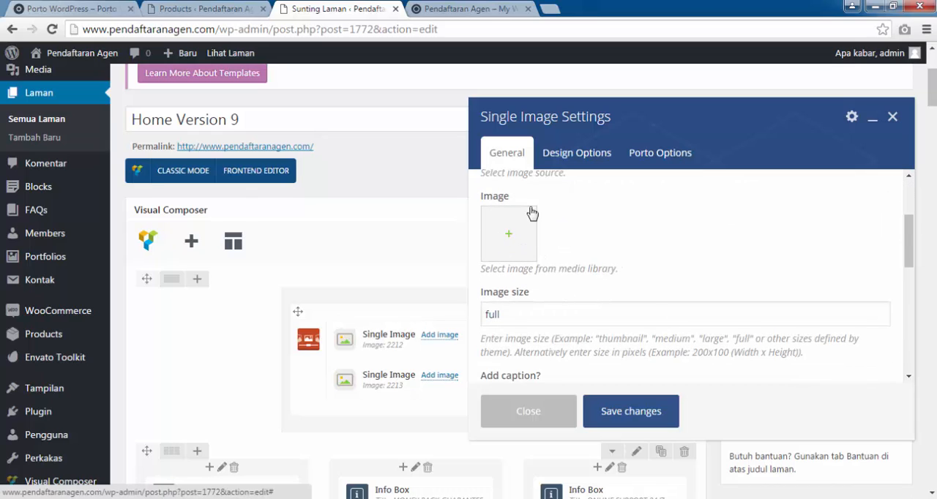
{"action": "left_click", "coordinate": [529, 245]}
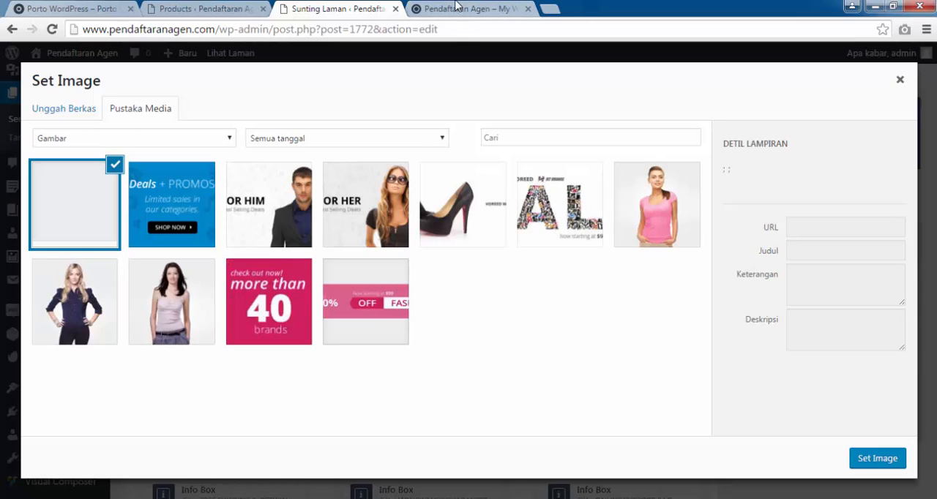
{"action": "left_click", "coordinate": [560, 218]}
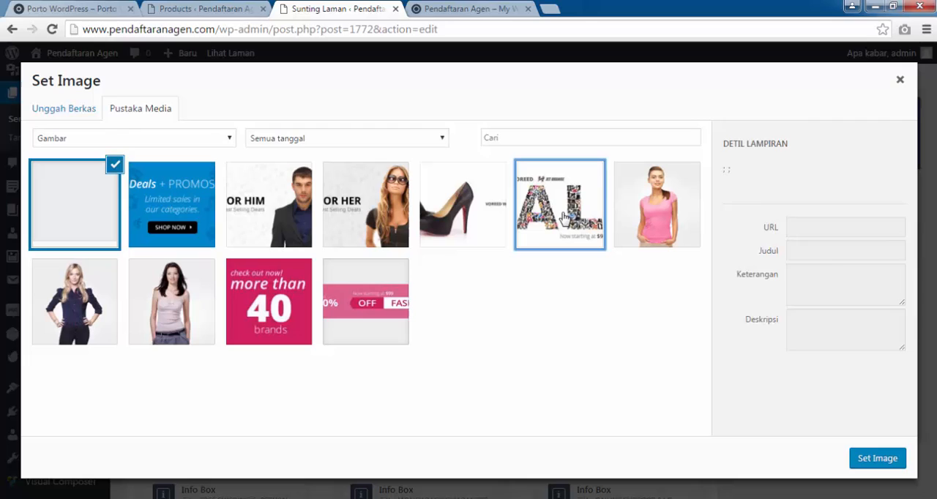
{"action": "left_click", "coordinate": [871, 460]}
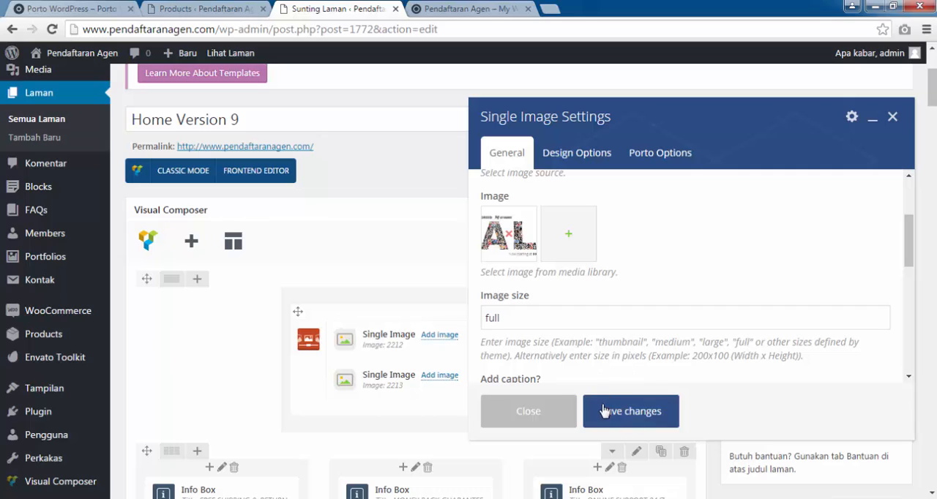
{"action": "left_click", "coordinate": [604, 412]}
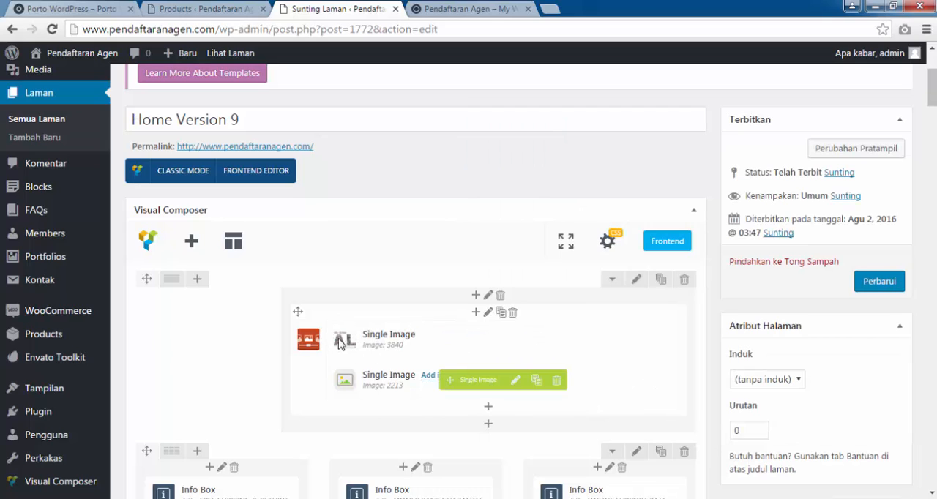
Assign slider_bg_25.jpg from the media library to the second Single Image in the banner carousel and save the element.
{"action": "left_click", "coordinate": [516, 382]}
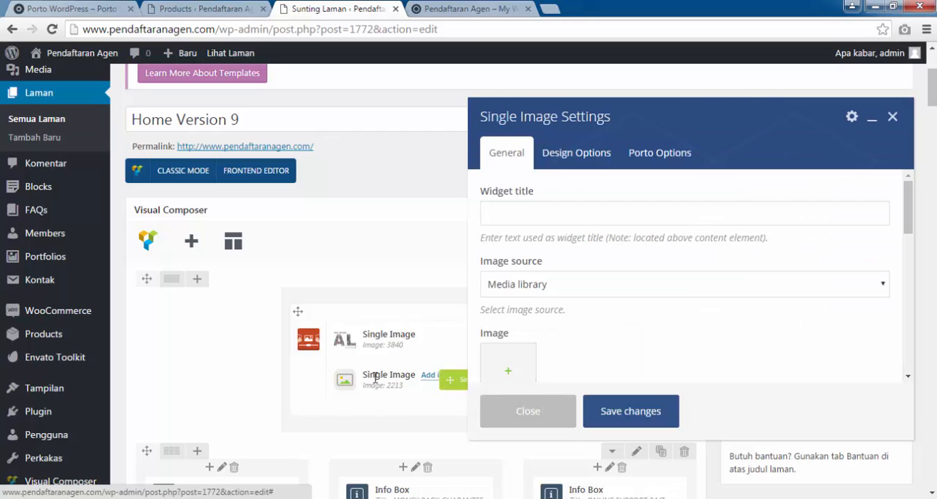
{"action": "scroll", "coordinate": [531, 308], "scroll_direction": "down", "scroll_amount": 1}
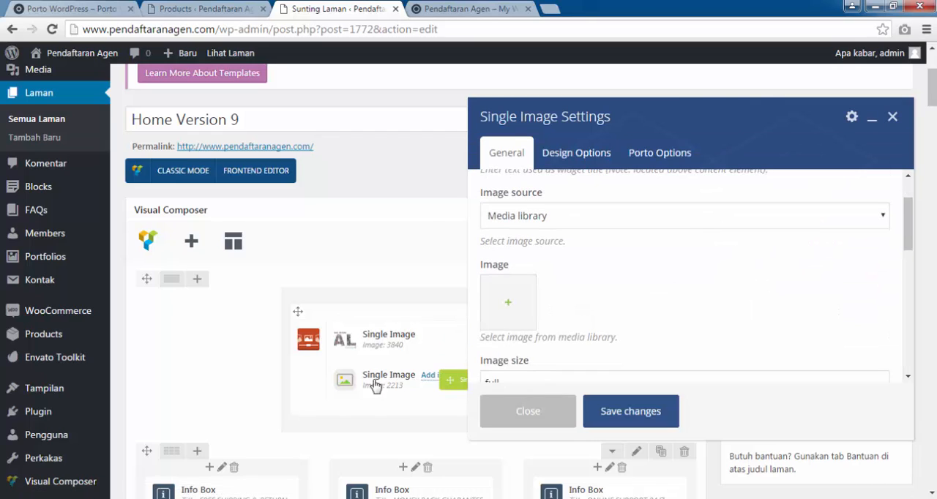
{"action": "left_click", "coordinate": [510, 305]}
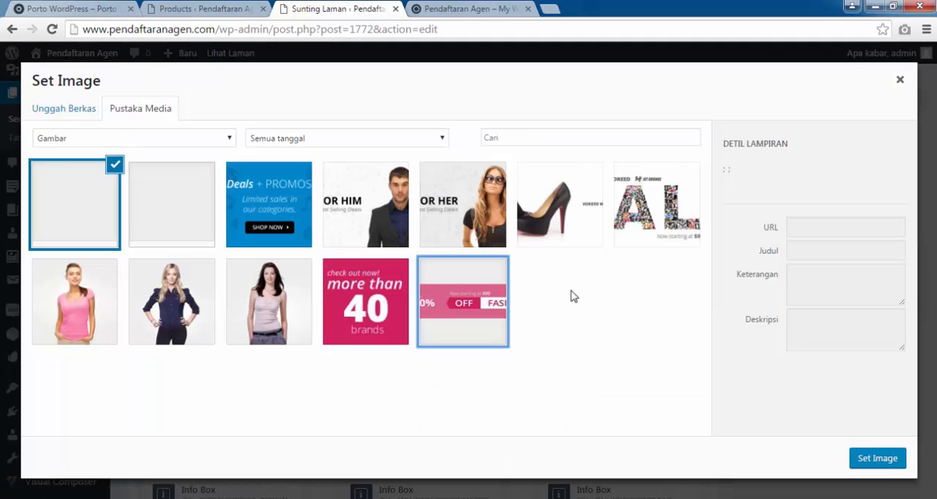
{"action": "left_click", "coordinate": [573, 219]}
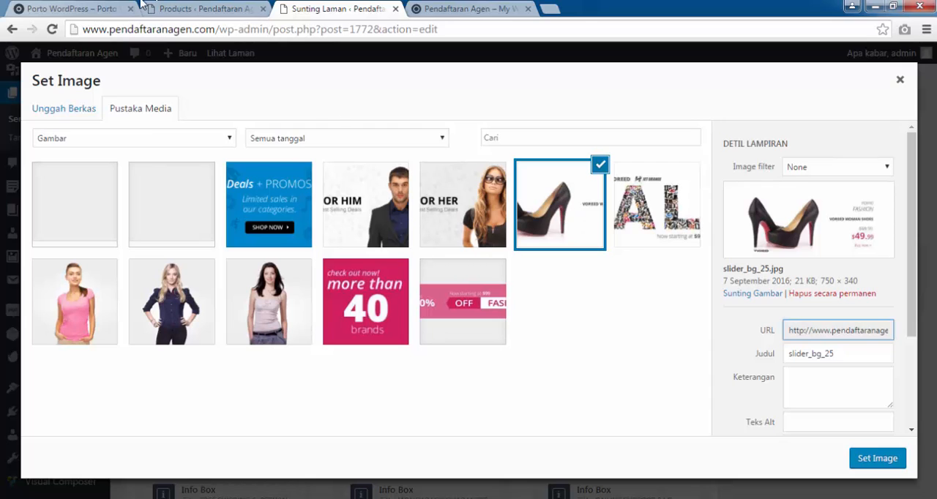
{"action": "left_click", "coordinate": [61, 8]}
{"action": "left_click", "coordinate": [315, 8]}
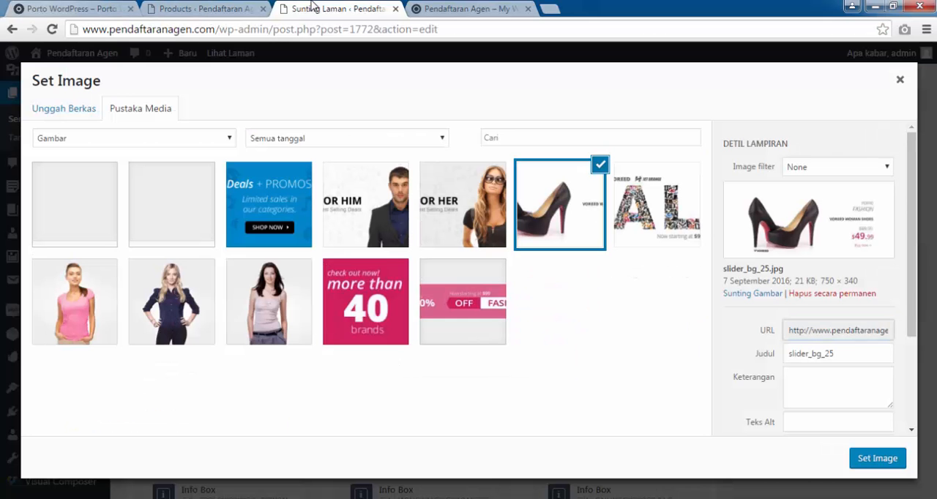
{"action": "left_click", "coordinate": [868, 465]}
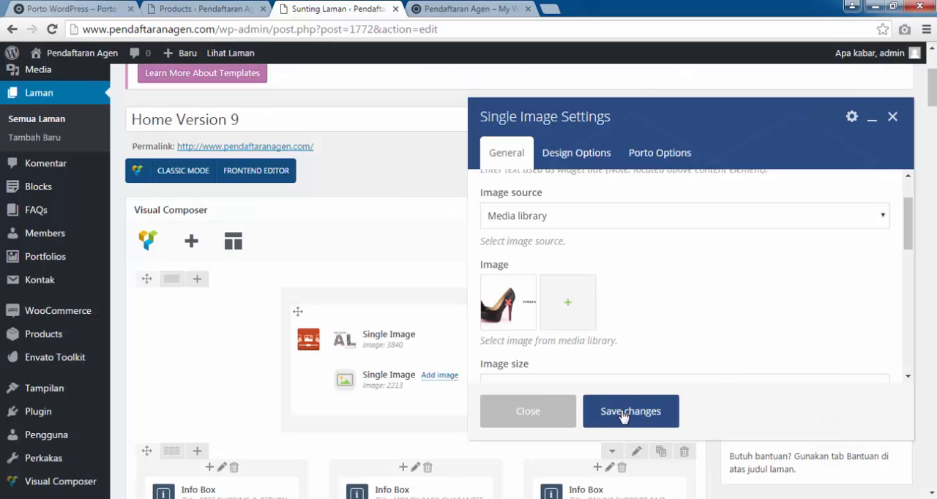
{"action": "left_click", "coordinate": [622, 415]}
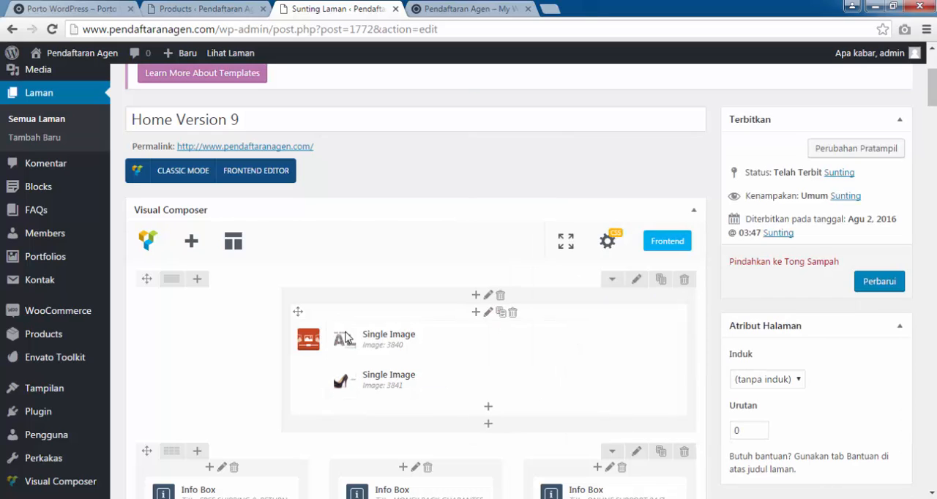
Update the Home Version 9 page, close the old front page and reopen the site in a new tab.
{"action": "left_click", "coordinate": [880, 283]}
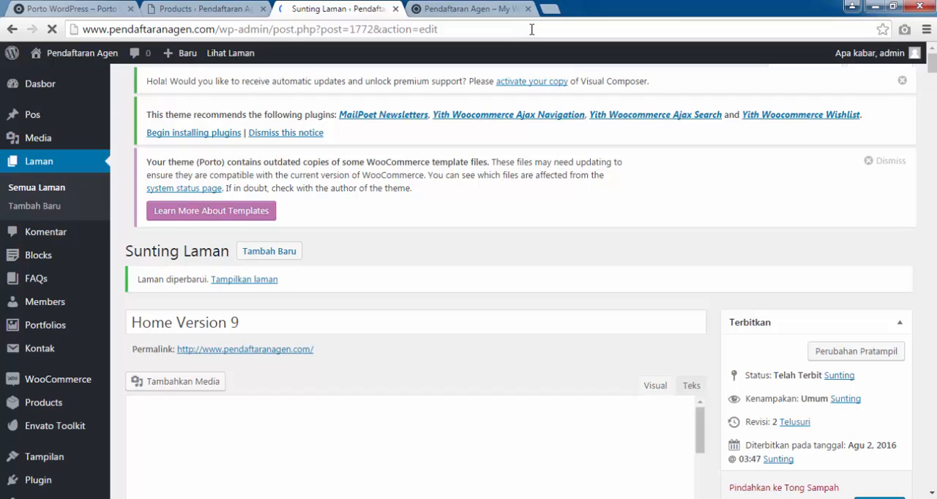
{"action": "mouse_move", "coordinate": [84, 55]}
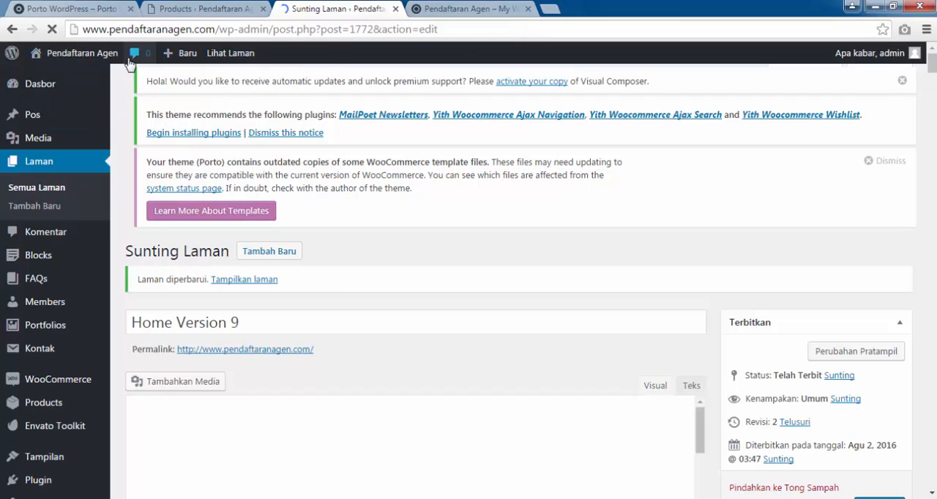
{"action": "left_click", "coordinate": [525, 9]}
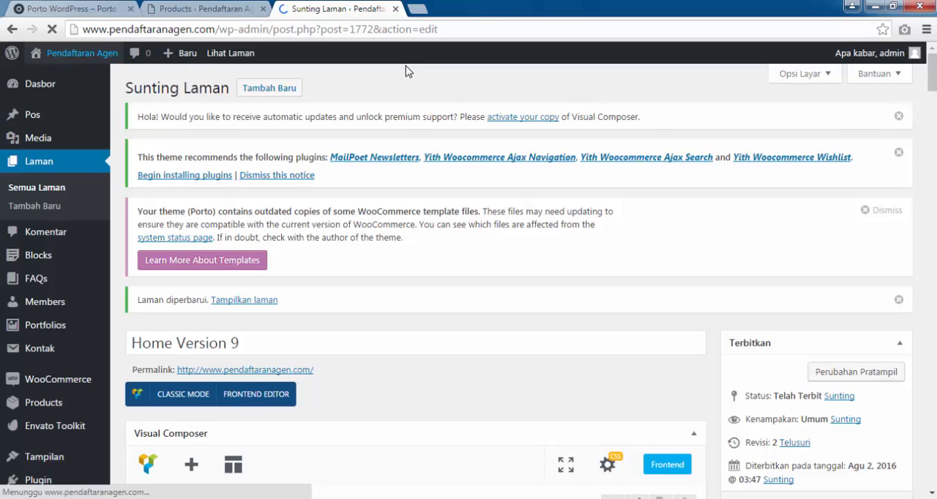
{"action": "mouse_move", "coordinate": [72, 66]}
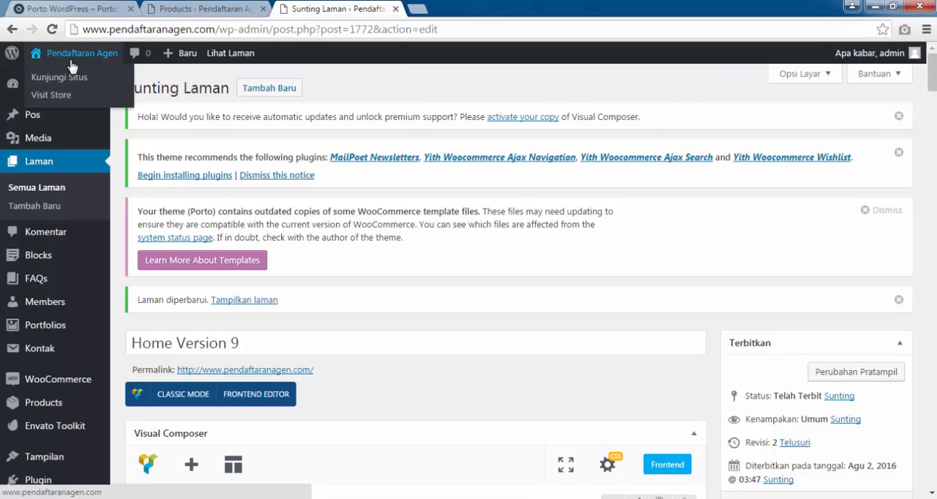
{"action": "right_click", "coordinate": [67, 81]}
{"action": "left_click", "coordinate": [87, 85]}
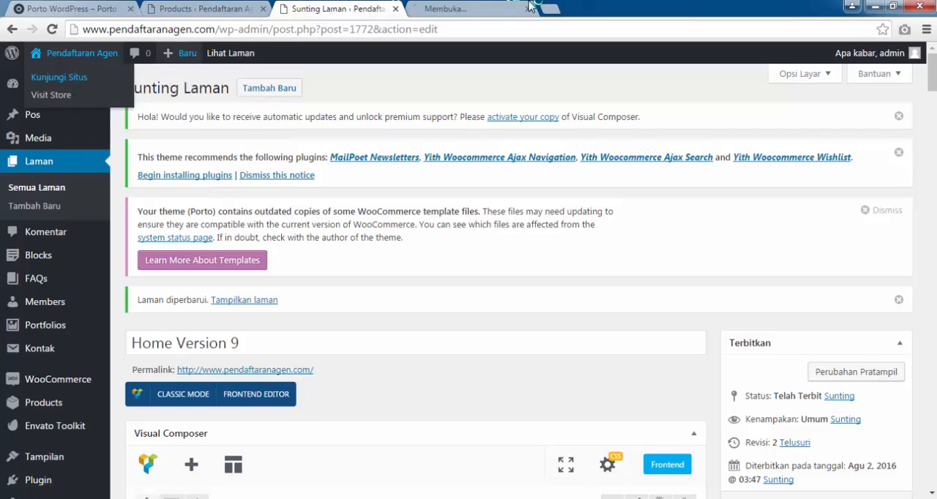
{"action": "left_click", "coordinate": [489, 7]}
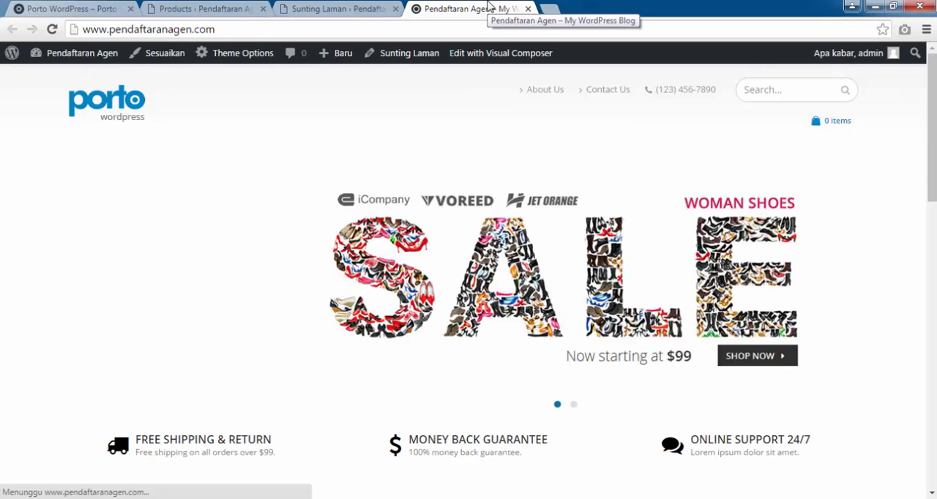
Compare the store's banner slider, product sections and lower banners with the demo shop down to its Huge Sale banner.
{"action": "left_click", "coordinate": [572, 404]}
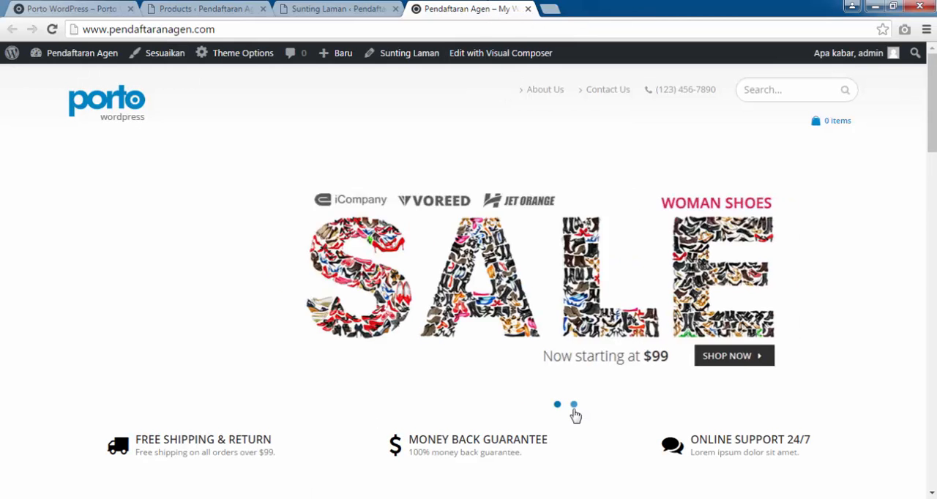
{"action": "scroll", "coordinate": [880, 324], "scroll_direction": "down", "scroll_amount": 5}
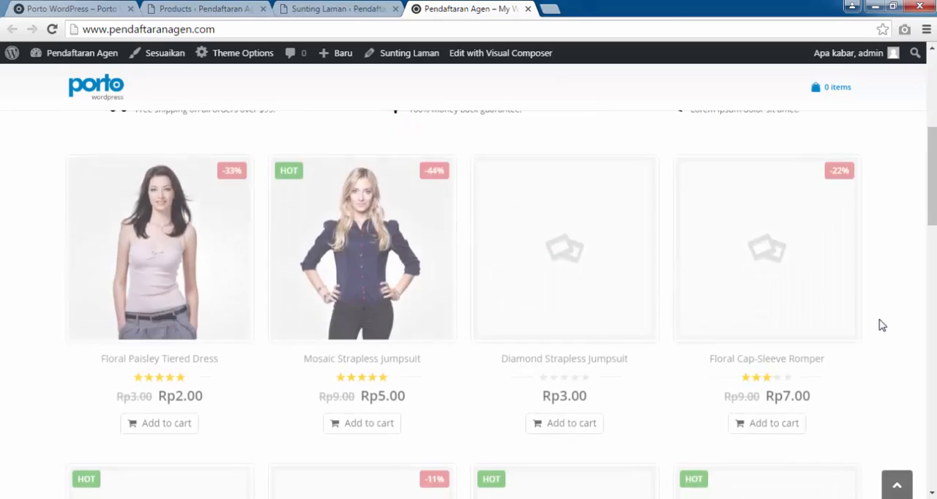
{"action": "scroll", "coordinate": [880, 324], "scroll_direction": "up", "scroll_amount": 5}
{"action": "left_click", "coordinate": [66, 7]}
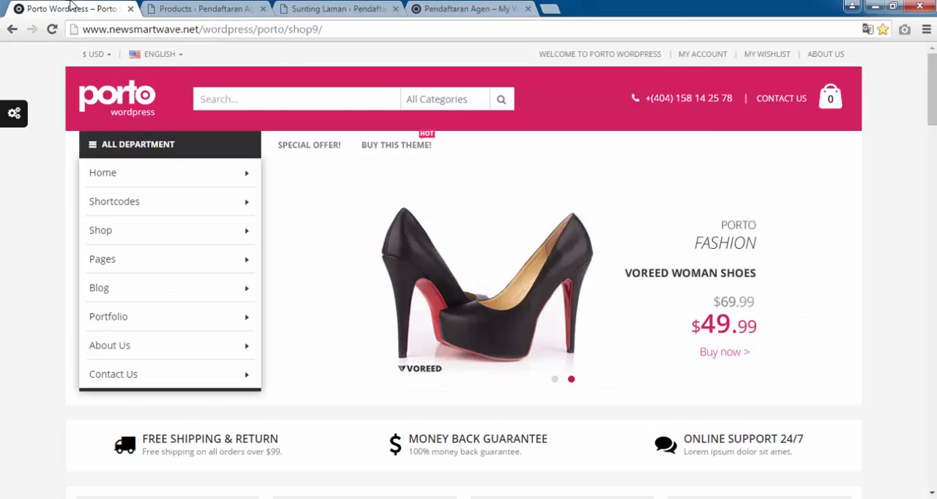
{"action": "left_click", "coordinate": [510, 8]}
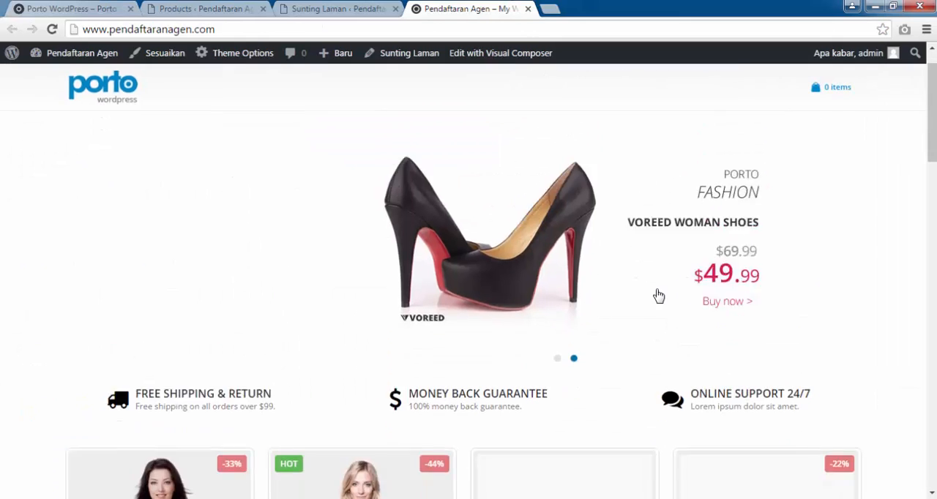
{"action": "scroll", "coordinate": [654, 295], "scroll_direction": "down", "scroll_amount": 10}
{"action": "scroll", "coordinate": [630, 300], "scroll_direction": "down", "scroll_amount": 5}
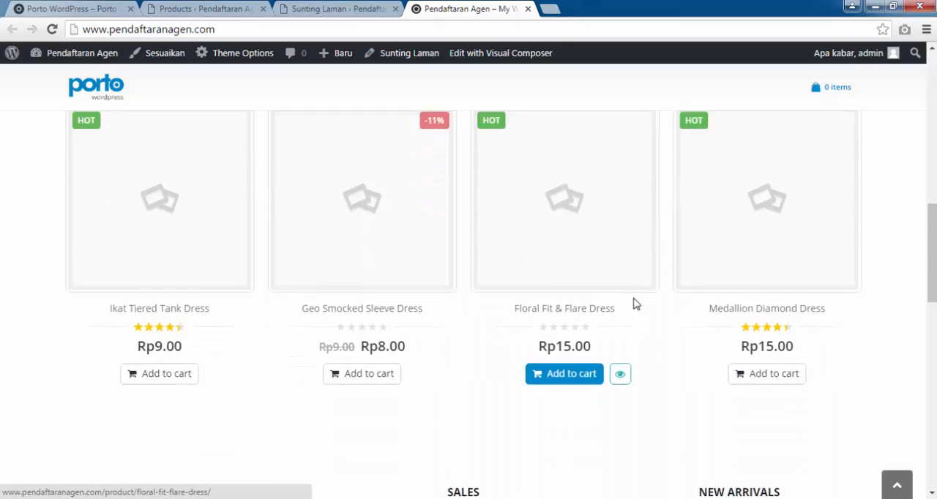
{"action": "scroll", "coordinate": [587, 293], "scroll_direction": "down", "scroll_amount": 4}
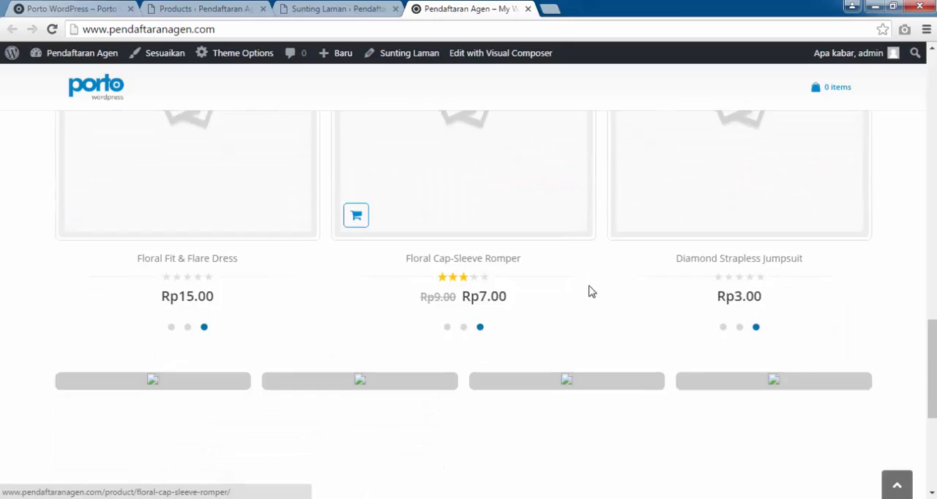
{"action": "left_click", "coordinate": [79, 7]}
{"action": "scroll", "coordinate": [468, 292], "scroll_direction": "down", "scroll_amount": 8}
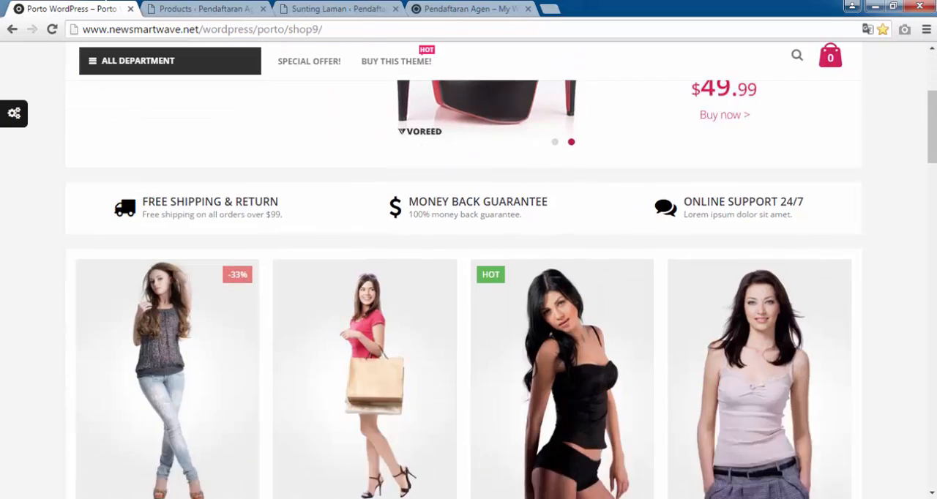
{"action": "scroll", "coordinate": [345, 320], "scroll_direction": "down", "scroll_amount": 5}
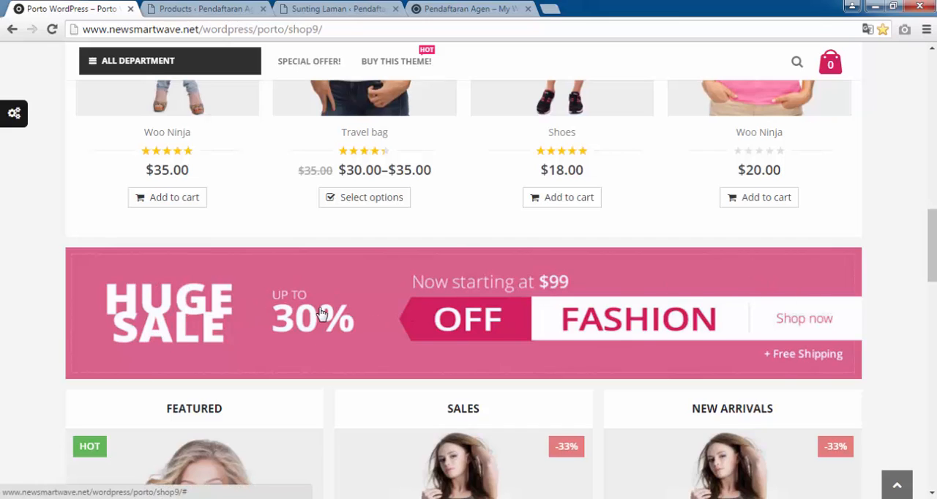
Assign banner_12.jpg from the media library to the Single Image below the Porto Recent products grid and save the element.
{"action": "left_click", "coordinate": [366, 7]}
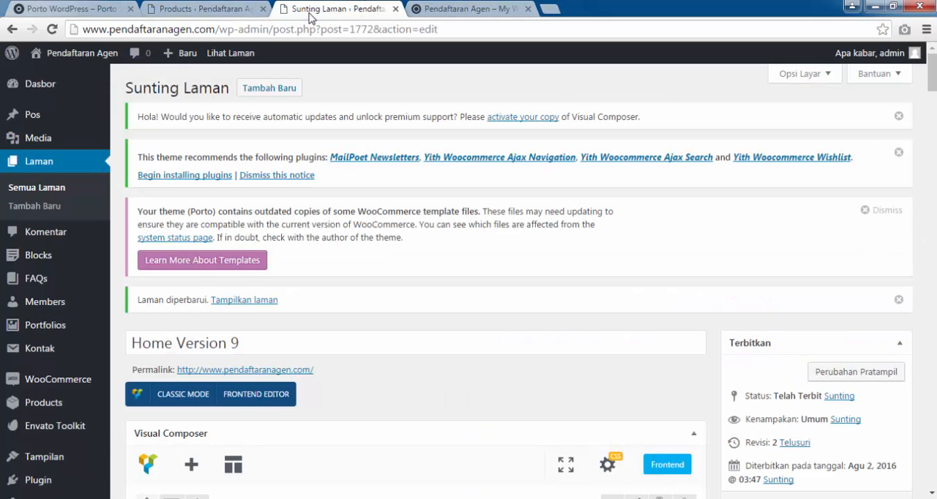
{"action": "scroll", "coordinate": [356, 320], "scroll_direction": "down", "scroll_amount": 15}
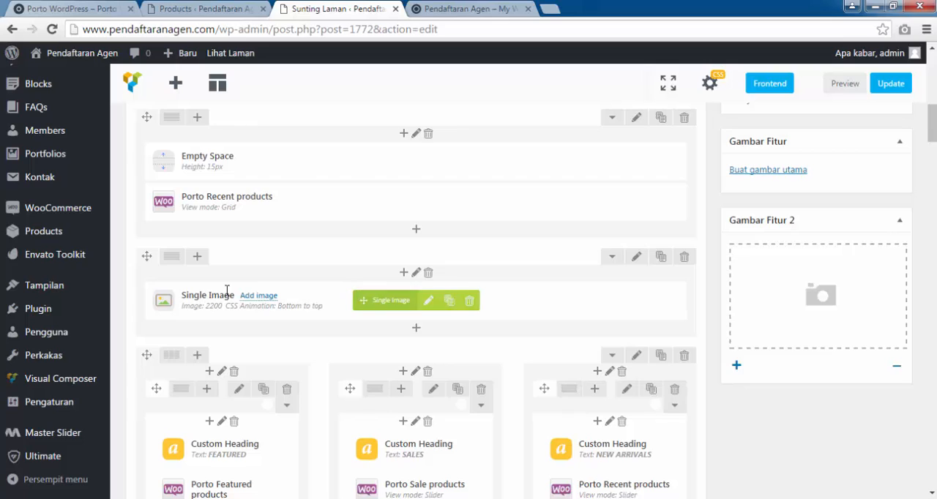
{"action": "left_click", "coordinate": [429, 303]}
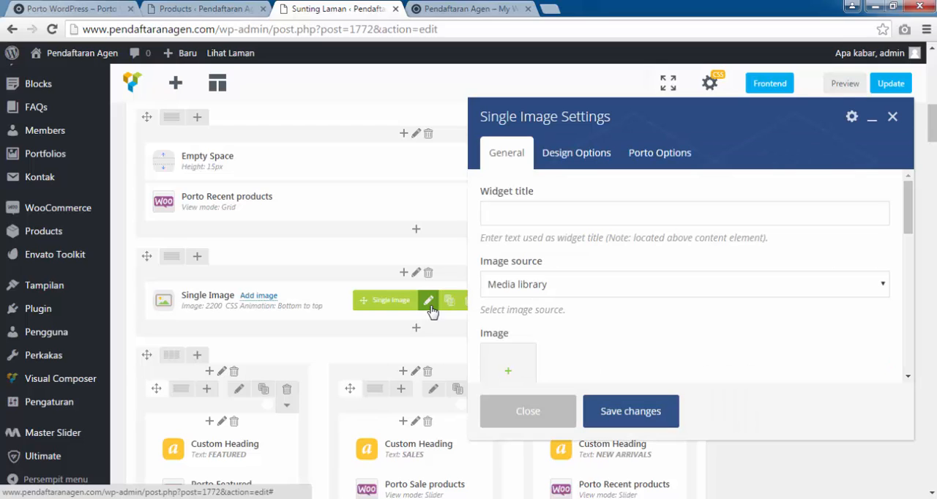
{"action": "scroll", "coordinate": [523, 300], "scroll_direction": "down", "scroll_amount": 1}
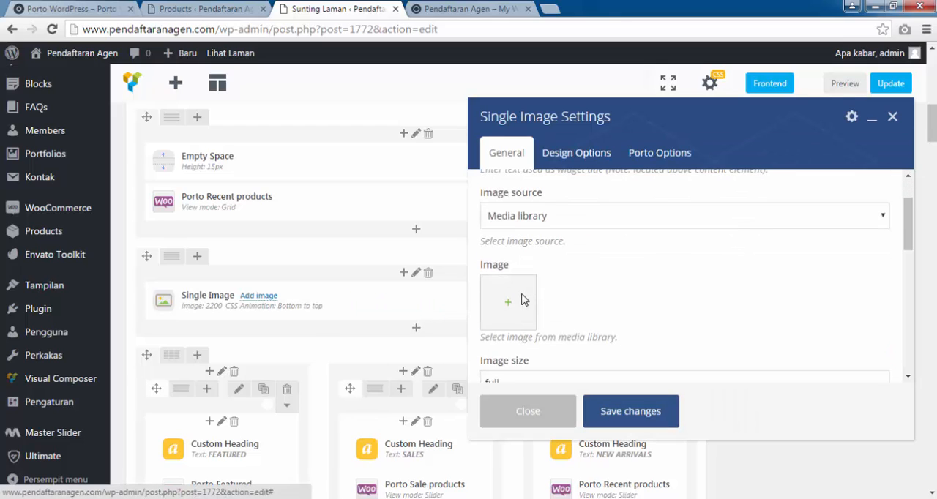
{"action": "left_click", "coordinate": [508, 301]}
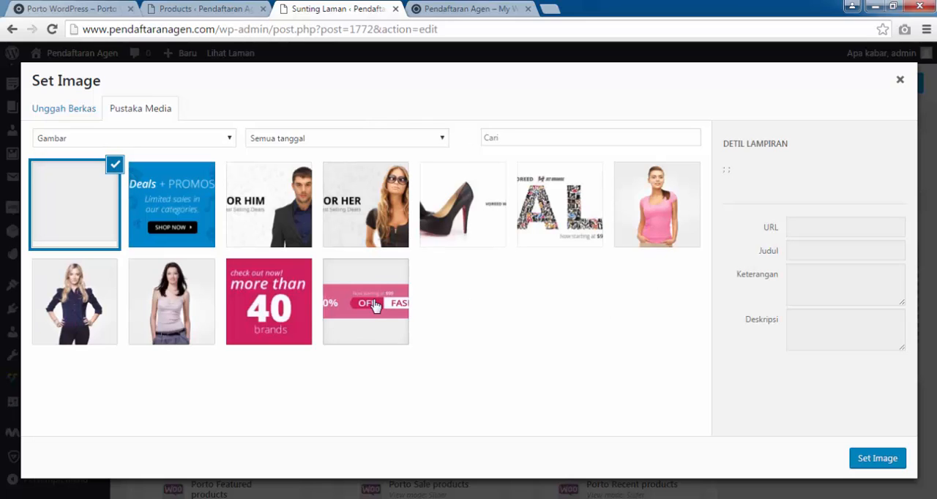
{"action": "left_click", "coordinate": [377, 314]}
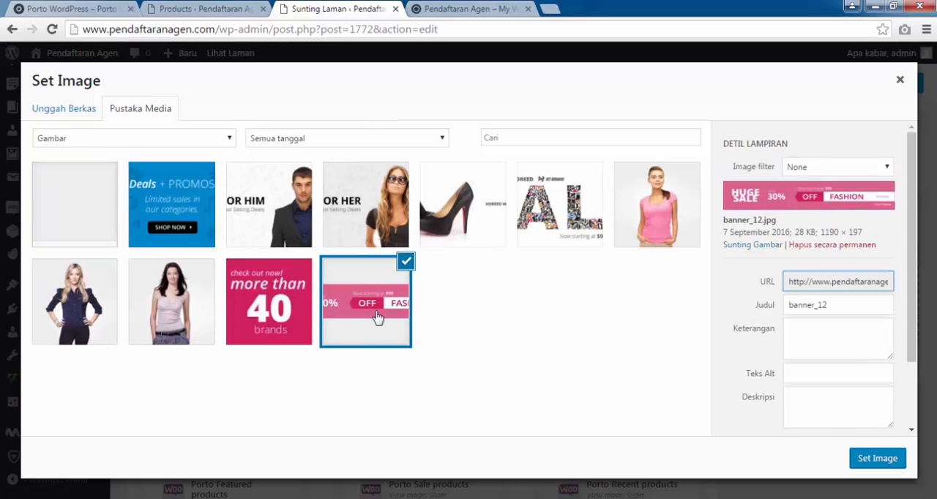
{"action": "left_click", "coordinate": [896, 462]}
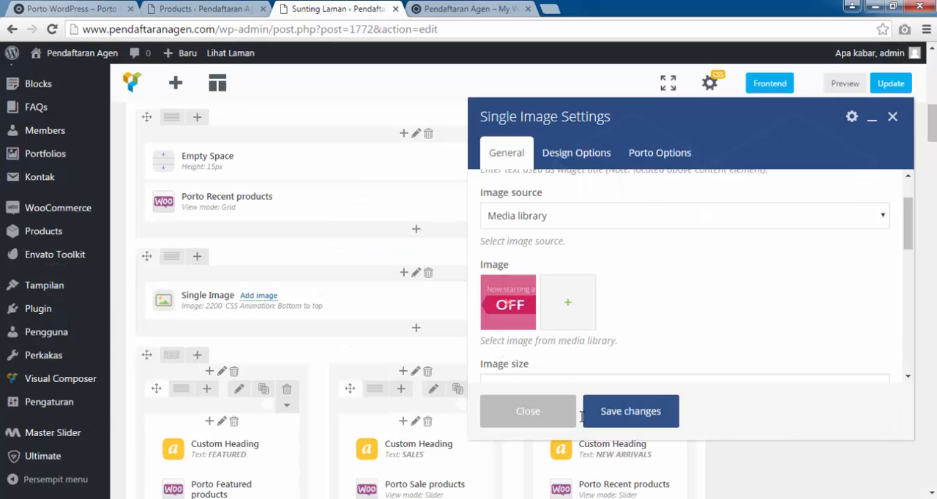
{"action": "left_click", "coordinate": [639, 409]}
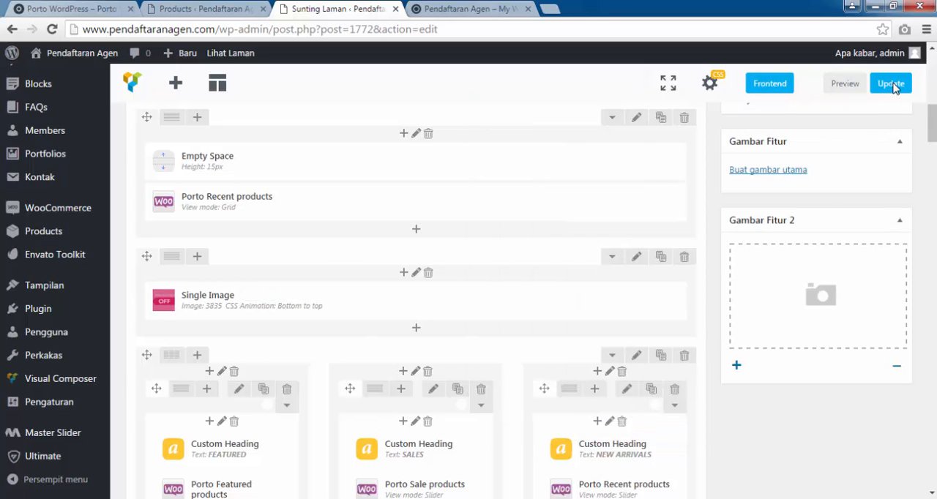
Update the Home Version 9 page and reload the store's front page.
{"action": "left_click", "coordinate": [890, 84]}
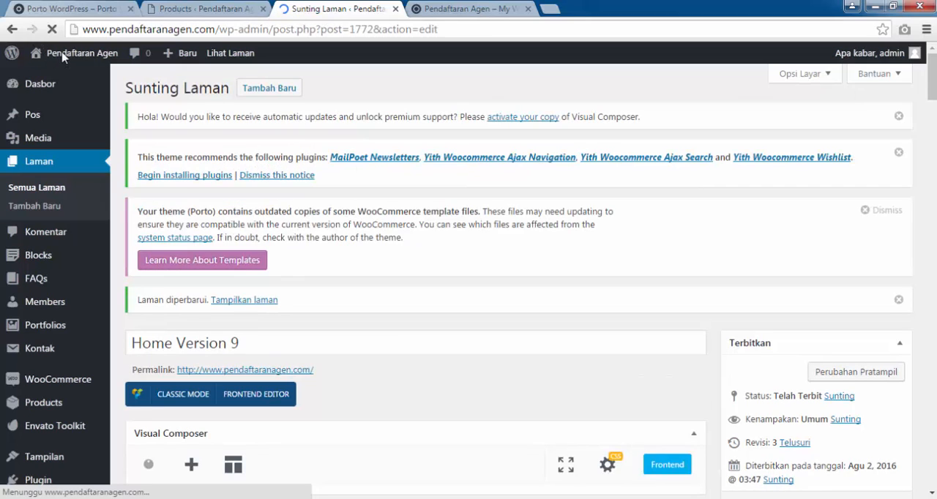
{"action": "left_click", "coordinate": [454, 8]}
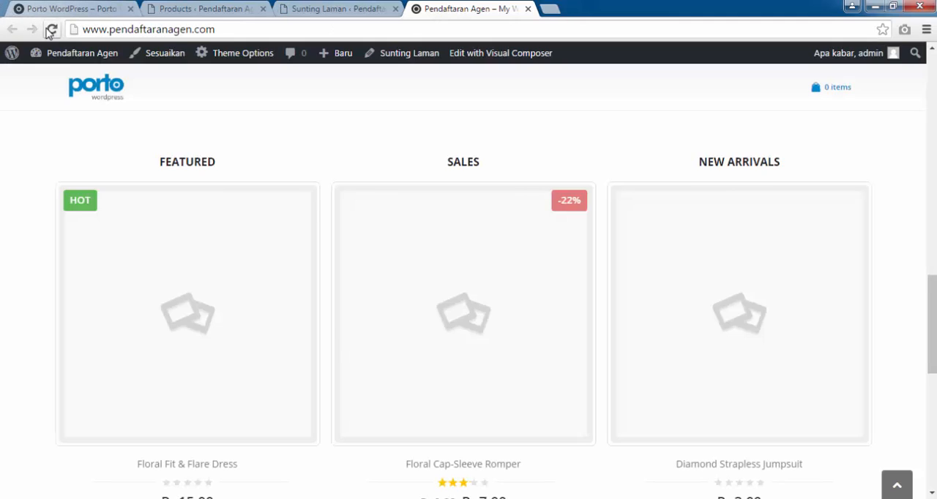
{"action": "left_click", "coordinate": [52, 30]}
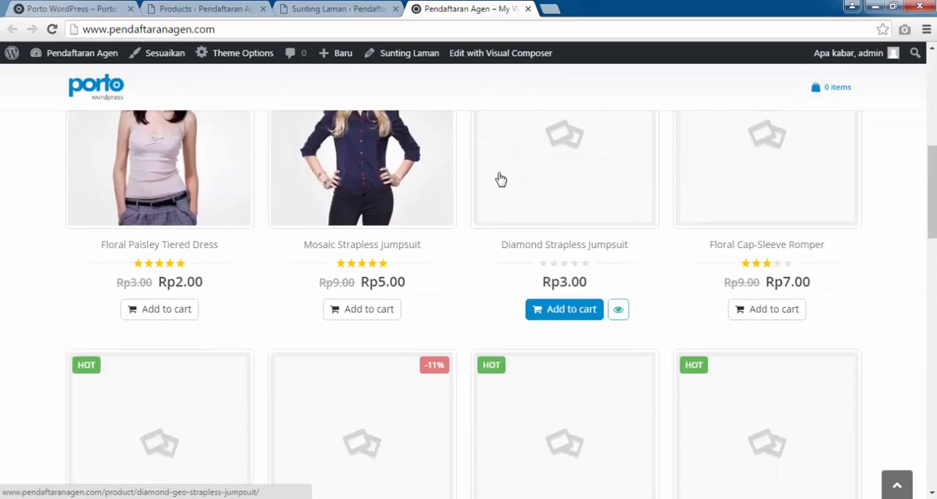
Compare the store's four-banner row above Fashion Selection with the demo shop and the matching section of the page layout.
{"action": "scroll", "coordinate": [500, 178], "scroll_direction": "down", "scroll_amount": 2}
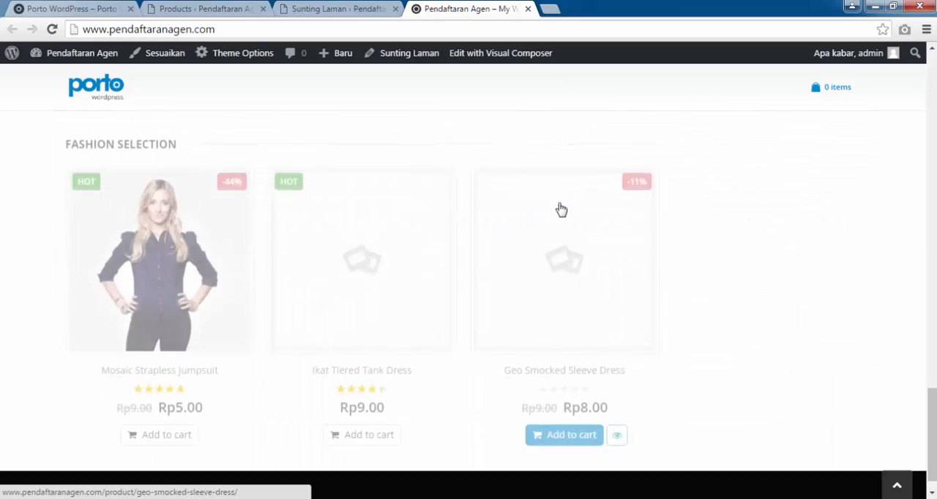
{"action": "left_click", "coordinate": [70, 8]}
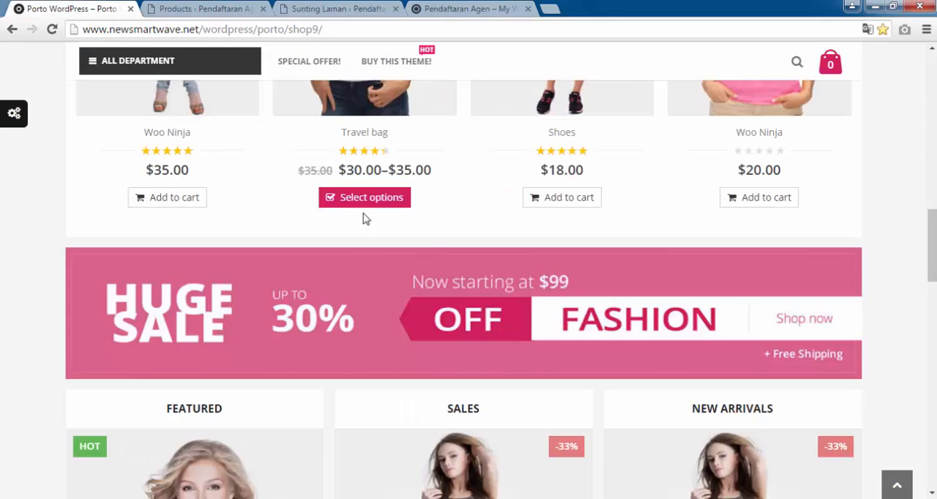
{"action": "scroll", "coordinate": [366, 220], "scroll_direction": "down", "scroll_amount": 2}
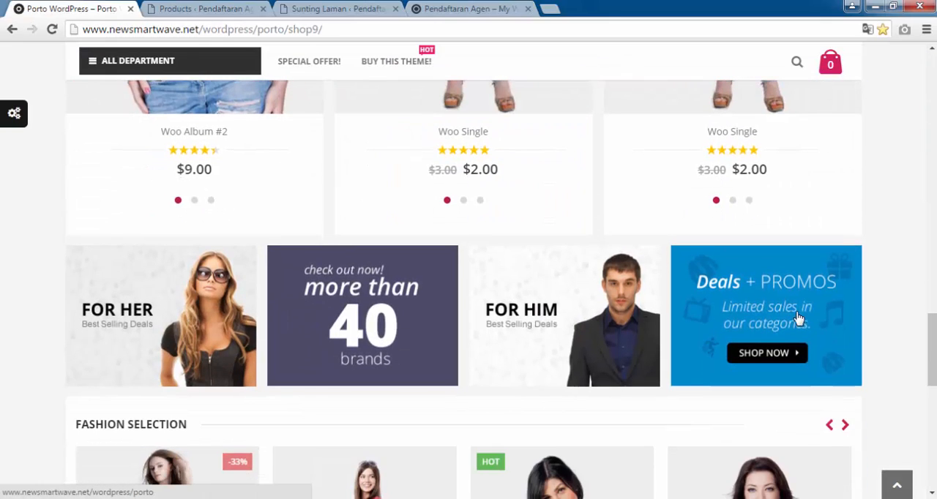
{"action": "left_click", "coordinate": [468, 8]}
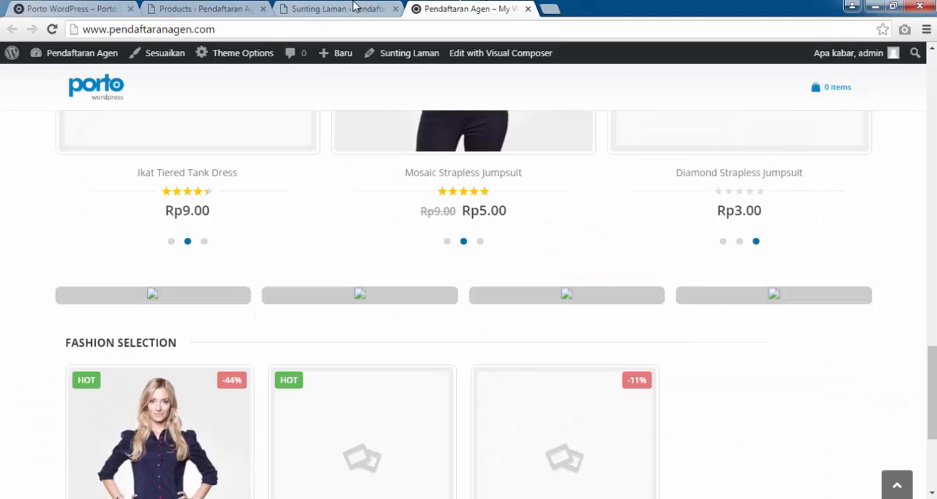
{"action": "left_click", "coordinate": [356, 7]}
{"action": "scroll", "coordinate": [357, 237], "scroll_direction": "down", "scroll_amount": 5}
{"action": "scroll", "coordinate": [356, 238], "scroll_direction": "down", "scroll_amount": 5}
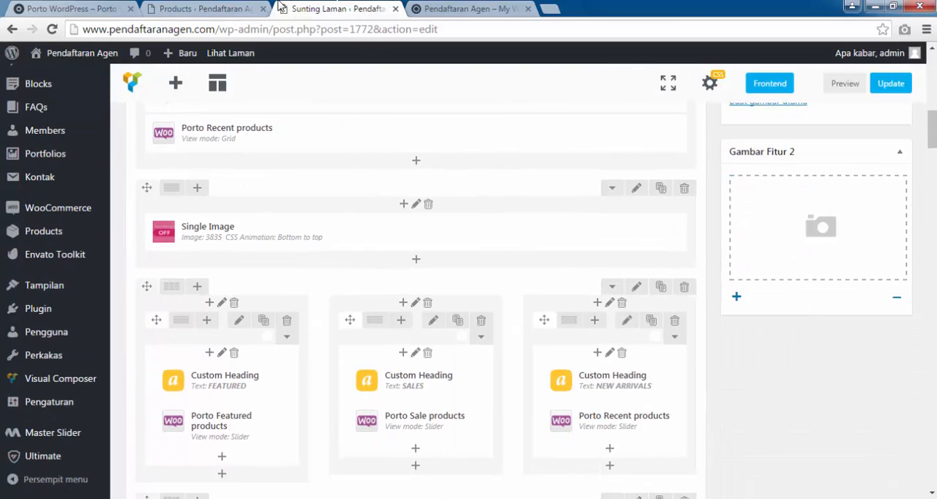
{"action": "left_click", "coordinate": [427, 6]}
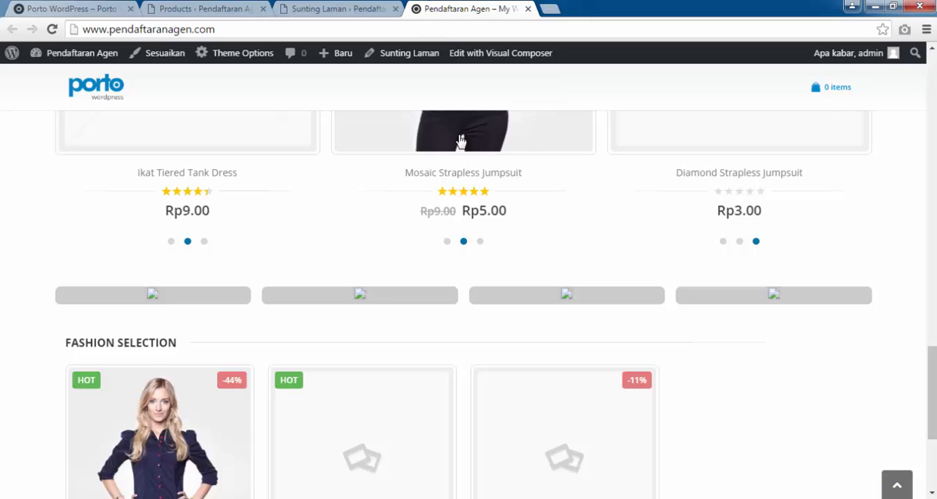
{"action": "left_click", "coordinate": [300, 6]}
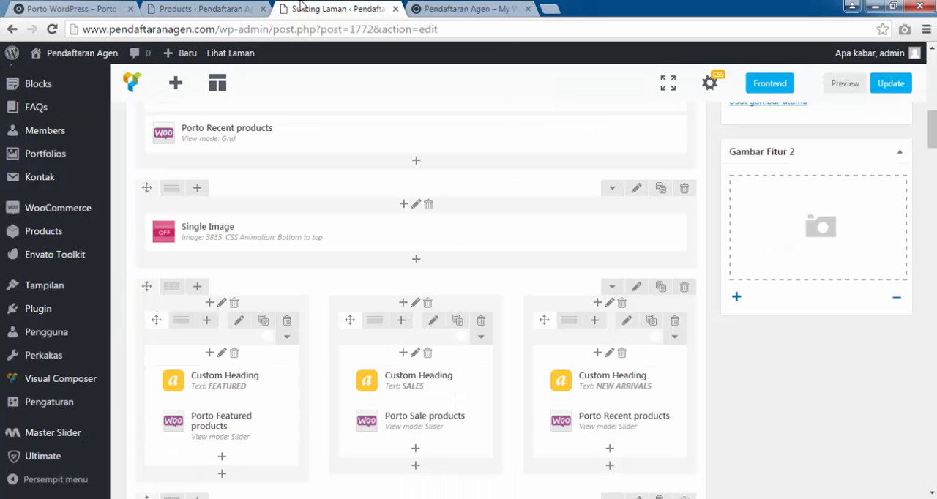
{"action": "left_click", "coordinate": [244, 6]}
{"action": "left_click", "coordinate": [71, 8]}
{"action": "scroll", "coordinate": [480, 212], "scroll_direction": "down", "scroll_amount": 2}
{"action": "scroll", "coordinate": [482, 212], "scroll_direction": "up", "scroll_amount": 3}
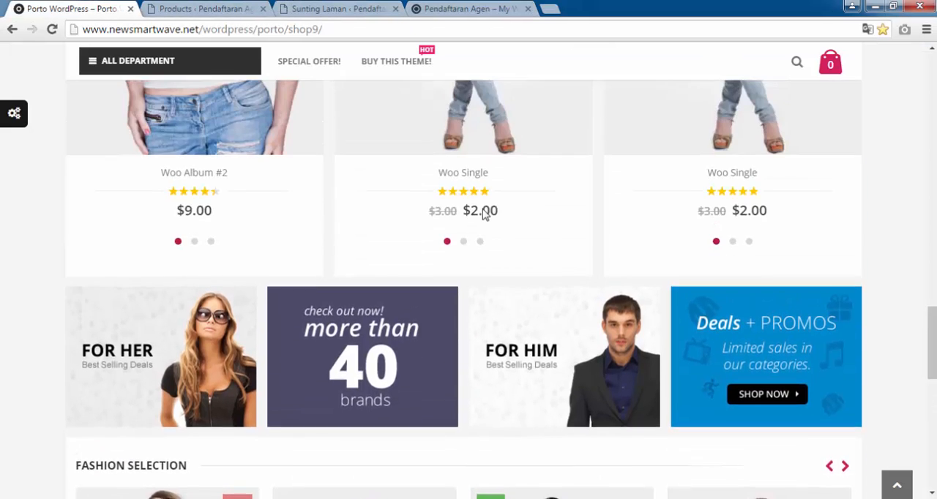
{"action": "scroll", "coordinate": [482, 213], "scroll_direction": "up", "scroll_amount": 8}
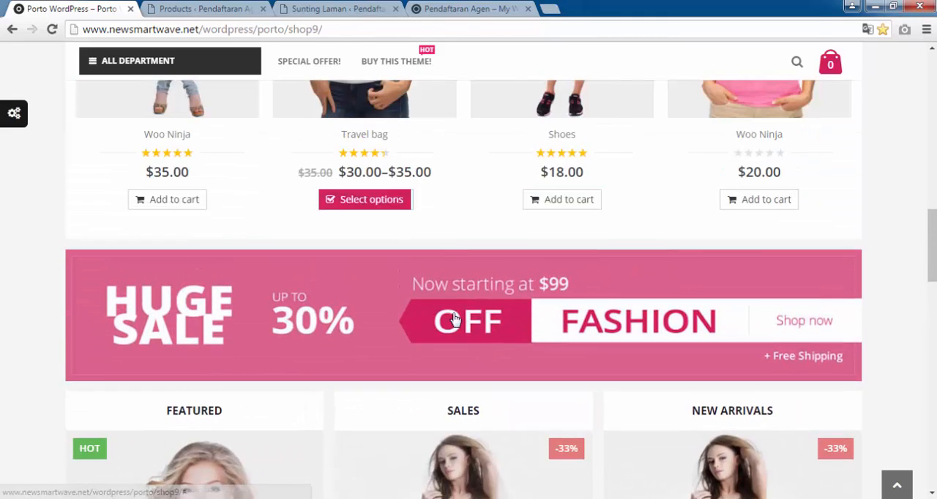
{"action": "scroll", "coordinate": [522, 299], "scroll_direction": "down", "scroll_amount": 2}
{"action": "scroll", "coordinate": [472, 341], "scroll_direction": "down", "scroll_amount": 1}
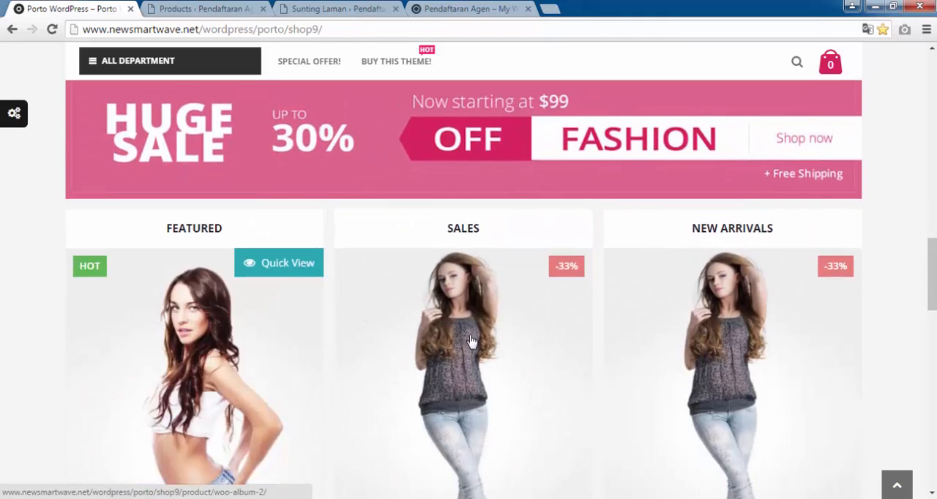
{"action": "scroll", "coordinate": [472, 341], "scroll_direction": "down", "scroll_amount": 5}
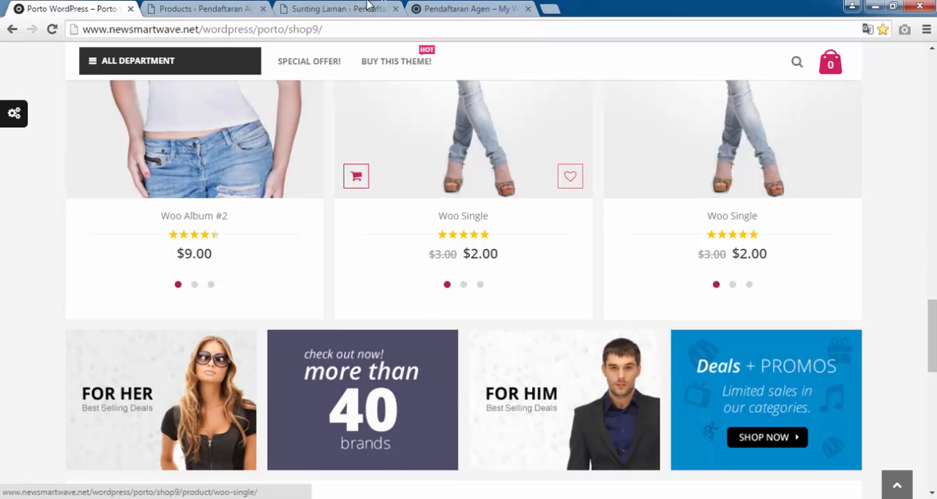
Assign banner_05.png from the media library as the banner image of the first Interactive Banner 2 and save the element.
{"action": "left_click", "coordinate": [337, 8]}
{"action": "scroll", "coordinate": [443, 184], "scroll_direction": "down", "scroll_amount": 3}
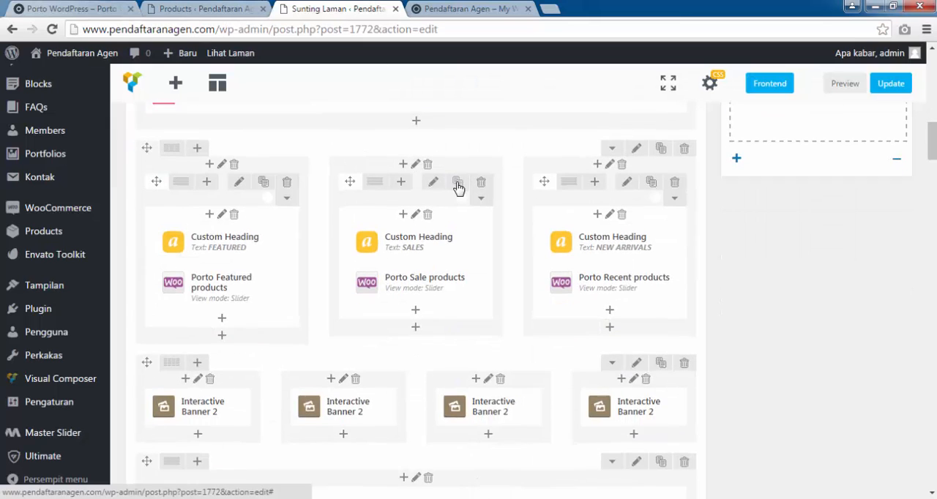
{"action": "left_click_drag", "start_coordinate": [167, 322], "coordinate": [211, 342]}
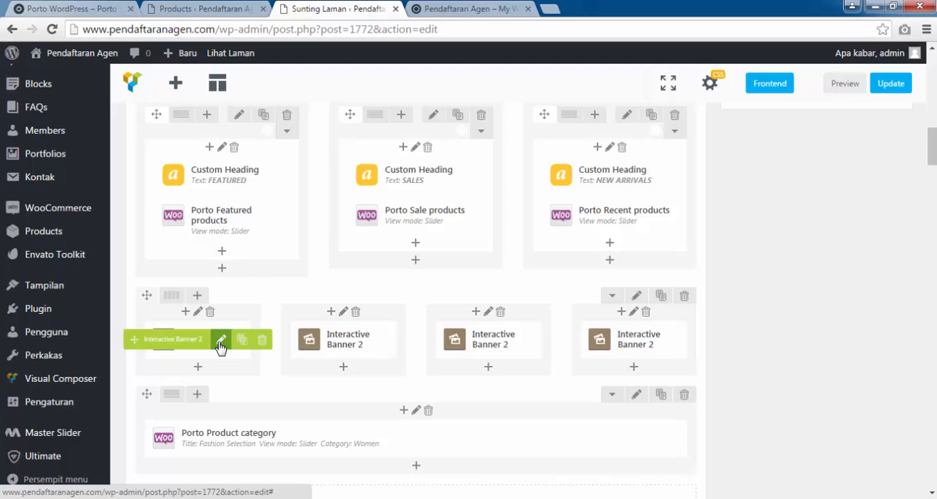
{"action": "left_click", "coordinate": [220, 341]}
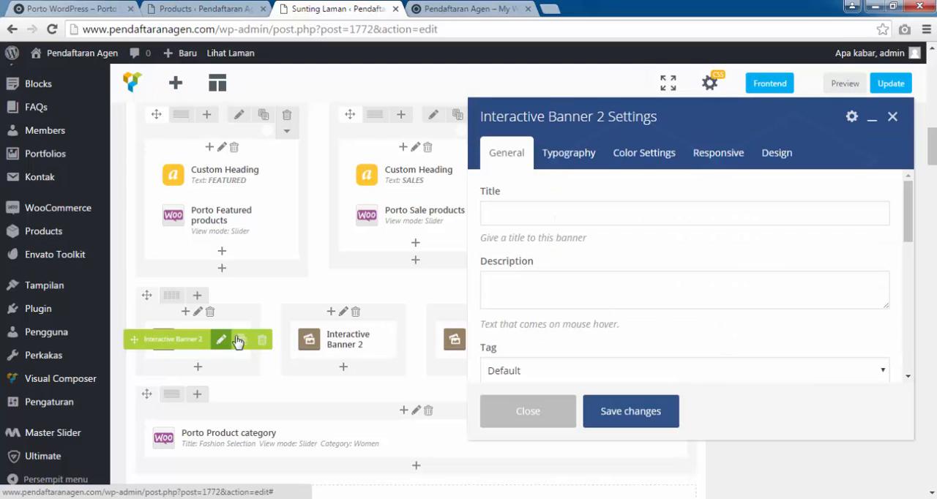
{"action": "scroll", "coordinate": [528, 269], "scroll_direction": "down", "scroll_amount": 5}
{"action": "scroll", "coordinate": [529, 269], "scroll_direction": "up", "scroll_amount": 3}
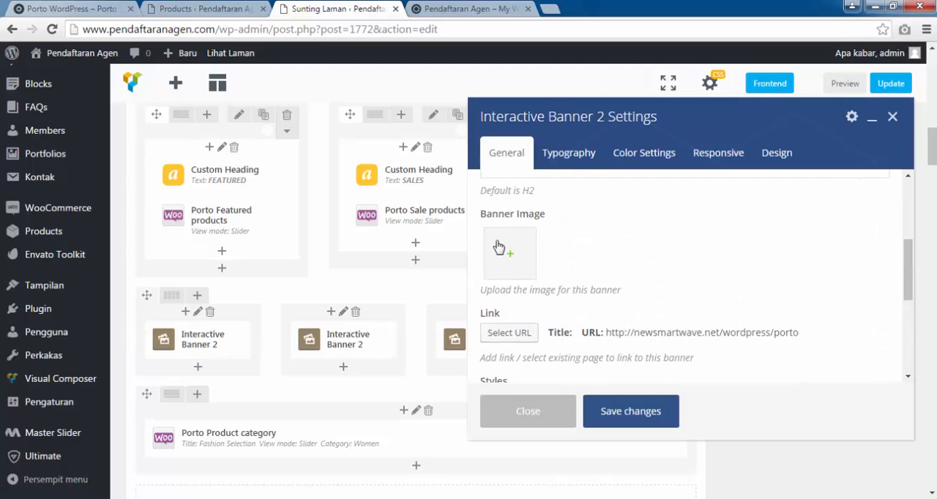
{"action": "left_click", "coordinate": [504, 260]}
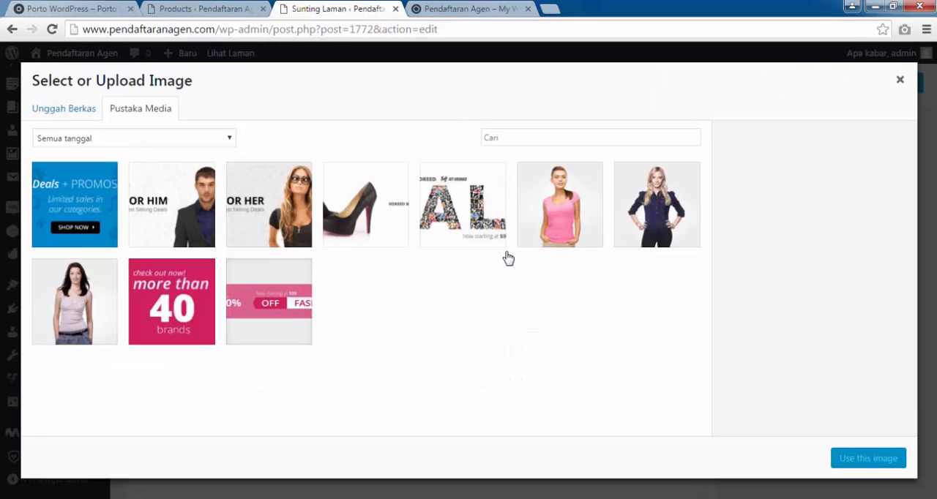
{"action": "left_click", "coordinate": [98, 6]}
{"action": "left_click", "coordinate": [390, 5]}
{"action": "left_click", "coordinate": [270, 203]}
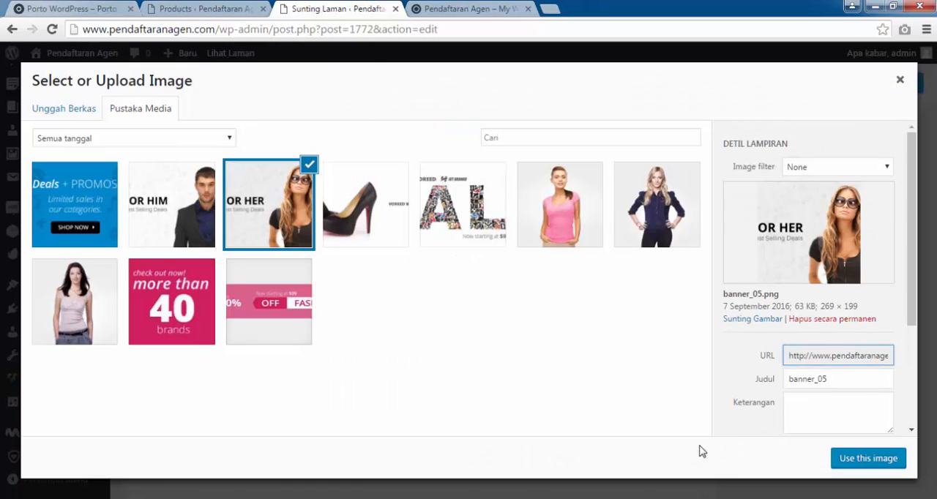
{"action": "left_click", "coordinate": [849, 461]}
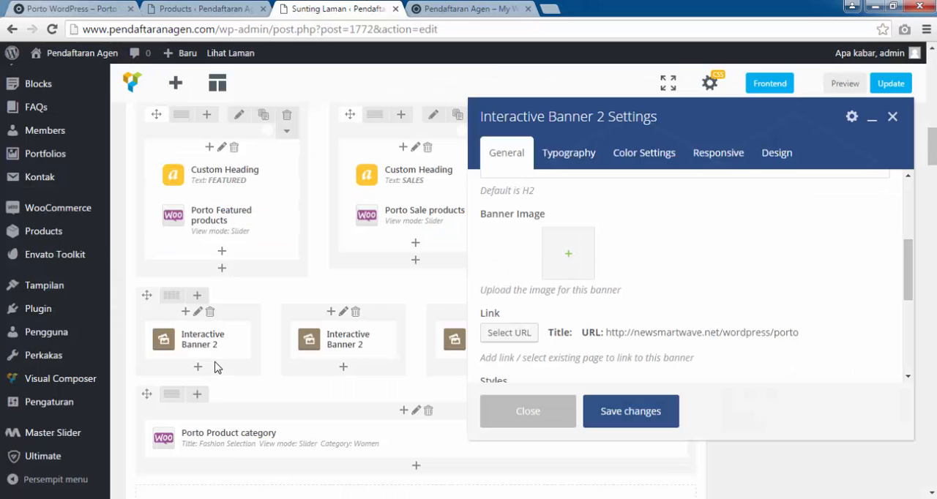
{"action": "left_click", "coordinate": [621, 413]}
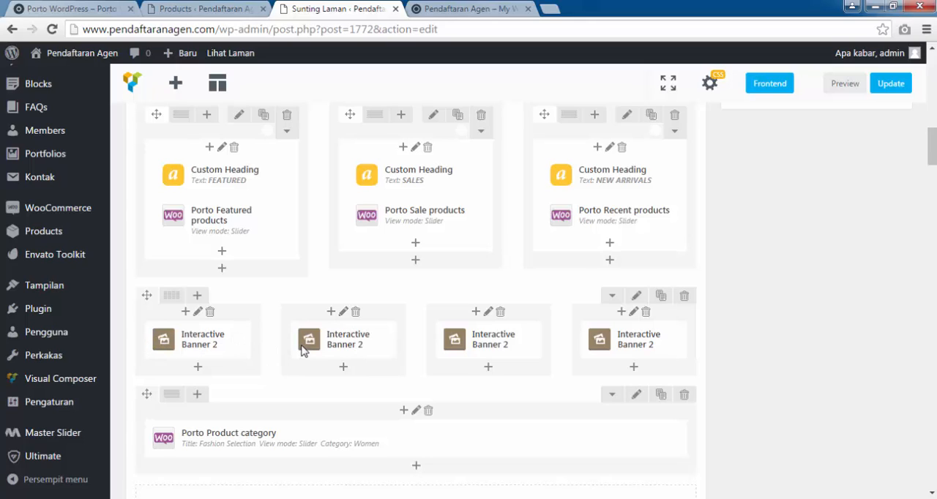
Assign banner_13.jpg from the media library as the banner image of the second Interactive Banner 2, matching the demo shop, and save the element.
{"action": "mouse_move", "coordinate": [335, 338]}
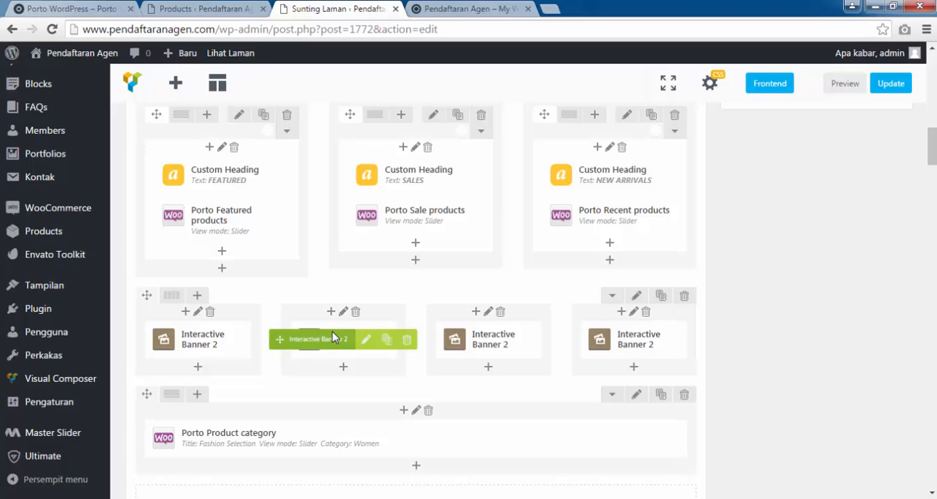
{"action": "left_click", "coordinate": [369, 342]}
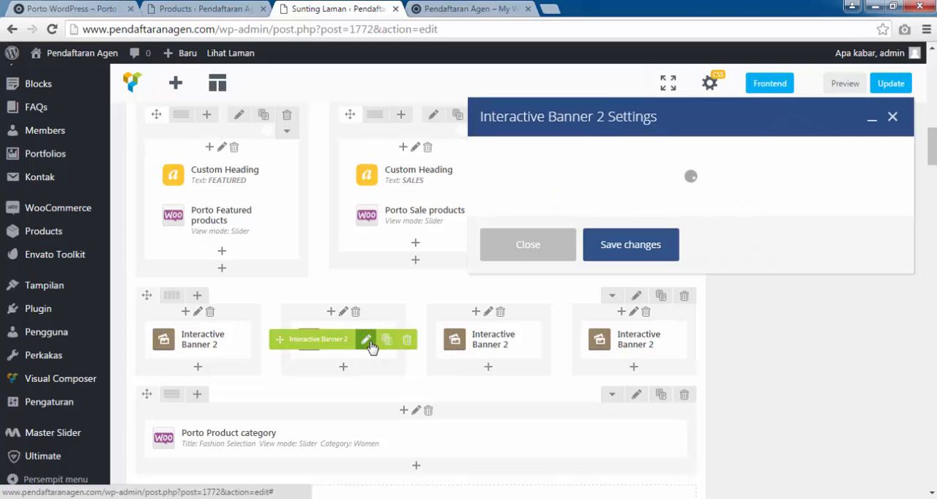
{"action": "scroll", "coordinate": [573, 274], "scroll_direction": "down", "scroll_amount": 5}
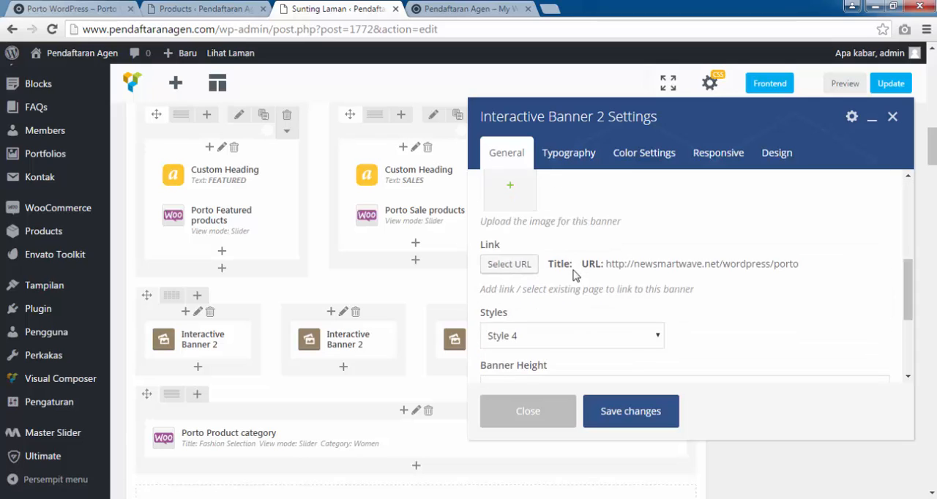
{"action": "scroll", "coordinate": [573, 276], "scroll_direction": "down", "scroll_amount": 2}
{"action": "scroll", "coordinate": [573, 276], "scroll_direction": "up", "scroll_amount": 3}
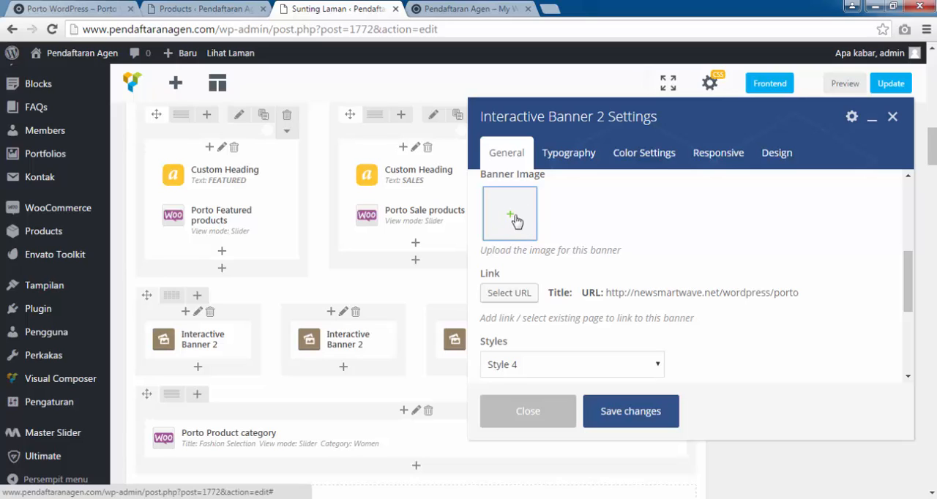
{"action": "left_click", "coordinate": [515, 221]}
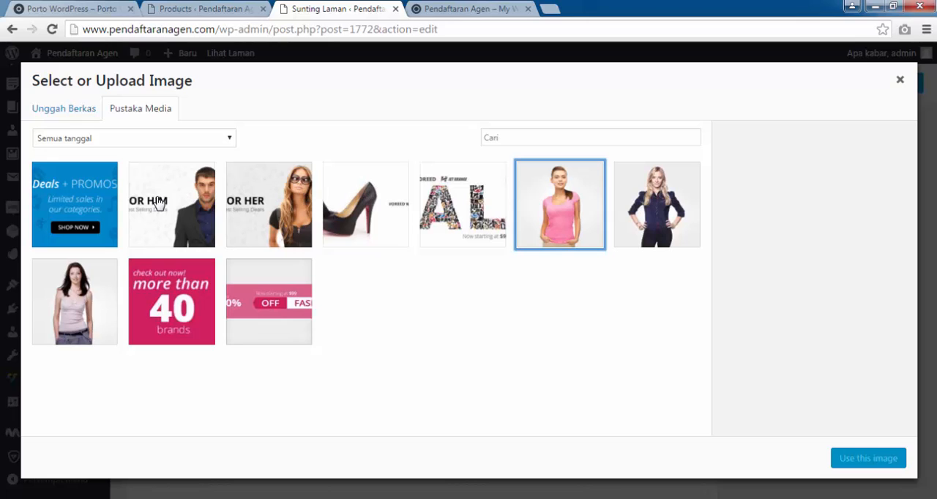
{"action": "left_click", "coordinate": [88, 5]}
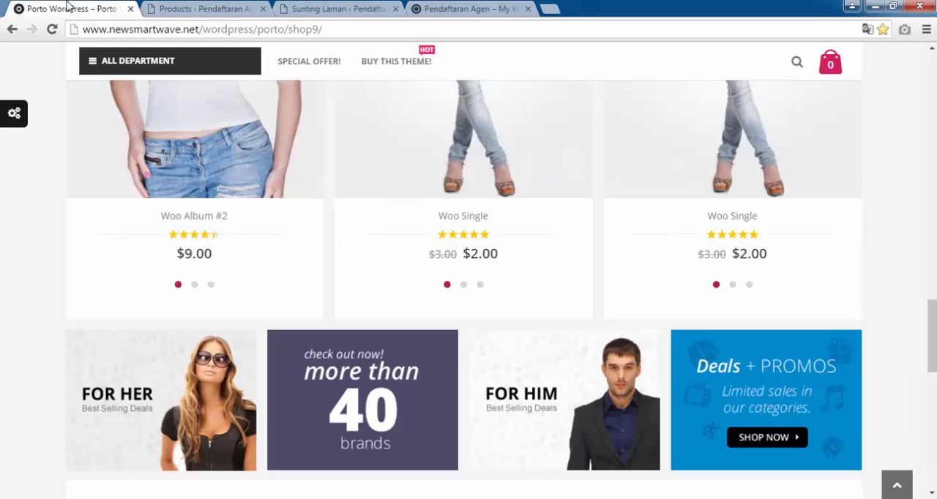
{"action": "left_click", "coordinate": [379, 5]}
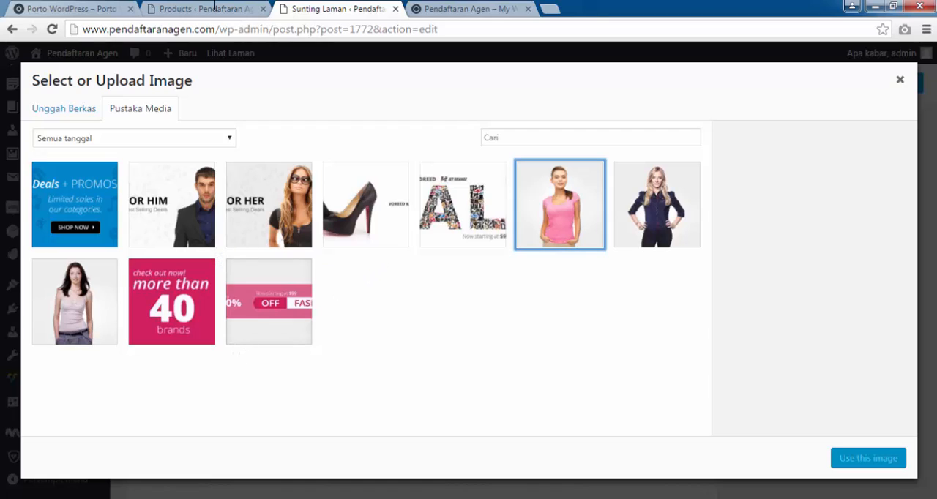
{"action": "left_click", "coordinate": [66, 9]}
{"action": "left_click", "coordinate": [374, 8]}
{"action": "left_click", "coordinate": [181, 305]}
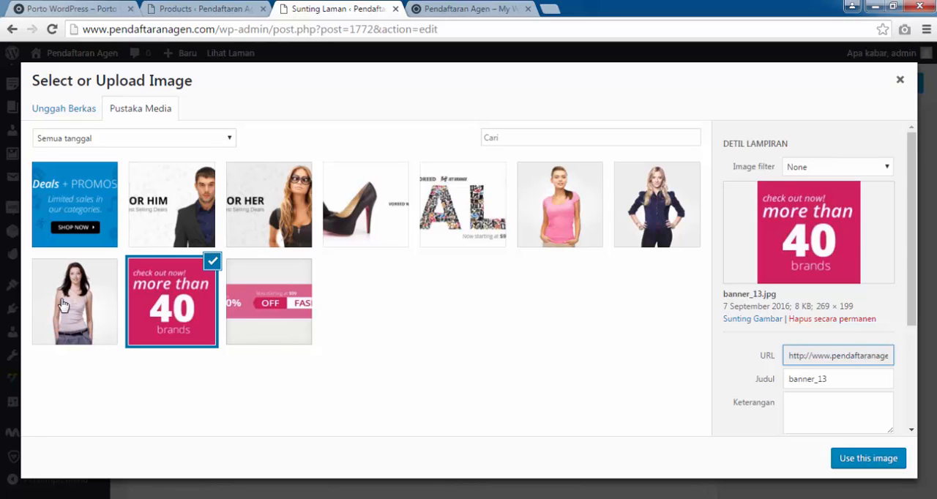
{"action": "left_click", "coordinate": [852, 459]}
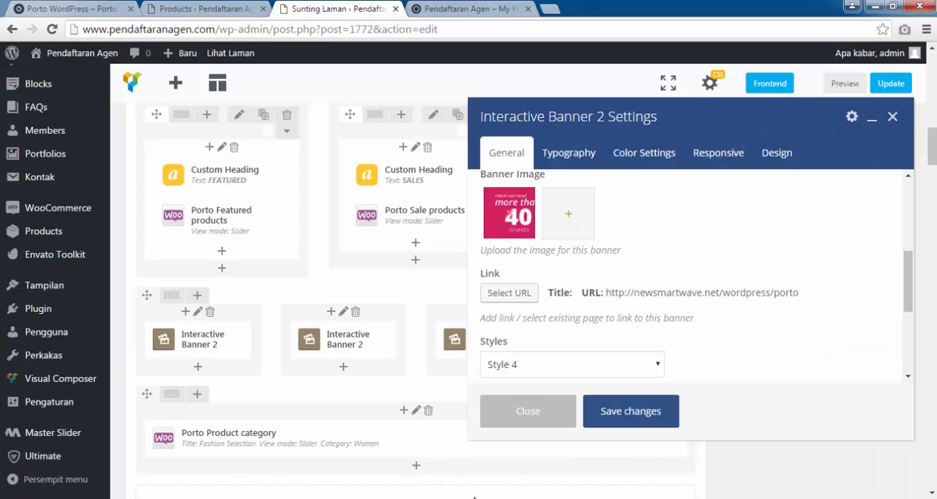
{"action": "left_click", "coordinate": [867, 447]}
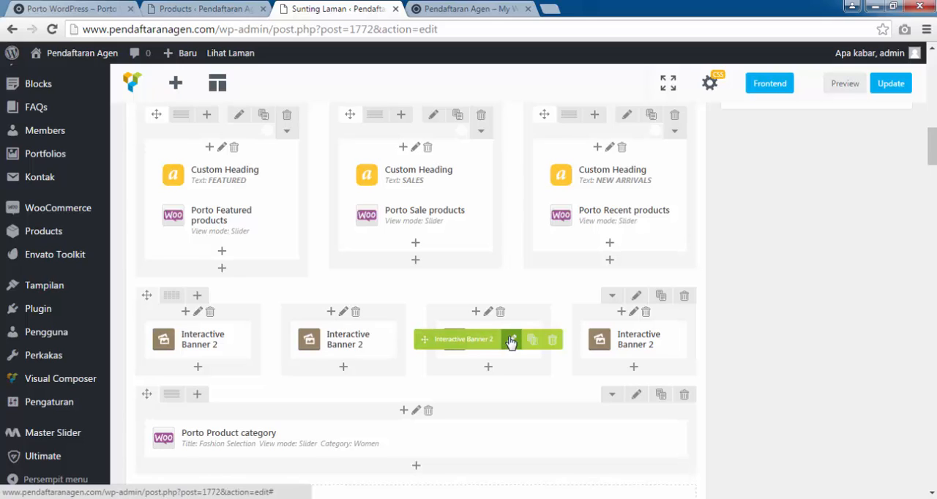
Assign banner_07.png from the media library as the banner image of the third Interactive Banner 2 and save the element.
{"action": "left_click", "coordinate": [511, 341]}
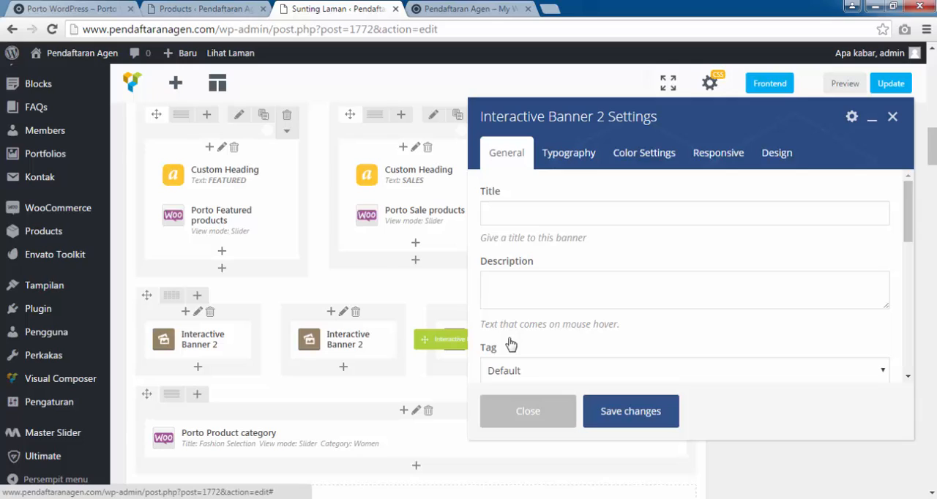
{"action": "scroll", "coordinate": [520, 329], "scroll_direction": "down", "scroll_amount": 3}
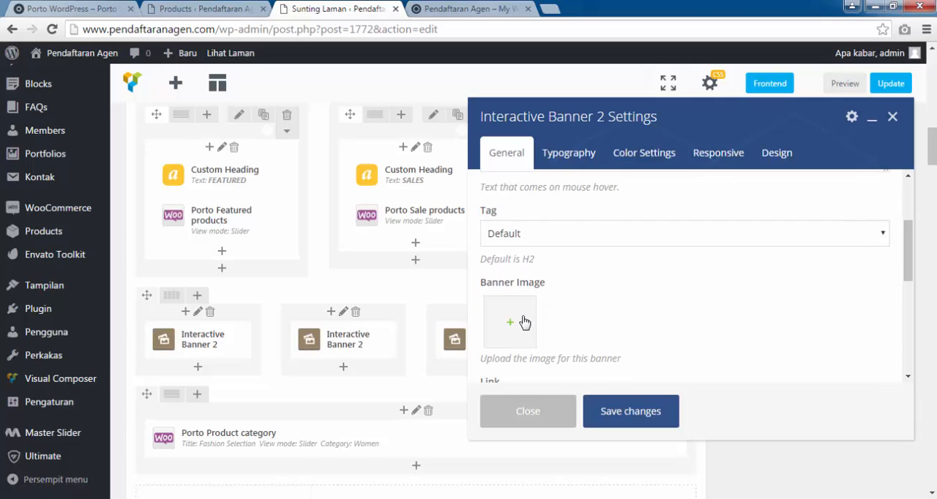
{"action": "left_click", "coordinate": [520, 324]}
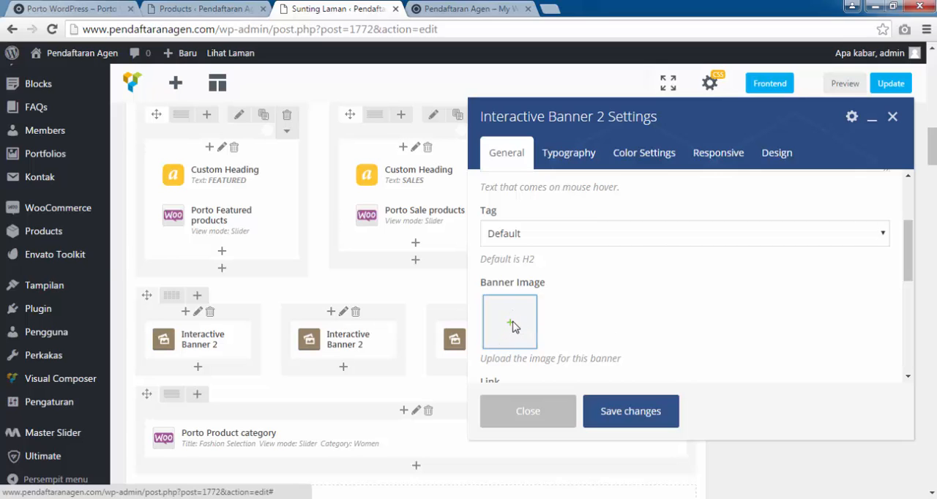
{"action": "left_click", "coordinate": [515, 326]}
{"action": "left_click", "coordinate": [57, 8]}
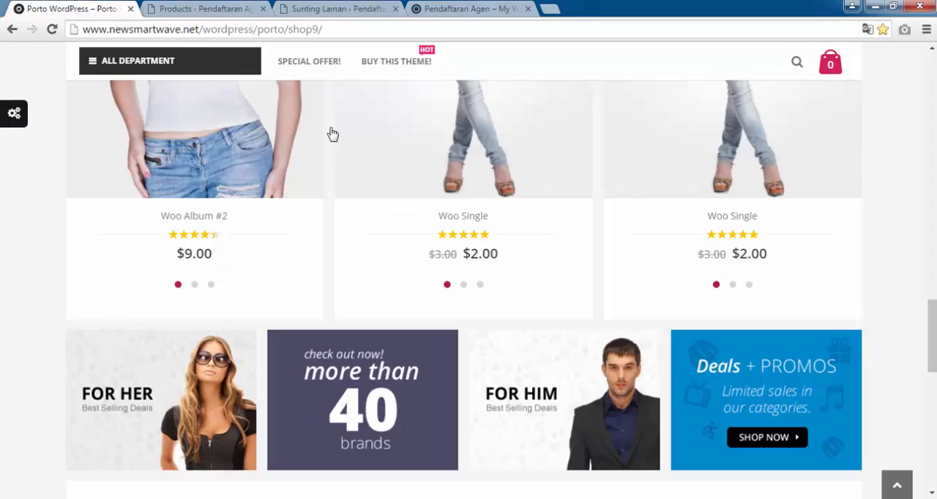
{"action": "left_click", "coordinate": [337, 8]}
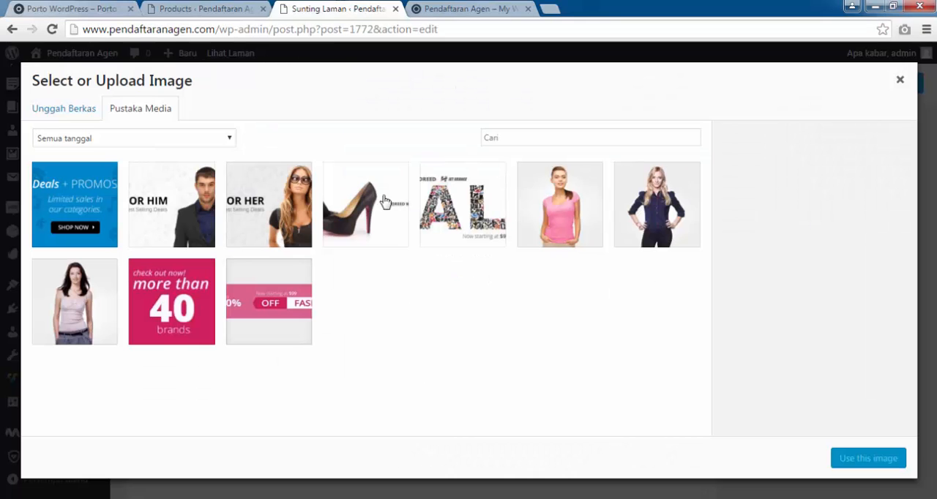
{"action": "left_click", "coordinate": [183, 206]}
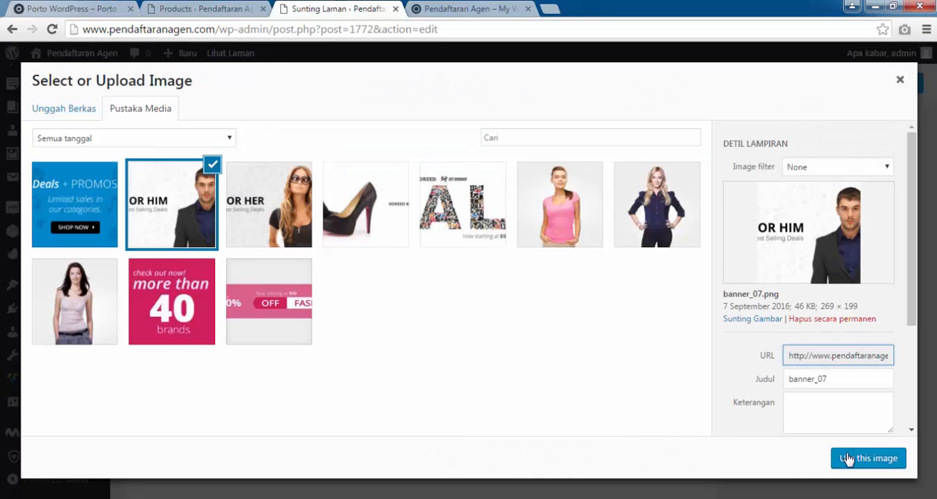
{"action": "left_click", "coordinate": [847, 459]}
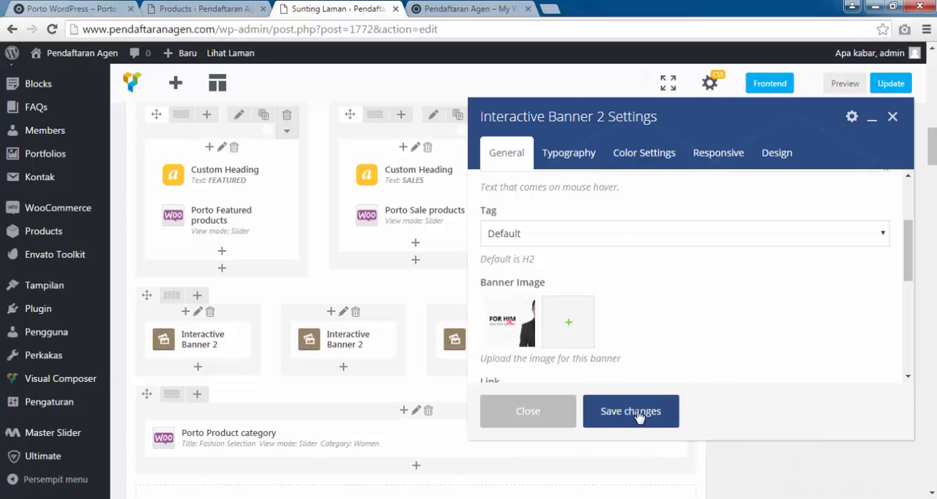
{"action": "left_click", "coordinate": [636, 411]}
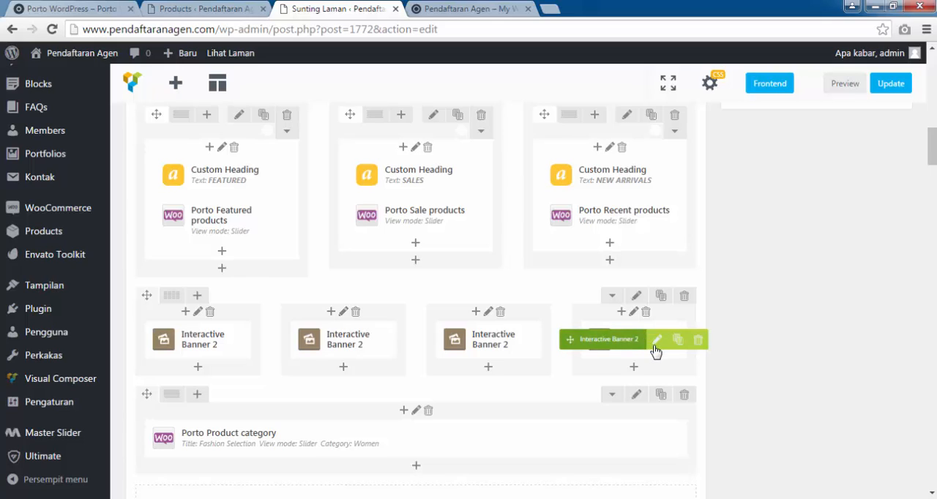
Assign banner_08.png from the media library as the banner image of the fourth Interactive Banner 2 and save the element.
{"action": "left_click", "coordinate": [655, 341]}
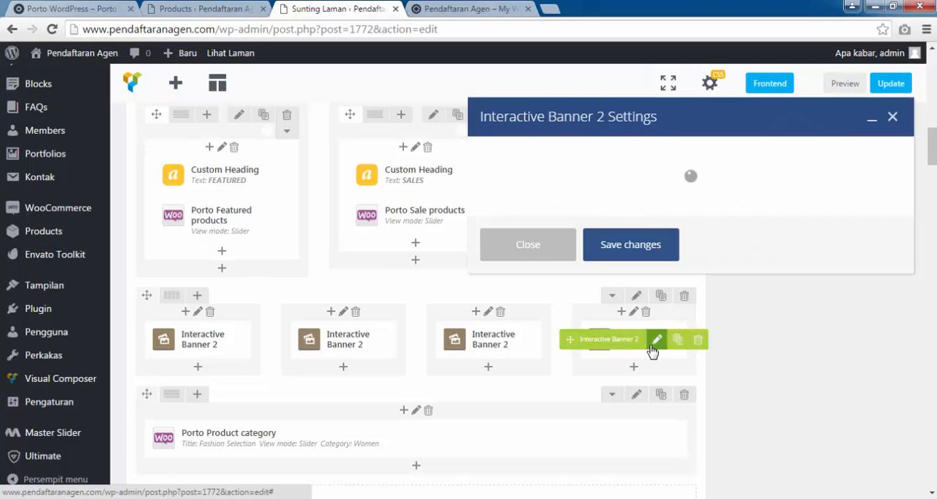
{"action": "scroll", "coordinate": [564, 289], "scroll_direction": "down", "scroll_amount": 4}
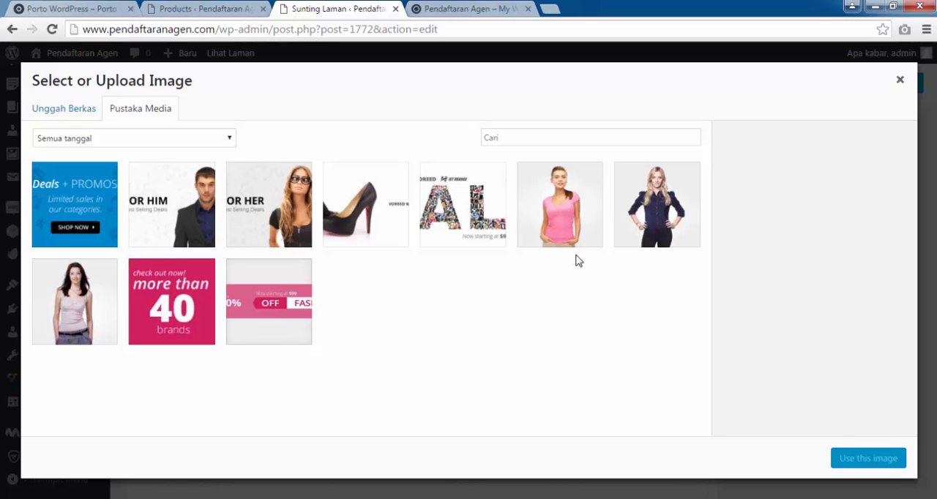
{"action": "left_click", "coordinate": [89, 229]}
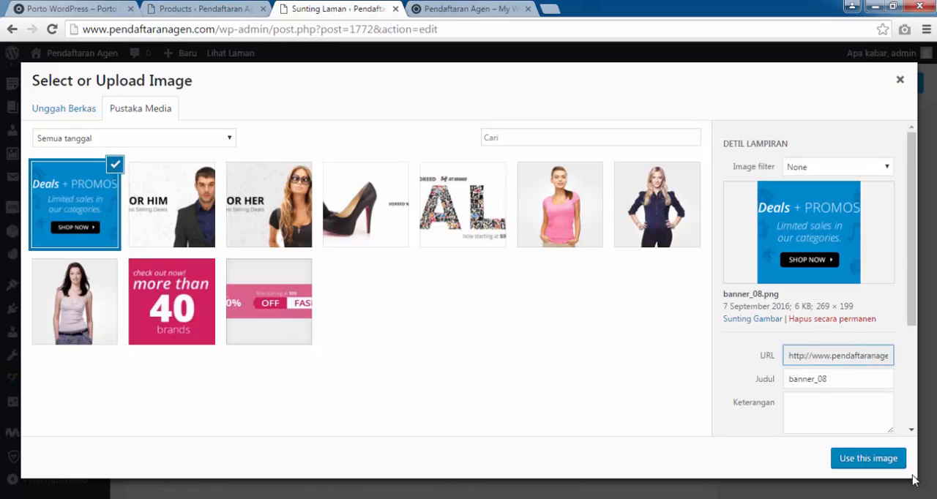
{"action": "left_click", "coordinate": [903, 466]}
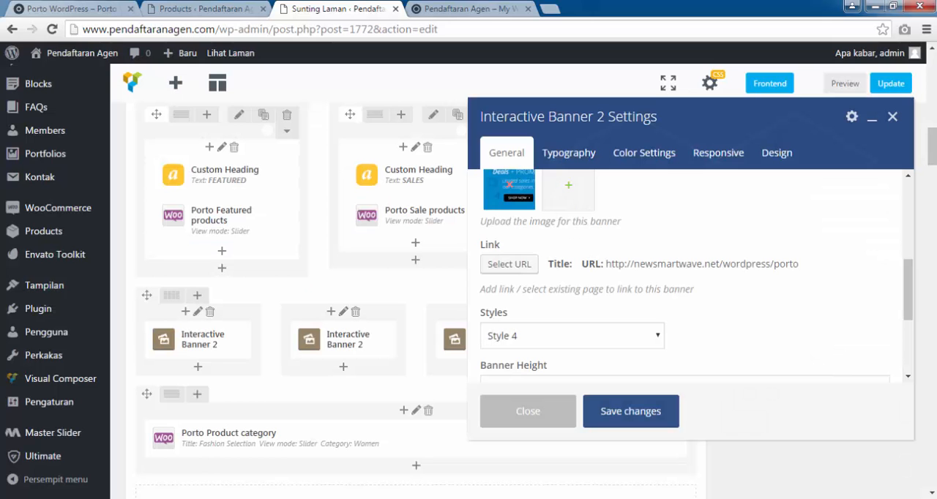
{"action": "left_click", "coordinate": [661, 411]}
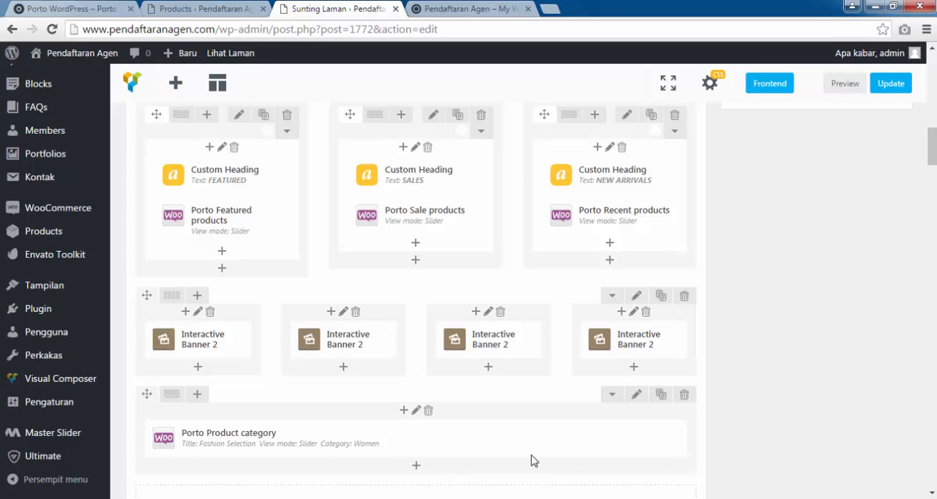
Update the Home Version 9 page with the four new banners and reload the store's front page.
{"action": "scroll", "coordinate": [416, 293], "scroll_direction": "up", "scroll_amount": 3}
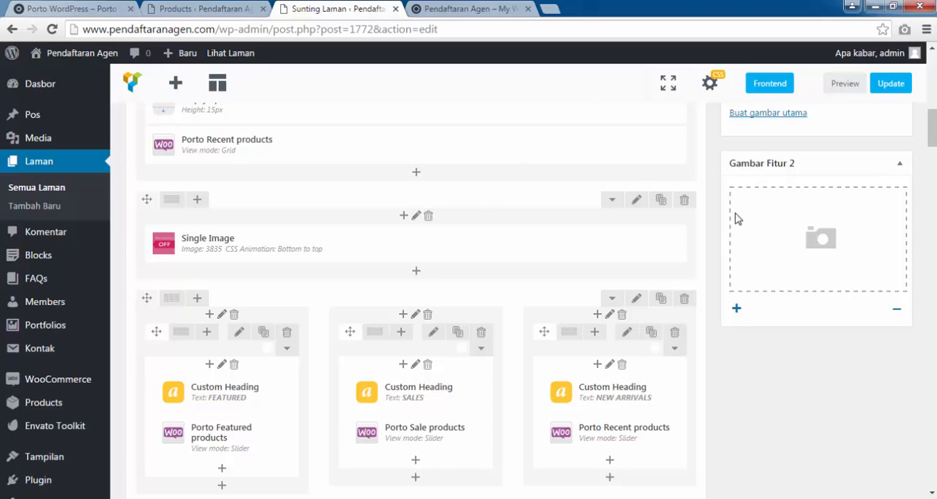
{"action": "scroll", "coordinate": [737, 218], "scroll_direction": "up", "scroll_amount": 1}
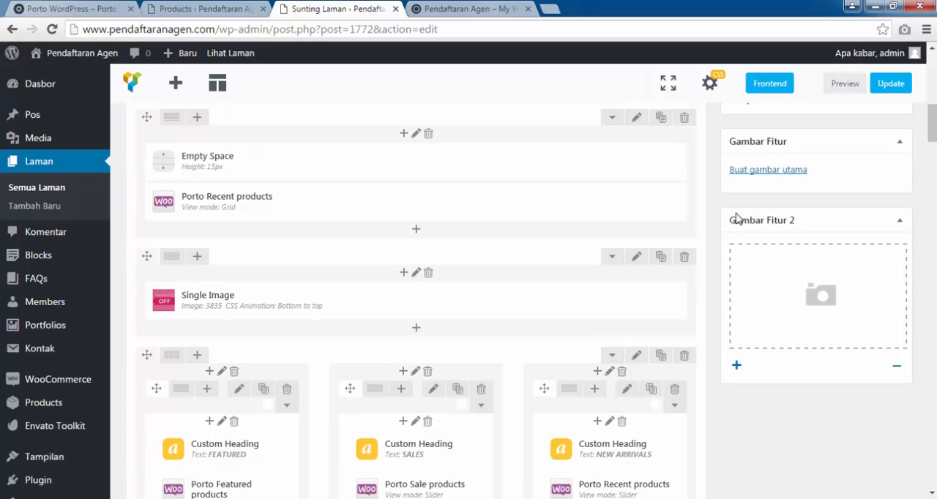
{"action": "left_click", "coordinate": [497, 498]}
{"action": "left_click", "coordinate": [871, 459]}
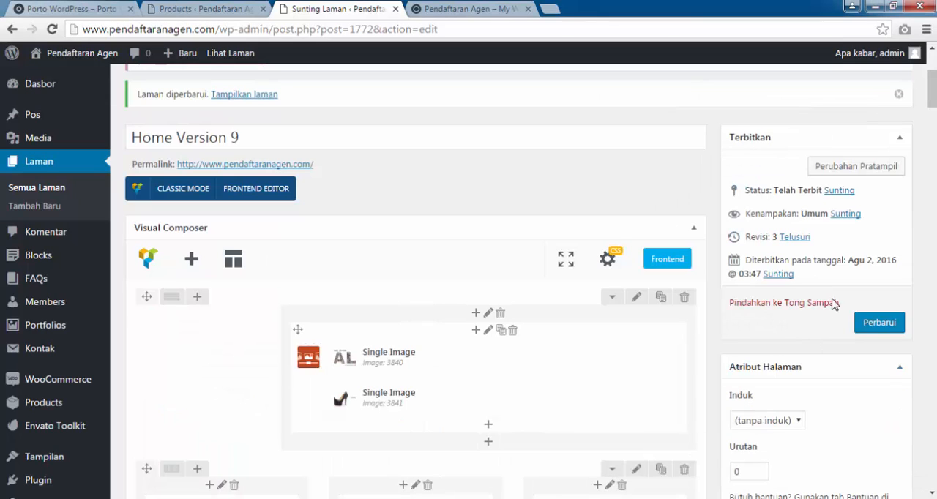
{"action": "left_click", "coordinate": [878, 323]}
{"action": "scroll", "coordinate": [888, 326], "scroll_direction": "down", "scroll_amount": 3}
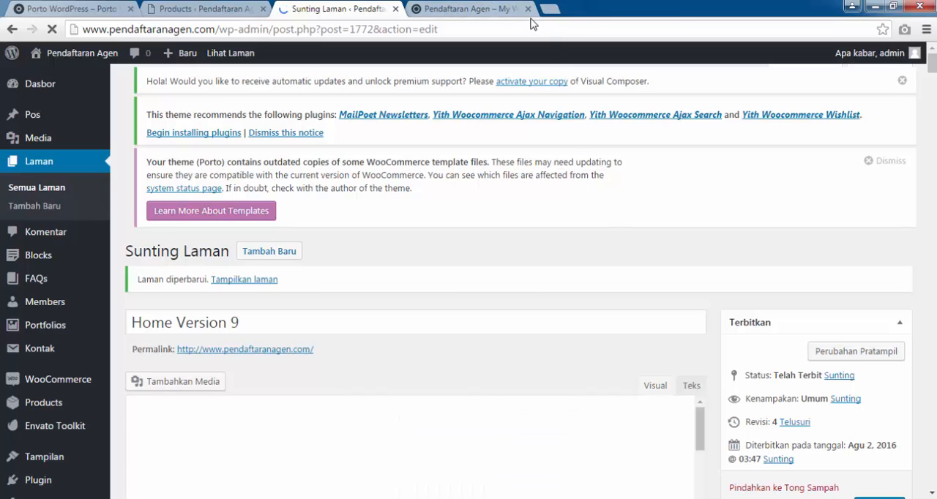
{"action": "left_click", "coordinate": [499, 6]}
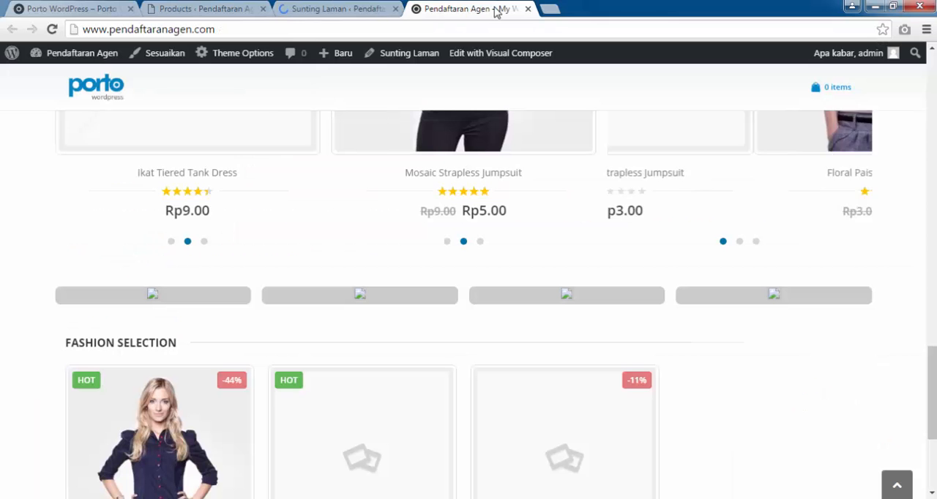
{"action": "left_click", "coordinate": [52, 29]}
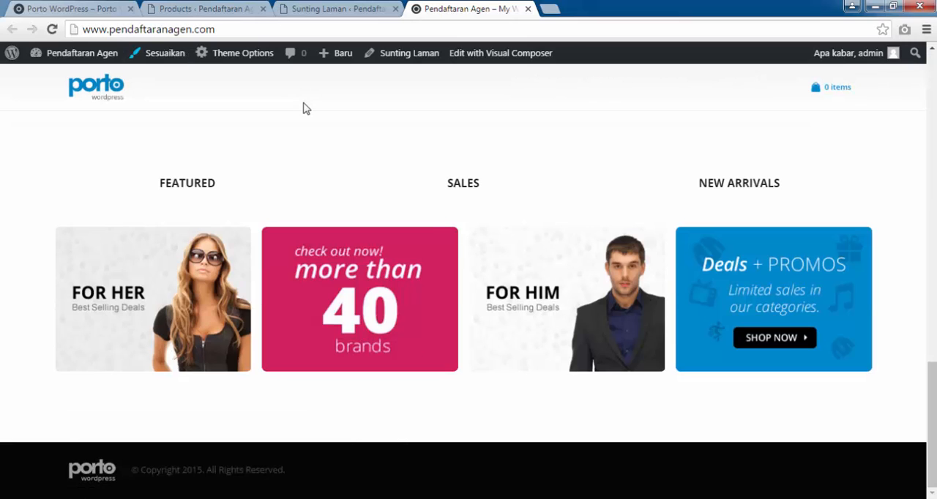
Review the store's front page from the product grid to Fashion Selection and compare its header area with the demo shop's All Department menu.
{"action": "scroll", "coordinate": [357, 170], "scroll_direction": "up", "scroll_amount": 15}
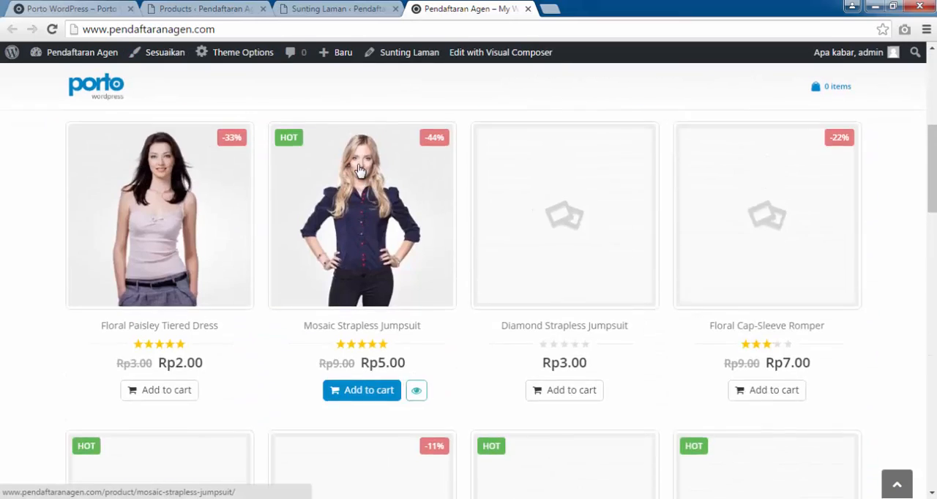
{"action": "scroll", "coordinate": [242, 259], "scroll_direction": "down", "scroll_amount": 10}
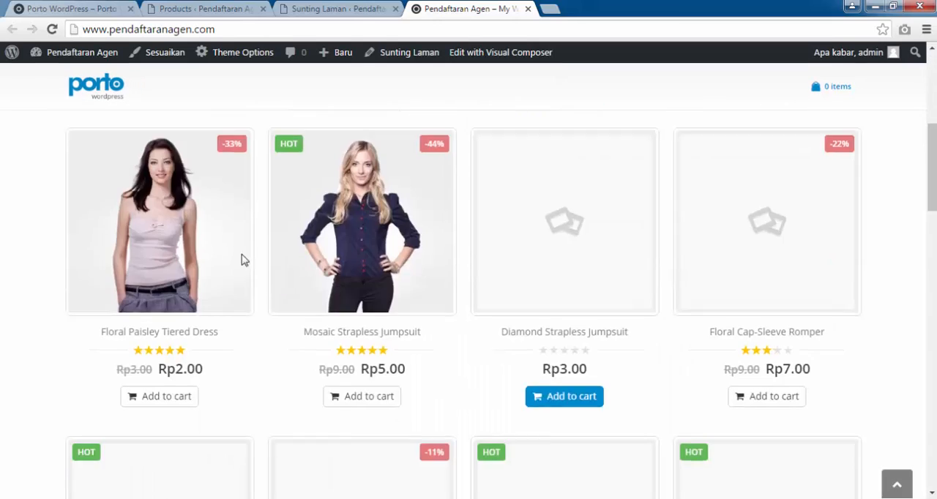
{"action": "scroll", "coordinate": [353, 300], "scroll_direction": "down", "scroll_amount": 12}
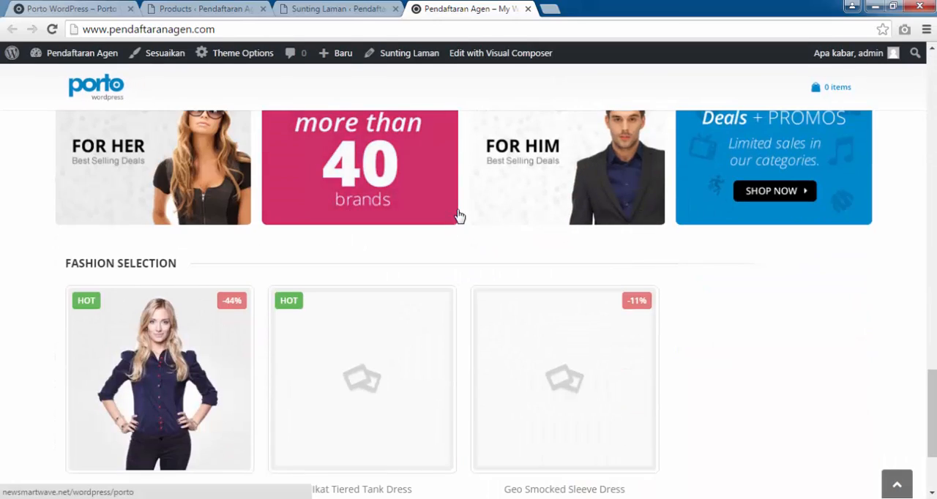
{"action": "scroll", "coordinate": [459, 216], "scroll_direction": "up", "scroll_amount": 1}
{"action": "scroll", "coordinate": [459, 216], "scroll_direction": "up", "scroll_amount": 15}
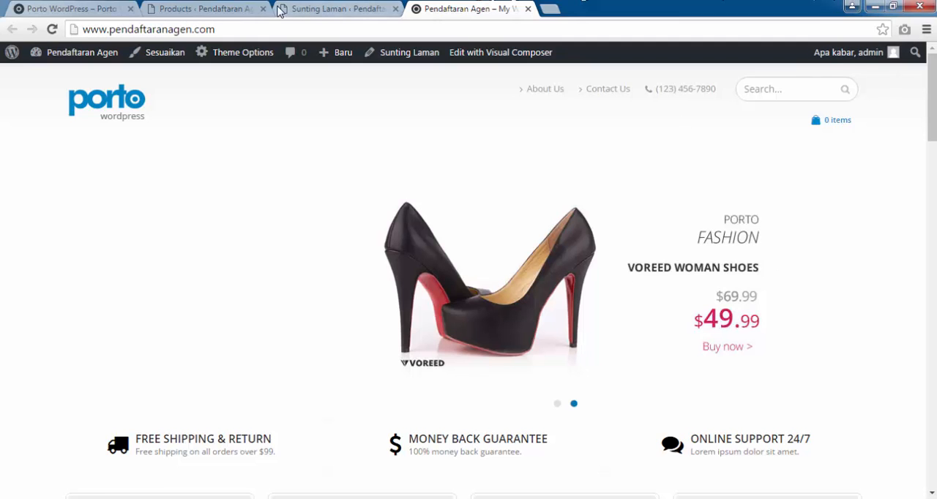
{"action": "left_click", "coordinate": [92, 6]}
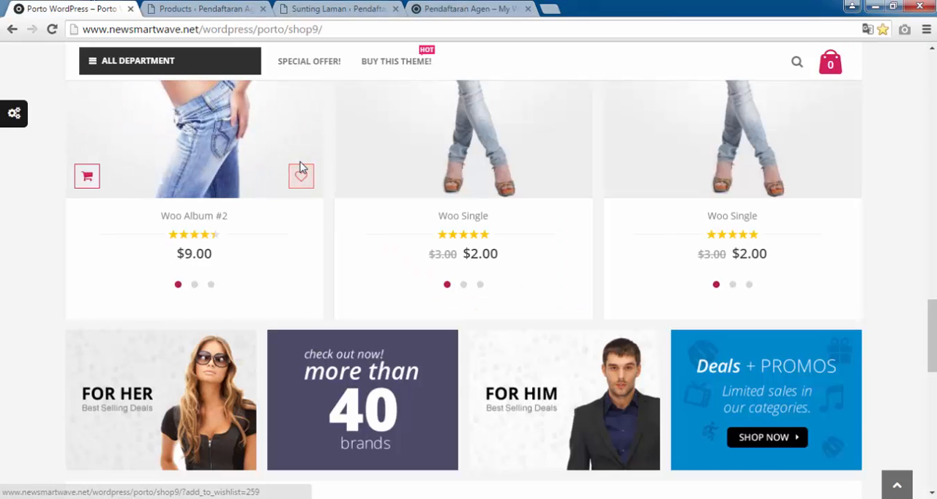
{"action": "scroll", "coordinate": [461, 278], "scroll_direction": "up", "scroll_amount": 3}
{"action": "scroll", "coordinate": [265, 146], "scroll_direction": "up", "scroll_amount": 10}
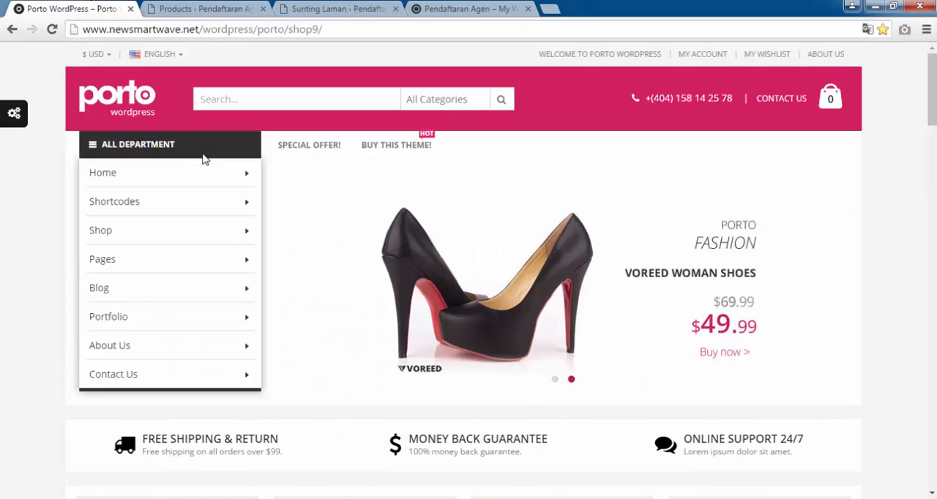
{"action": "mouse_move", "coordinate": [179, 196]}
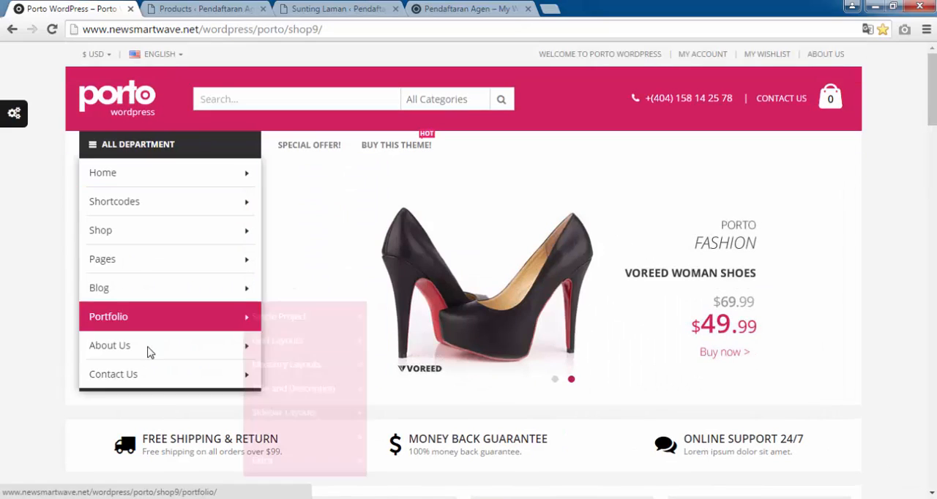
{"action": "mouse_move", "coordinate": [149, 357]}
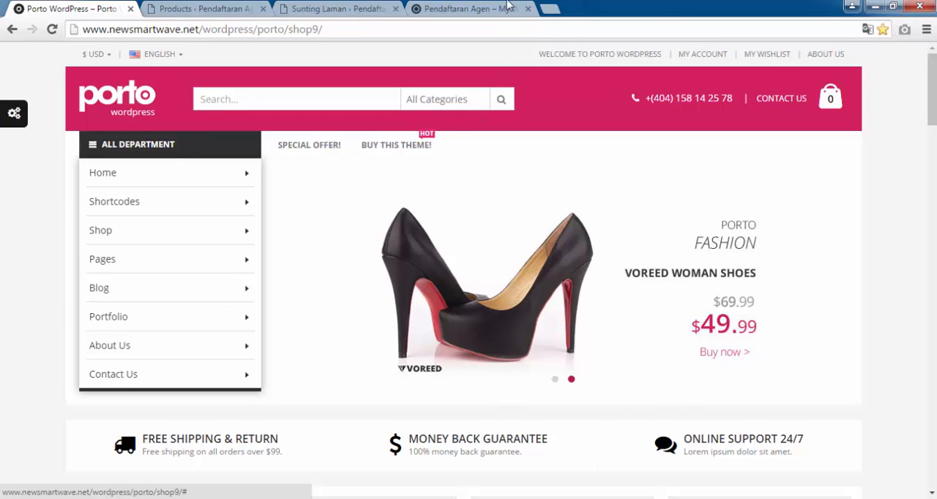
{"action": "left_click", "coordinate": [485, 8]}
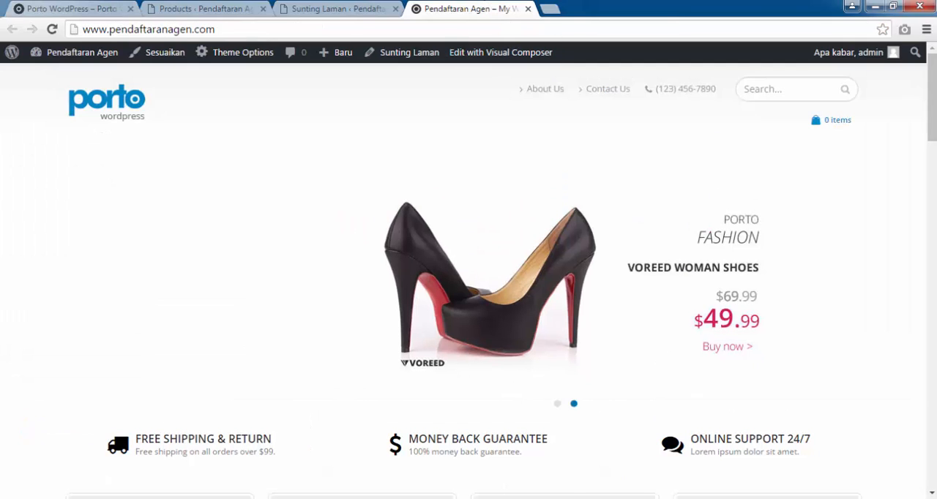